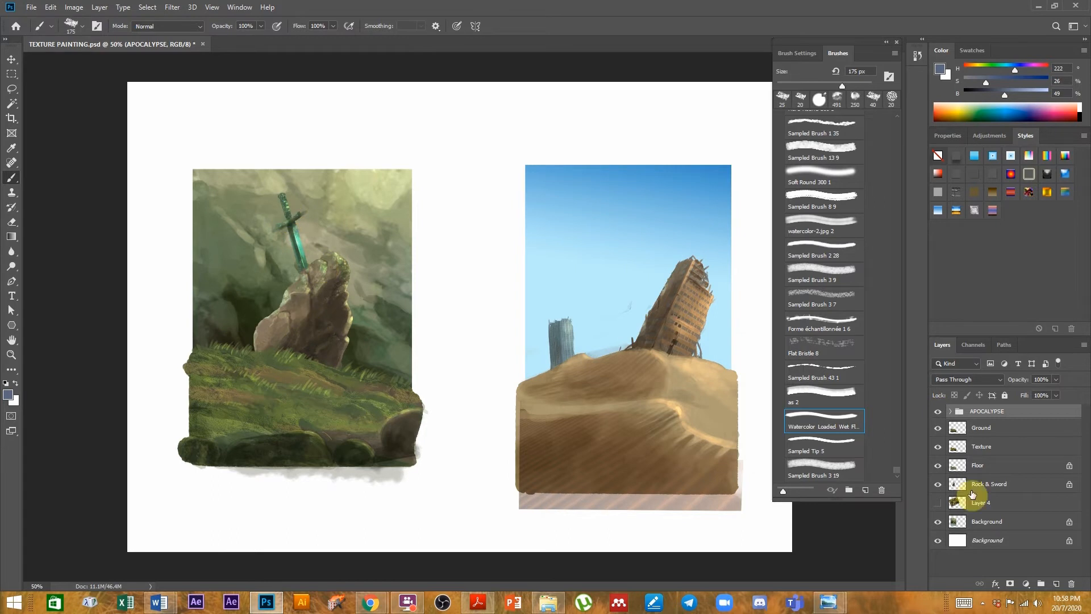
- Hide the APOCALYPSE group and the Ground, Texture, Floor and Rock & Sword layers, leaving the painted Background layer visible and selected
click(939, 412)
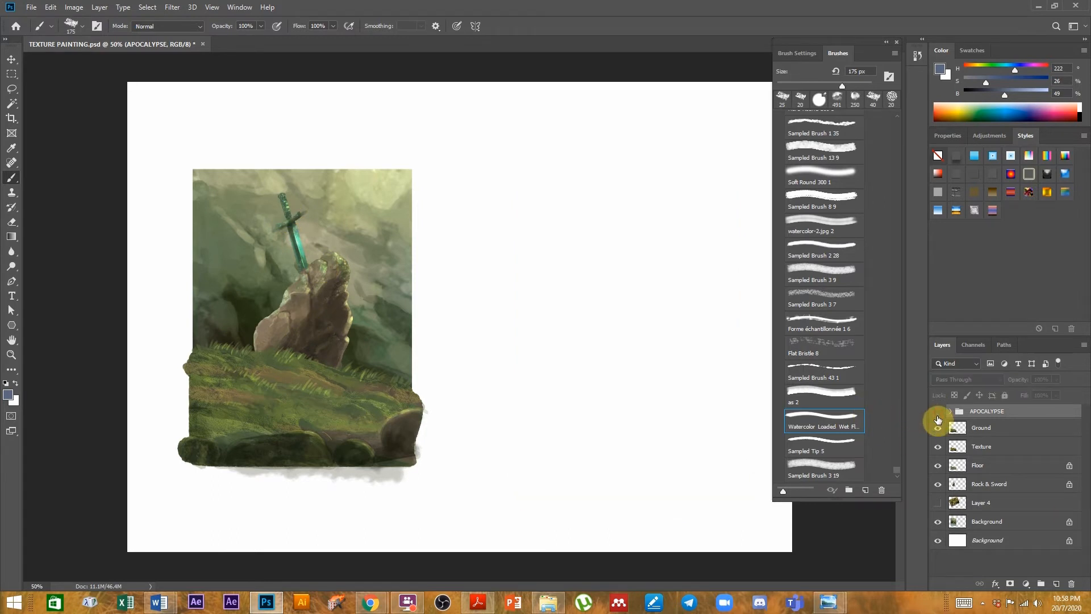
click(938, 428)
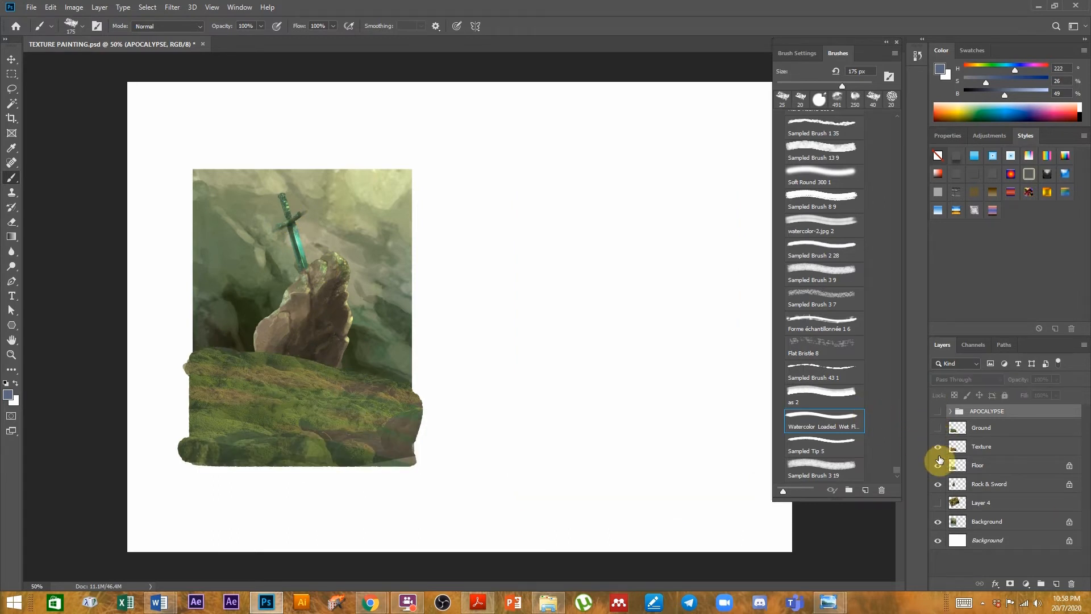
click(939, 445)
drag(938, 465, 938, 522)
click(939, 522)
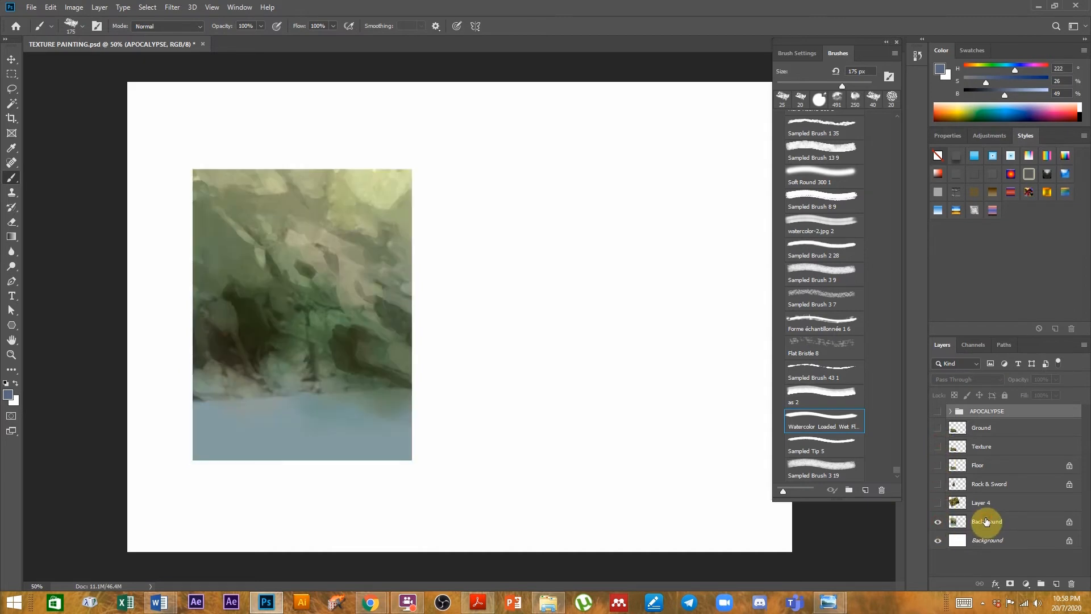
click(987, 522)
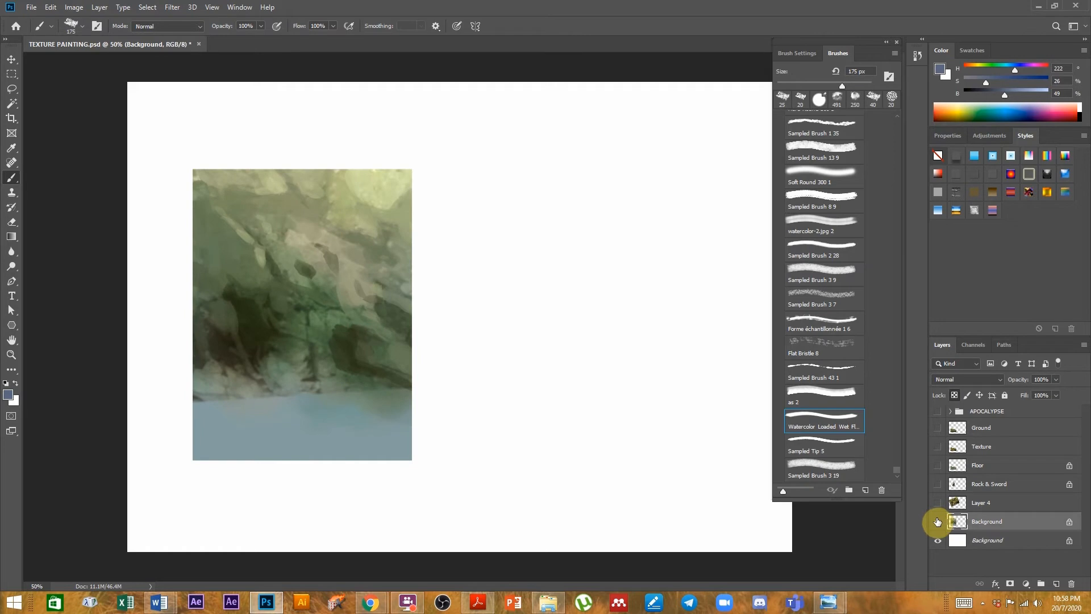
- Preview the Rock & Sword layer over the painted backdrop and hide both layers
click(939, 484)
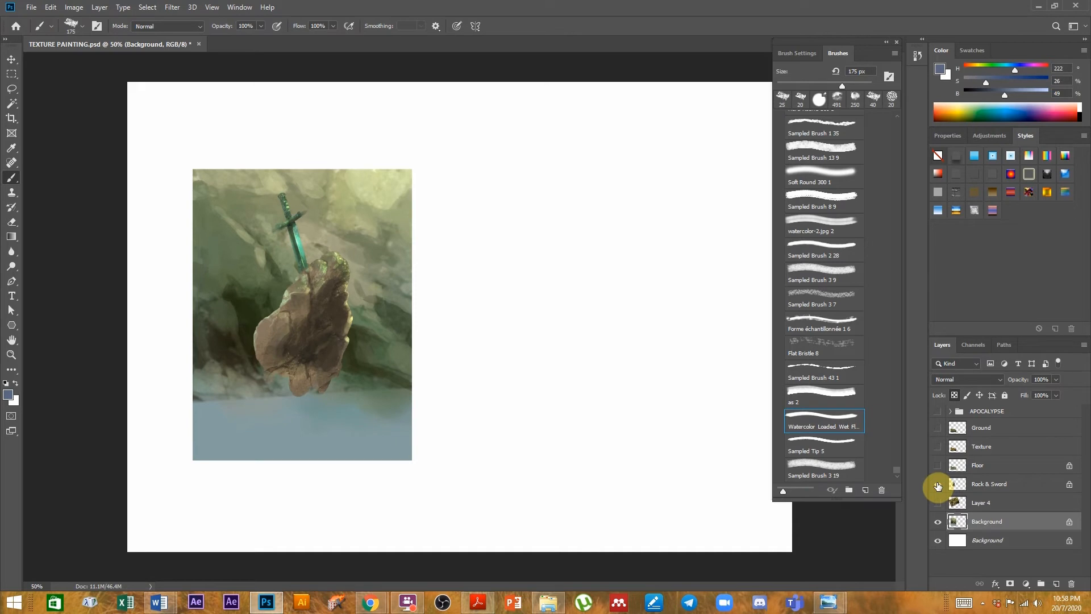
click(938, 484)
click(939, 521)
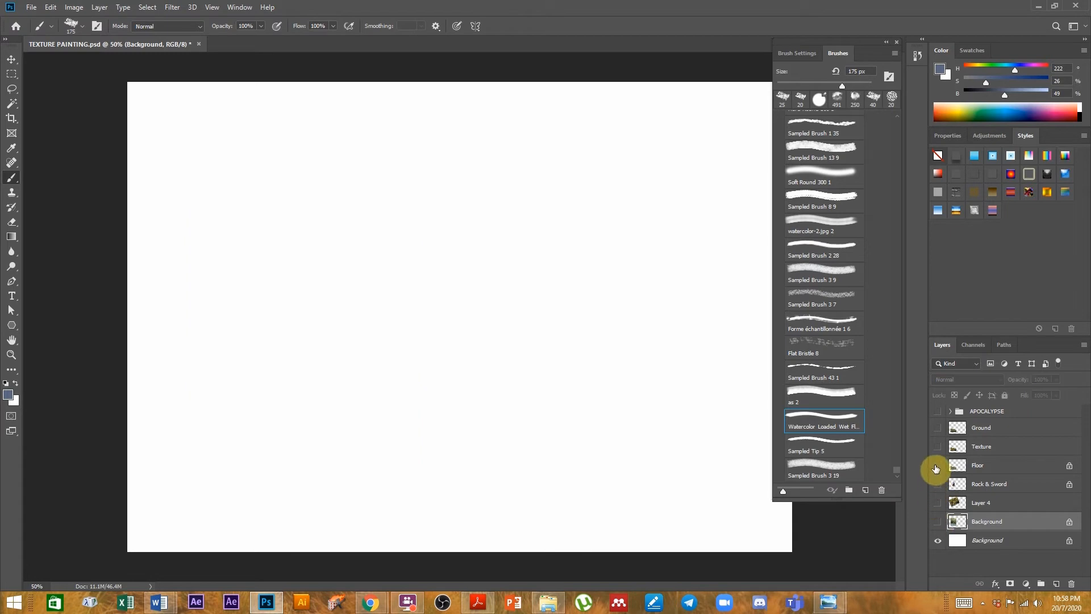
- Show the Floor, Texture and Ground layers in turn to examine the ground's painting stages, leaving only Ground visible of the three
click(937, 465)
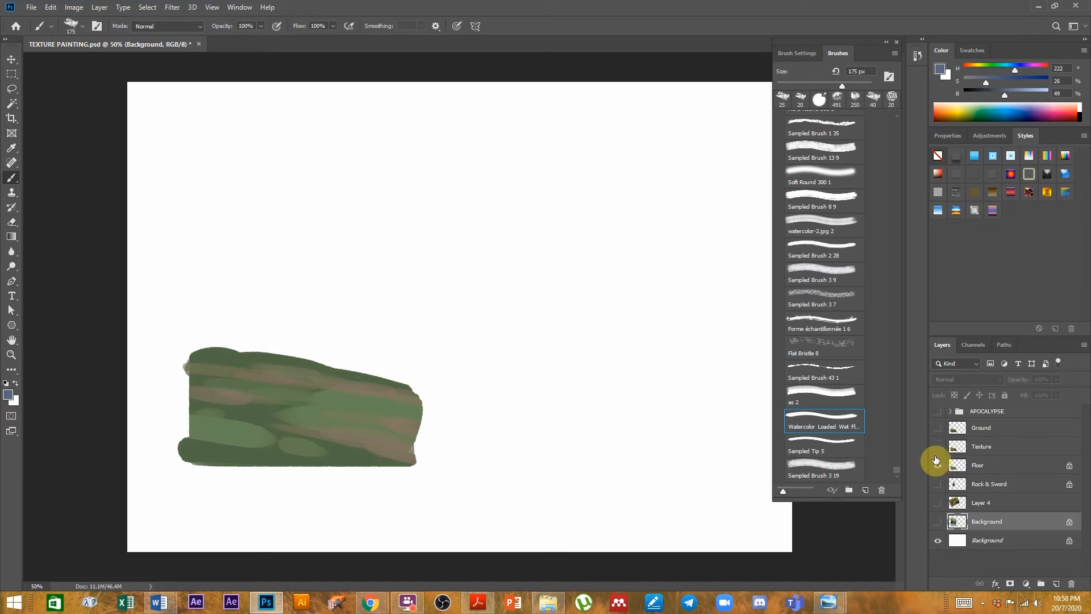
click(938, 447)
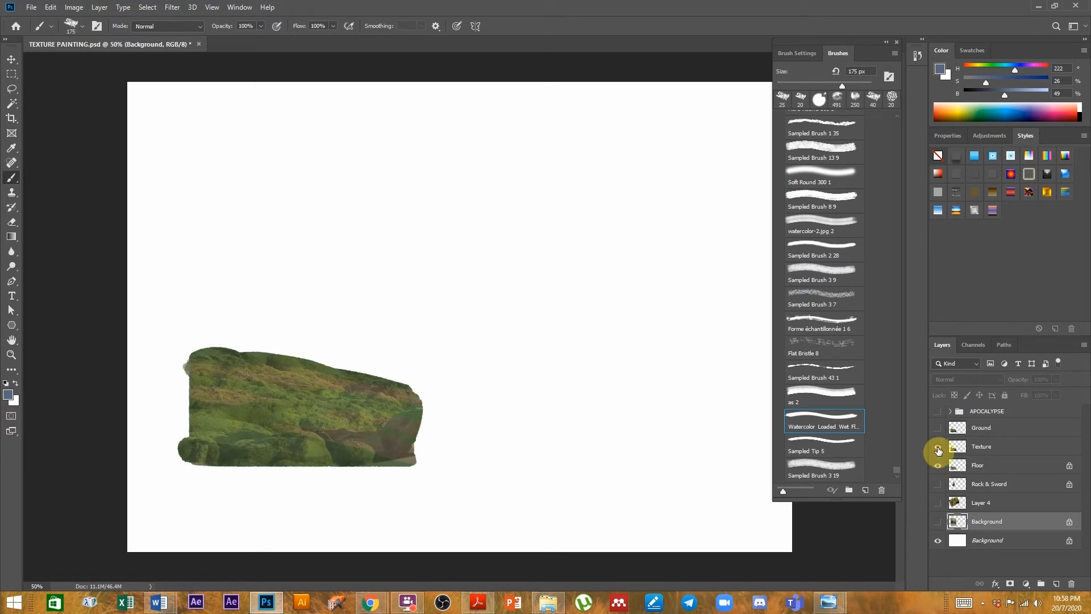
click(968, 451)
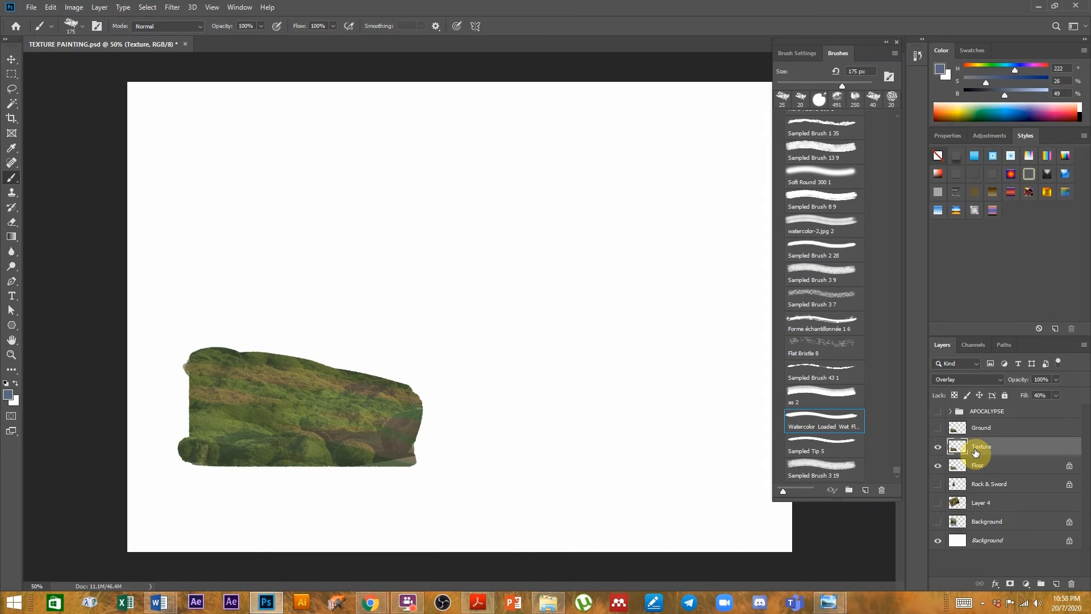
click(938, 431)
click(938, 446)
click(938, 465)
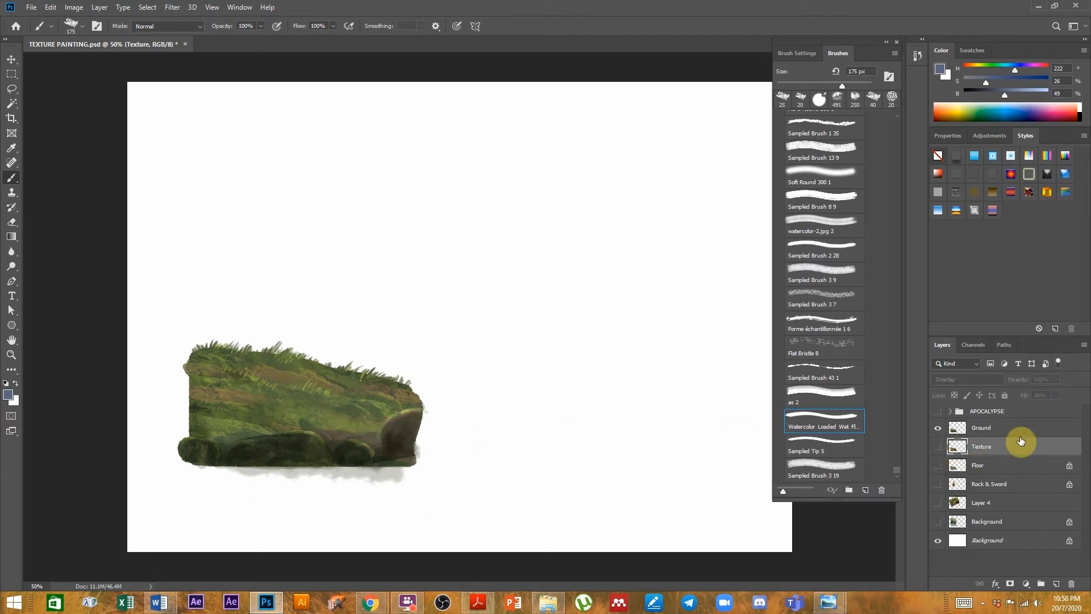
- View the complete sword painting with Rock & Sword and the backdrop, and switch the display to the APOCALYPSE group alone
click(938, 483)
click(939, 522)
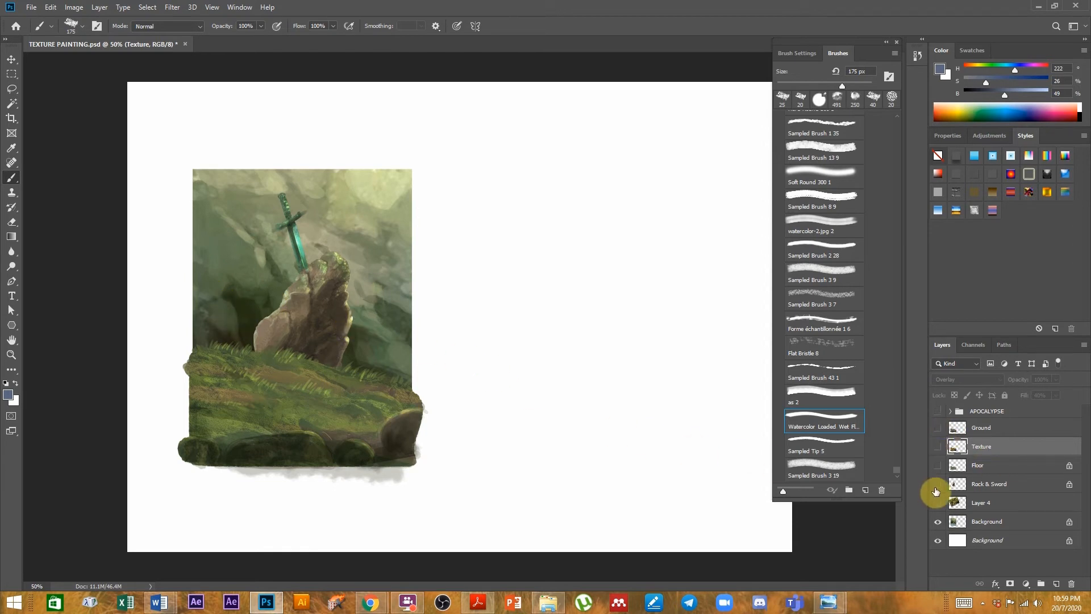
drag(938, 484, 937, 428)
click(938, 411)
click(938, 521)
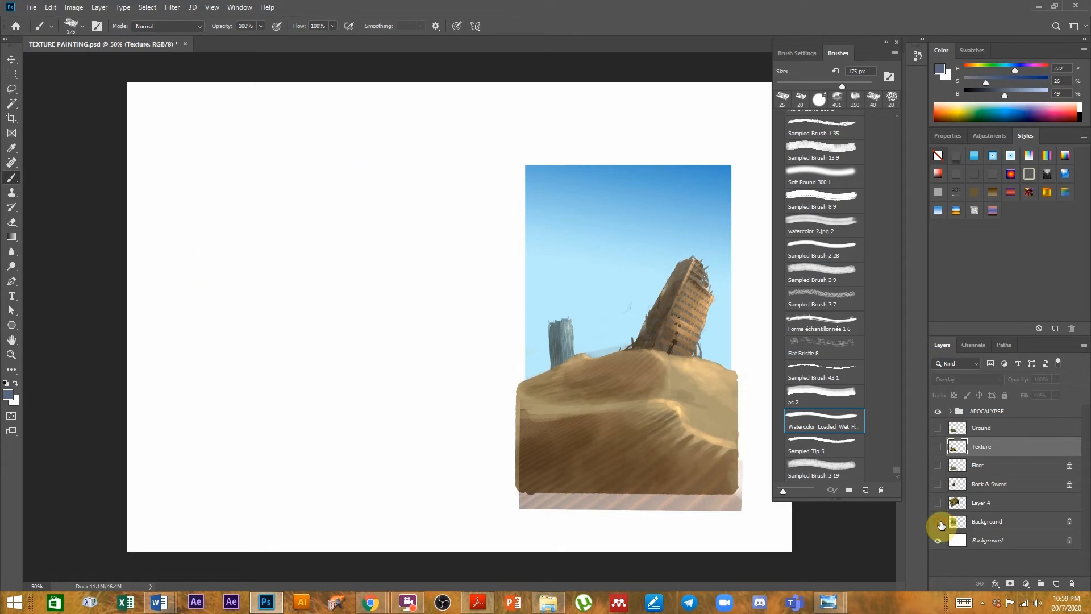
- Expand the APOCALYPSE group and reveal its layers one by one from Sky up to Layer 8 copy to examine the painting stages
click(950, 411)
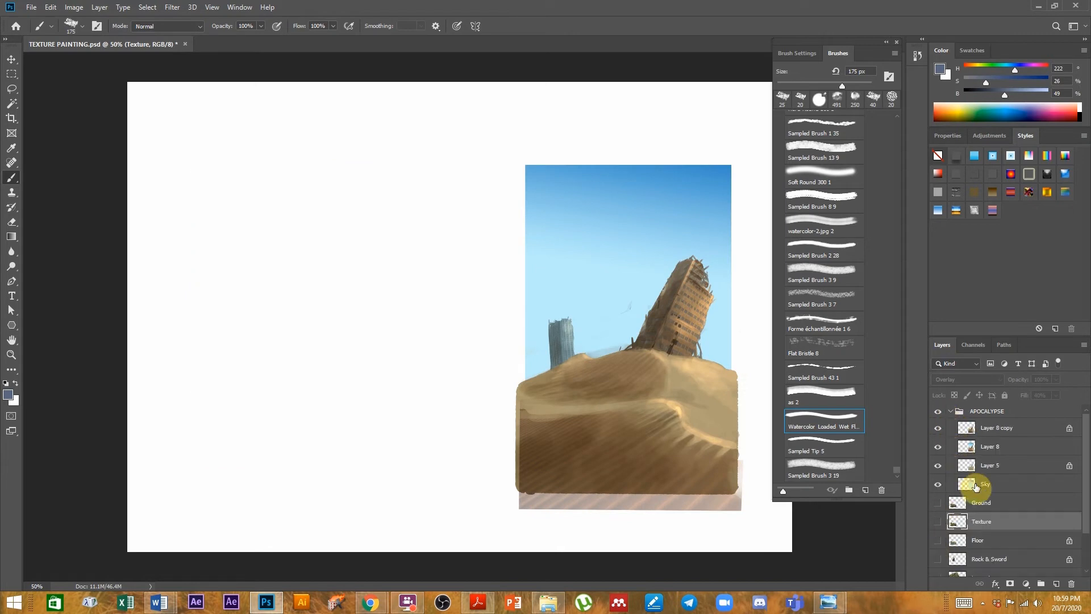
drag(938, 427, 938, 466)
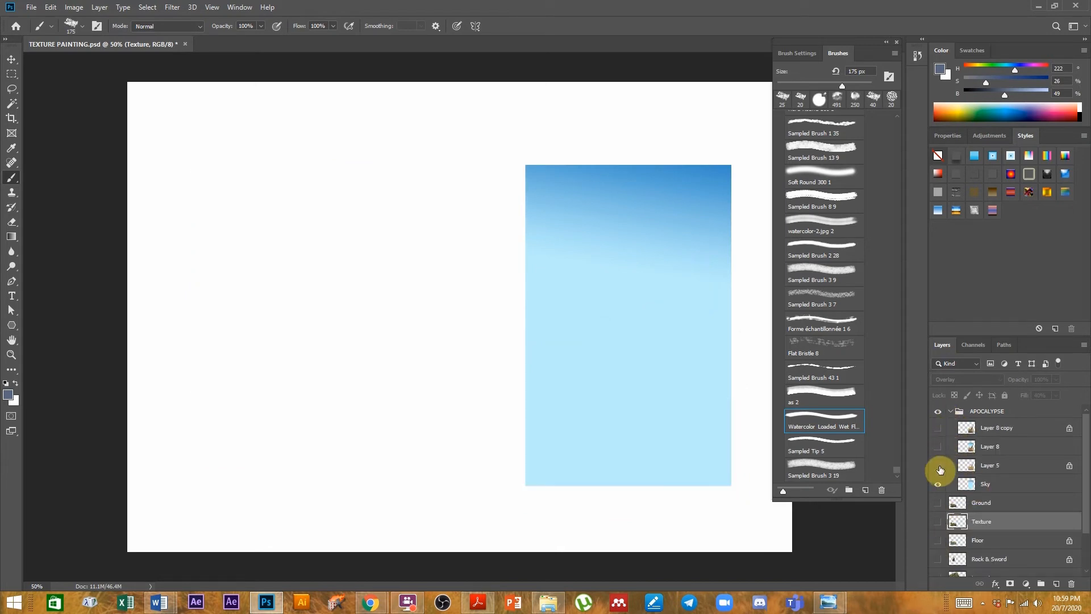
click(938, 466)
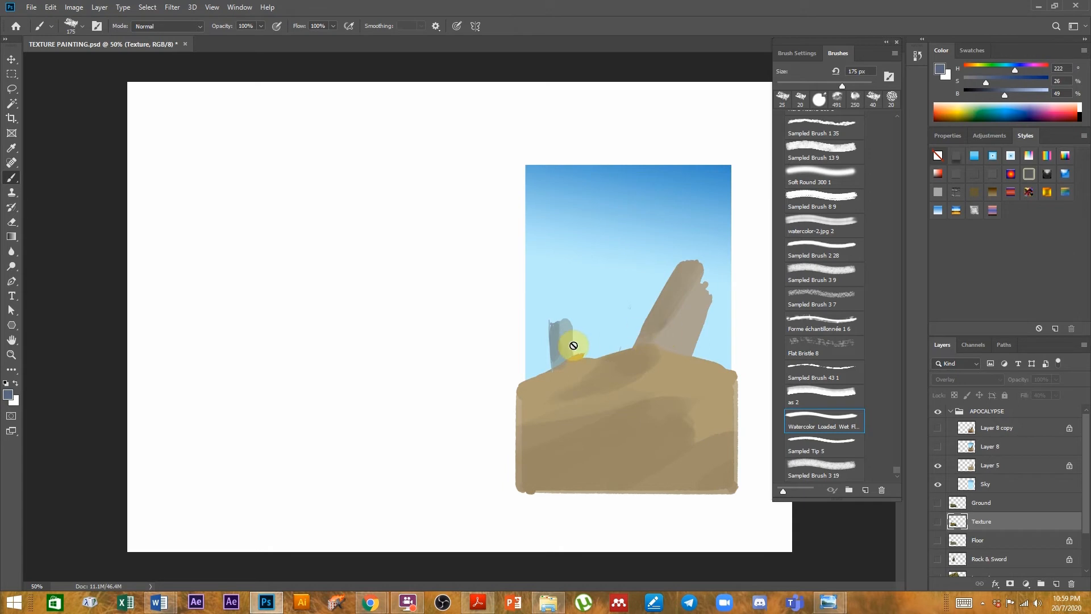
click(939, 450)
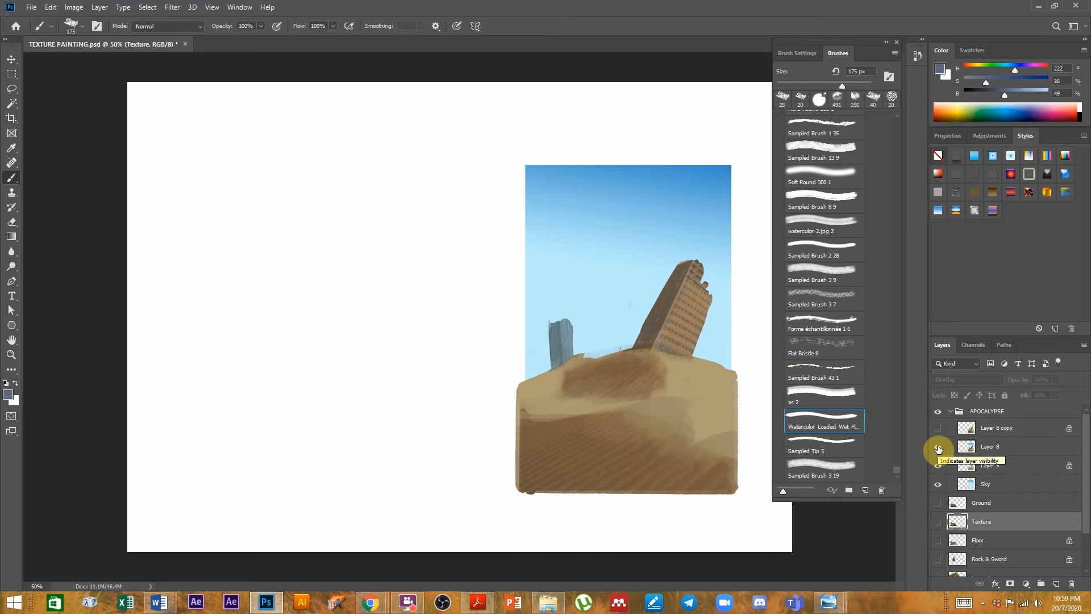
click(938, 428)
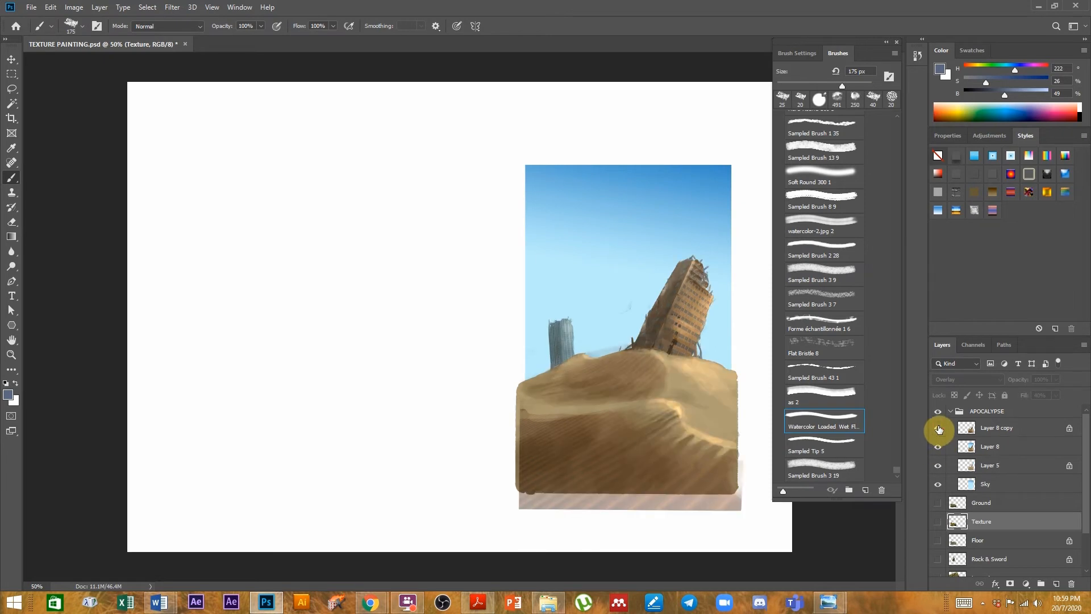
- Collapse and hide the APOCALYPSE group, and show and select the sword scene's painted Background layer
click(950, 411)
click(938, 412)
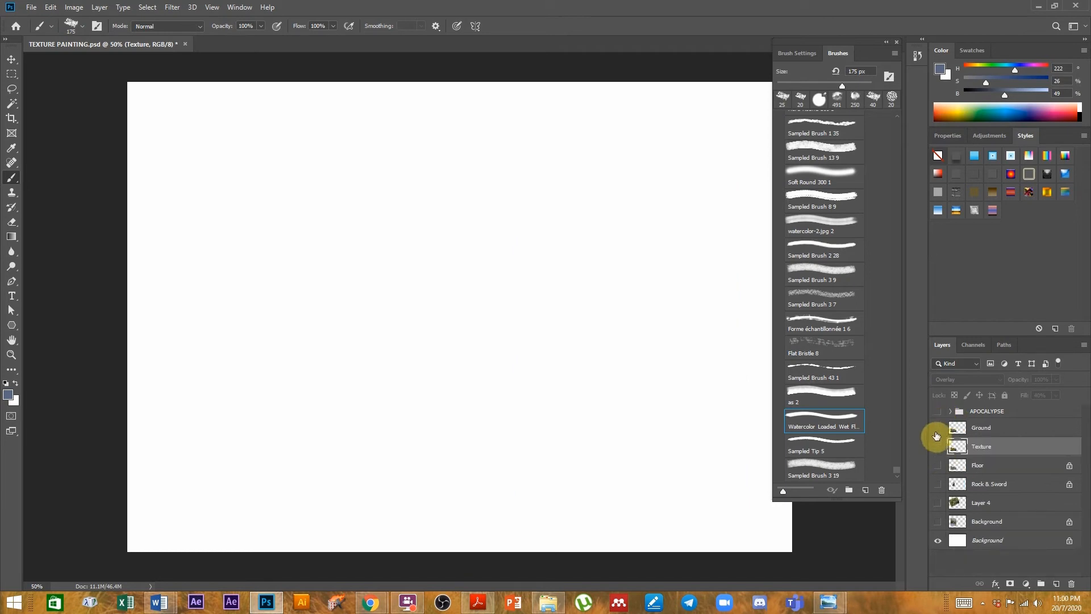
click(939, 521)
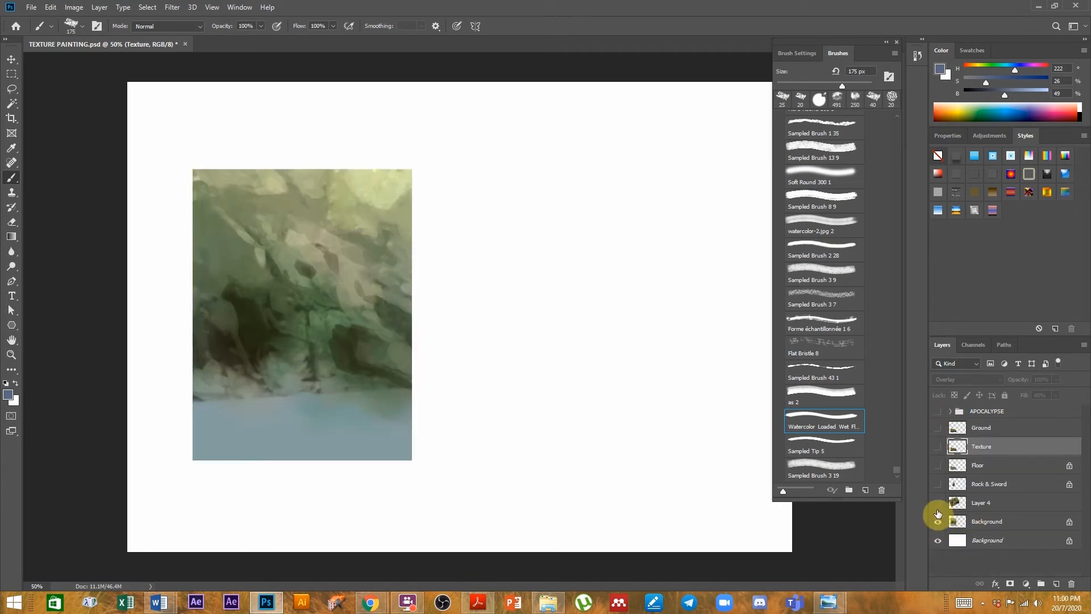
click(1014, 523)
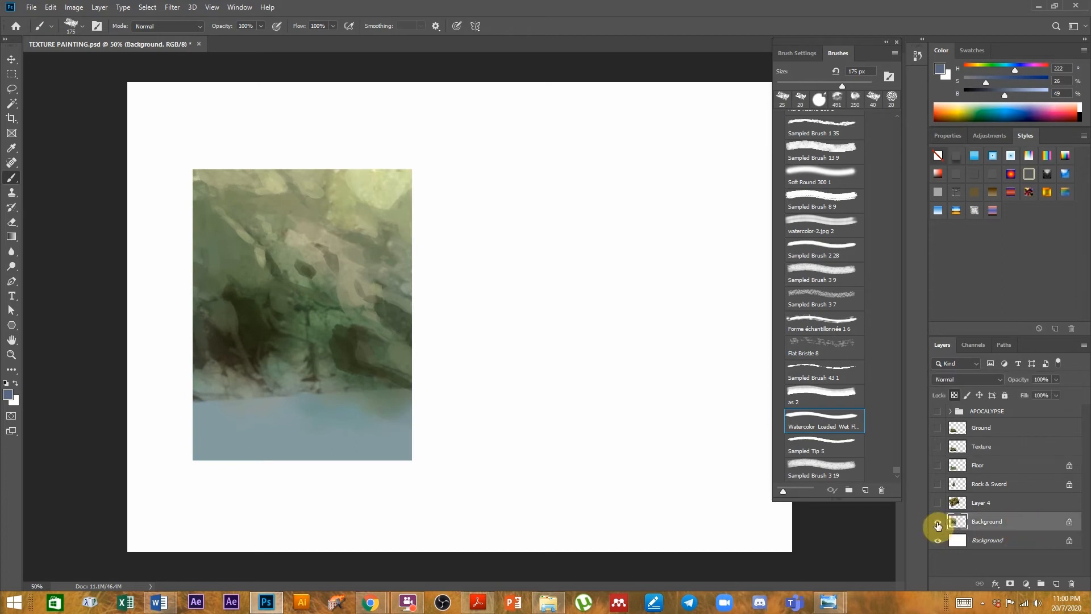
click(938, 522)
click(938, 522)
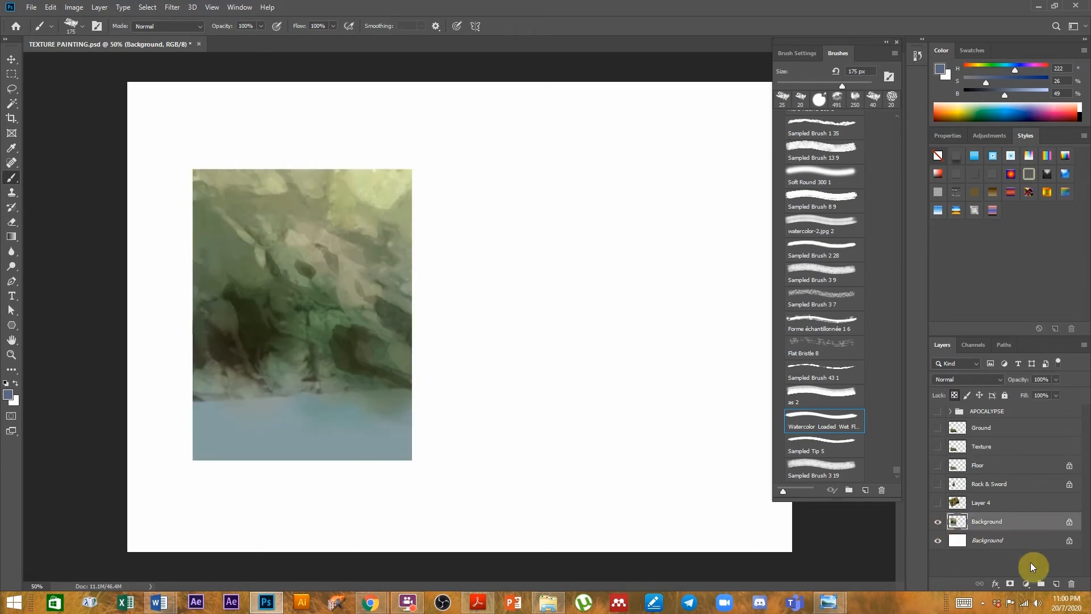
- Make a rectangular selection around the painted backdrop and move its Background layer above the Ground layer
click(11, 74)
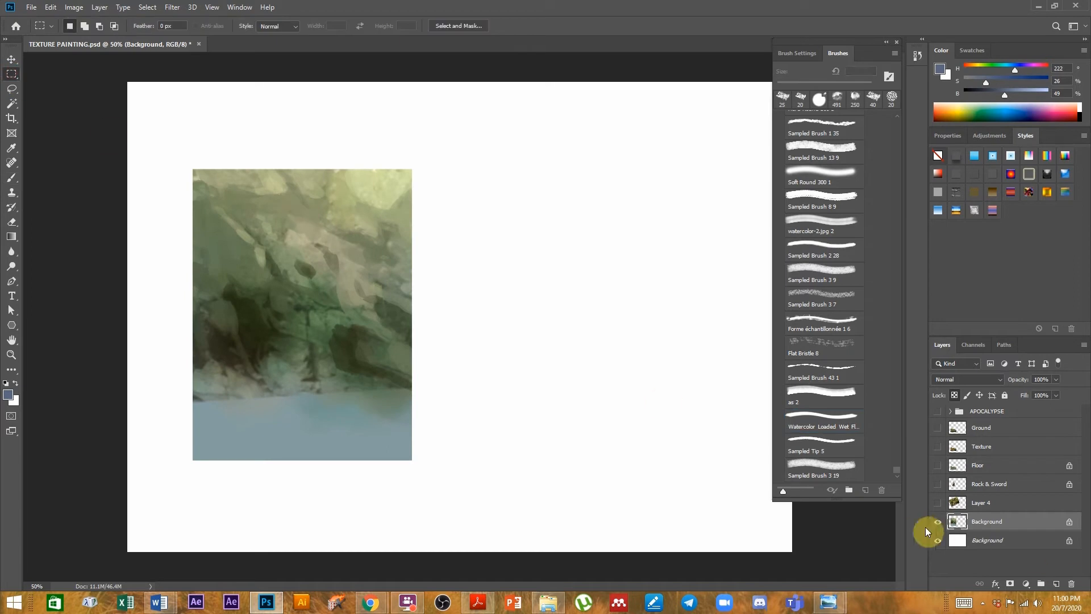
drag(193, 167, 414, 463)
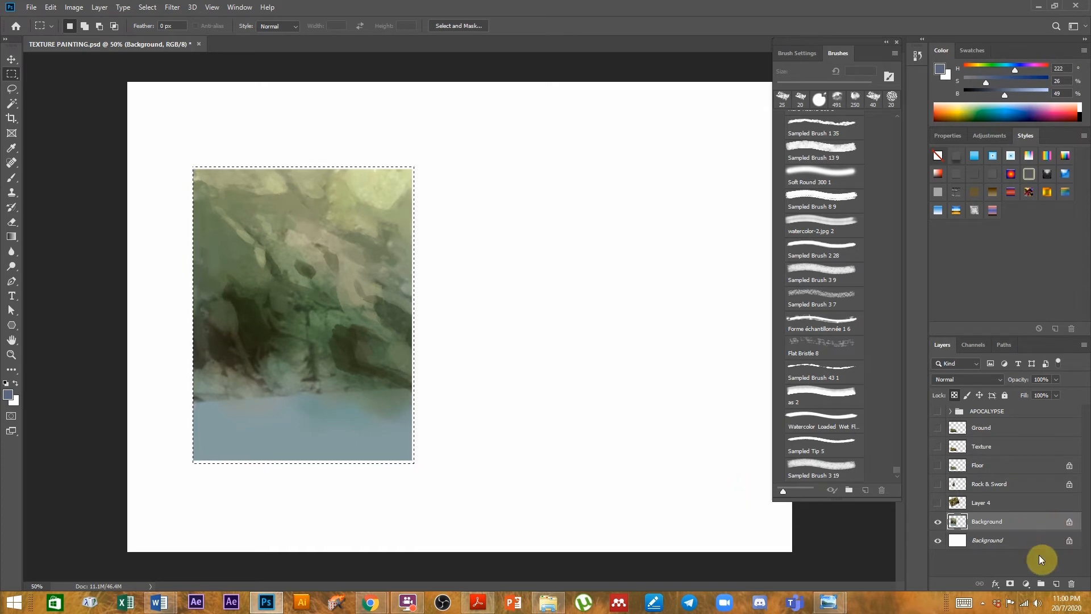
click(11, 236)
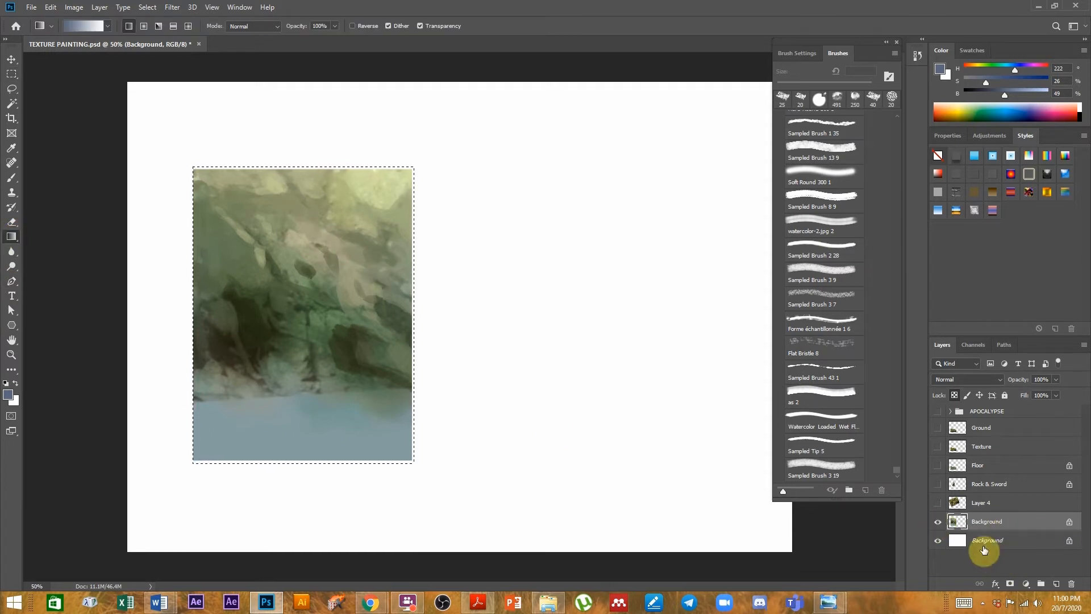
drag(986, 518, 981, 424)
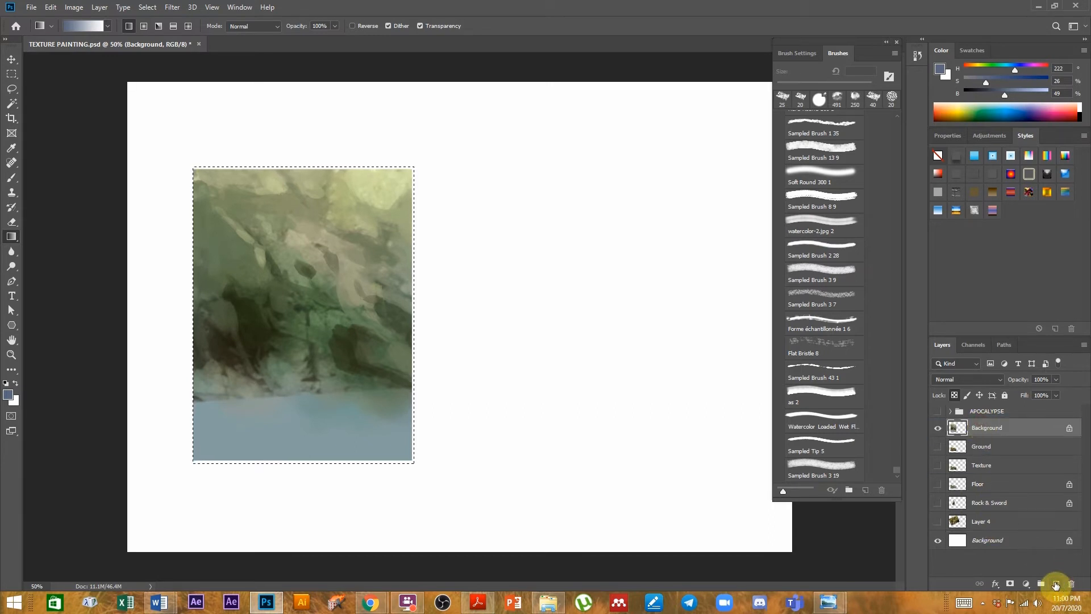
- Hide the painted Background layer and set the end color stop of the Foreground to Background gradient to a pale yellow
click(938, 427)
click(74, 25)
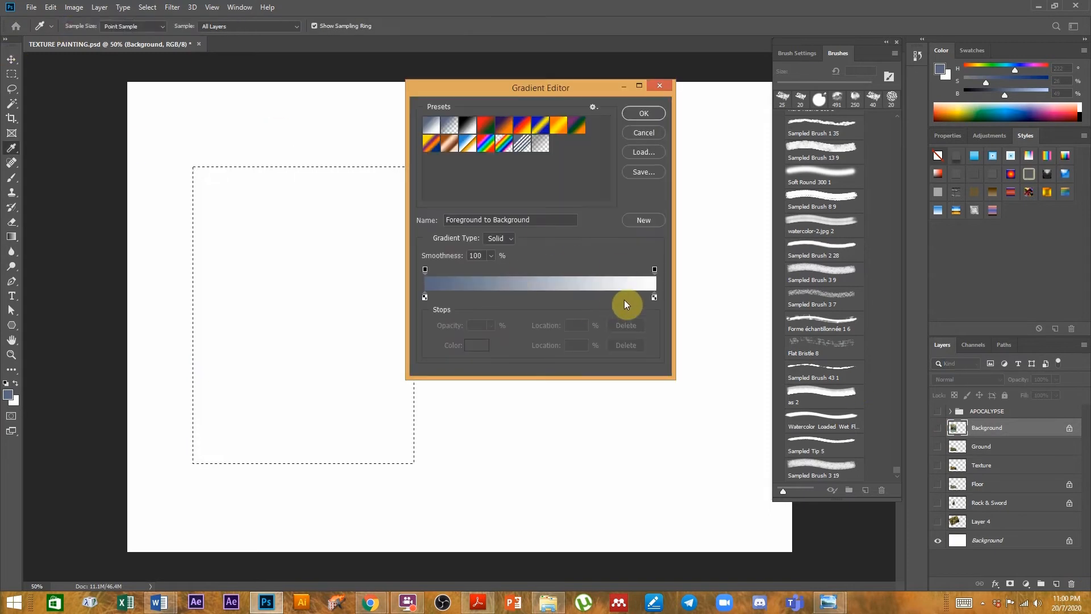
click(654, 298)
click(476, 345)
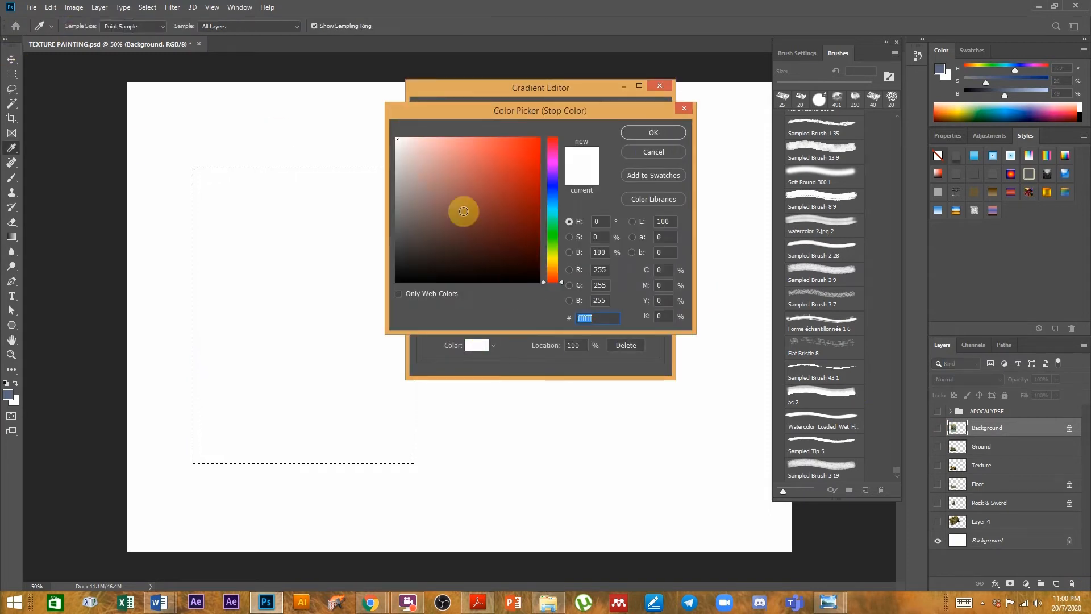
mouse_move(545, 232)
mouse_down()
mouse_move(556, 220)
mouse_move(556, 228)
mouse_up()
drag(441, 163, 445, 156)
drag(555, 244, 555, 251)
drag(463, 151, 451, 142)
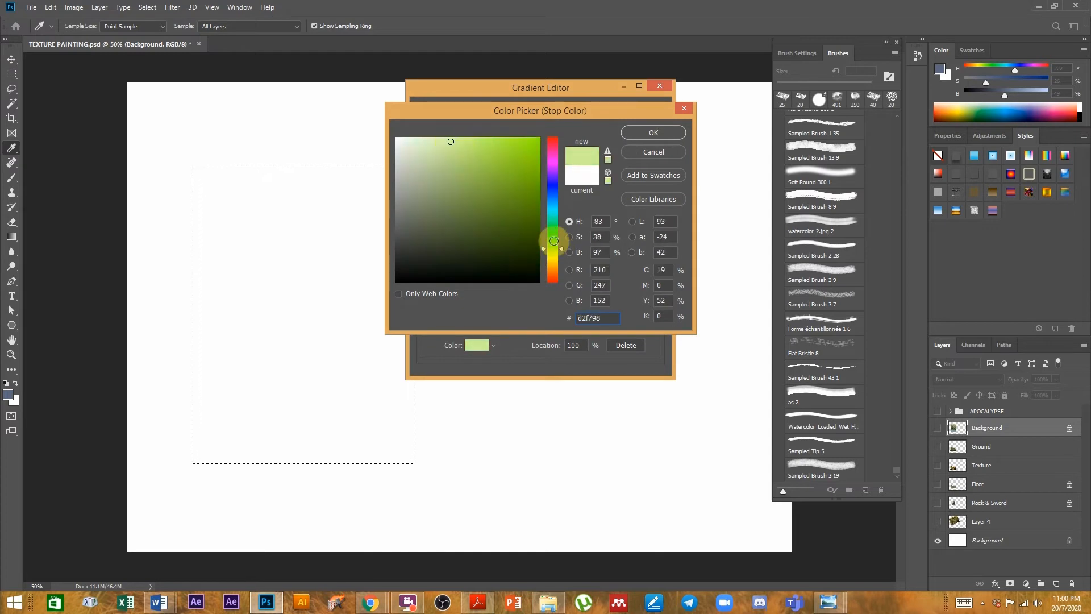
drag(554, 252, 552, 257)
click(455, 154)
click(646, 131)
- Set the gradient's starting color stop to teal, shift it inward toward the middle, and accept the custom gradient
click(425, 296)
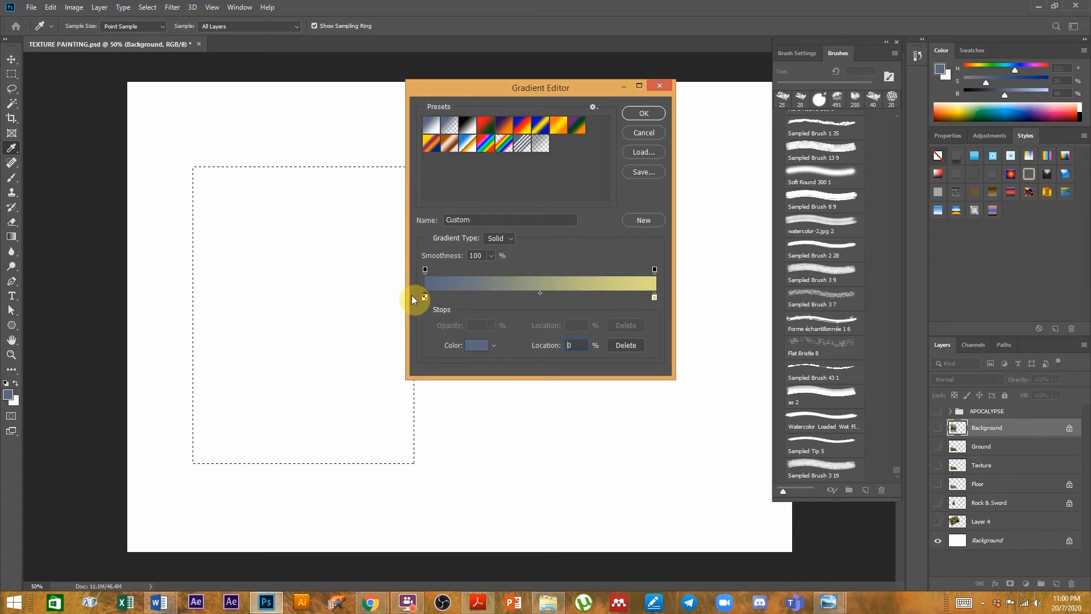
click(478, 346)
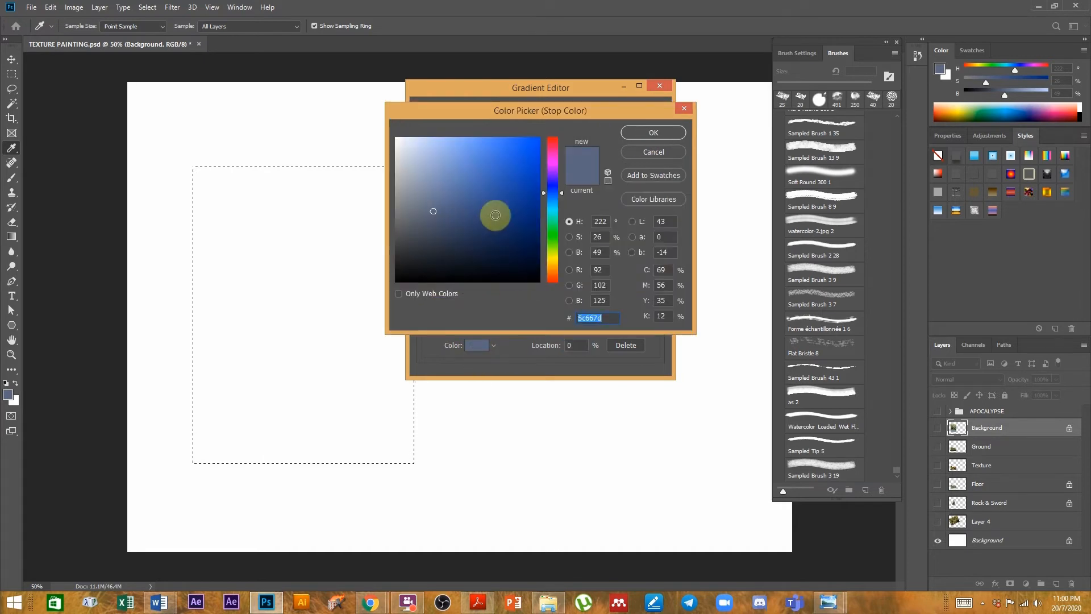
mouse_move(544, 202)
mouse_down()
mouse_move(556, 214)
mouse_move(472, 210)
mouse_up()
click(654, 132)
click(542, 294)
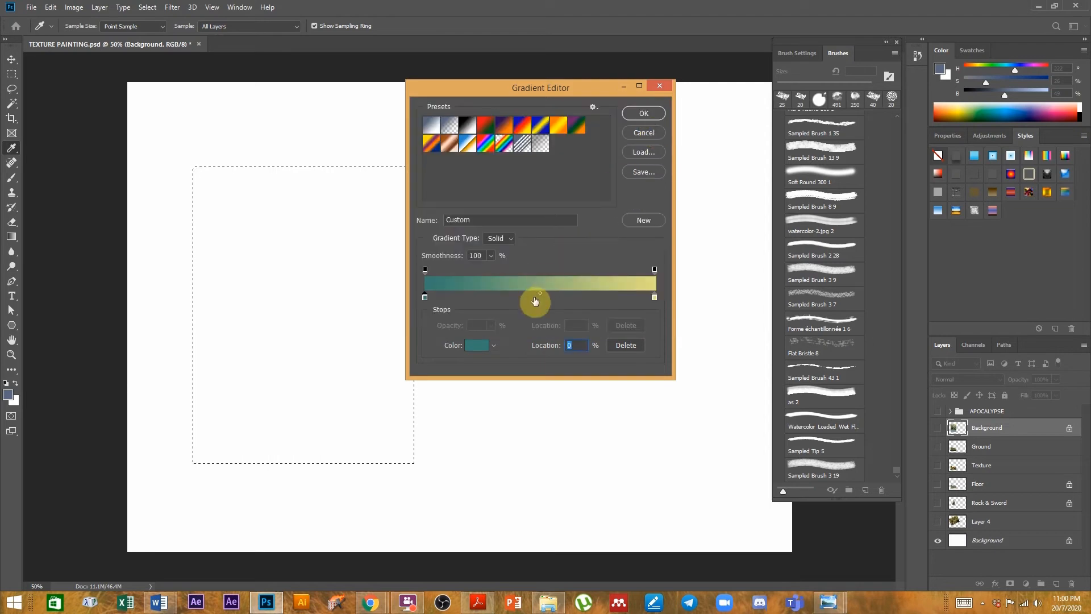
drag(425, 297, 476, 299)
click(654, 113)
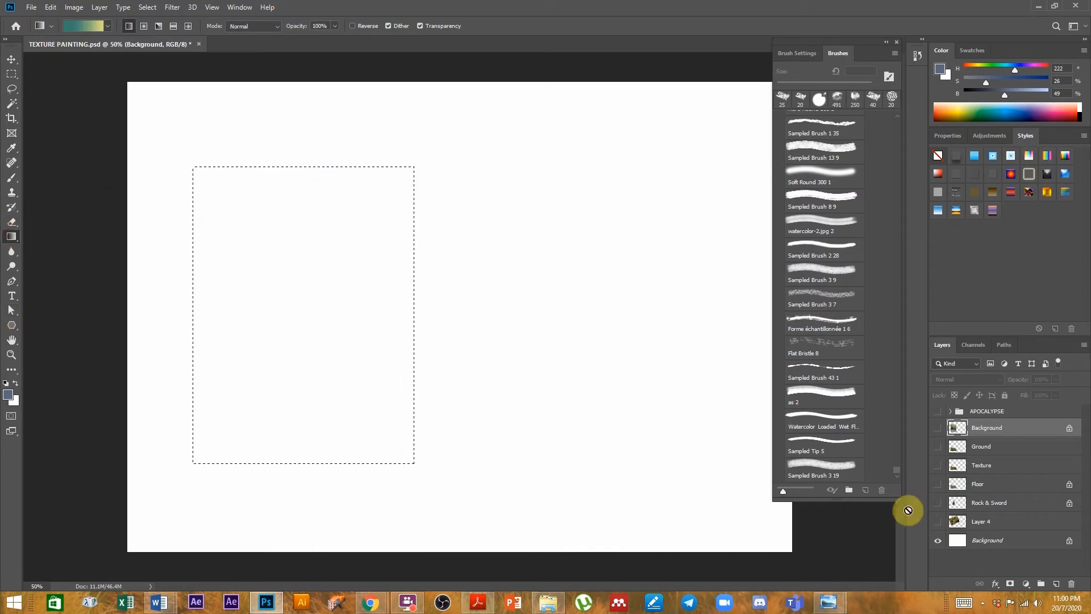
- Create a new layer and fill the rectangular selection with the linear gradient, teal at the bottom rising to yellow at the top
click(1056, 583)
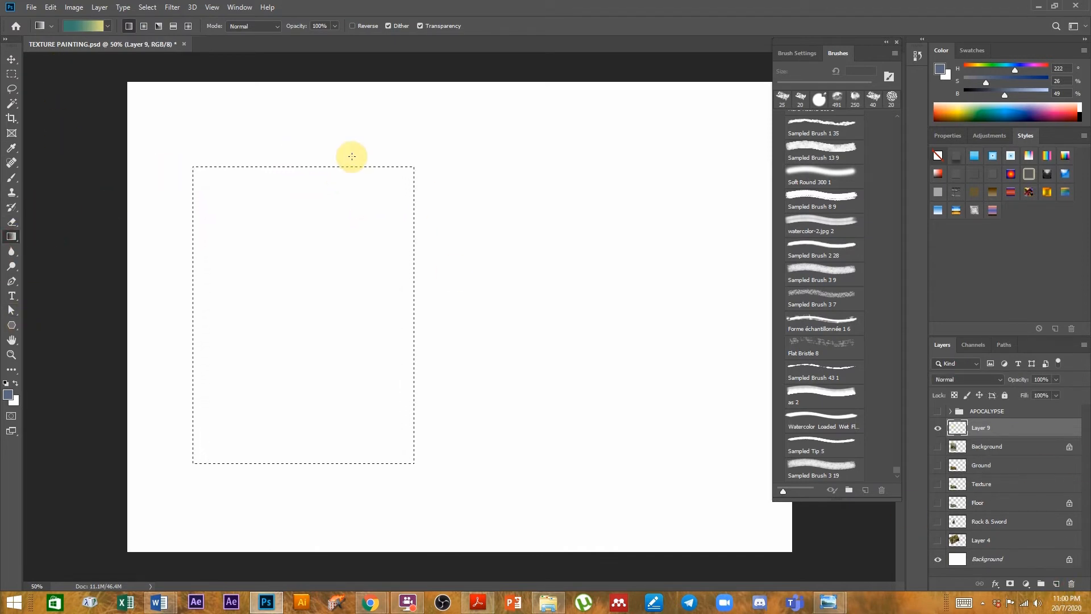
drag(351, 156, 258, 513)
drag(231, 409, 341, 100)
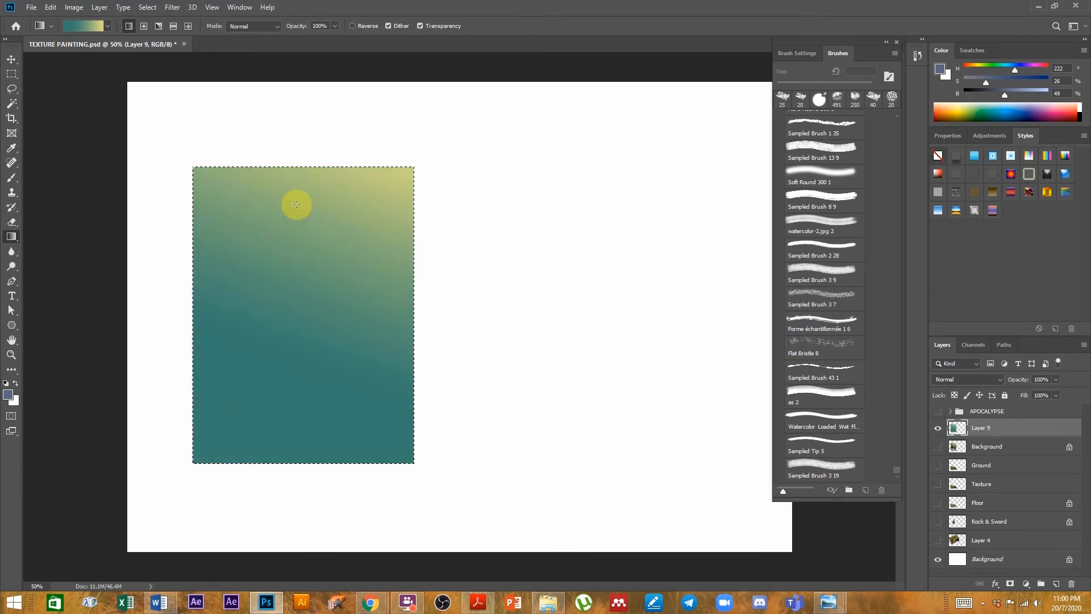
drag(288, 413, 352, 86)
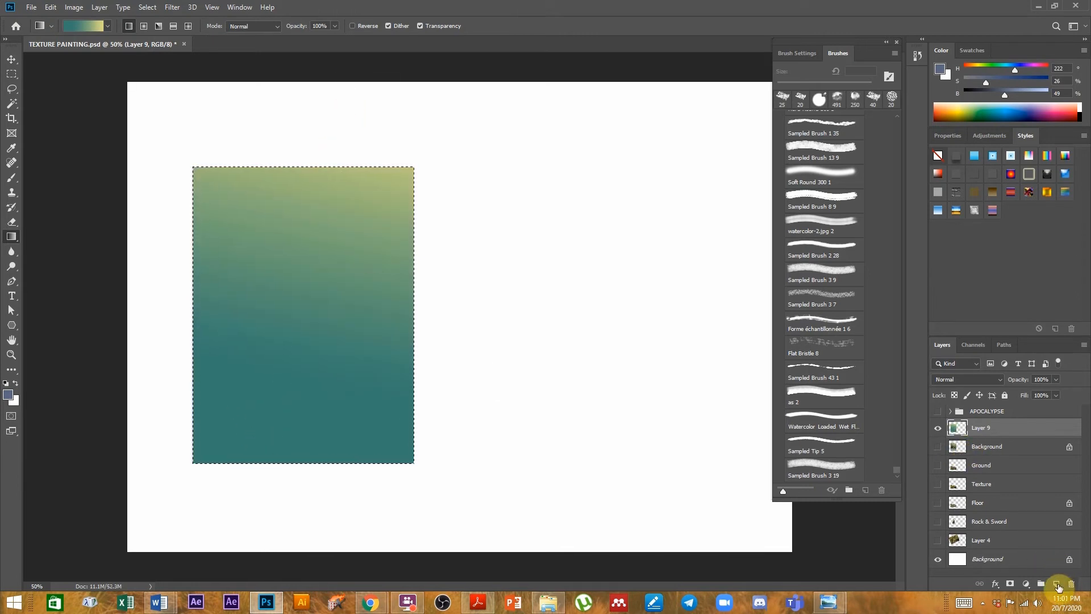
- Deselect the filled backdrop and set the brush color to olive green with hue 82, saturation 38 and brightness 40
key(ctrl+d)
key(b)
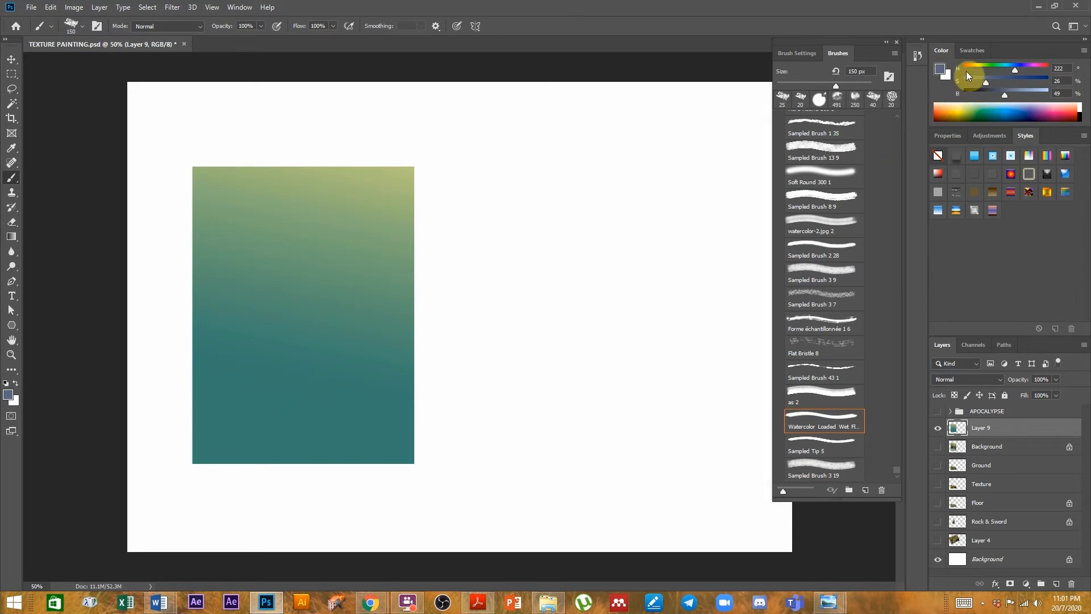
mouse_move(1008, 71)
mouse_down()
mouse_move(985, 70)
mouse_move(997, 79)
mouse_up()
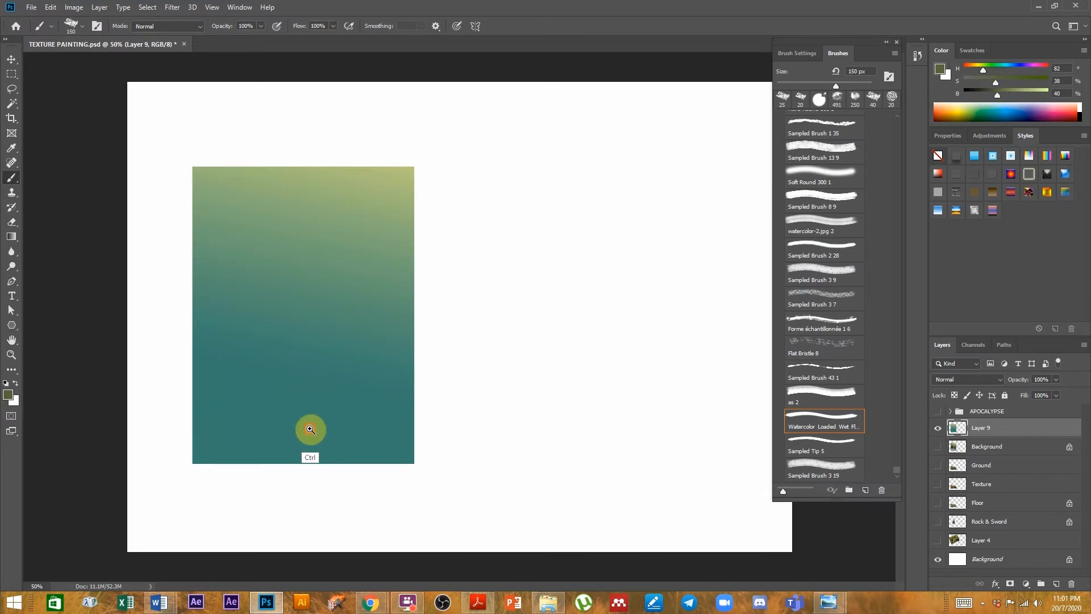
- Paint the ground's upper edge with a 100 px brush as a band sloping down from left to right across the backdrop
scroll(313, 440, up, 1)
mouse_move(317, 453)
mouse_down()
mouse_move(553, 441)
mouse_move(511, 470)
mouse_up()
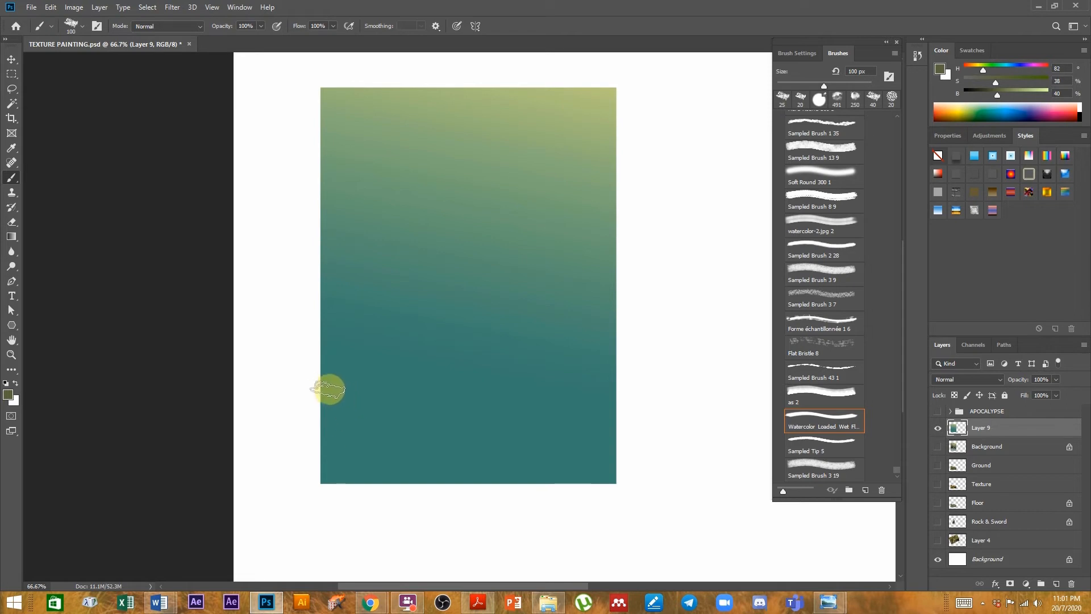
click(325, 340)
mouse_move(378, 349)
mouse_down()
mouse_move(590, 400)
mouse_move(595, 390)
mouse_move(614, 405)
mouse_up()
mouse_move(413, 348)
mouse_down()
mouse_move(597, 398)
mouse_move(446, 354)
mouse_move(316, 335)
mouse_move(347, 341)
mouse_up()
drag(495, 374, 327, 359)
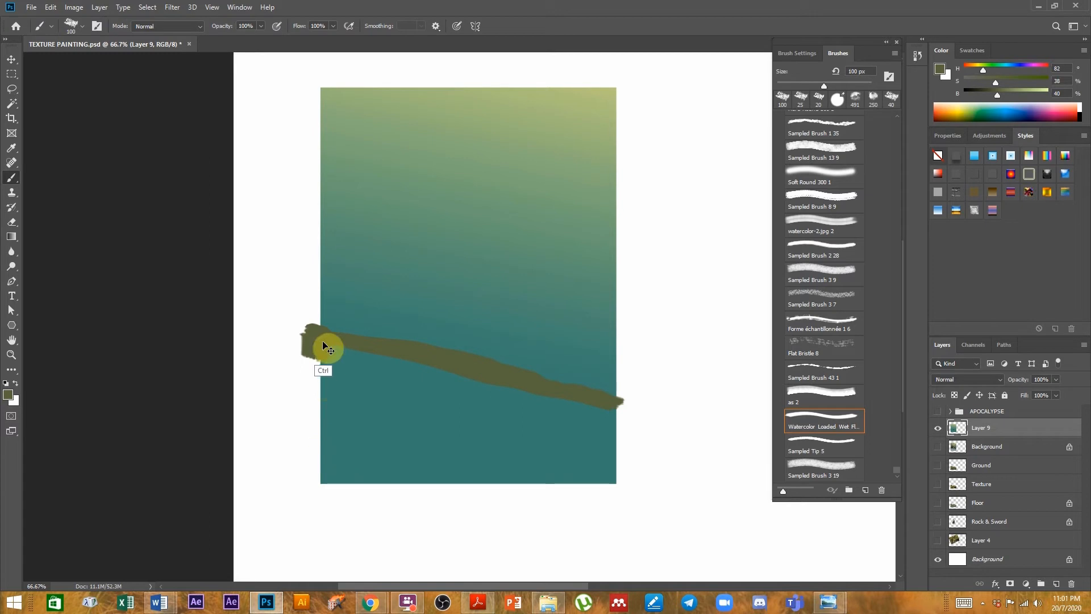
- Outline the sides and base of the ground with straight strokes and fill the enclosed area solid olive green
mouse_move(317, 330)
mouse_down()
mouse_move(313, 490)
mouse_move(614, 487)
mouse_up()
drag(624, 404, 614, 488)
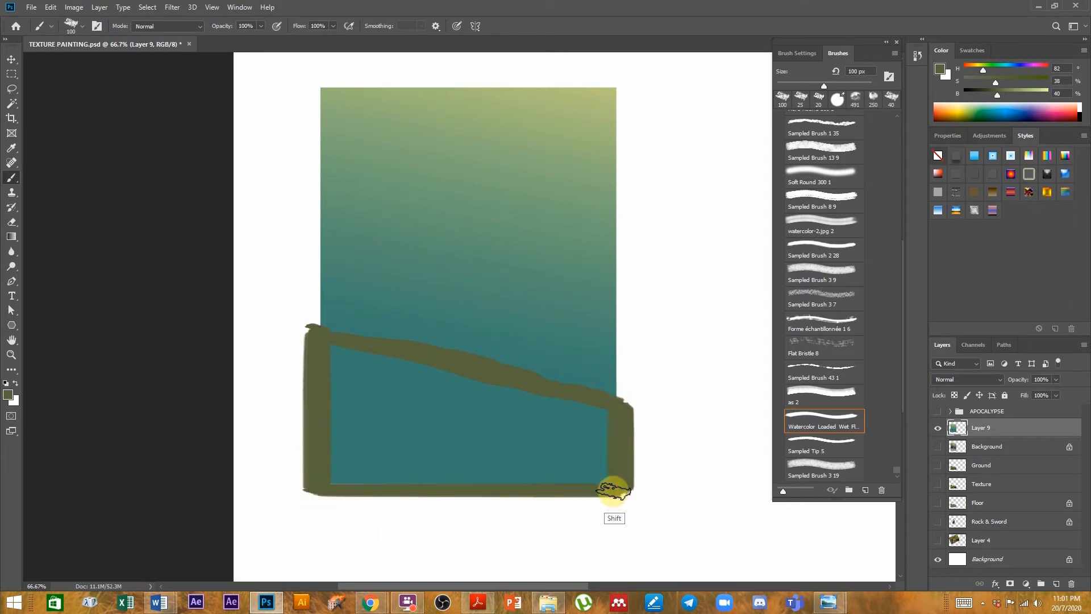
mouse_move(343, 349)
mouse_down()
mouse_move(339, 480)
mouse_move(609, 483)
mouse_move(603, 421)
mouse_move(361, 361)
mouse_move(605, 413)
mouse_move(573, 403)
mouse_move(585, 440)
mouse_move(568, 456)
mouse_move(567, 410)
mouse_move(529, 456)
mouse_move(491, 441)
mouse_move(455, 398)
mouse_move(419, 401)
mouse_move(355, 460)
mouse_move(346, 373)
mouse_move(540, 407)
mouse_move(522, 411)
mouse_move(517, 462)
mouse_move(326, 484)
mouse_move(586, 480)
mouse_move(392, 405)
mouse_move(398, 378)
mouse_move(556, 422)
mouse_move(453, 399)
mouse_move(313, 329)
mouse_up()
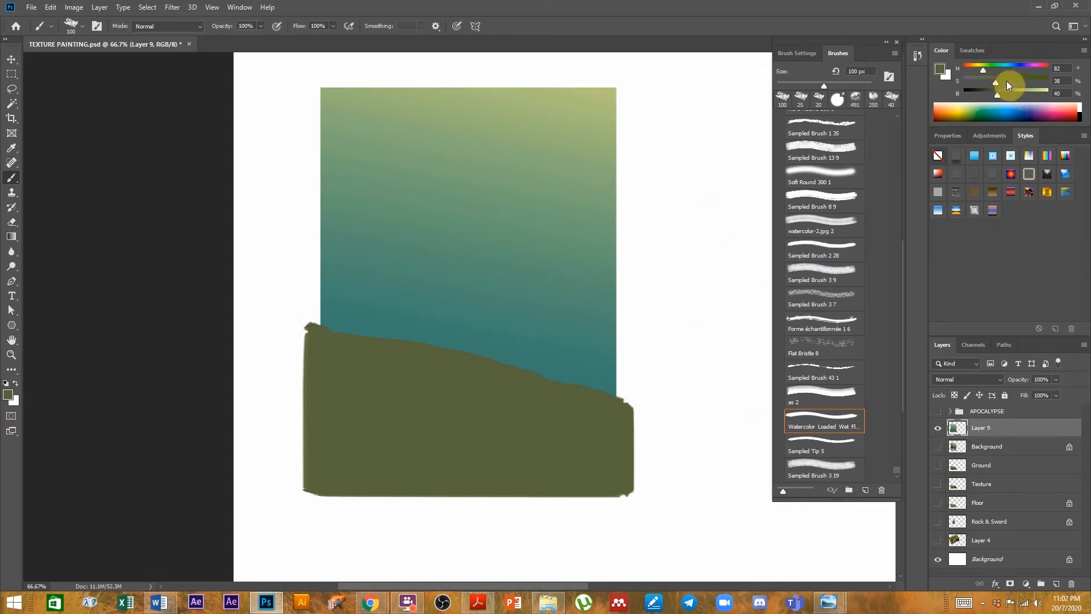
- Set the brush color to hue 74, saturation 21, brightness 40 and block in a leaning rock rising from the slope
click(981, 70)
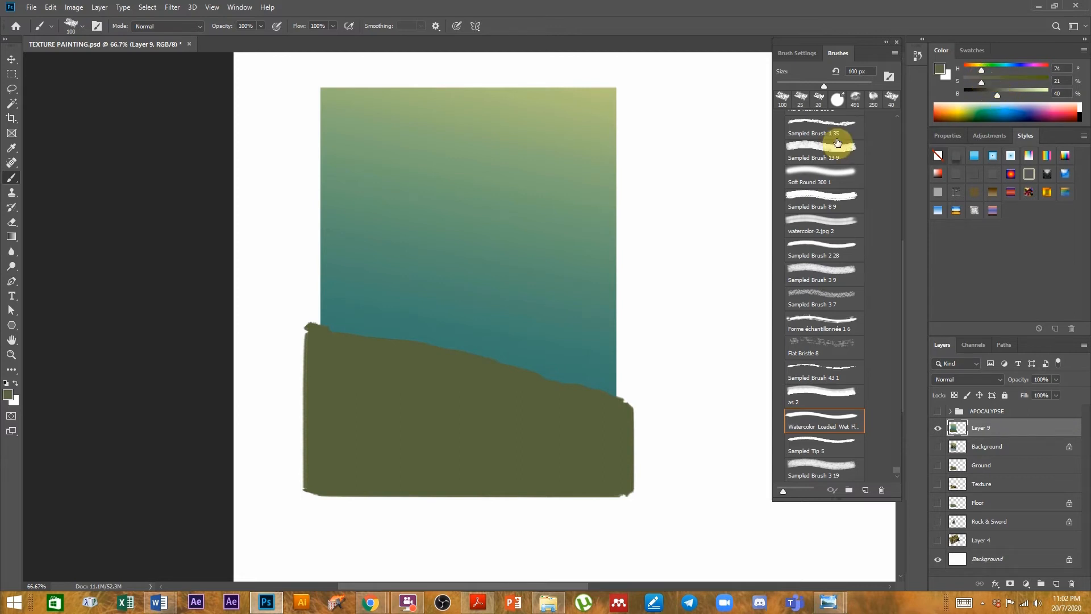
drag(419, 341, 464, 299)
mouse_move(430, 345)
mouse_down()
mouse_move(499, 275)
mouse_move(471, 289)
mouse_move(483, 276)
mouse_move(554, 231)
mouse_move(495, 271)
mouse_move(521, 251)
mouse_move(536, 259)
mouse_move(506, 361)
mouse_move(453, 348)
mouse_move(501, 287)
mouse_move(484, 338)
mouse_move(513, 283)
mouse_move(437, 345)
mouse_move(504, 290)
mouse_move(423, 331)
mouse_move(522, 274)
mouse_move(426, 377)
mouse_move(448, 328)
mouse_move(488, 347)
mouse_move(407, 339)
mouse_up()
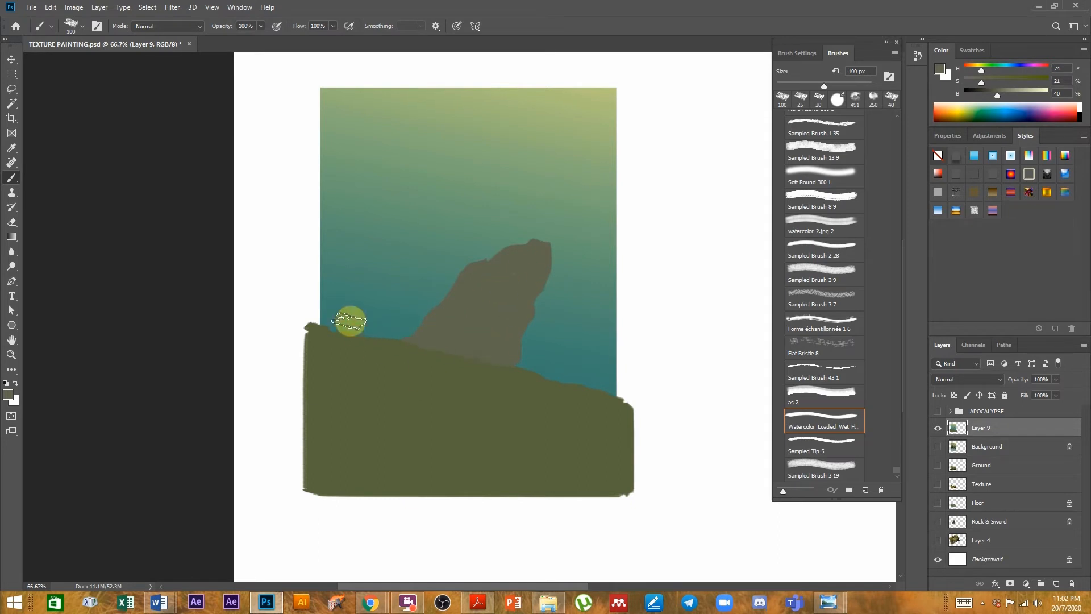
mouse_move(514, 364)
mouse_down()
mouse_move(497, 317)
mouse_move(515, 261)
mouse_move(496, 353)
mouse_move(520, 329)
mouse_up()
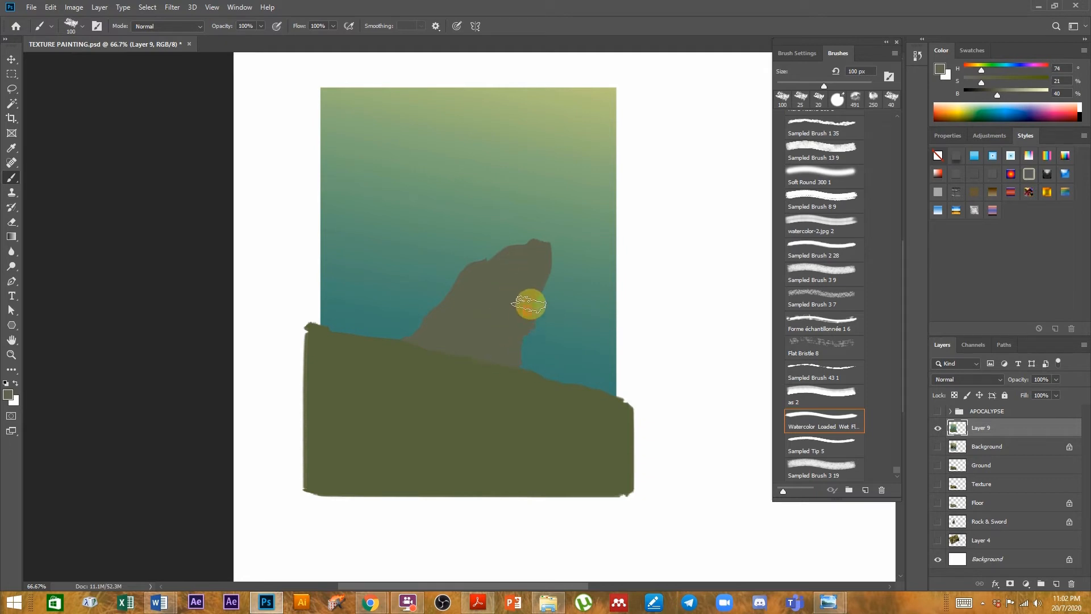
click(541, 275)
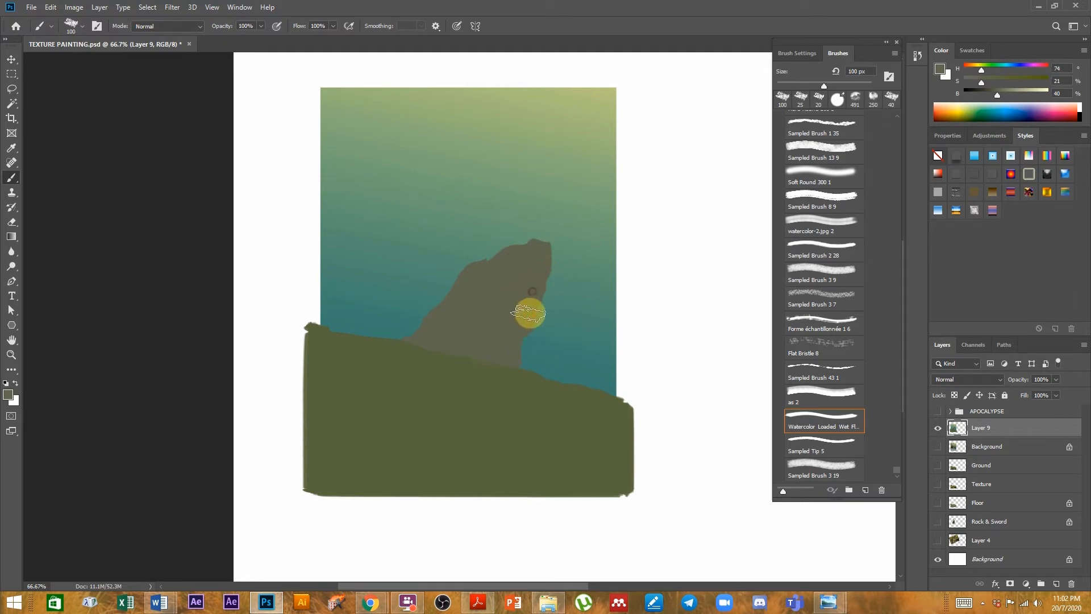
- Reduce the brush to 70 px and roughen both side edges and the top of the rock with small bumps
key(bracketleft)
key(bracketleft)
mouse_move(538, 312)
mouse_down()
mouse_move(544, 267)
mouse_move(500, 251)
mouse_up()
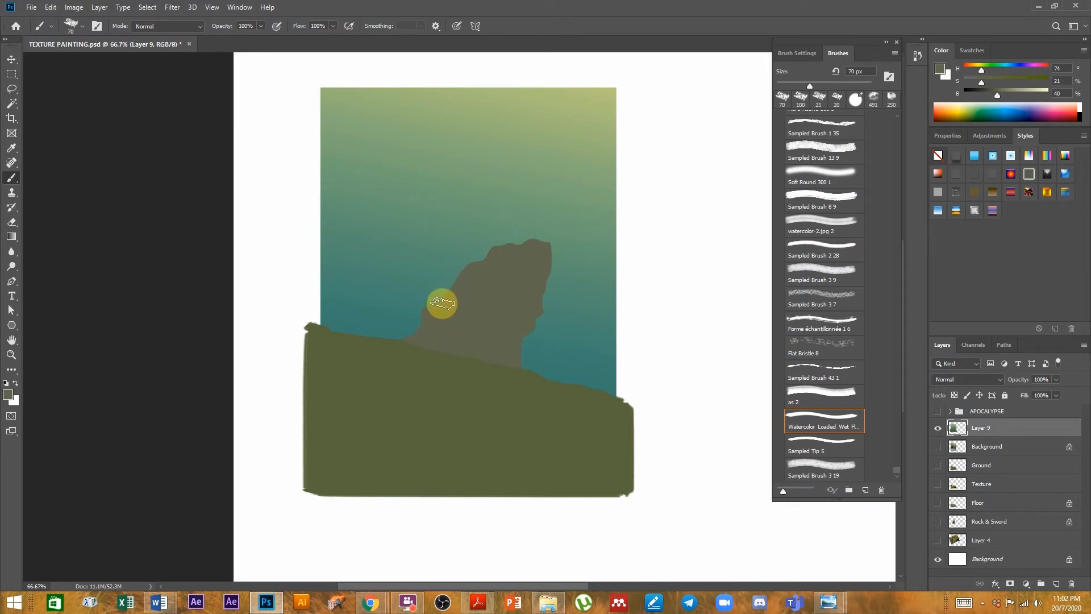
mouse_move(458, 286)
mouse_down()
mouse_move(479, 261)
mouse_move(451, 292)
mouse_move(464, 270)
mouse_up()
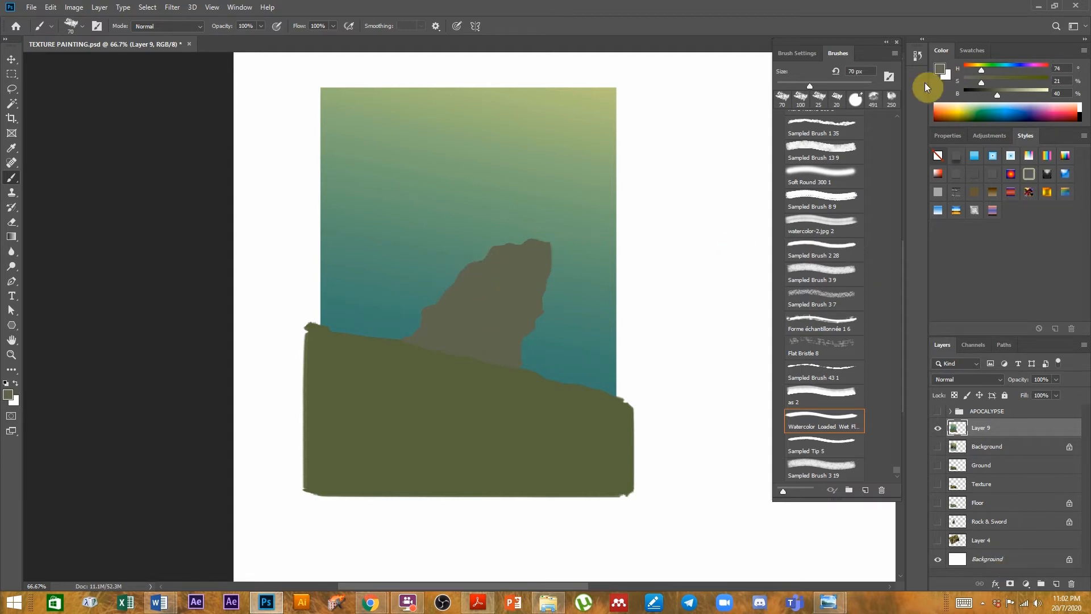
- Set the brush color to hue 137, saturation 21, brightness 43 and paint a straight sword blade standing in the rock
click(1001, 93)
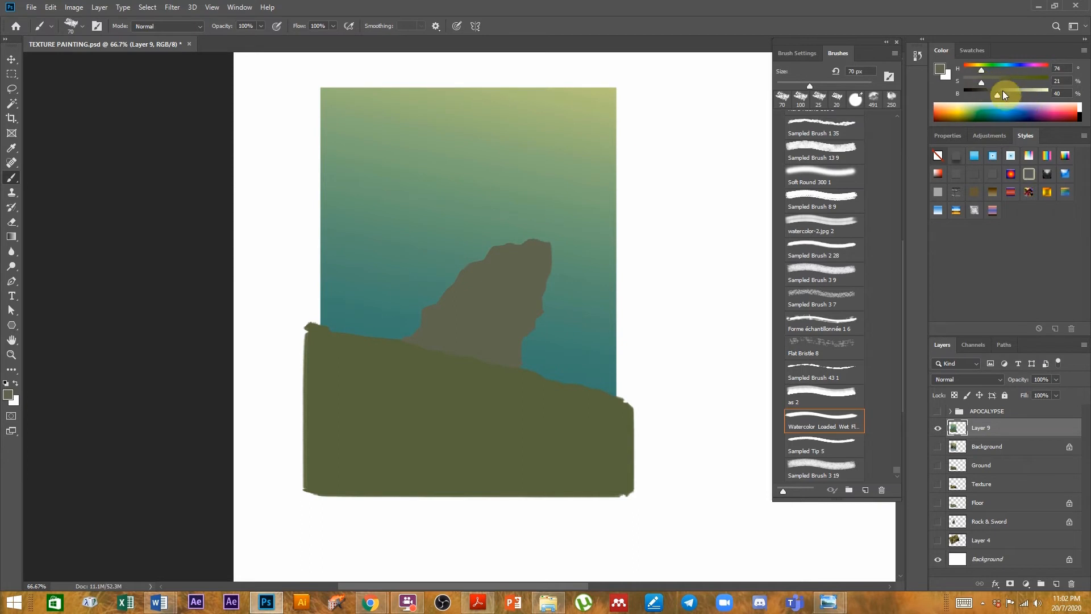
click(989, 69)
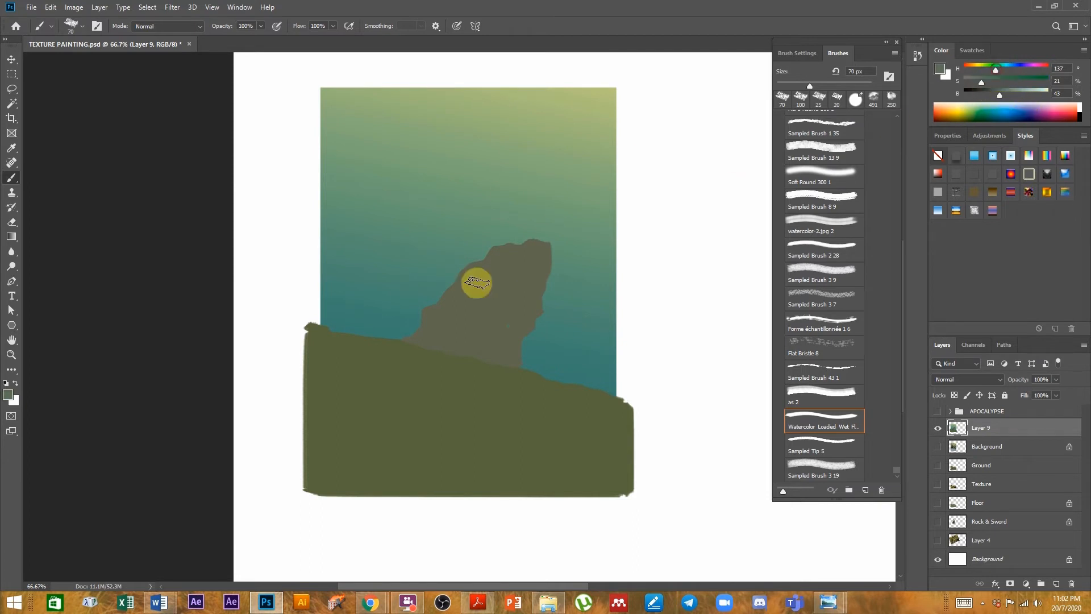
drag(485, 182, 475, 237)
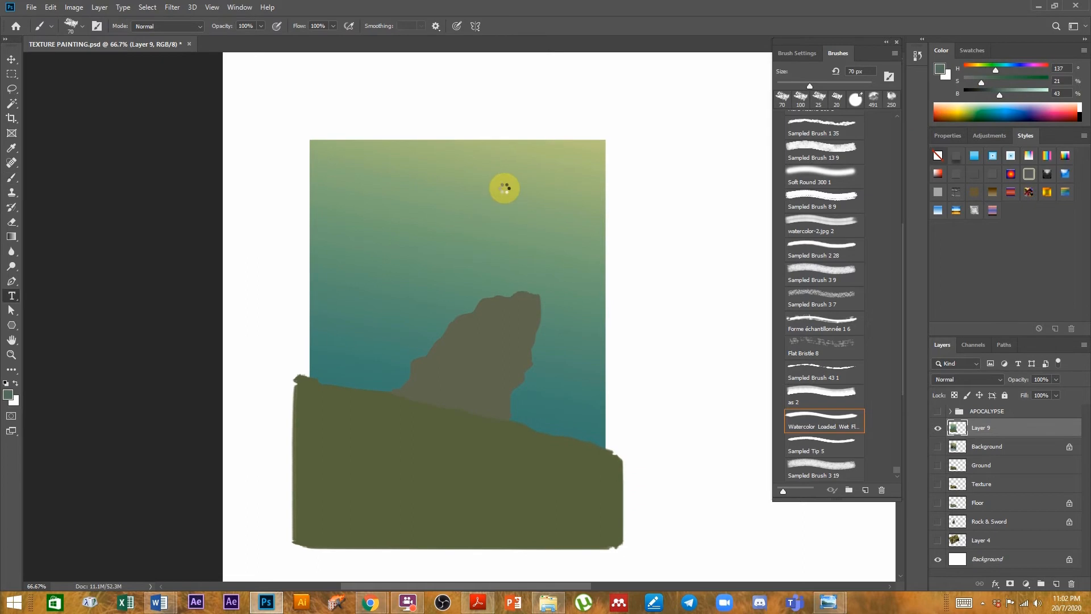
key(r)
drag(500, 176, 514, 205)
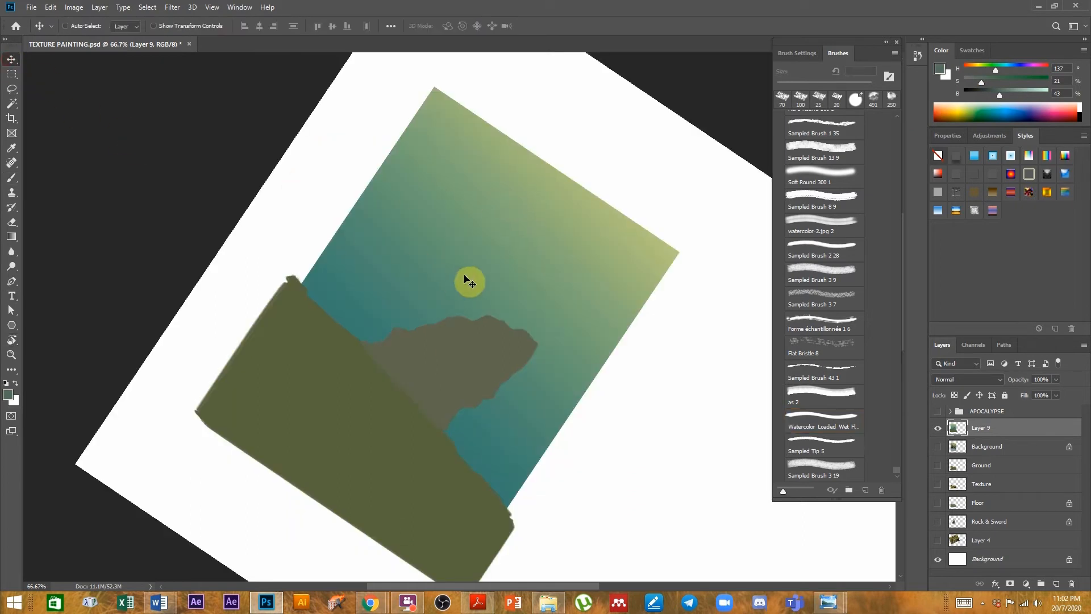
key(r)
mouse_move(594, 224)
mouse_down()
mouse_move(561, 190)
mouse_move(567, 195)
mouse_up()
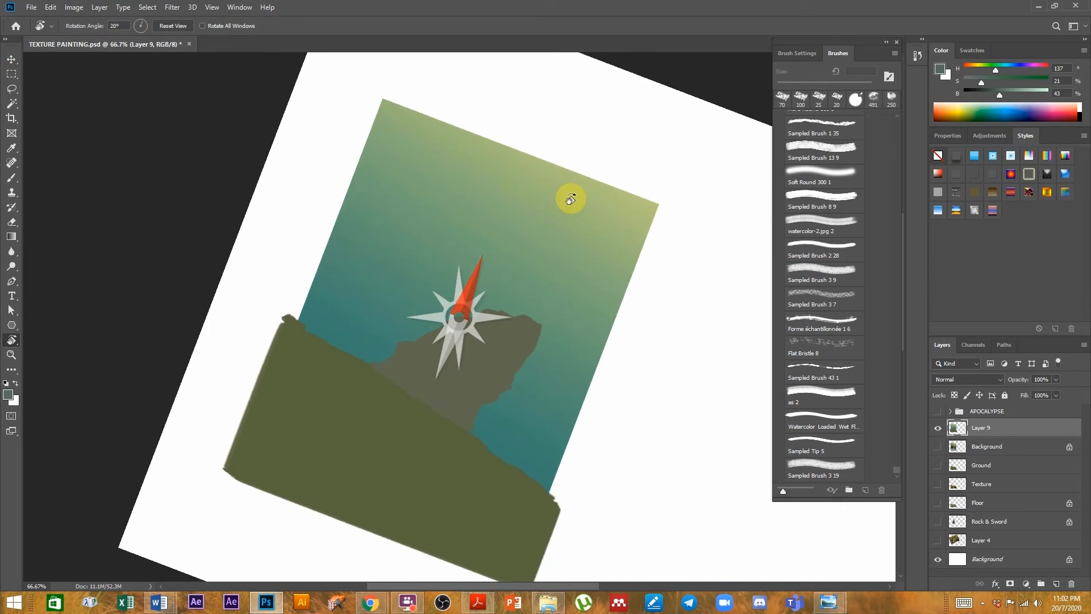
key(b)
drag(461, 222, 468, 297)
key(ctrl+z)
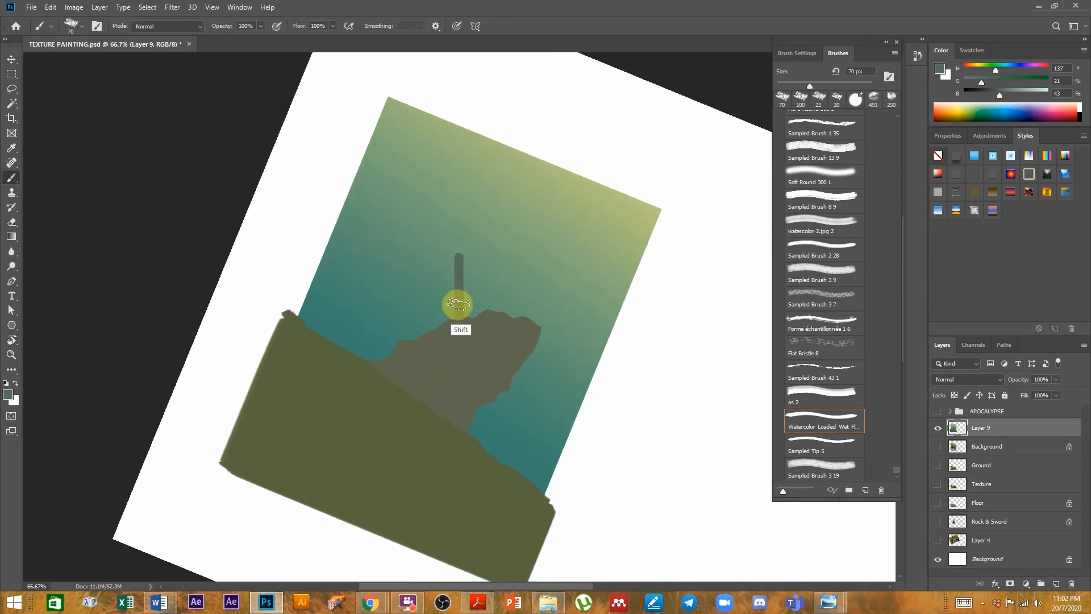
shift+click(456, 335)
shift+click(451, 317)
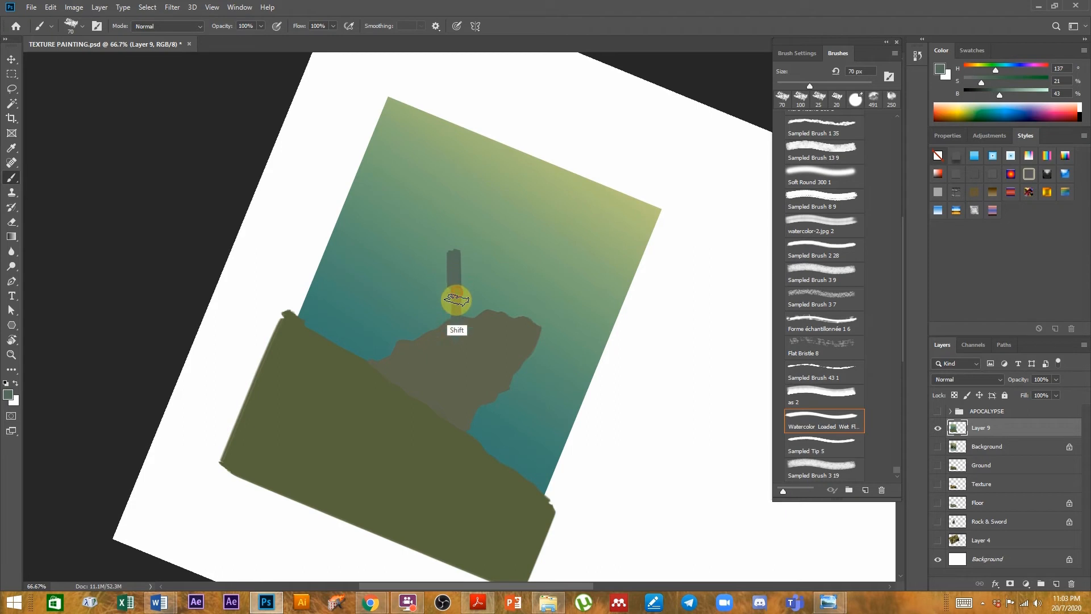
- Add a straight stroke along the blade's edge so it widens at the hilt and tapers toward the rock
key(r)
drag(465, 225, 465, 245)
key(b)
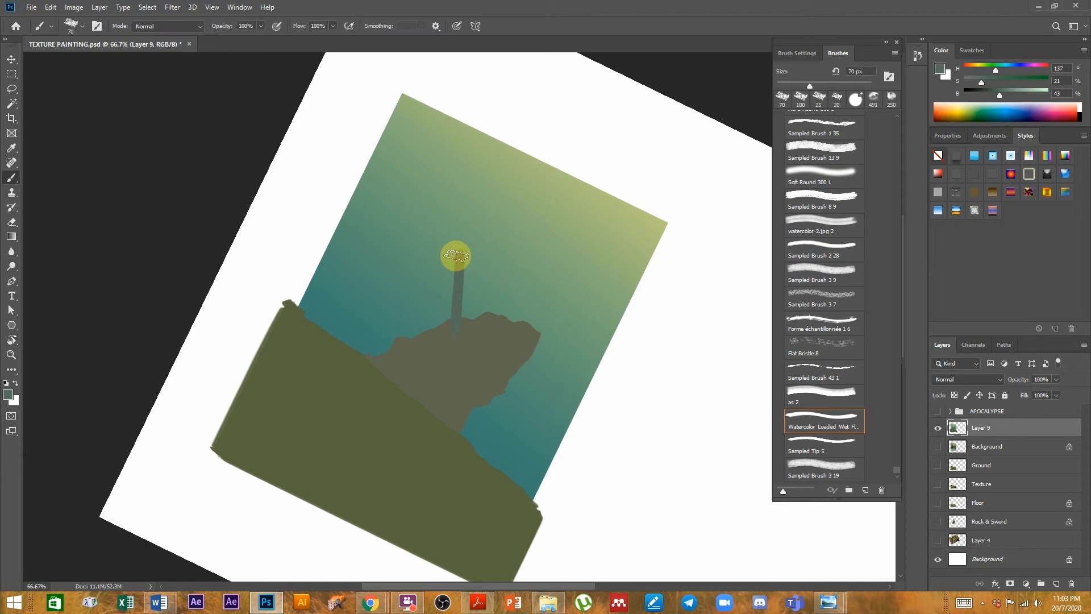
shift+click(455, 321)
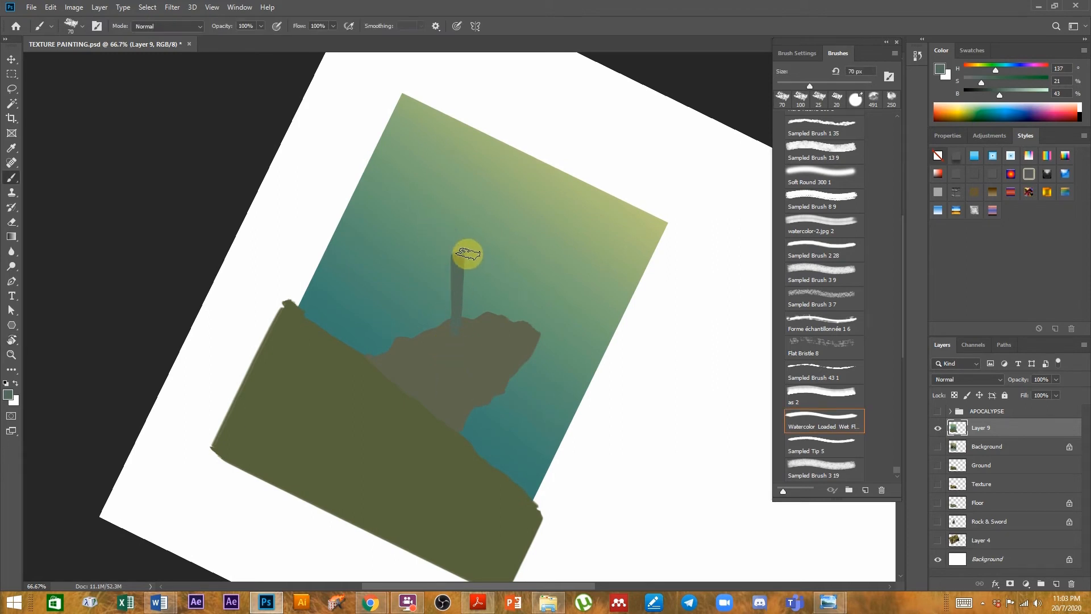
- Paint the sword's crossguard, grip and flared pommel above the blade, reducing the brush to 30 px
ctrl+click(467, 265)
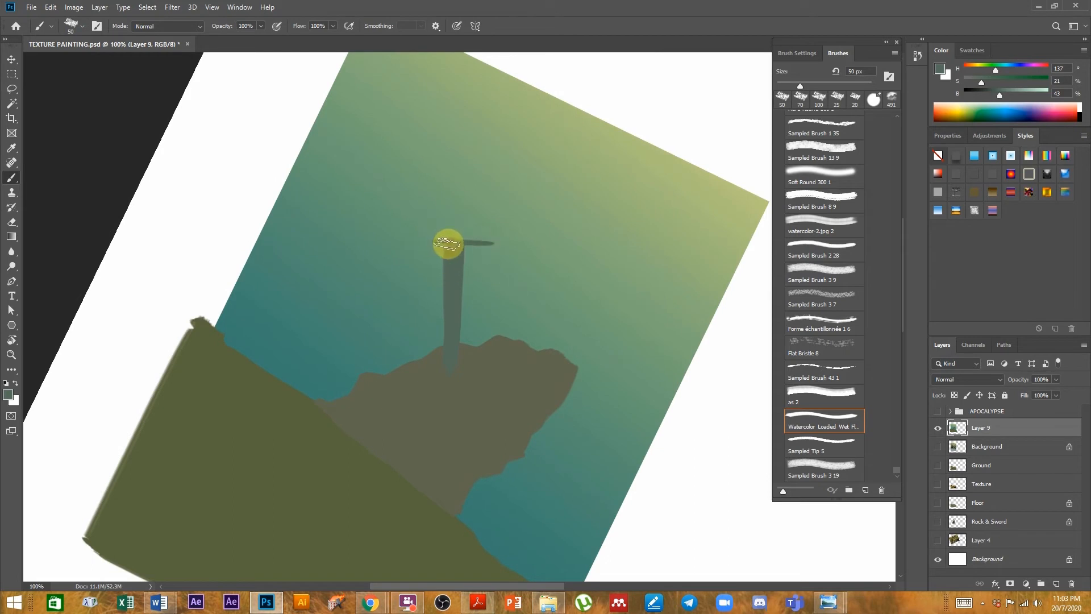
ctrl+click(452, 247)
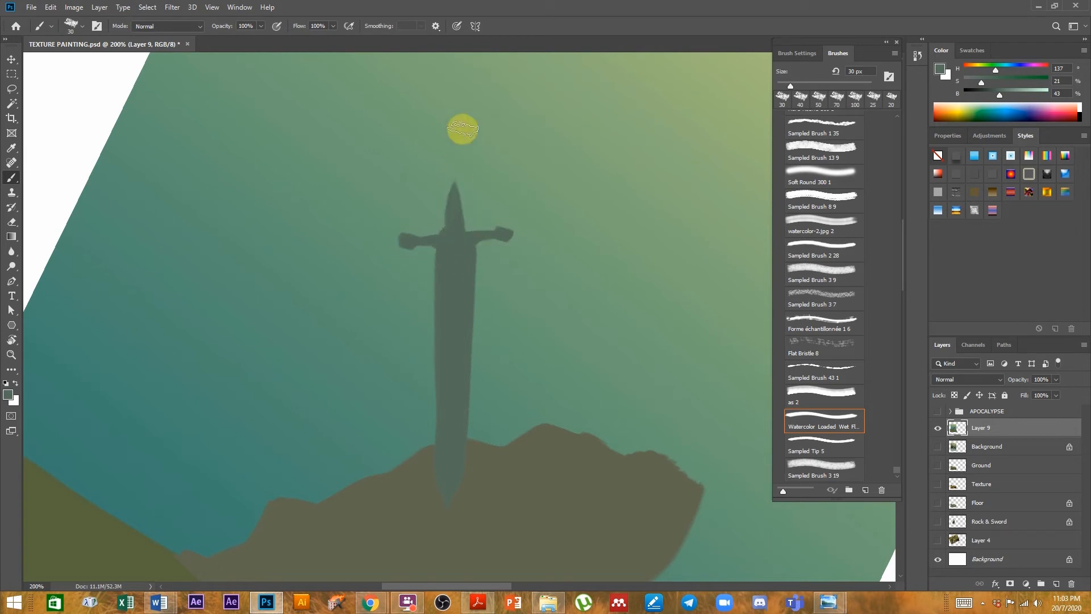
key(ctrl)
mouse_move(453, 241)
mouse_down()
mouse_move(456, 164)
mouse_move(460, 231)
mouse_move(461, 177)
mouse_move(458, 233)
mouse_move(453, 172)
mouse_move(455, 239)
mouse_move(462, 197)
mouse_move(460, 208)
mouse_move(452, 170)
mouse_move(456, 212)
mouse_move(455, 168)
mouse_move(456, 220)
mouse_move(447, 164)
mouse_move(462, 164)
mouse_move(444, 168)
mouse_move(464, 166)
mouse_move(473, 185)
mouse_move(459, 227)
mouse_move(461, 167)
mouse_up()
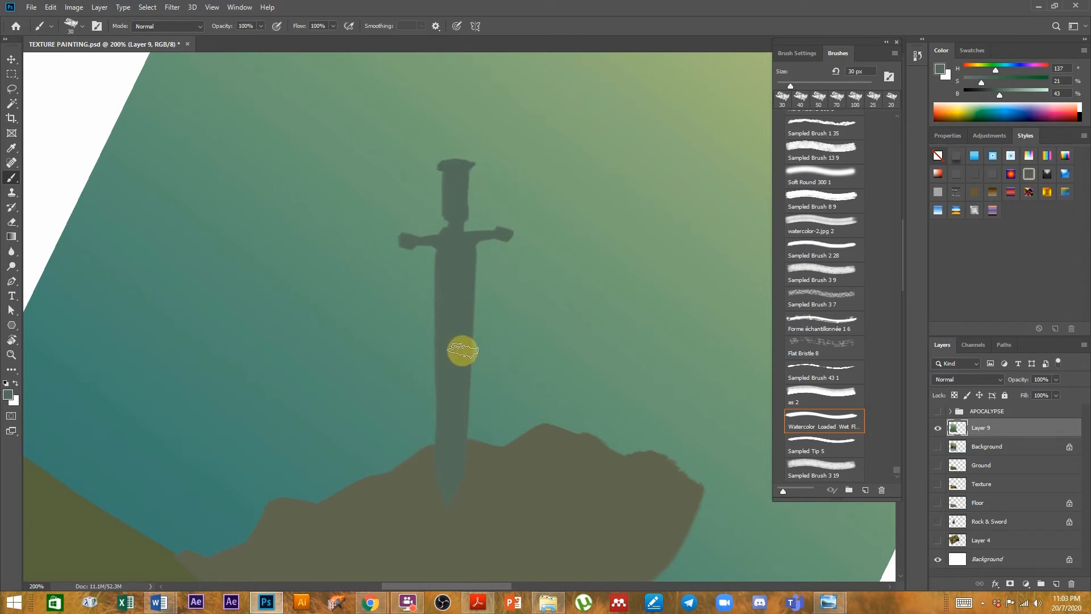
- Sample the rock color and paint over the blade's tip so the sword looks embedded in the rock
key(r)
click(172, 26)
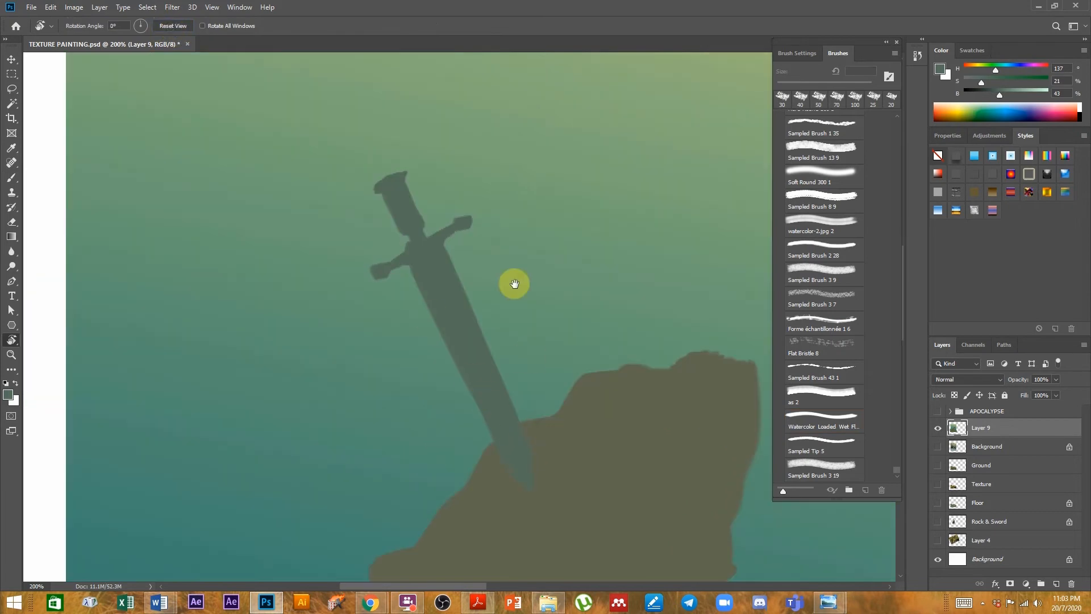
scroll(529, 318, down, 3)
key(b)
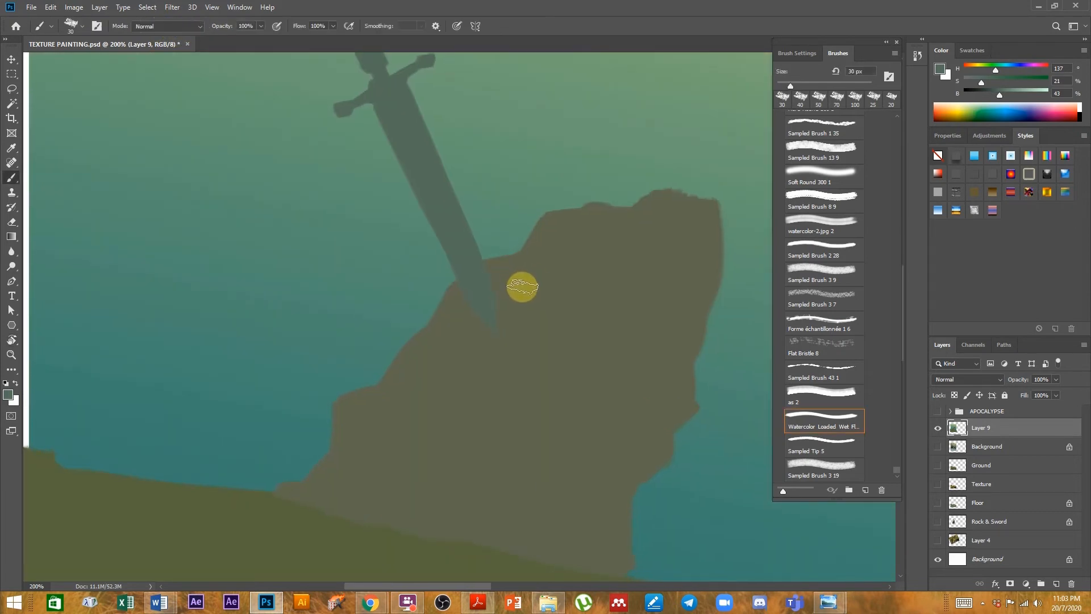
alt+click(522, 286)
mouse_move(480, 334)
mouse_down()
mouse_move(489, 317)
mouse_move(463, 300)
mouse_move(482, 275)
mouse_move(470, 297)
mouse_move(463, 276)
mouse_up()
- Select the ground, rock and sword shapes together with the Magic Wand tool
key(ctrl+minus)
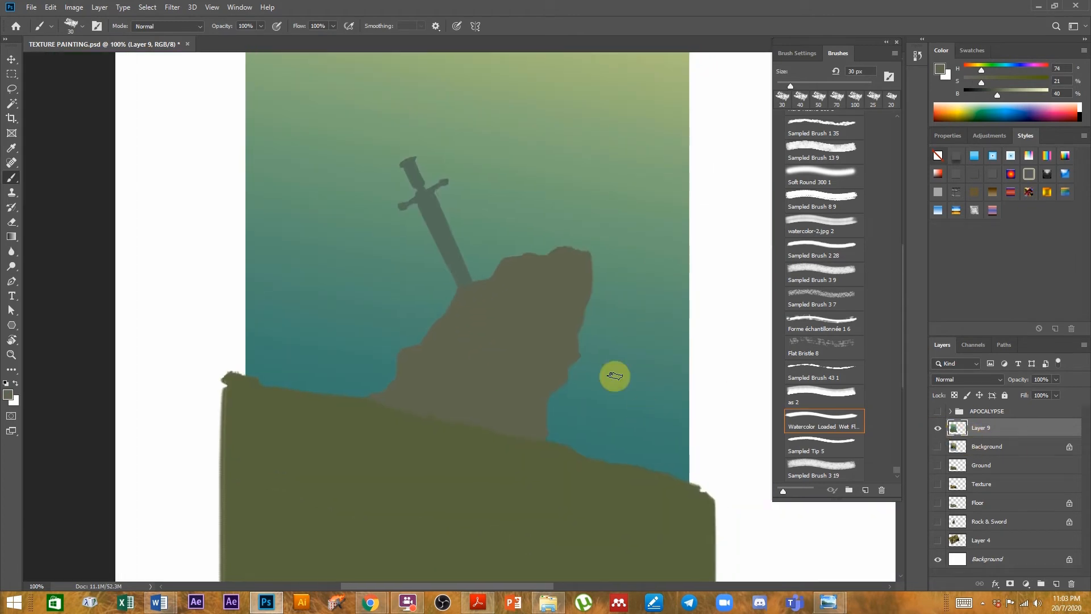
key(ctrl+minus)
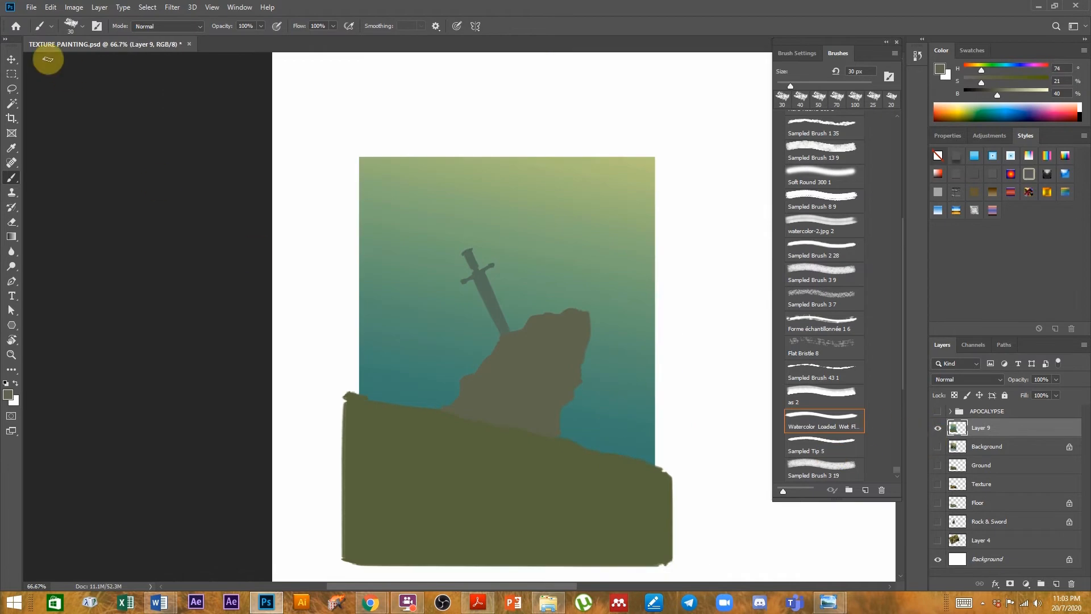
click(13, 108)
click(48, 115)
scroll(579, 324, down, 3)
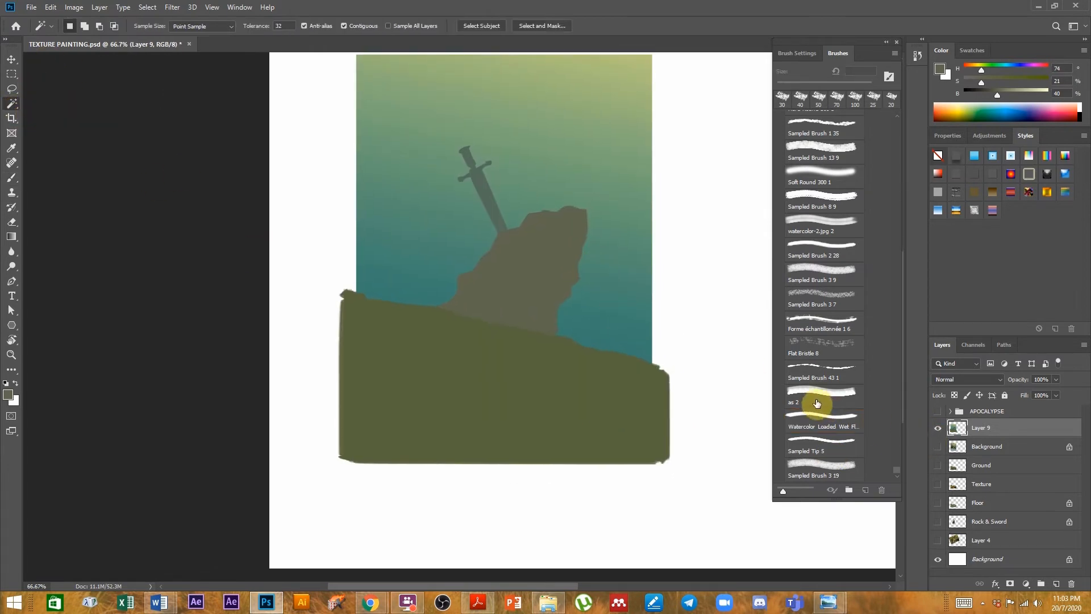
scroll(588, 288, up, 1)
scroll(587, 287, right, 1)
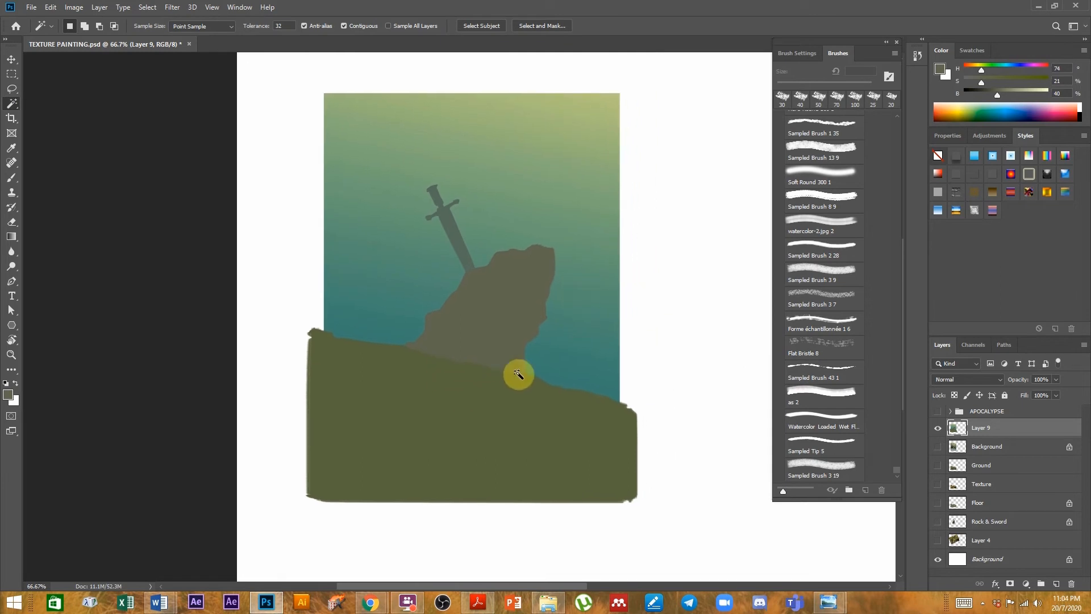
click(12, 107)
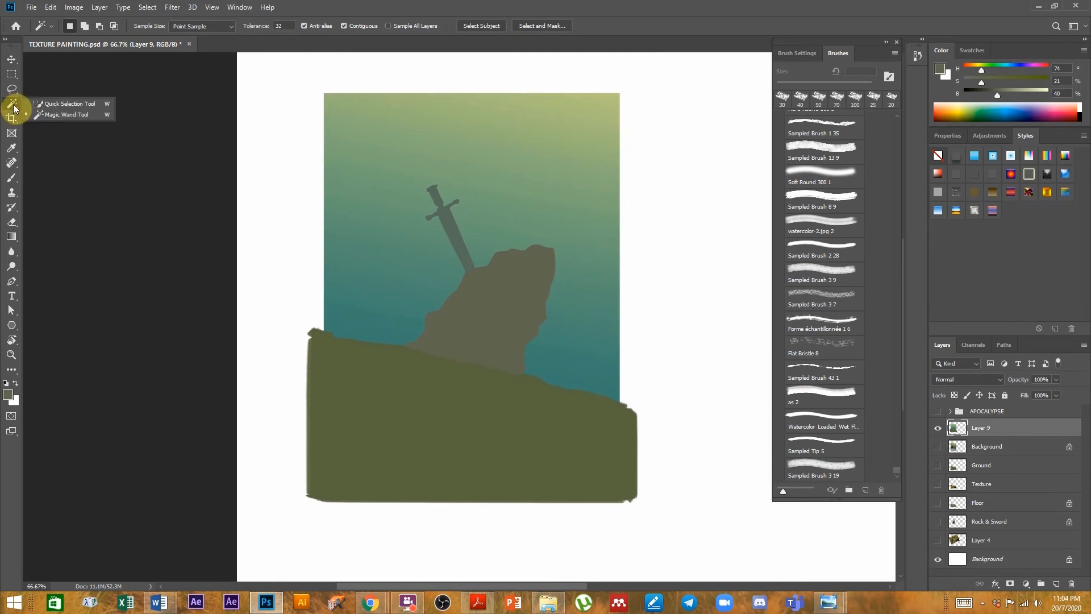
click(45, 114)
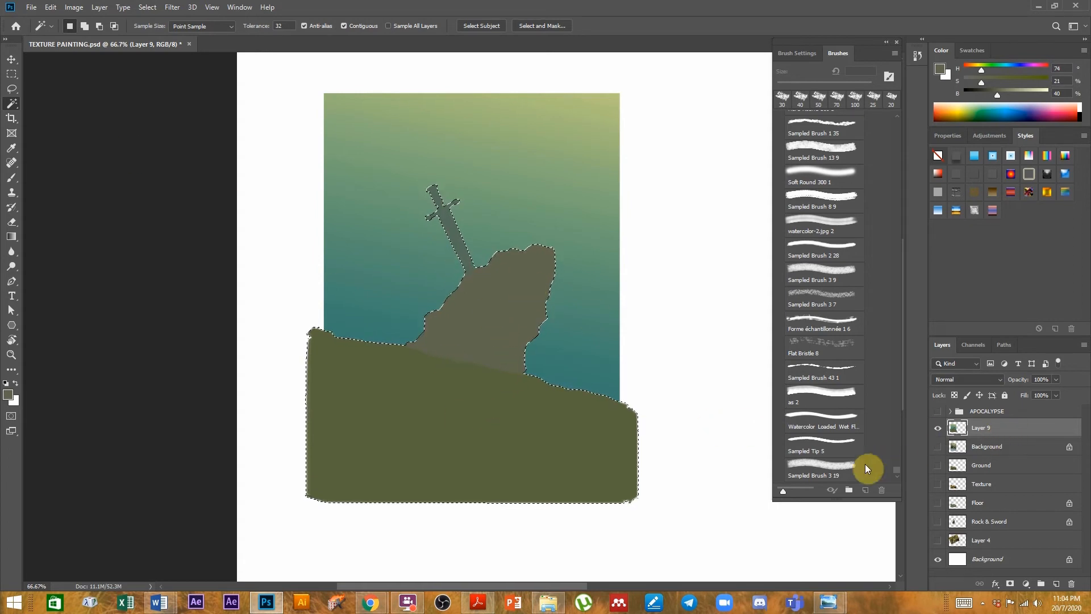
- Copy the selected ground, rock and sword onto a new layer and lock the transparent pixels of the original Layer 9
key(ctrl+j)
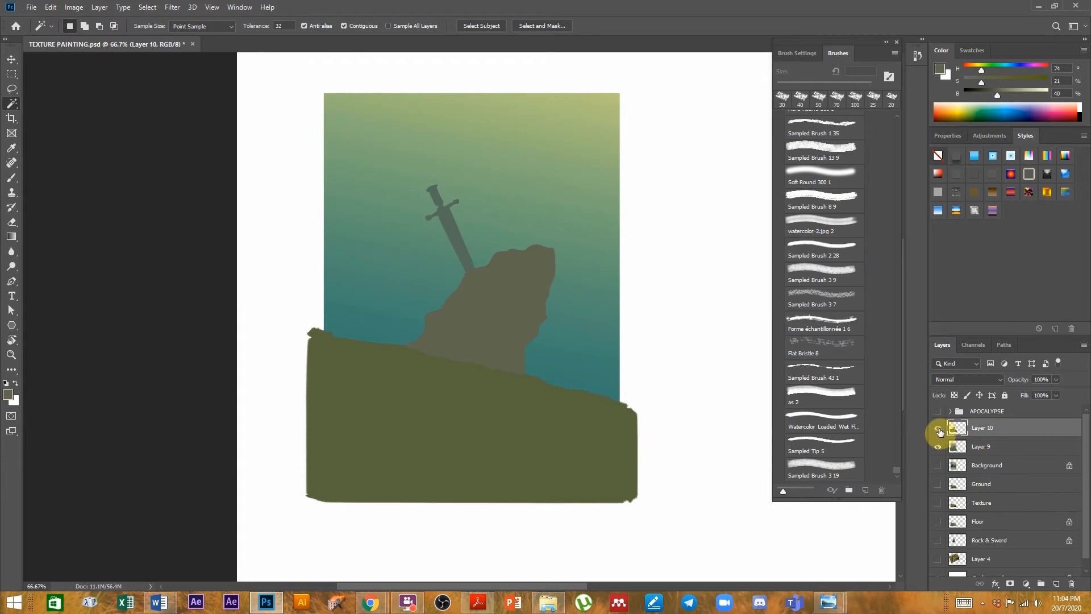
click(964, 448)
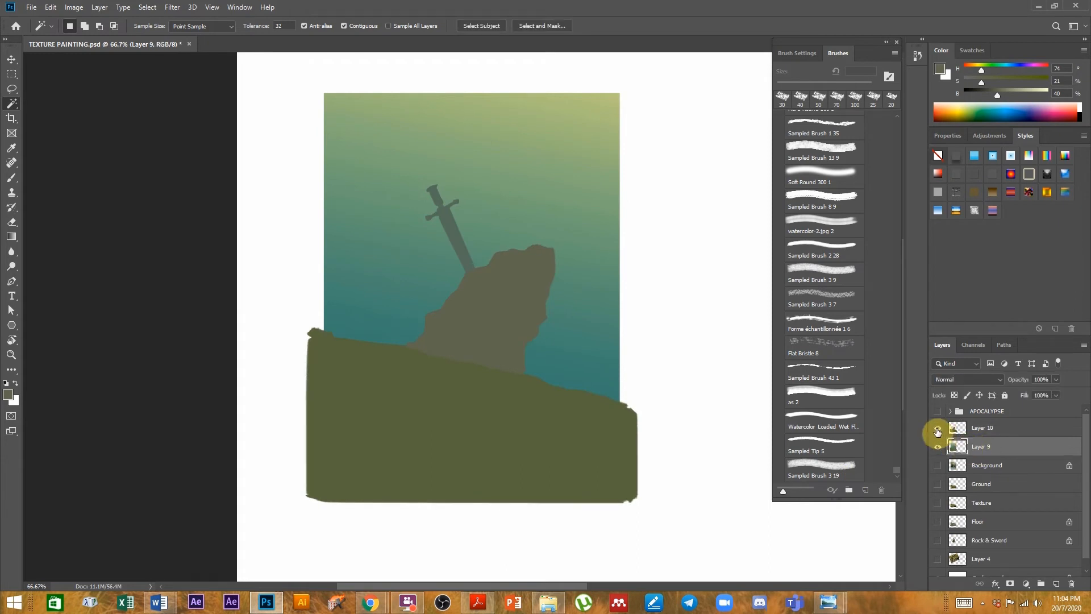
click(11, 236)
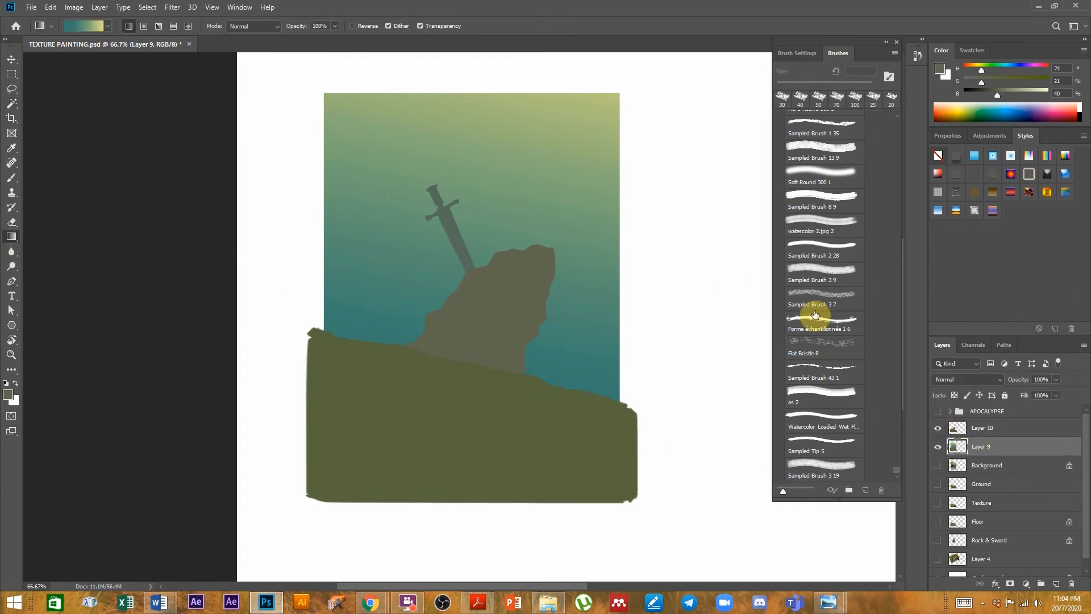
click(955, 395)
- Try several diagonal teal-to-yellow linear gradients across the sky, varying their direction and length
drag(569, 138, 432, 372)
drag(568, 138, 475, 412)
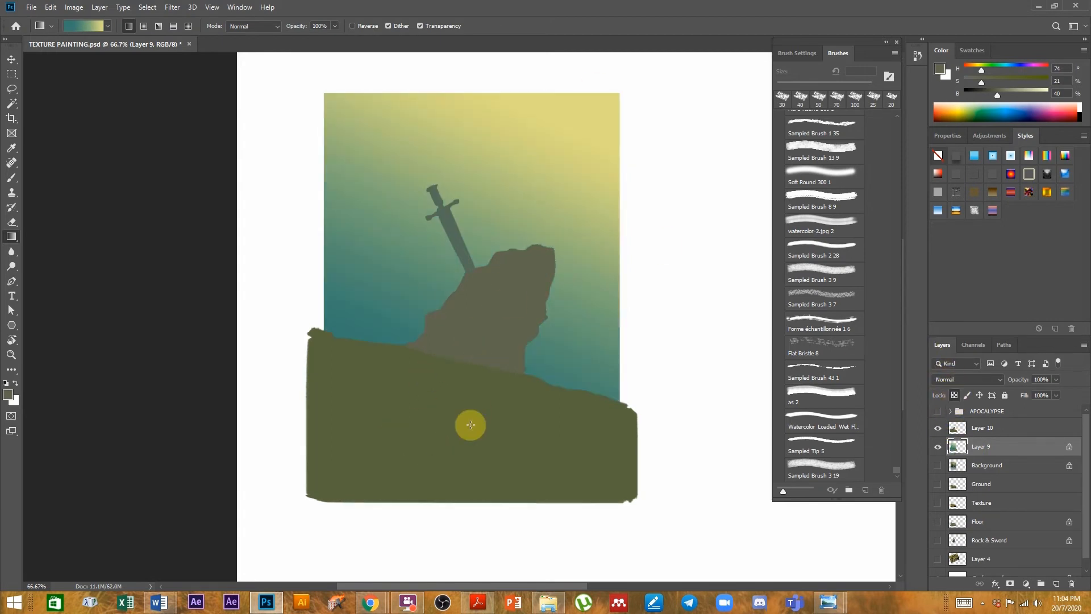
drag(495, 259, 412, 469)
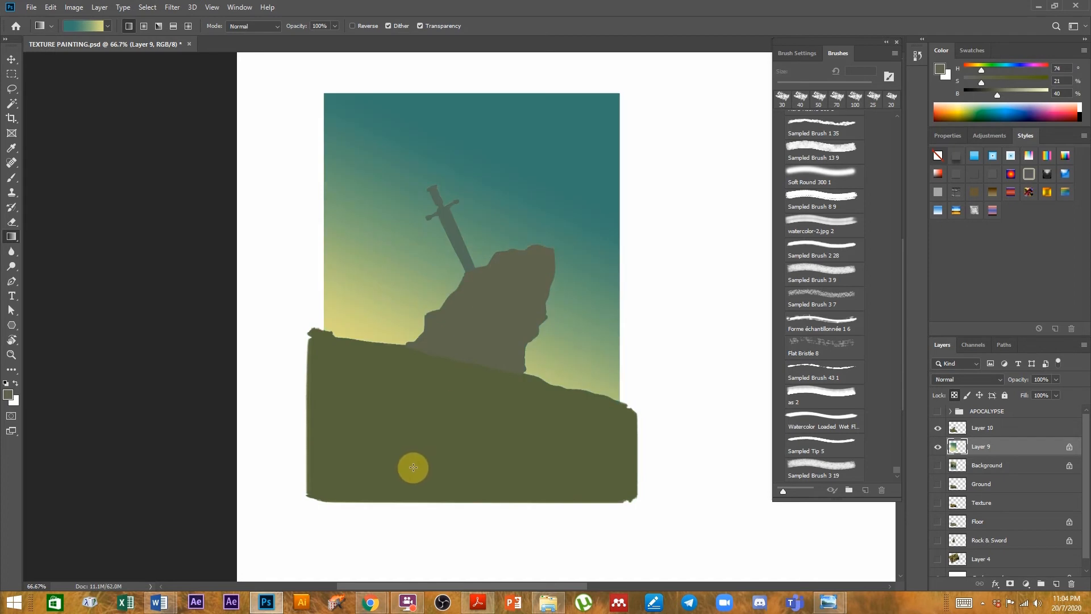
drag(633, 73, 506, 300)
drag(548, 85, 354, 395)
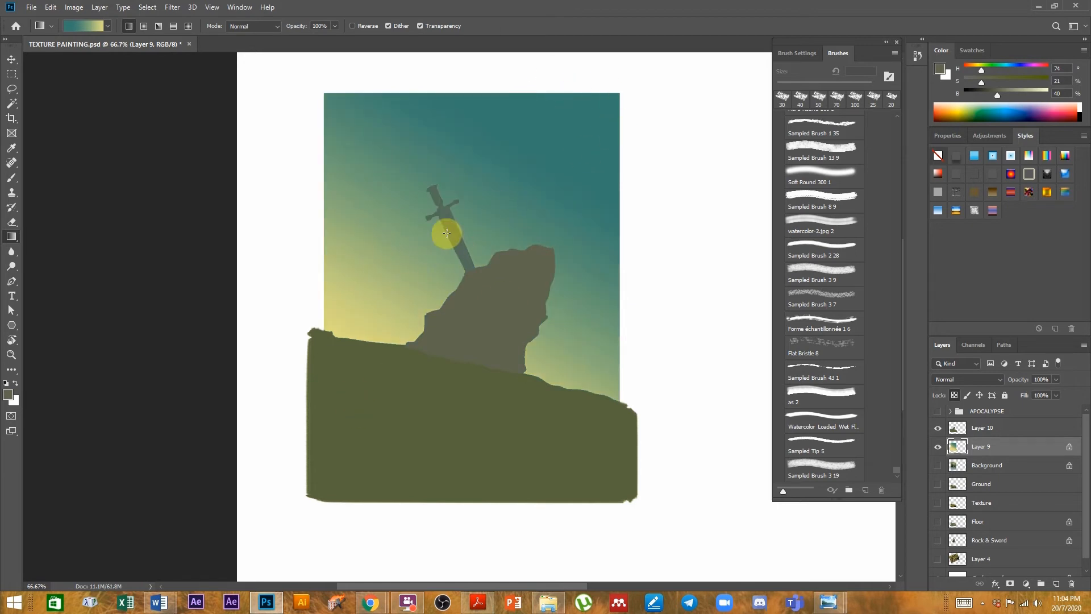
drag(658, 76, 453, 317)
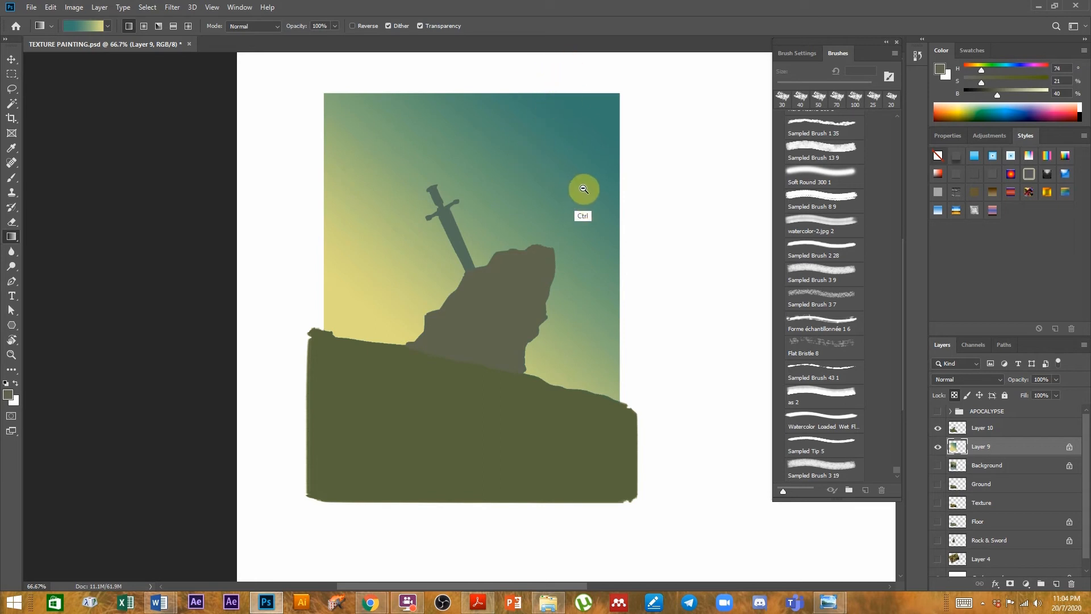
- Redraw the sky's linear gradient with teal at the top fading to yellow near the horizon
key(ctrl+minus)
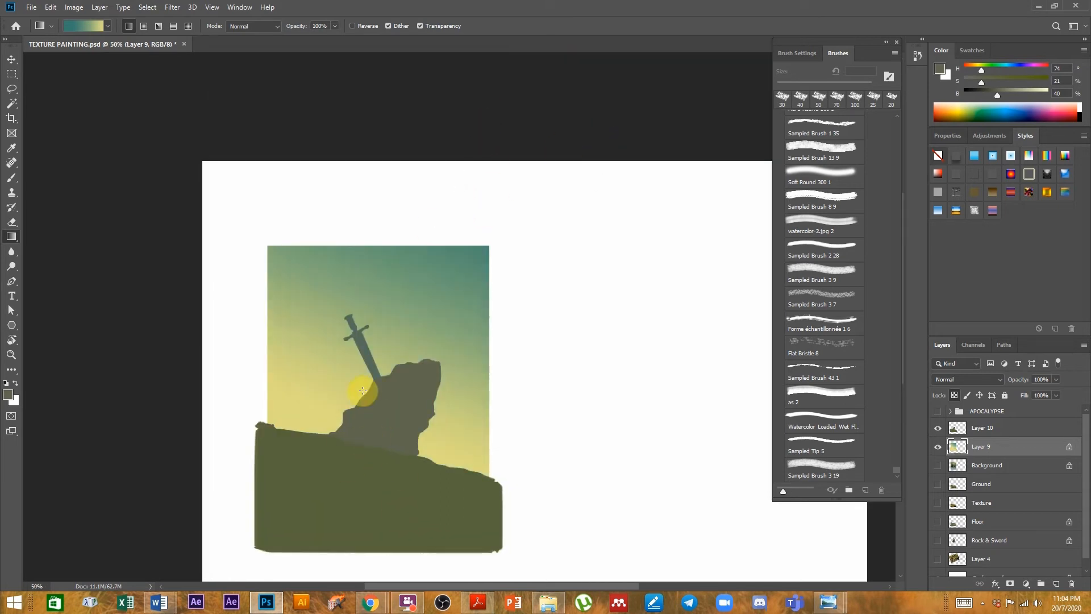
drag(404, 258, 528, 306)
ctrl+click(539, 309)
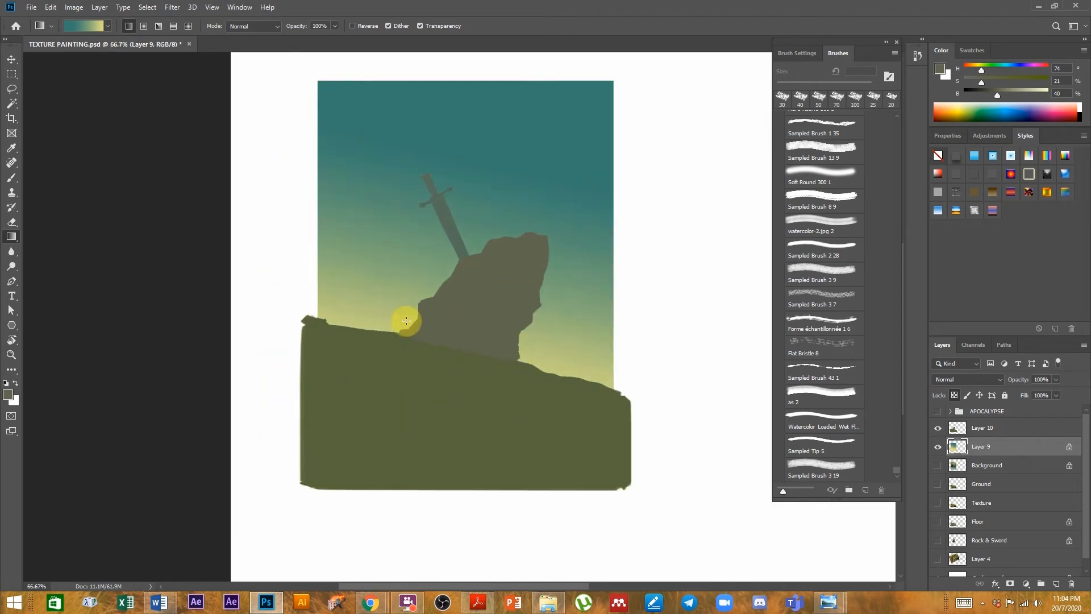
click(12, 59)
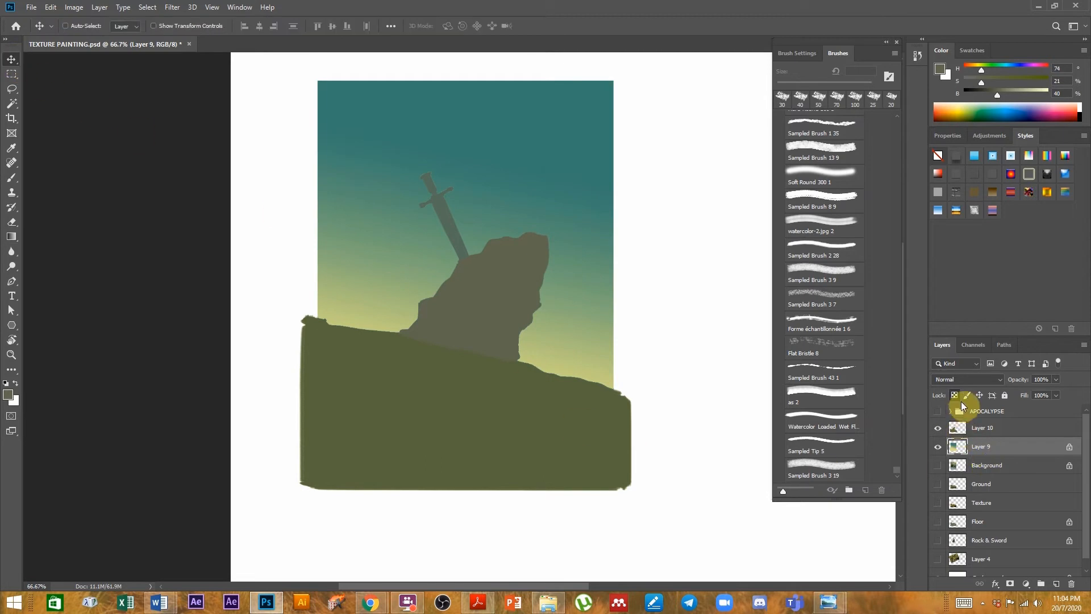
- Lock the copied silhouettes' transparent pixels and paint a shadow on the rock's lower right with a 90 px brush at 32% brightness
click(977, 431)
click(955, 395)
key(b)
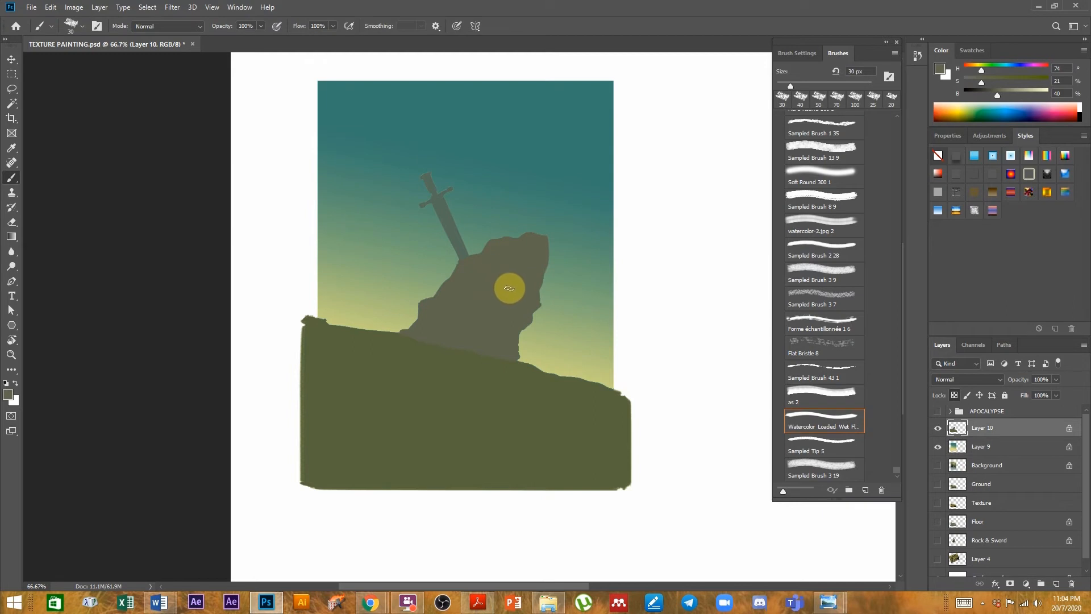
mouse_move(513, 260)
mouse_down()
mouse_move(936, 108)
mouse_move(550, 280)
mouse_move(876, 133)
mouse_up()
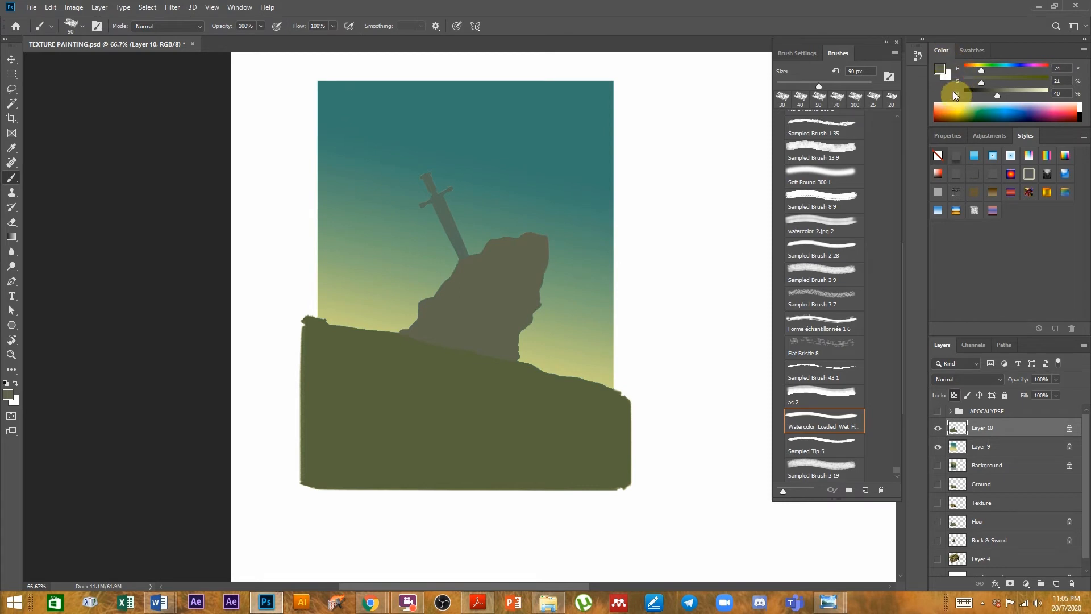
click(994, 93)
mouse_move(477, 346)
mouse_down()
mouse_move(500, 351)
mouse_move(539, 252)
mouse_move(486, 335)
mouse_up()
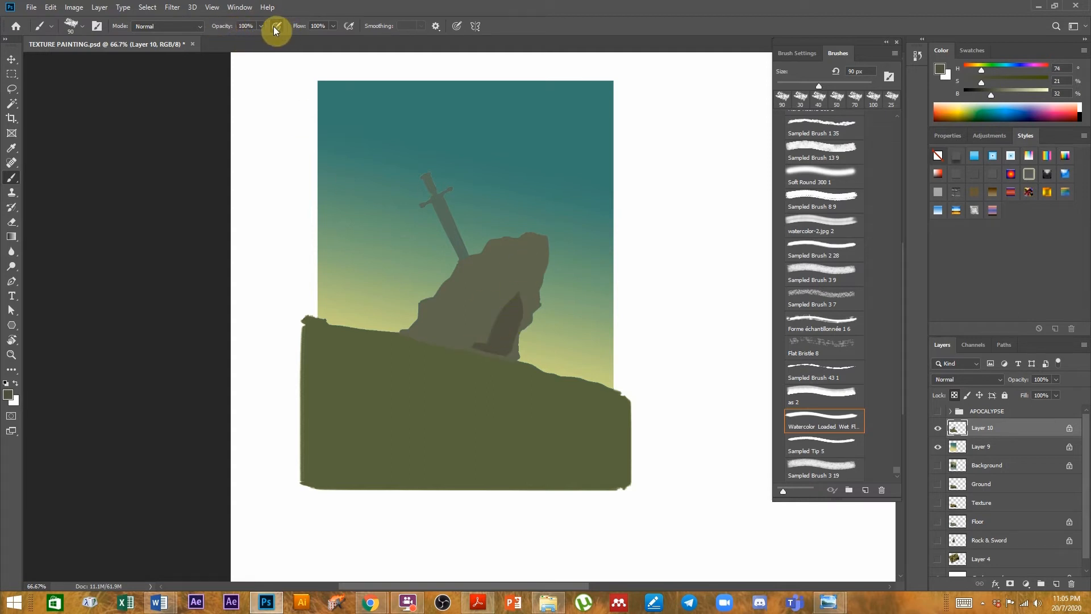
- Lower the brush opacity to 68%, extend the shadow across the rock's face and soften its edge with the sampled rock color
drag(263, 30, 243, 34)
mouse_move(480, 316)
mouse_down()
mouse_move(493, 346)
mouse_move(495, 308)
mouse_move(490, 321)
mouse_move(517, 287)
mouse_move(491, 326)
mouse_move(520, 284)
mouse_move(515, 307)
mouse_move(497, 299)
mouse_move(458, 337)
mouse_move(439, 338)
mouse_move(494, 349)
mouse_move(493, 329)
mouse_move(461, 344)
mouse_move(504, 272)
mouse_move(460, 330)
mouse_move(480, 291)
mouse_up()
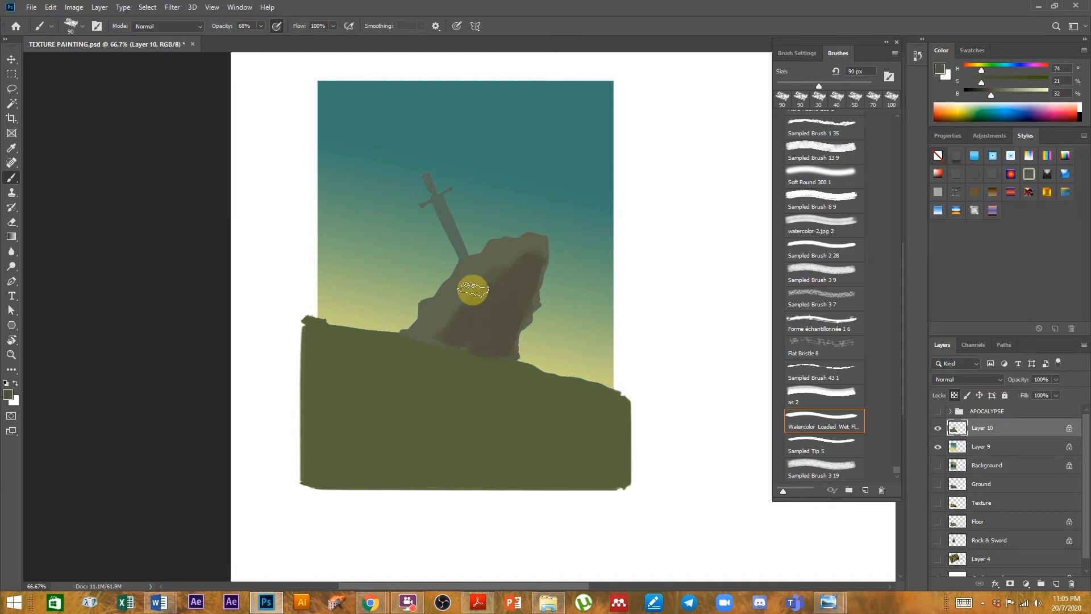
alt+click(503, 252)
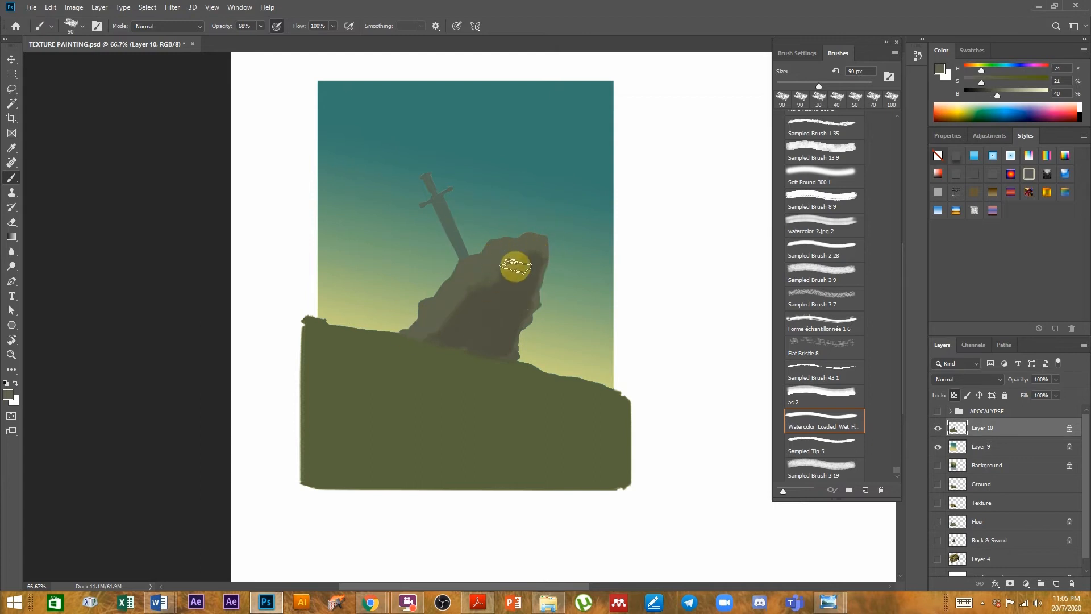
mouse_move(530, 268)
mouse_down()
mouse_move(480, 263)
mouse_move(450, 305)
mouse_move(463, 302)
mouse_move(463, 330)
mouse_move(433, 340)
mouse_move(509, 251)
mouse_up()
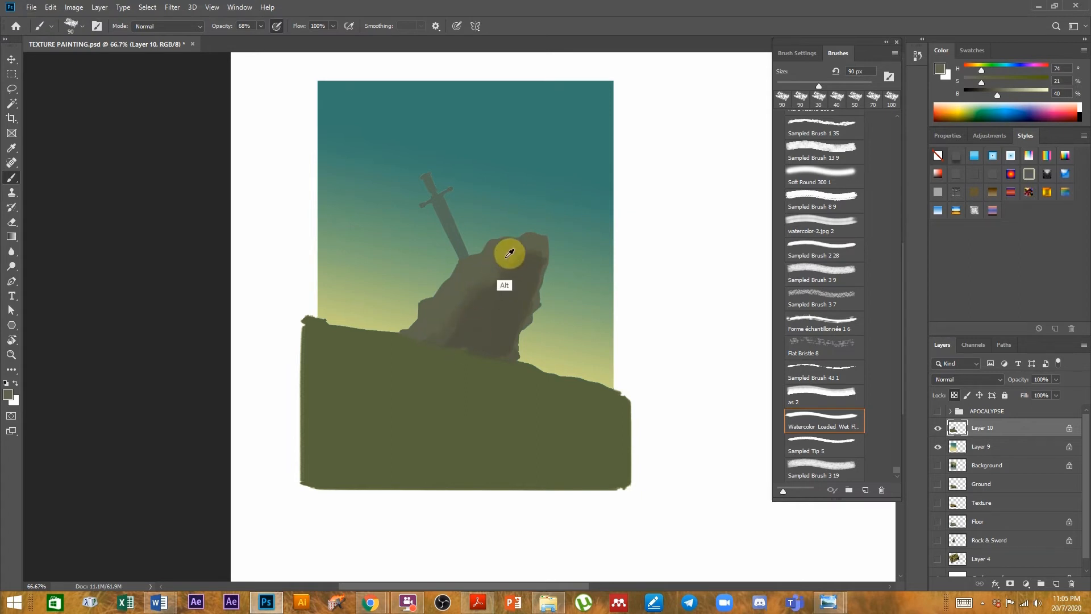
- Paint lighter strokes at 54% brightness on the rock's left slope and deepen its core shadow at 22% brightness
drag(492, 296, 408, 322)
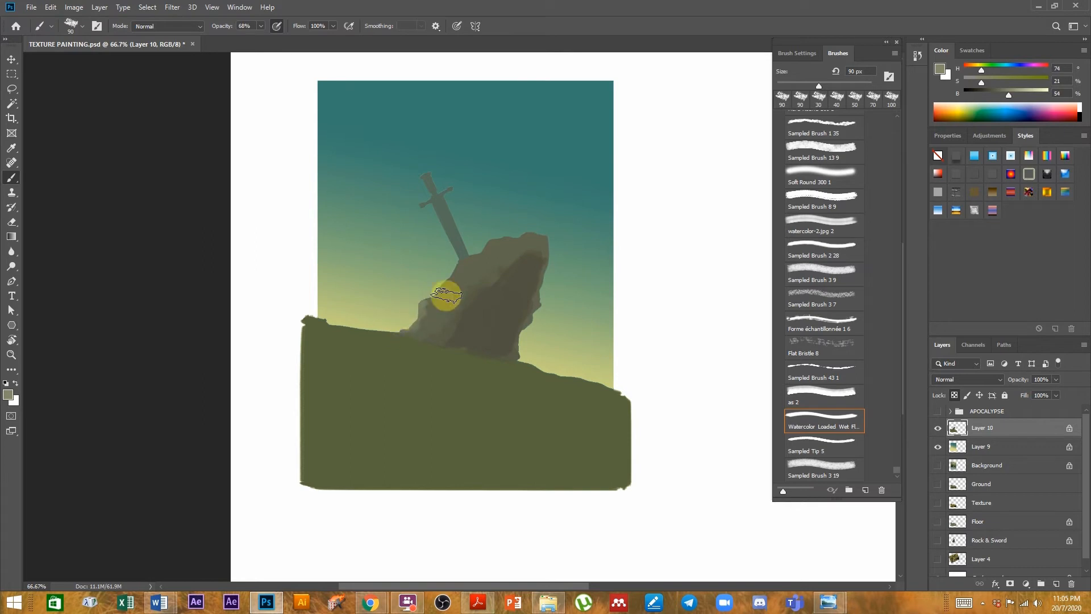
mouse_move(436, 288)
mouse_down()
mouse_move(455, 263)
mouse_move(455, 279)
mouse_move(451, 264)
mouse_move(494, 248)
mouse_up()
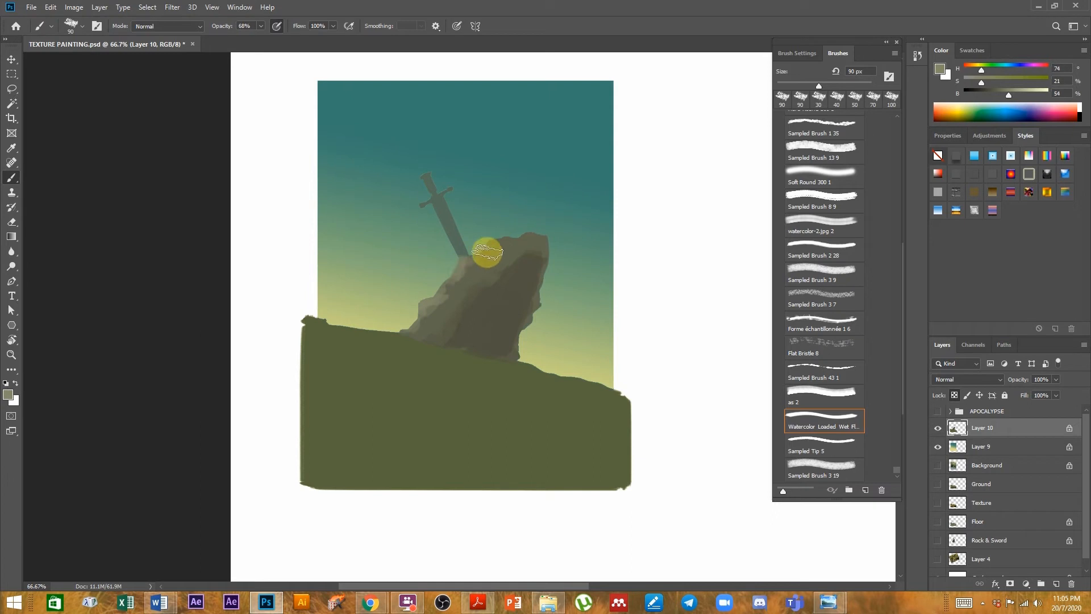
alt+click(509, 313)
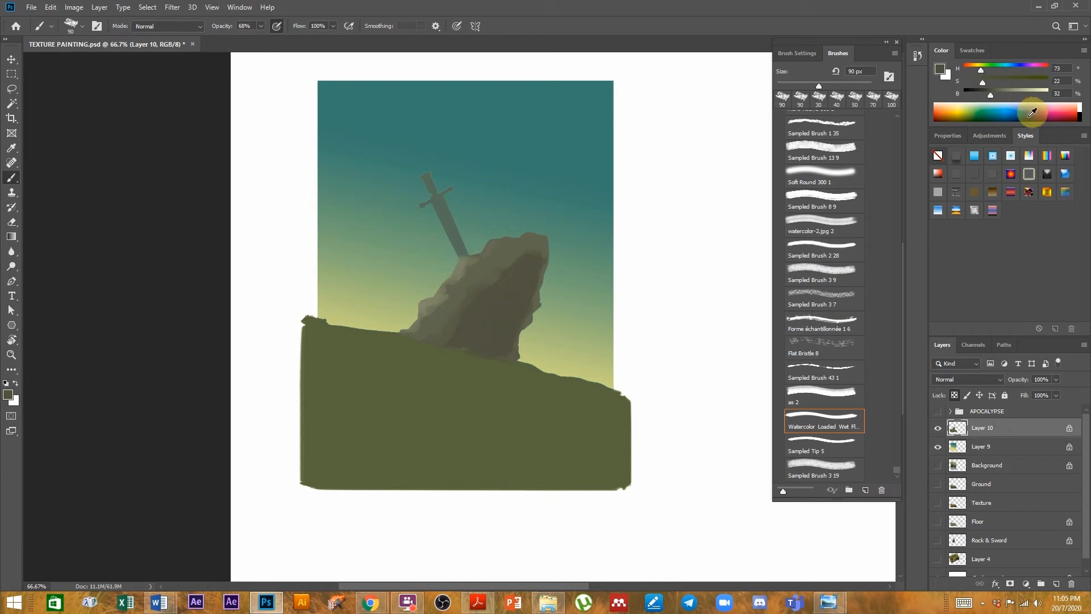
mouse_move(516, 304)
mouse_down()
mouse_move(453, 339)
mouse_move(470, 307)
mouse_move(456, 341)
mouse_move(477, 350)
mouse_move(478, 297)
mouse_move(460, 322)
mouse_move(455, 312)
mouse_move(463, 335)
mouse_move(480, 302)
mouse_move(534, 253)
mouse_up()
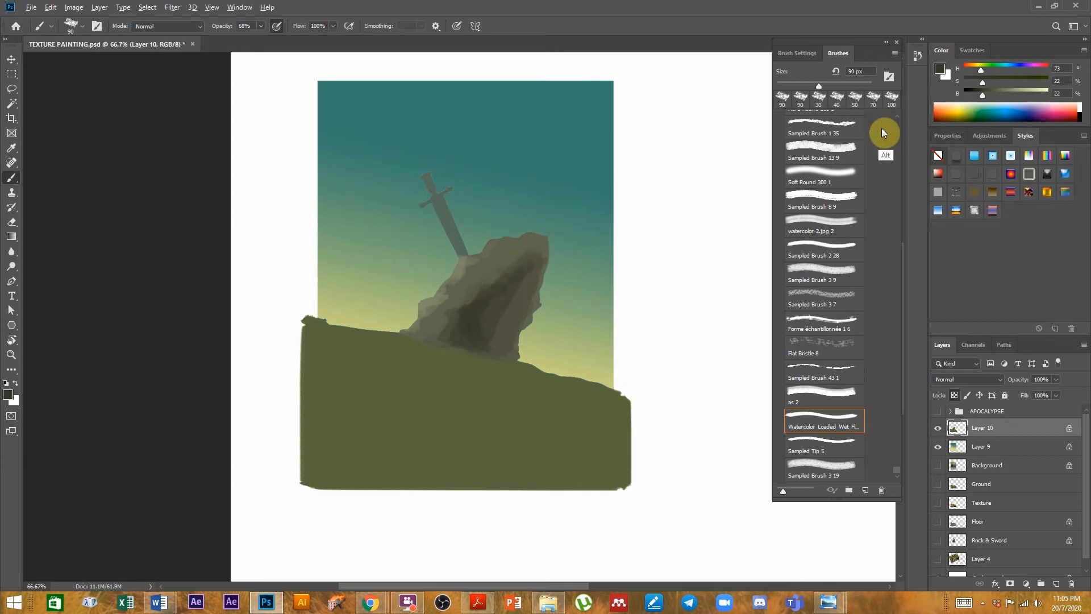
- Shade the sword's hilt and blade with gray-green tones of hue 136, using 37% and 41% brightness
drag(514, 216, 446, 207)
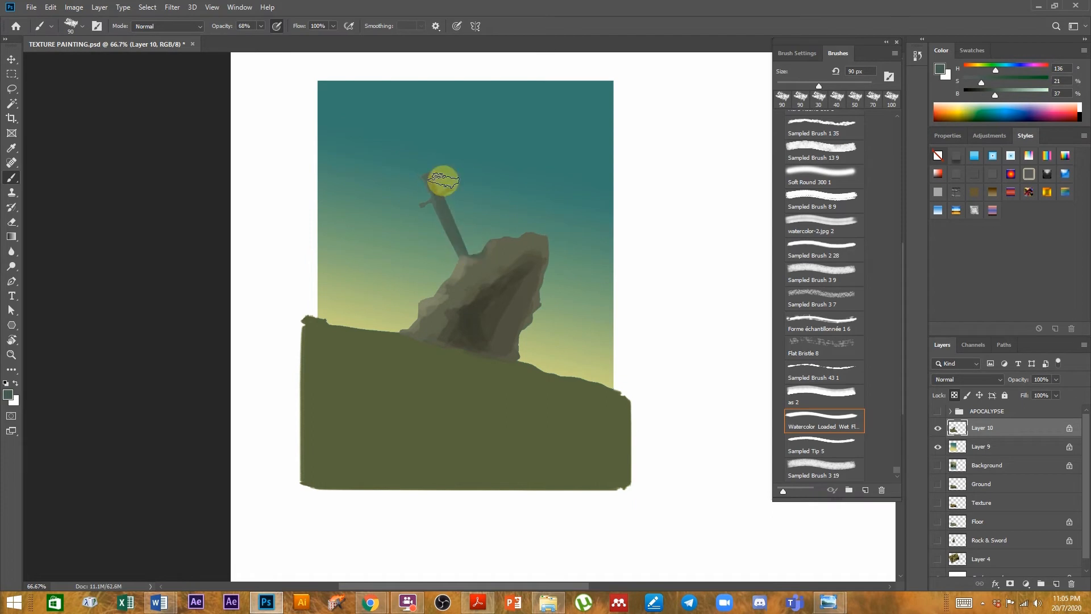
scroll(477, 250, up, 1)
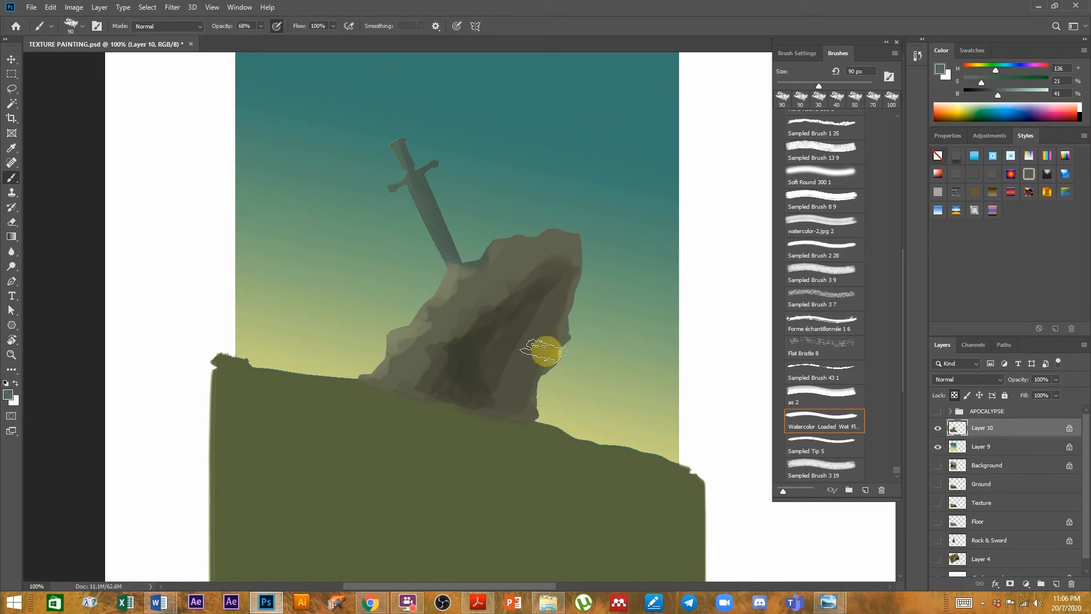
- Sample the ground's green and paint darker strokes following the slope across it, lowering the brightness to 37% and 30%
drag(521, 381, 606, 272)
alt+click(622, 352)
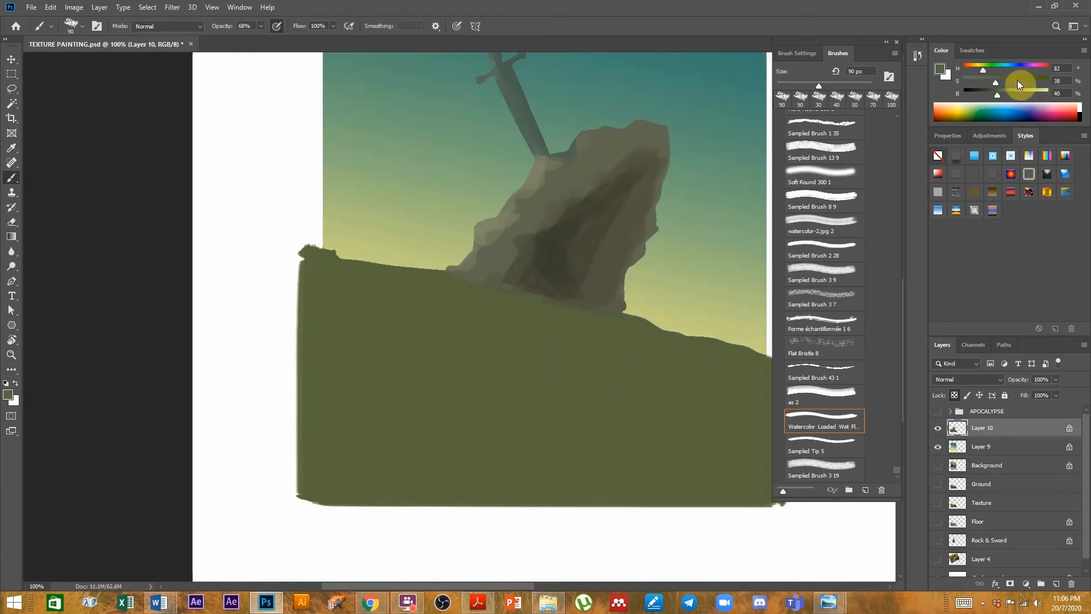
scroll(609, 342, down, 1)
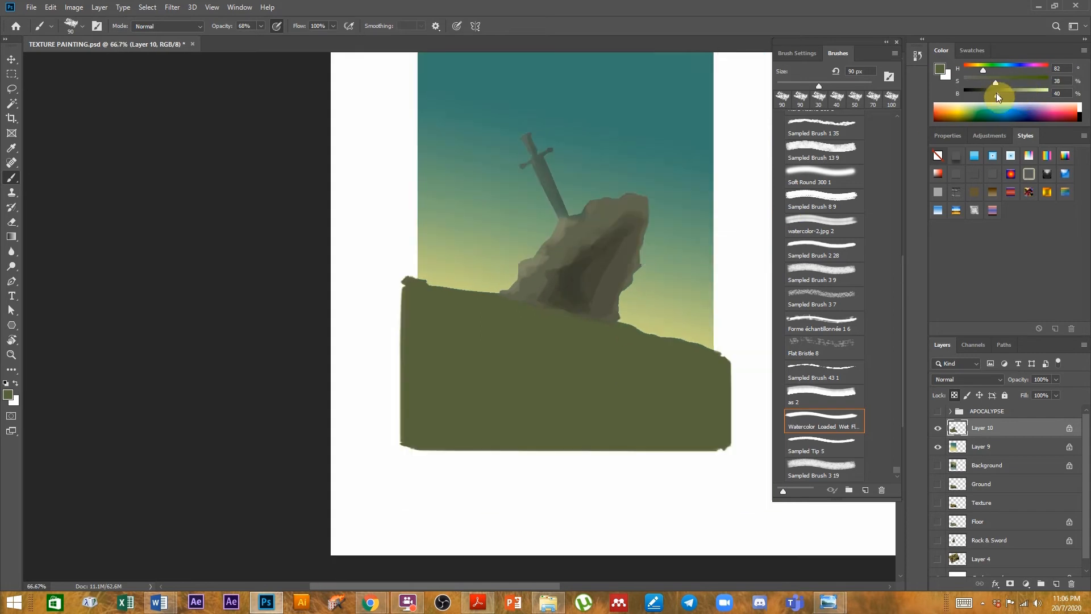
mouse_move(439, 293)
mouse_down()
mouse_move(512, 300)
mouse_move(520, 288)
mouse_move(531, 311)
mouse_move(686, 354)
mouse_move(602, 326)
mouse_up()
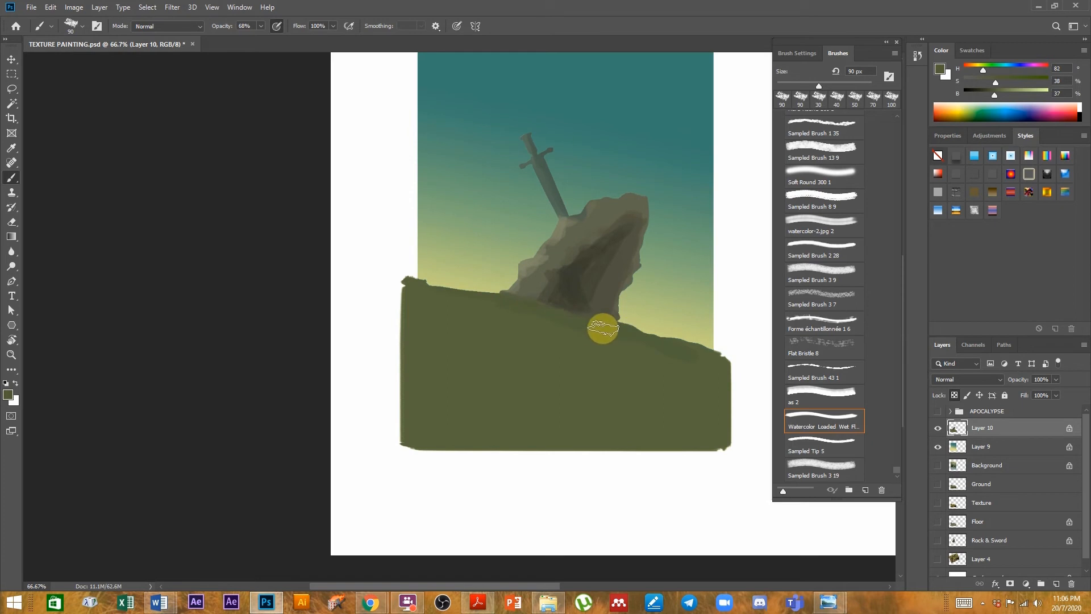
drag(458, 287, 668, 379)
mouse_move(574, 346)
mouse_down()
mouse_move(441, 322)
mouse_move(516, 327)
mouse_move(670, 383)
mouse_move(566, 353)
mouse_move(400, 330)
mouse_move(722, 407)
mouse_move(596, 384)
mouse_move(495, 383)
mouse_move(409, 358)
mouse_move(535, 370)
mouse_move(421, 323)
mouse_move(455, 331)
mouse_move(451, 304)
mouse_move(481, 310)
mouse_move(438, 309)
mouse_move(522, 338)
mouse_move(580, 390)
mouse_move(704, 410)
mouse_move(478, 379)
mouse_move(690, 420)
mouse_move(367, 361)
mouse_move(583, 421)
mouse_move(468, 379)
mouse_move(599, 425)
mouse_move(402, 402)
mouse_move(471, 409)
mouse_move(448, 411)
mouse_move(455, 401)
mouse_move(542, 433)
mouse_move(529, 432)
mouse_move(543, 422)
mouse_move(634, 443)
mouse_up()
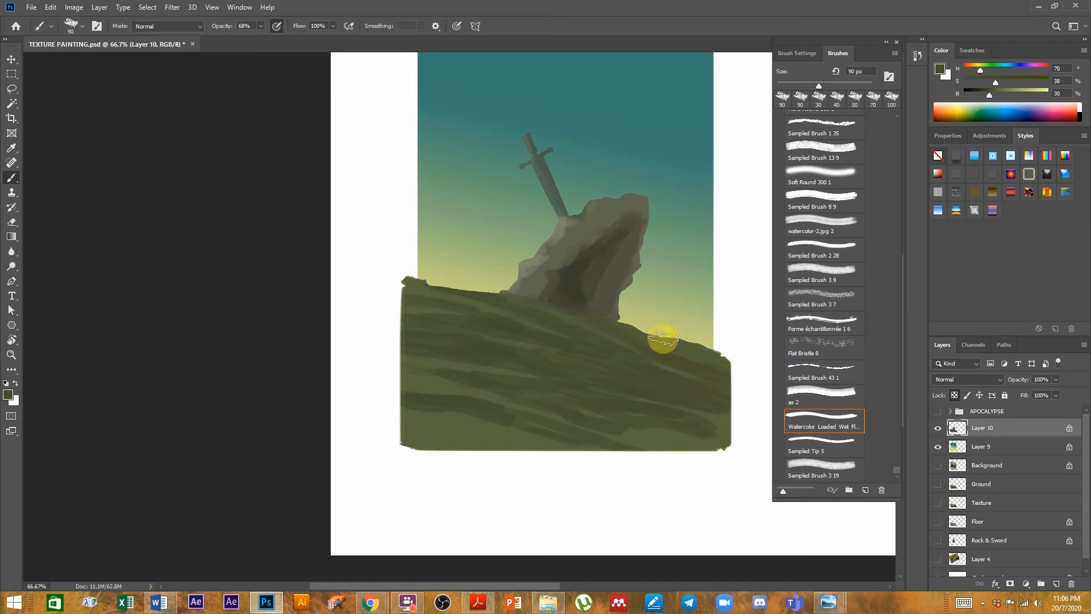
- Sample the green at the rock's base and paint its cast shadow down the right slope at 28% and 23% brightness
key(alt)
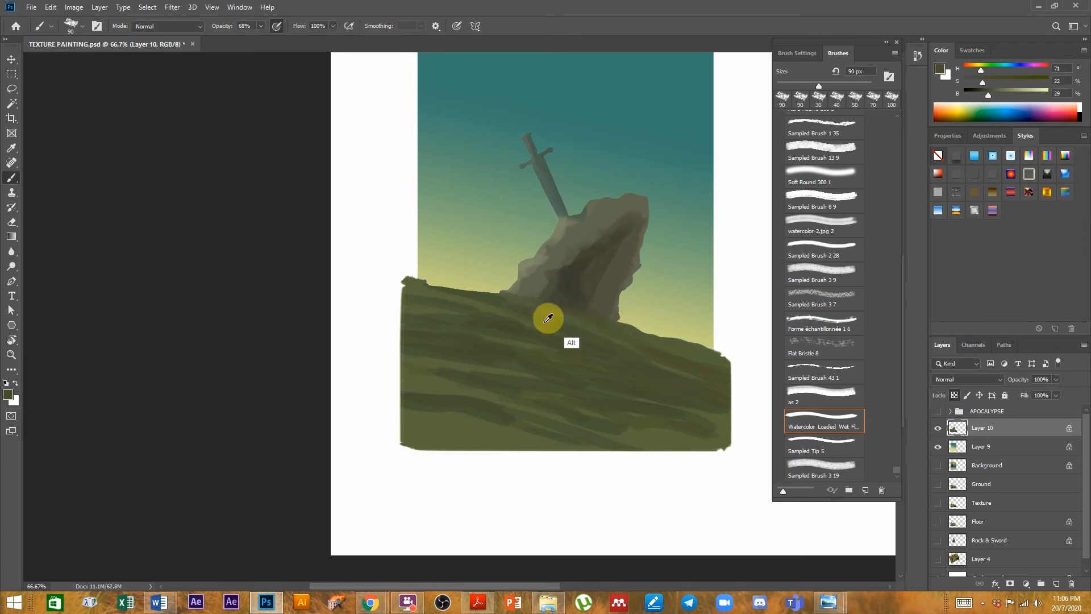
alt+click(570, 313)
click(987, 91)
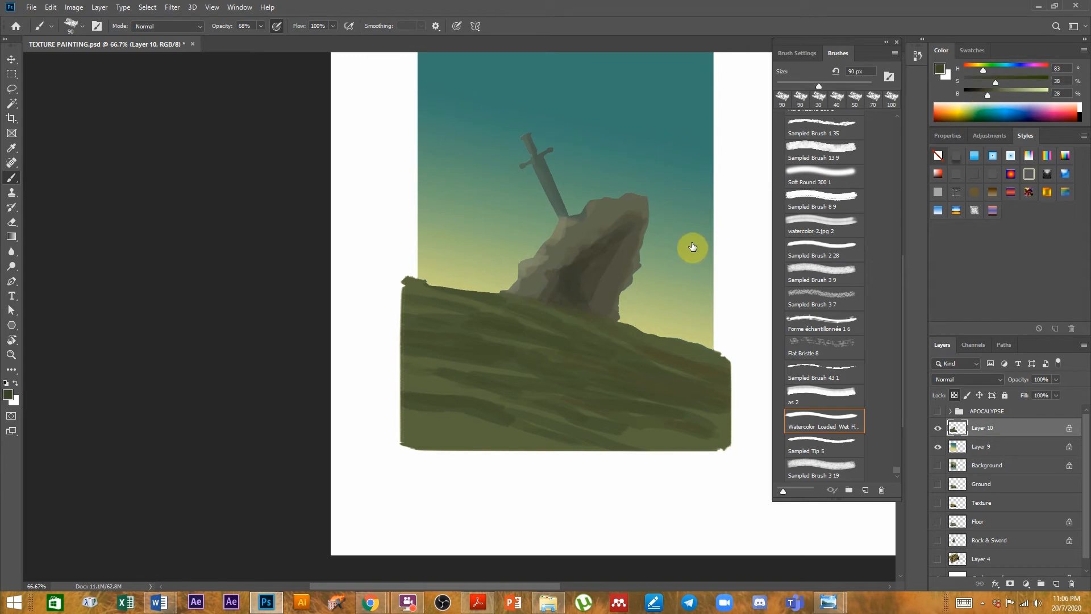
drag(581, 318, 660, 346)
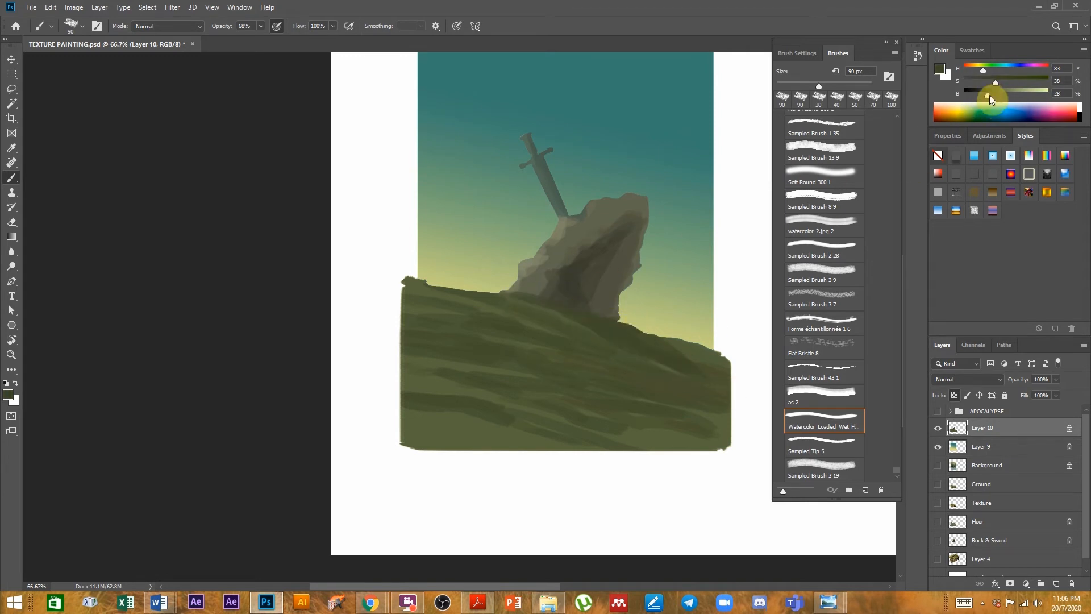
drag(985, 93, 983, 93)
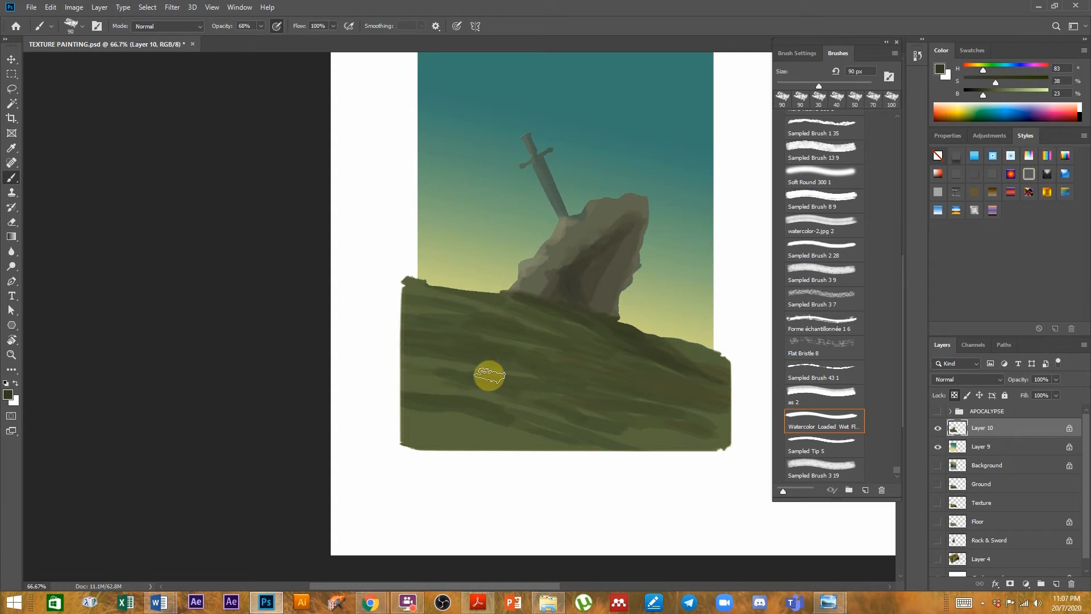
- Sample a green from the lower ground and blend broad strokes across it with the brush enlarged to 150 px
alt+click(451, 409)
mouse_move(451, 409)
mouse_down()
mouse_move(486, 422)
mouse_move(409, 411)
mouse_move(531, 441)
mouse_up()
mouse_move(451, 390)
mouse_down()
mouse_move(476, 396)
mouse_move(437, 379)
mouse_move(628, 409)
mouse_up()
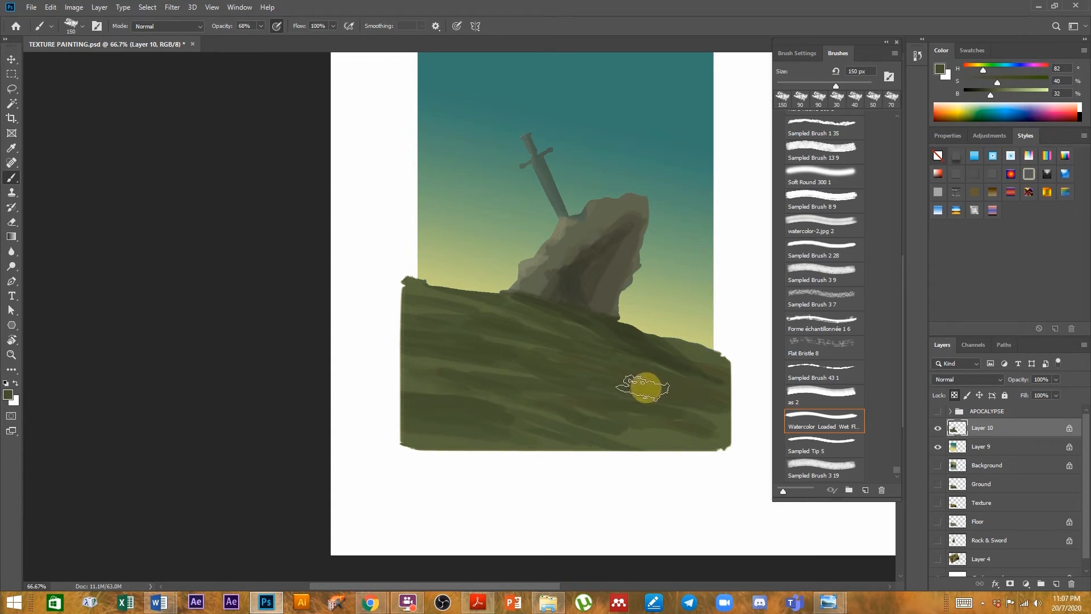
- Switch to File Explorer, examine the mossy-rocks image in the TEXTURES folder, and return to the painting around the rock
drag(672, 270, 613, 321)
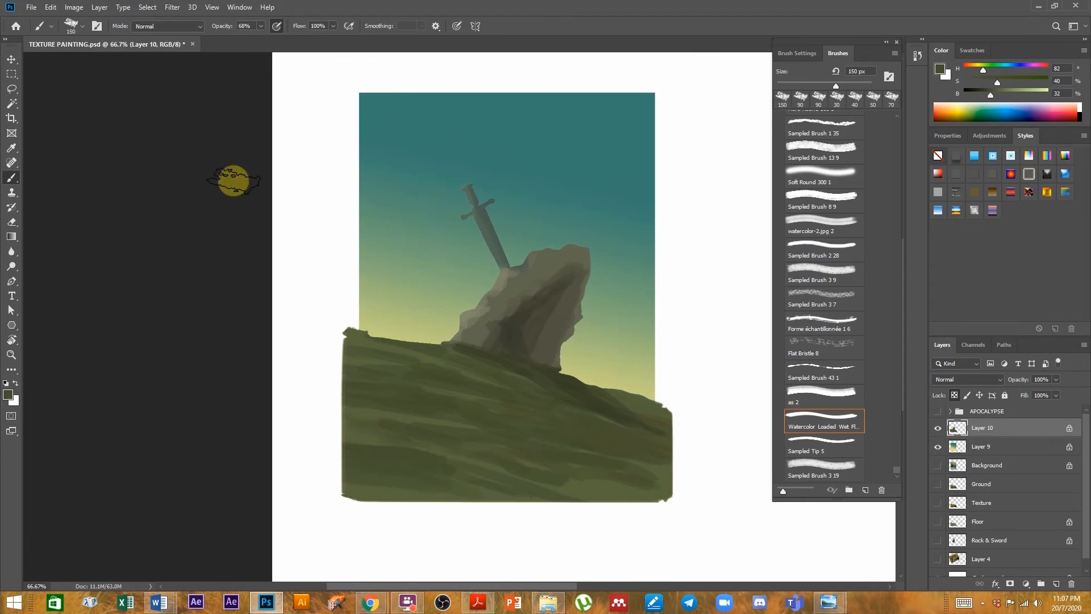
click(11, 59)
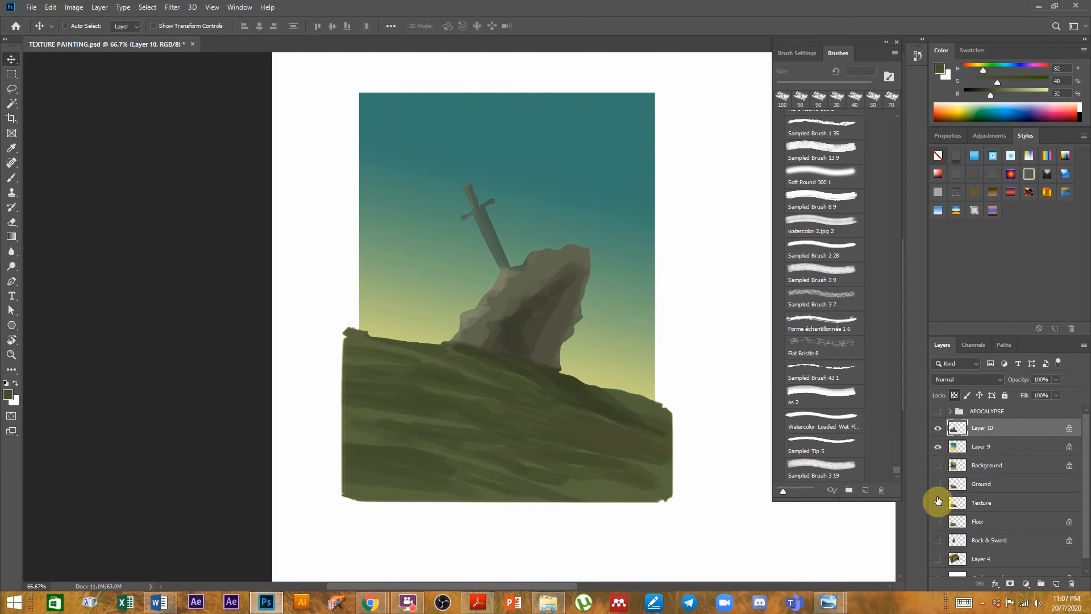
click(549, 603)
double_click(343, 289)
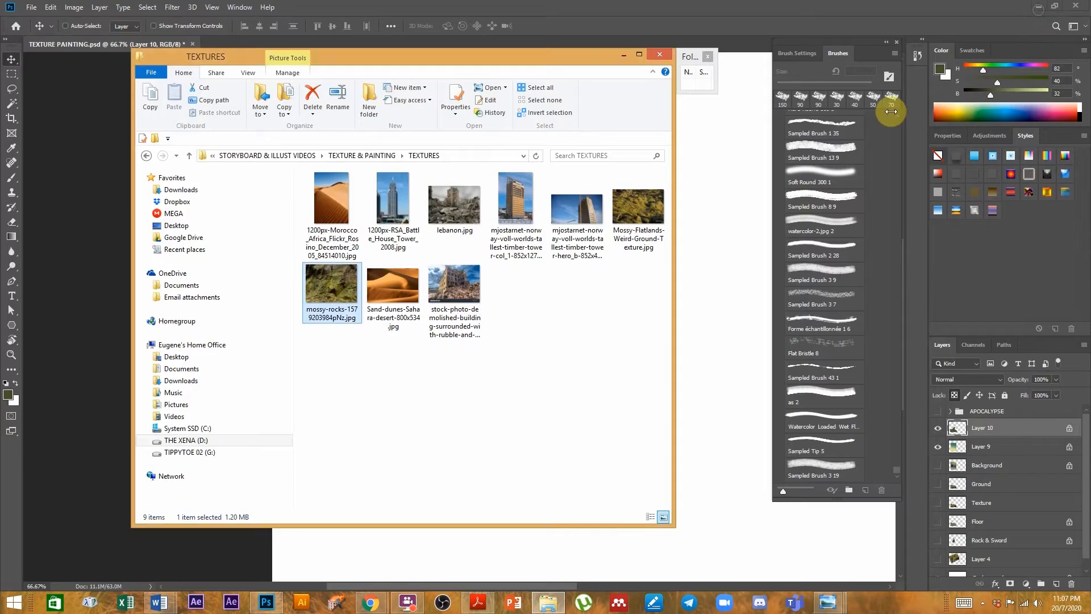
click(714, 268)
key(ctrl)
ctrl+click(530, 349)
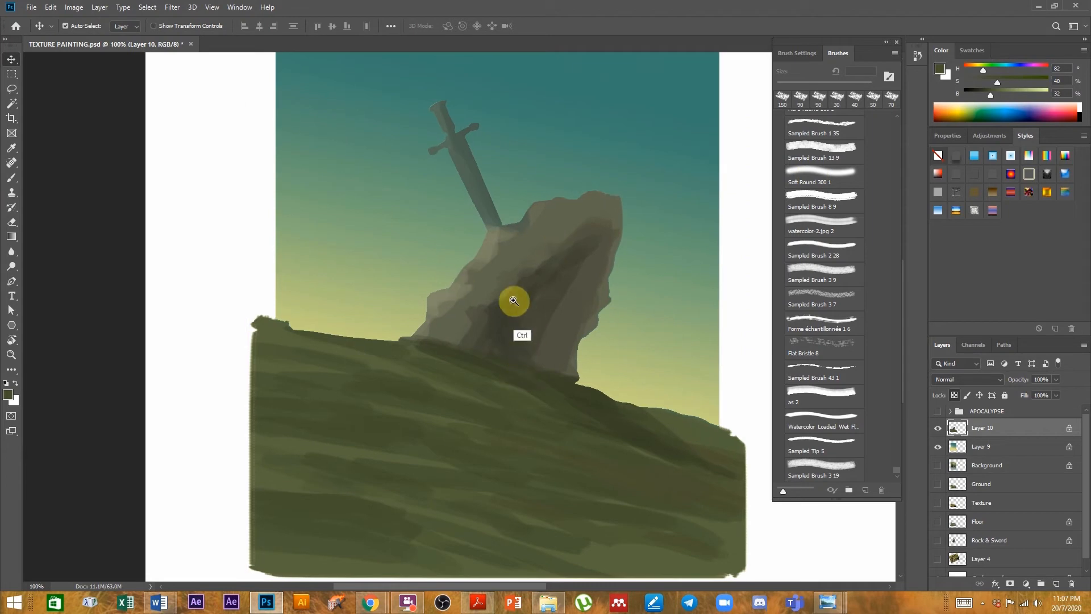
- Show the hidden mossy-rock photo on Layer 4 and move that layer above the painted foreground, Layer 10
ctrl+alt+click(487, 302)
drag(492, 305, 510, 322)
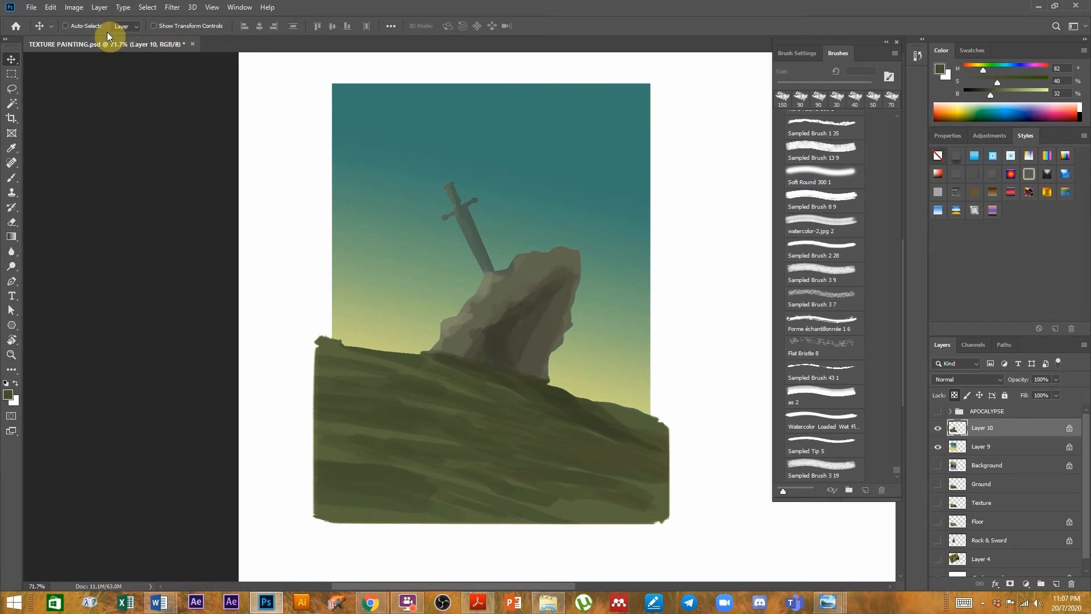
click(75, 8)
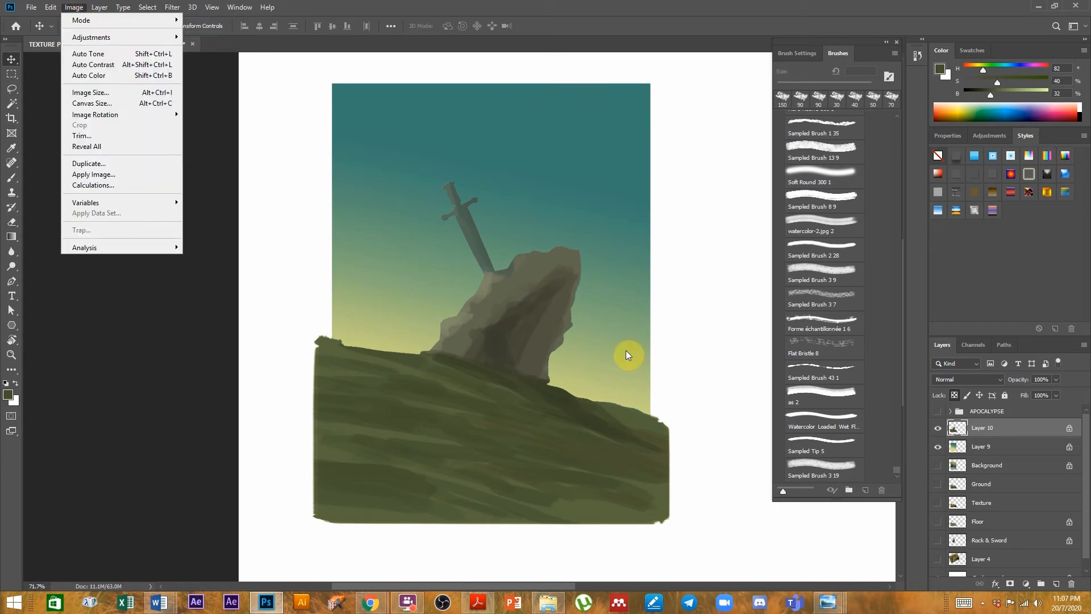
click(608, 320)
click(938, 559)
click(993, 564)
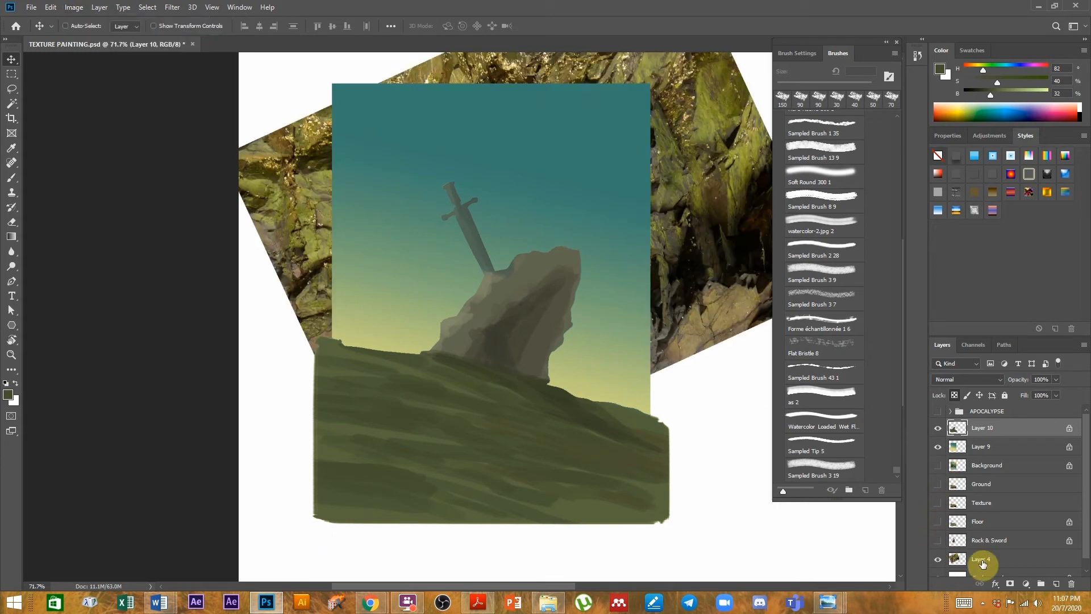
mouse_move(998, 556)
mouse_down()
mouse_move(984, 565)
mouse_move(981, 421)
mouse_up()
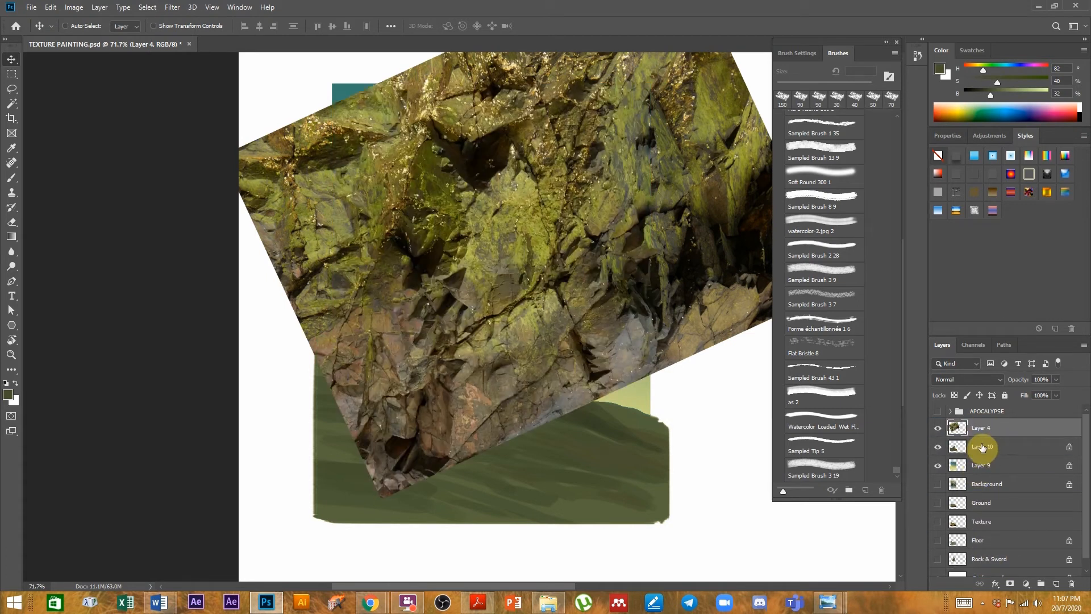
- Rename the sky layer, Layer 9, as Background and the painted rock layer, Layer 10, as Foreground & Sword
double_click(983, 446)
click(983, 468)
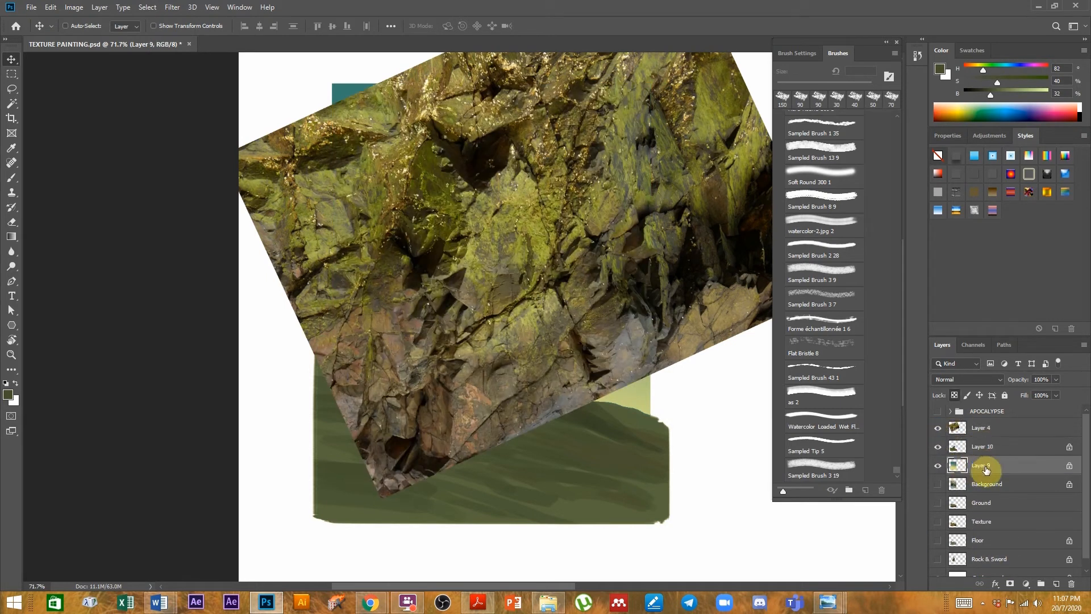
double_click(983, 466)
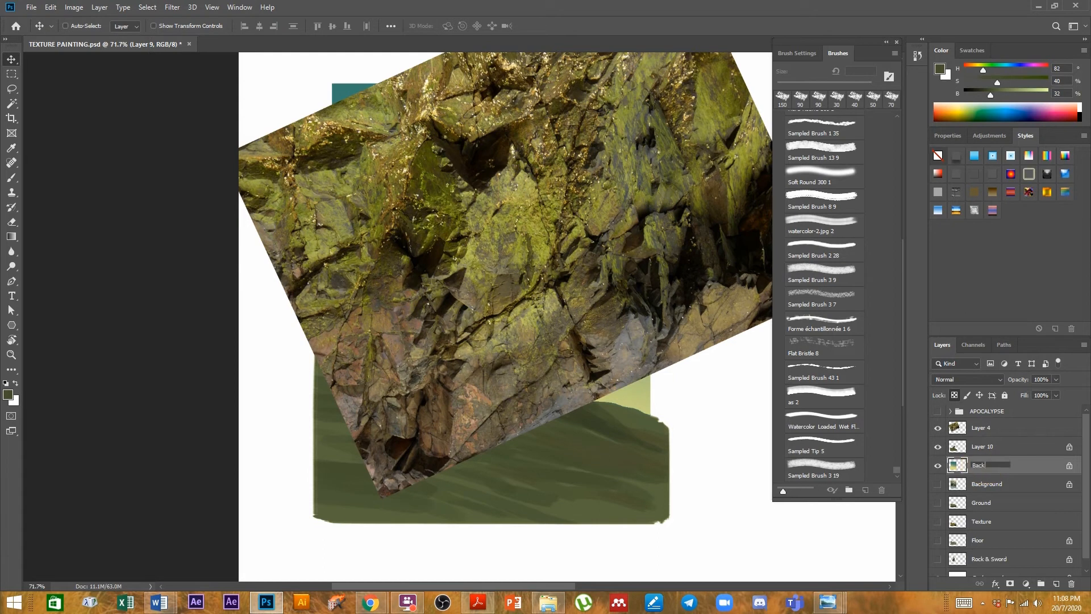
text(Background)
key(Return)
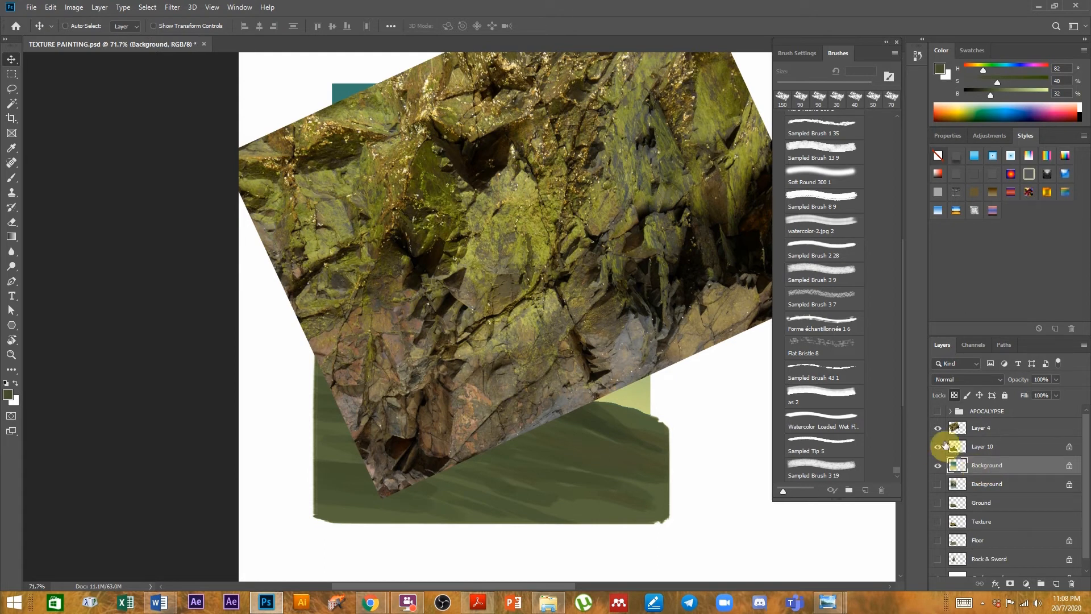
double_click(976, 446)
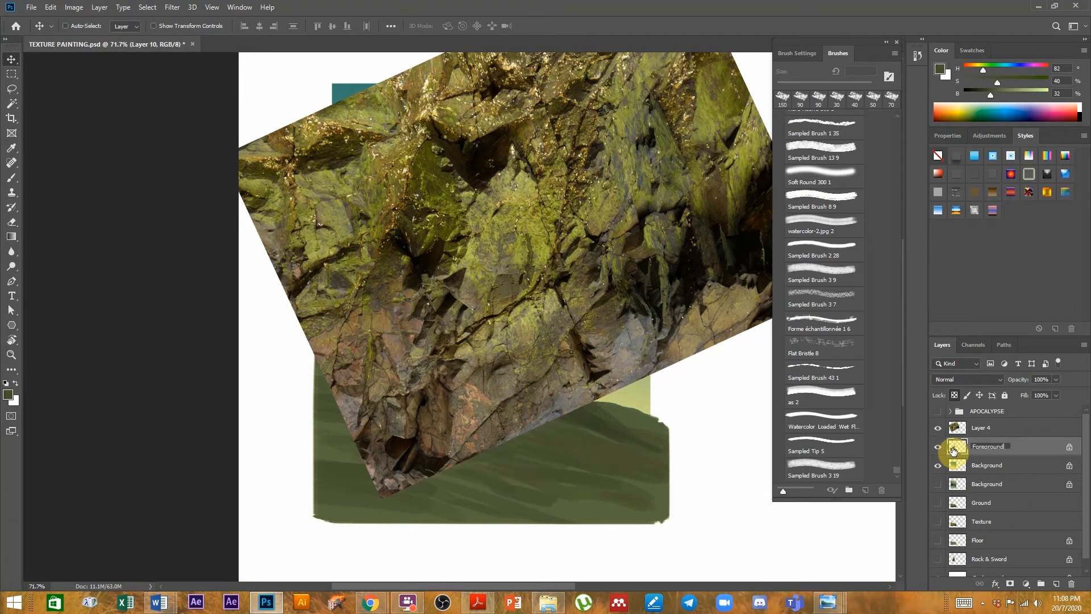
text(Foreground & Sword)
key(Return)
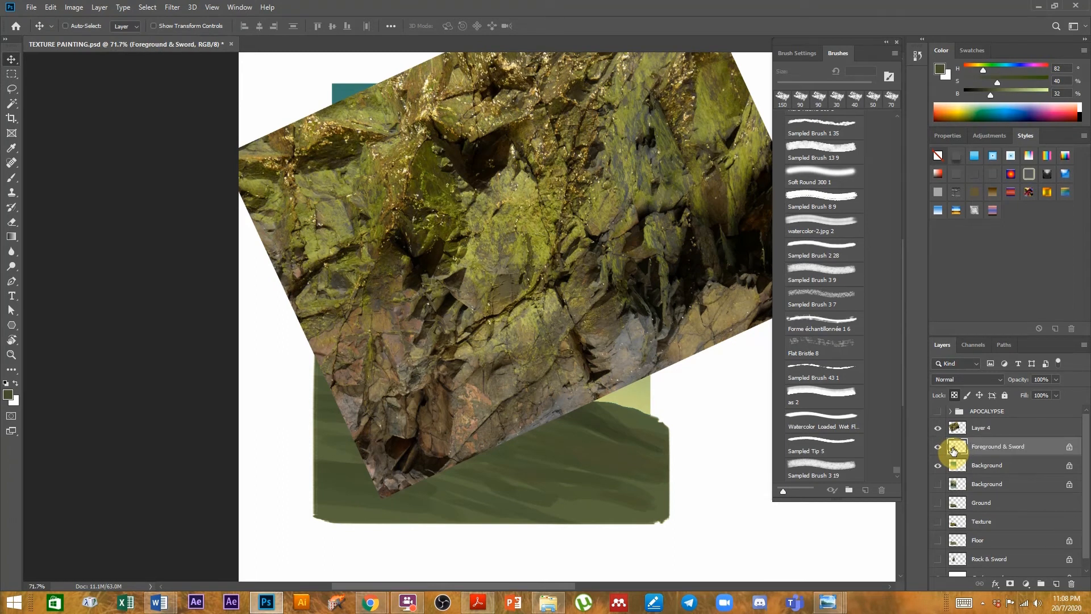
- Move the rock photo on Layer 4 down so that it covers the painted rock and ground
click(1001, 427)
ctrl+alt+click(529, 354)
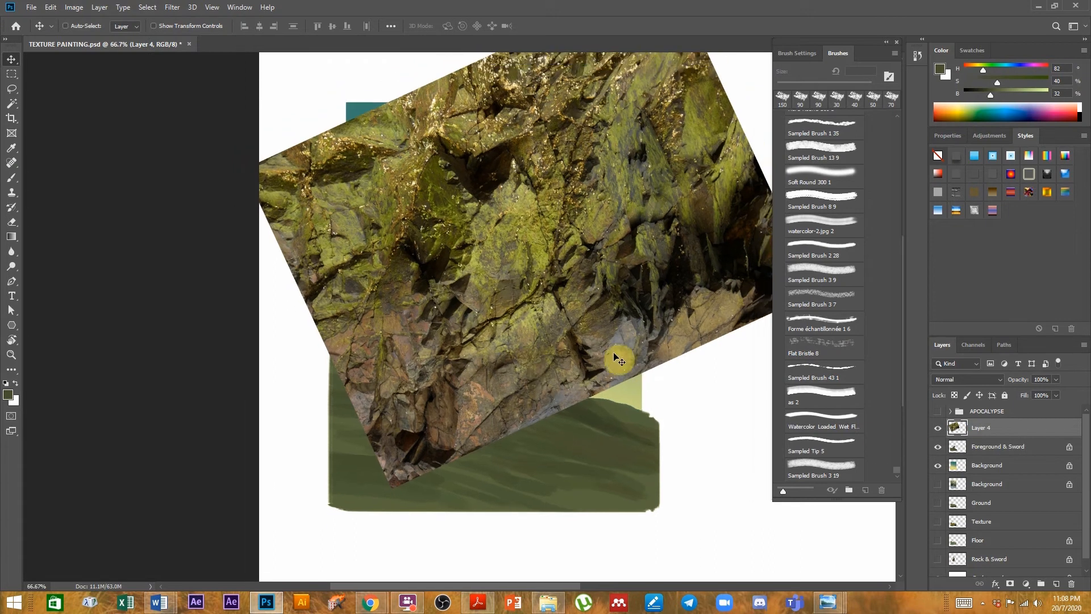
drag(581, 335, 578, 375)
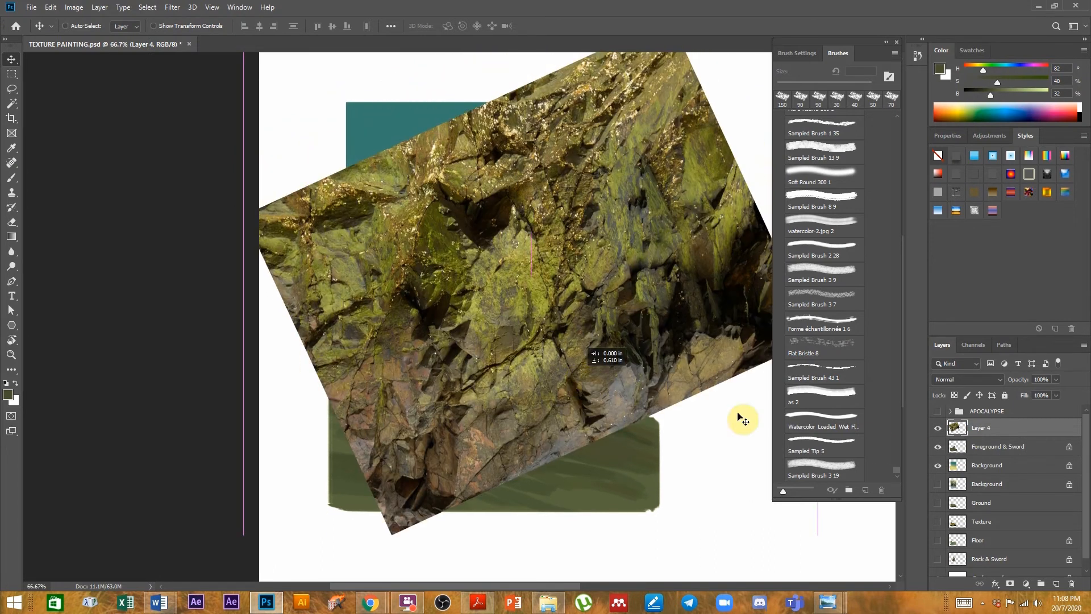
mouse_move(668, 358)
mouse_down()
mouse_move(601, 455)
mouse_move(563, 324)
mouse_move(577, 341)
mouse_up()
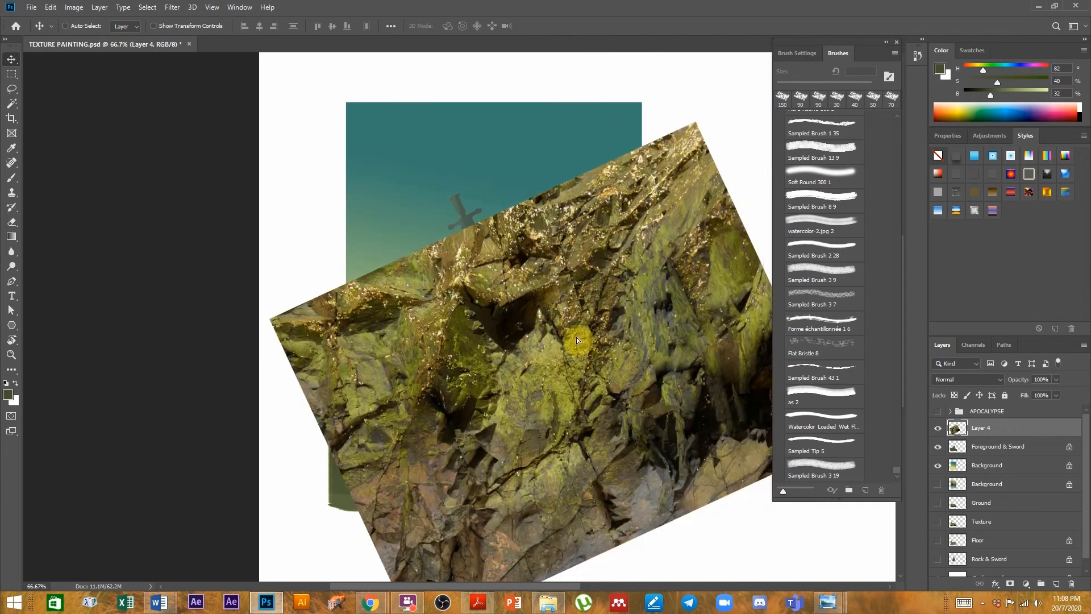
- Set the rock photo layer's blend mode to Multiply and its fill to 46%
click(952, 378)
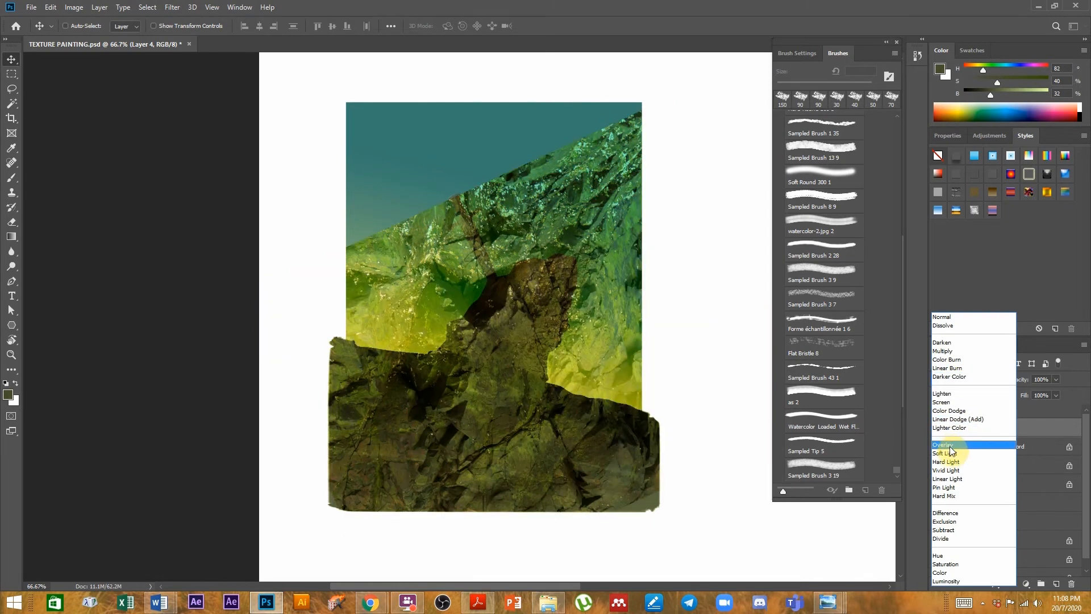
click(946, 353)
click(1055, 394)
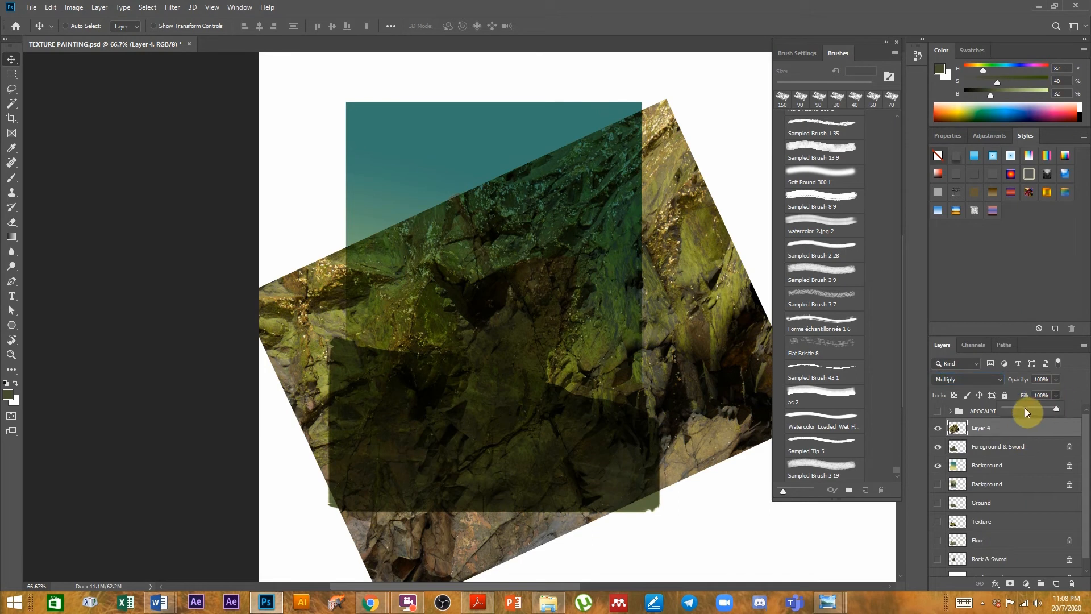
drag(1027, 408, 1020, 410)
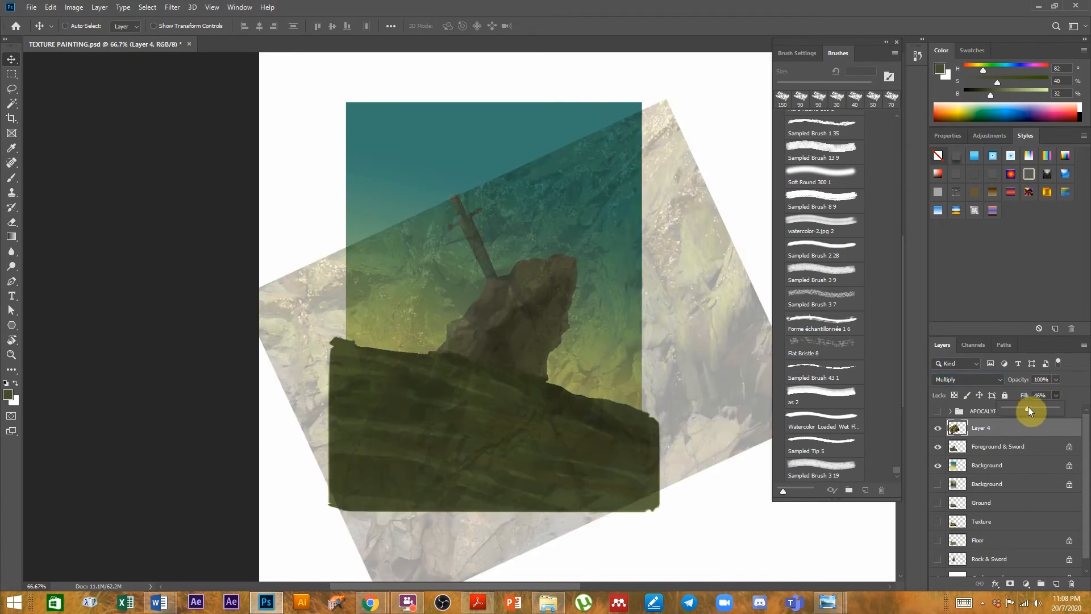
click(739, 395)
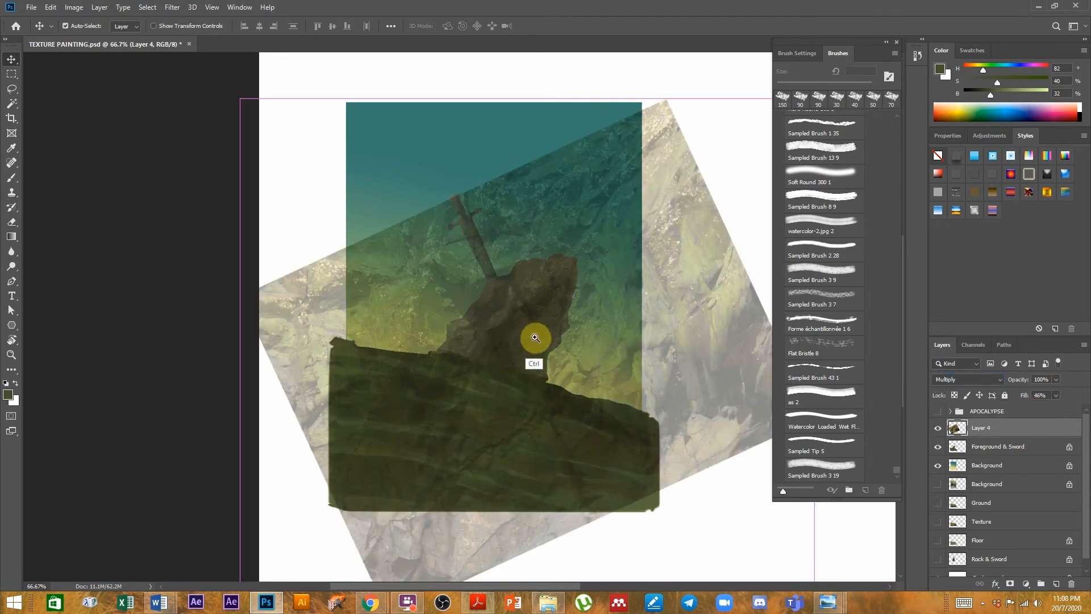
- Rotate the rock photo by about -6.1° and reposition it so its cracks and shadows fit the painted rock
ctrl+click(558, 360)
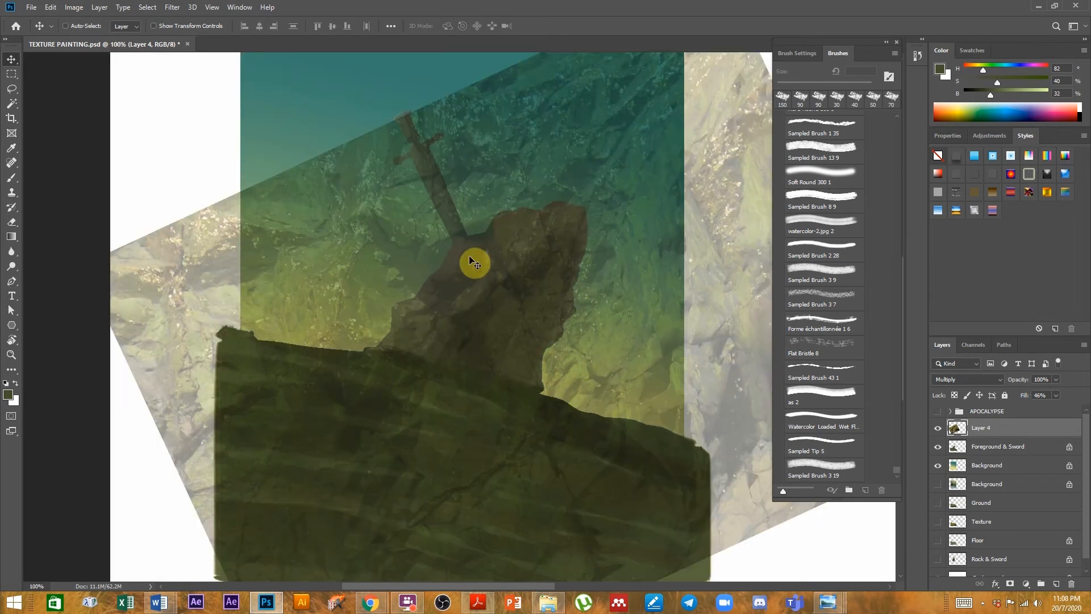
drag(528, 340, 458, 328)
drag(557, 349, 670, 224)
key(ctrl+t)
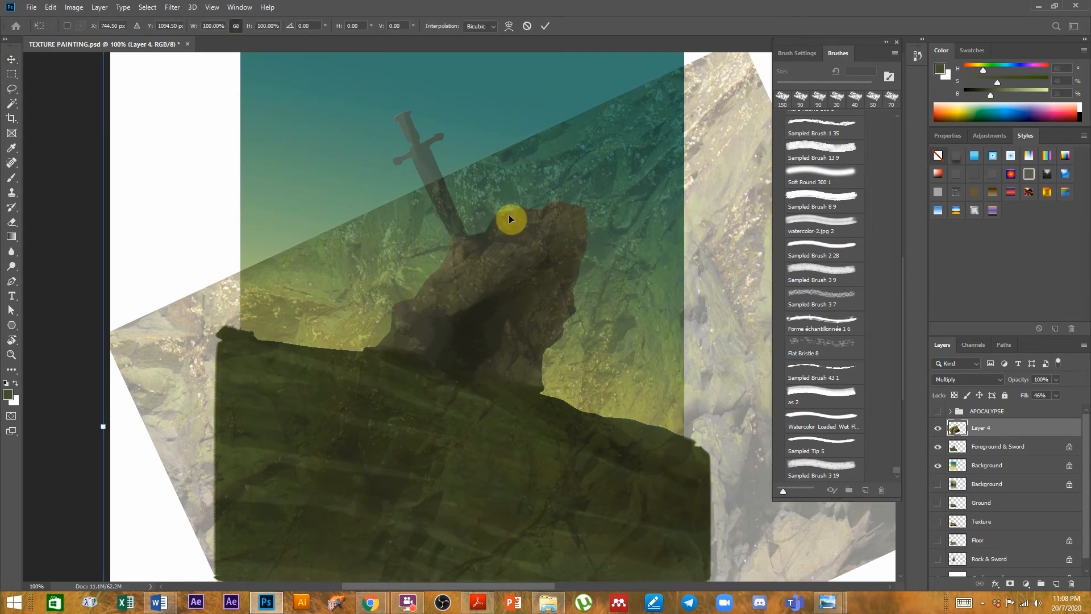
ctrl+alt+click(496, 299)
drag(507, 92, 481, 93)
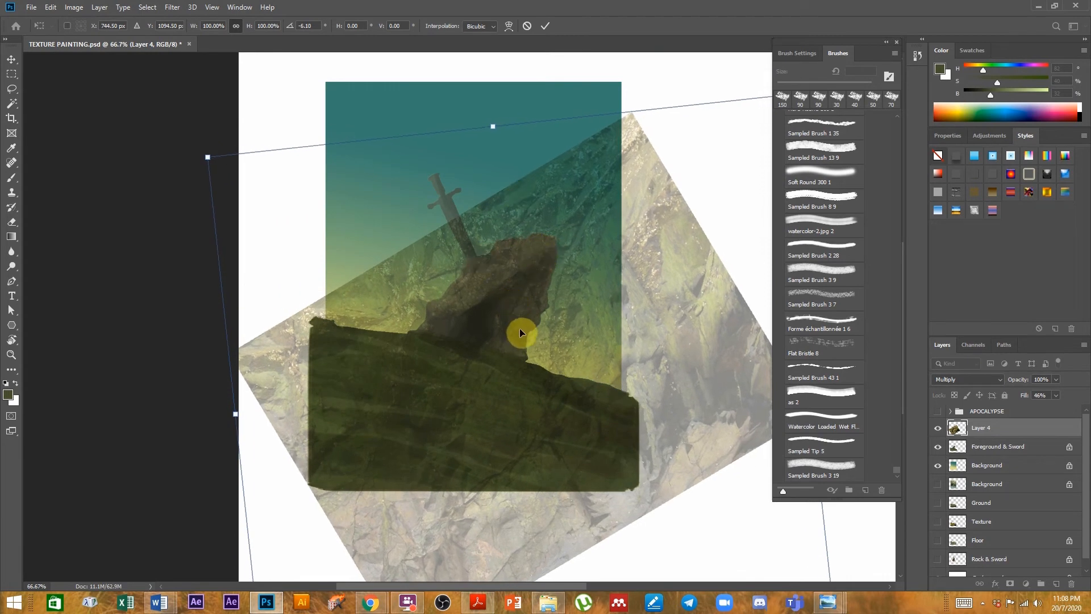
key(Return)
drag(623, 336, 478, 301)
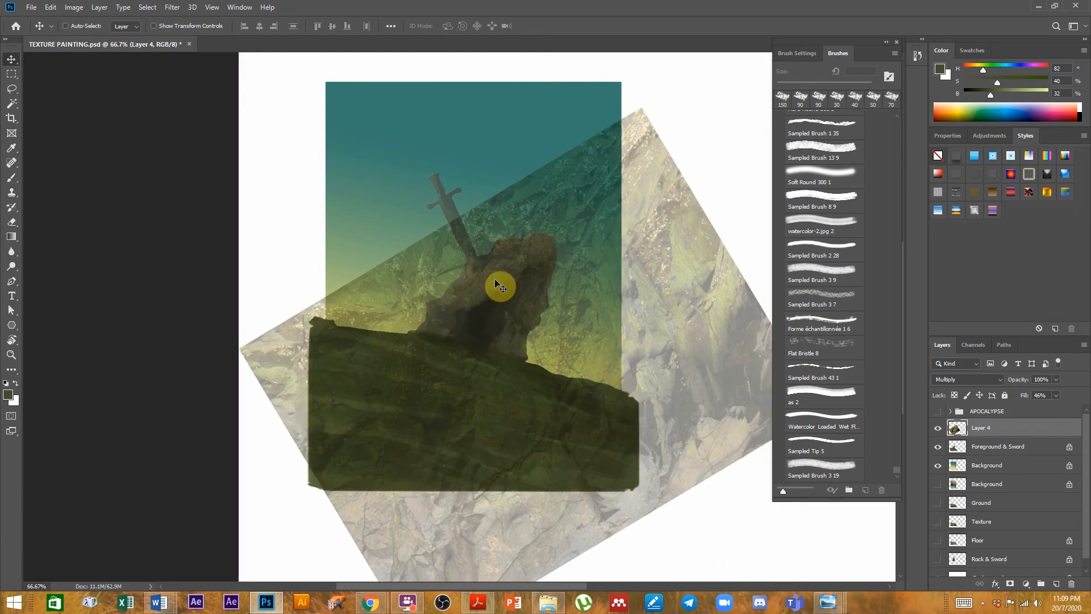
- Load the outline of the Foreground & Sword layer as a selection while keeping Layer 4 active
key(ctrl)
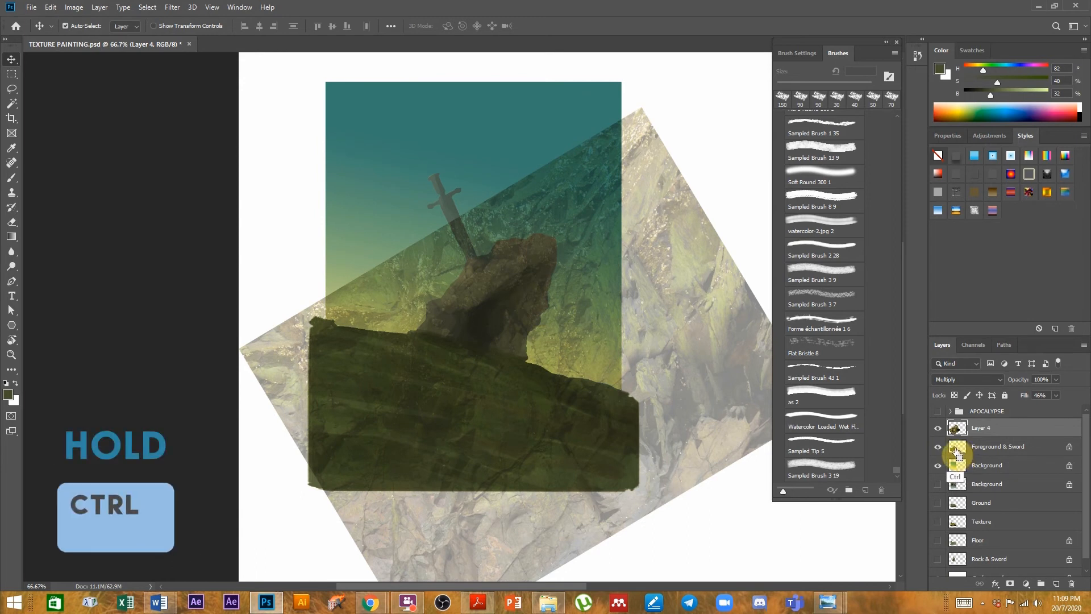
ctrl+click(958, 449)
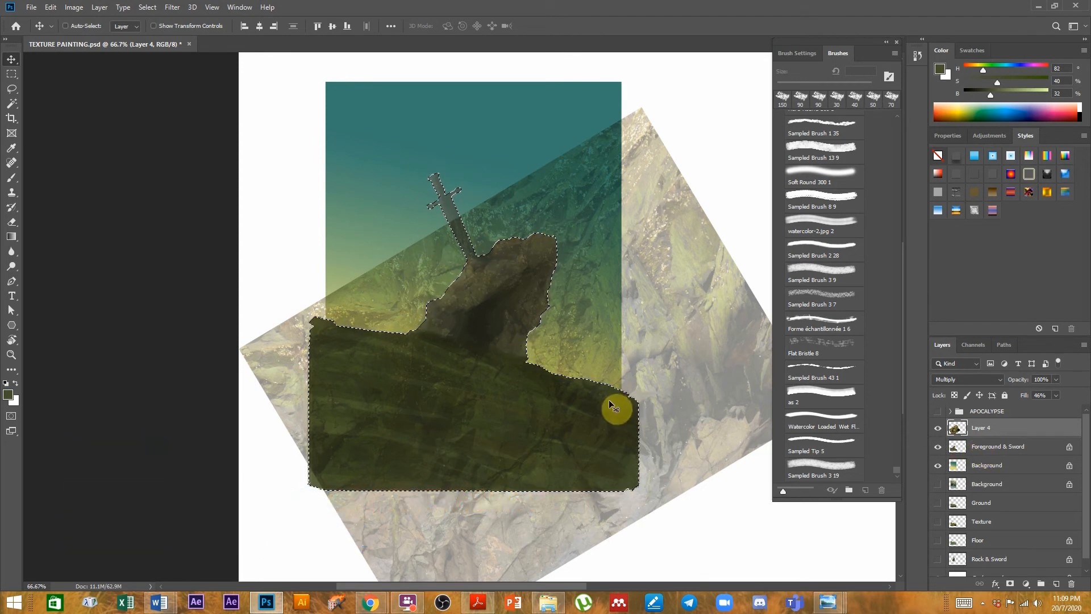
click(938, 465)
- Duplicate Layer 4, hide the copy and rename it Texture Backup
drag(998, 429, 1058, 584)
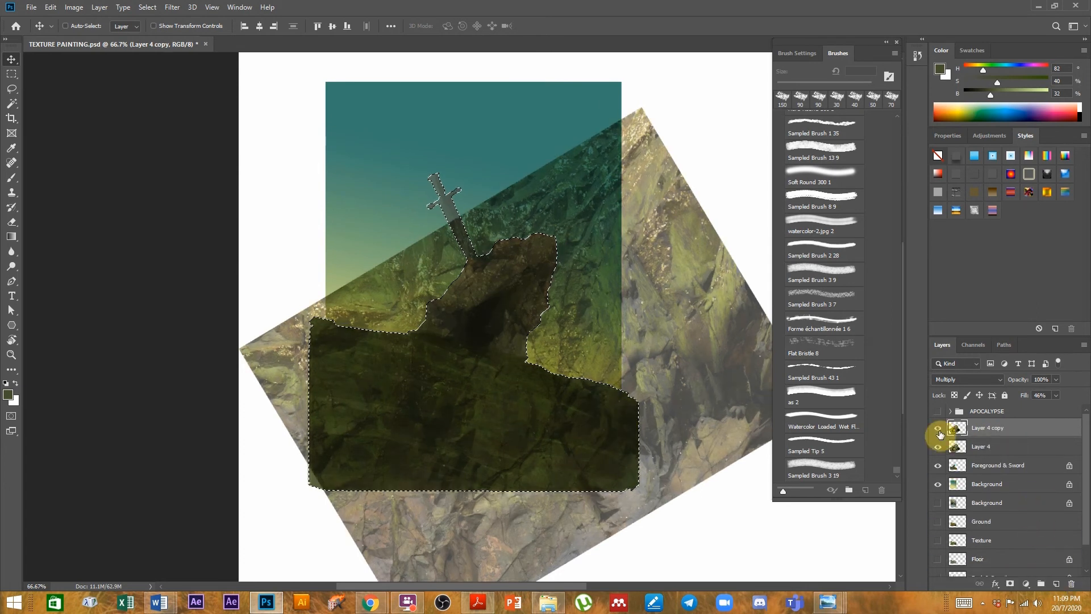
click(938, 429)
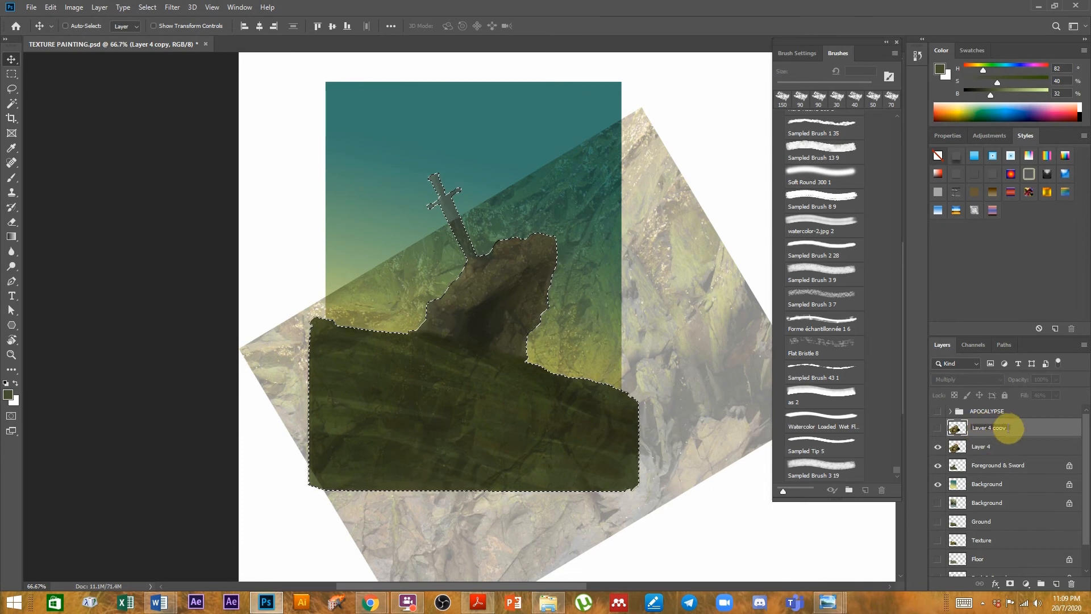
text(Texture Backup)
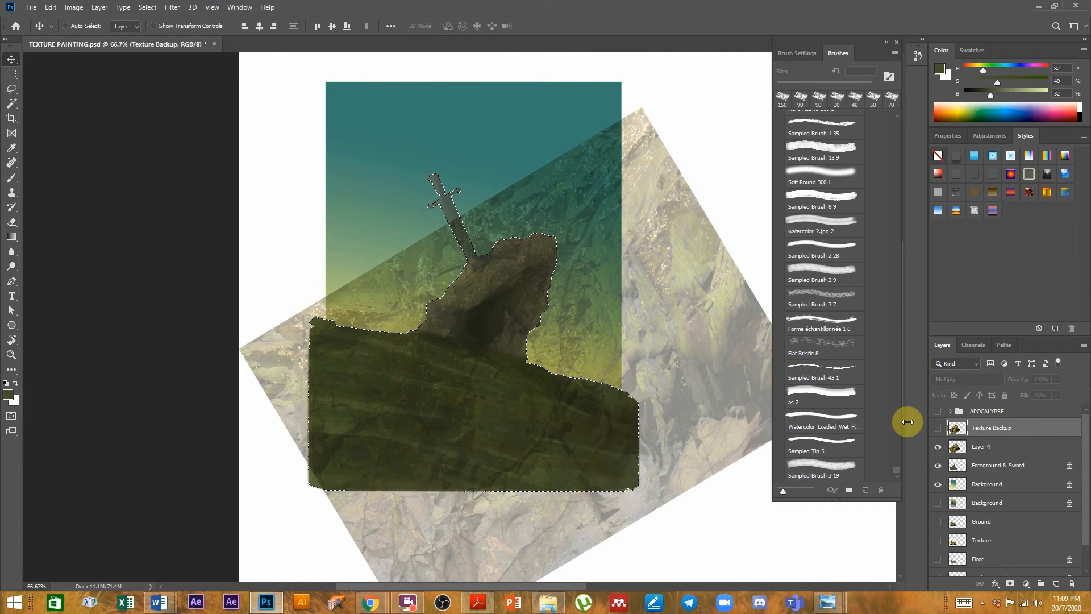
- Delete the Layer 4 texture outside the foreground selection, and erase it from the sword with the 25 px eraser
click(992, 447)
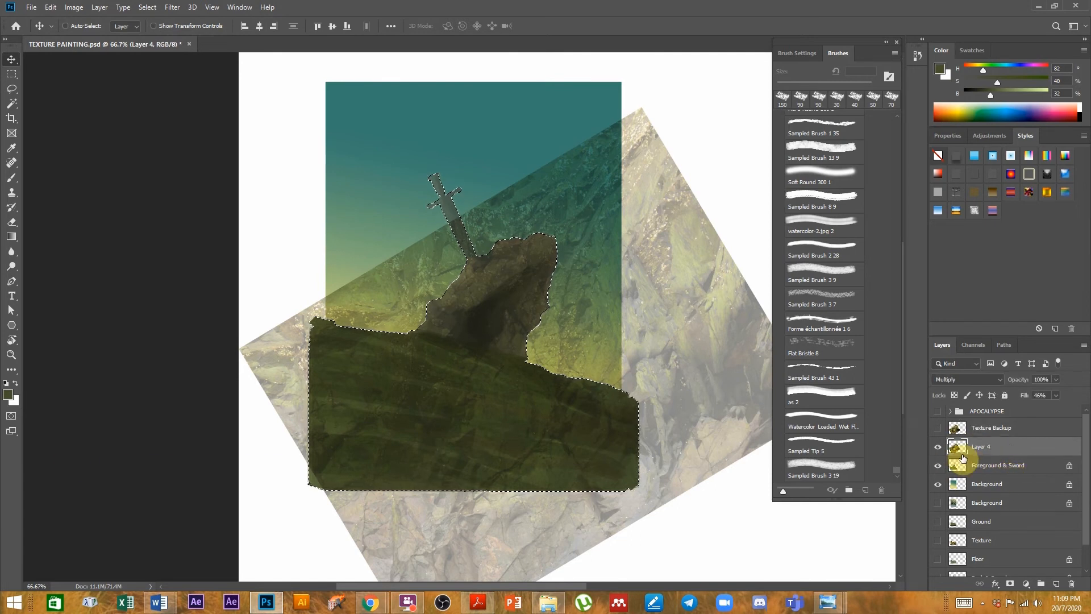
key(ctrl+shift+i)
key(Delete)
key(ctrl+d)
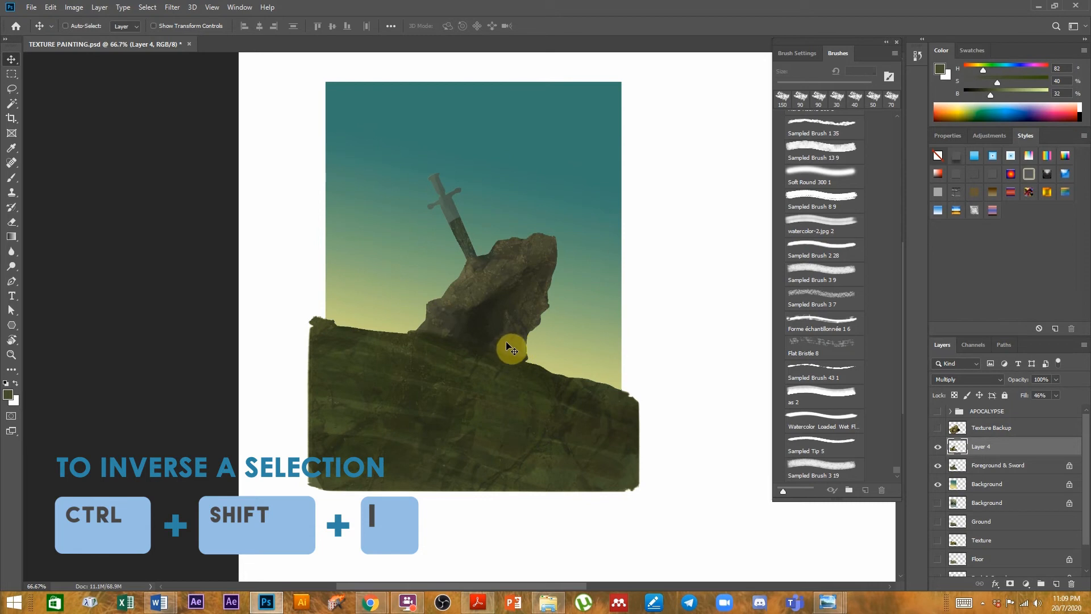
key(e)
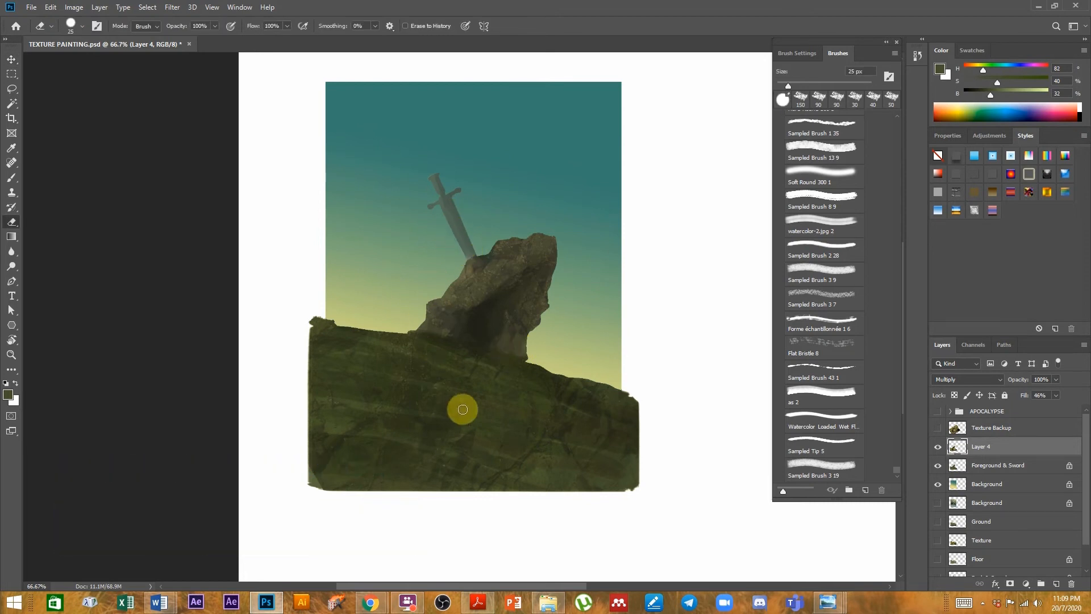
- Give the eraser the Sampled Tip 5 brush and enlarge it to 500 px
key(b)
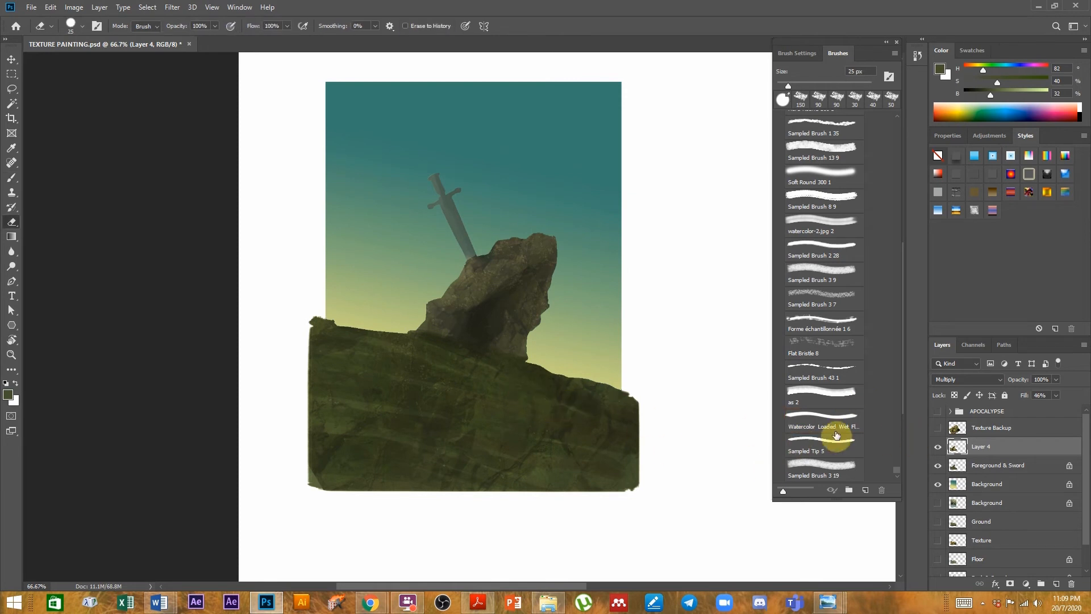
click(822, 442)
key(e)
key(bracketright)
key(bracketright)
key(bracketright)
key(bracketright)
key(bracketright)
key(bracketright)
key(bracketright)
key(bracketright)
key(bracketright)
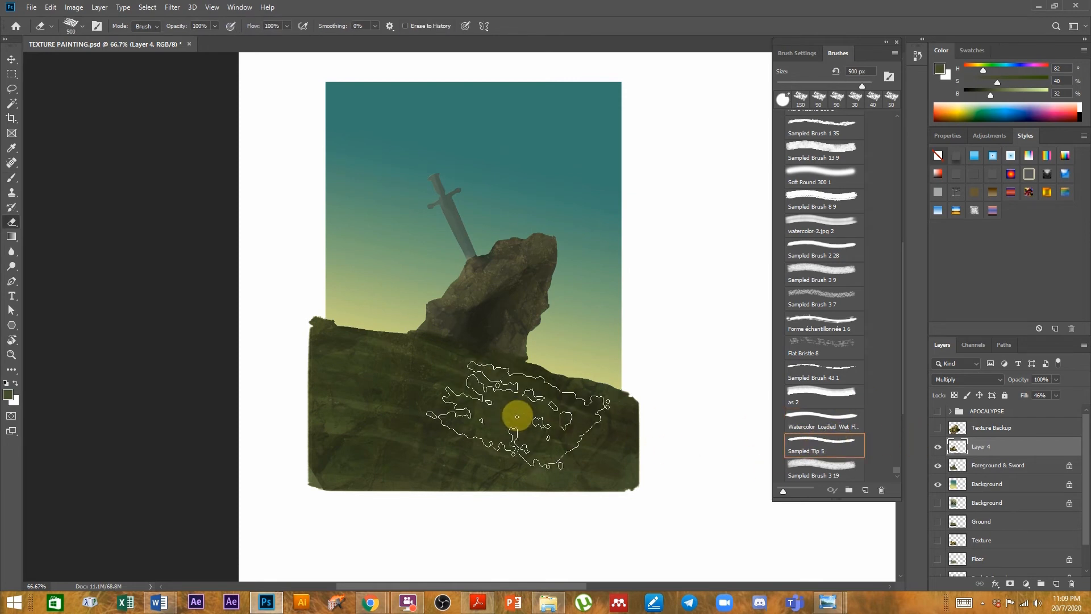
- Lower the eraser opacity to 48% and erase the rock texture from the grassy ground, keeping it on the rock
drag(506, 453, 568, 506)
key(ctrl+z)
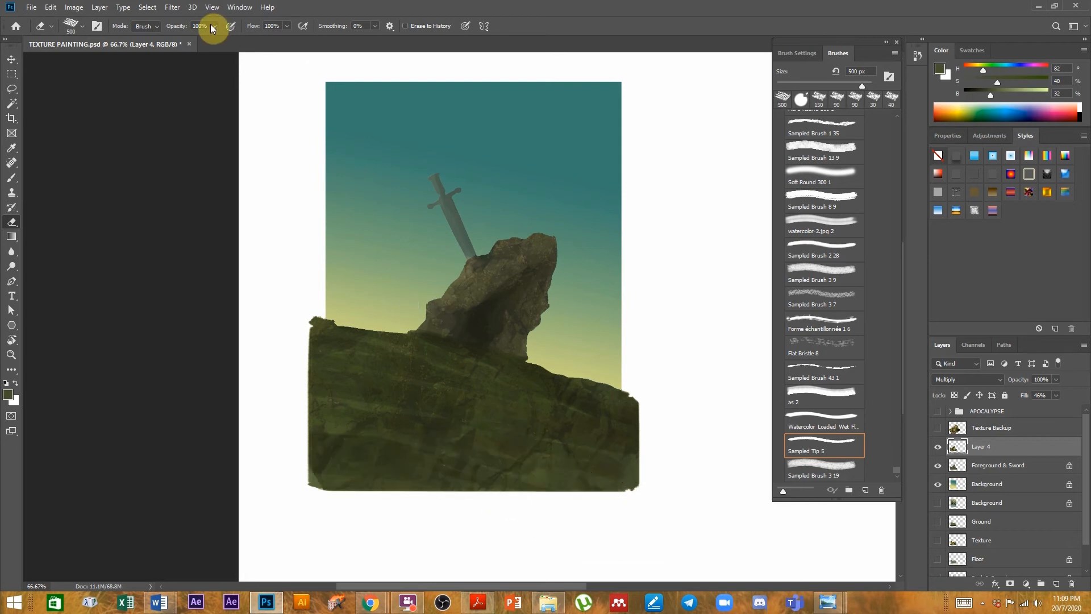
click(215, 26)
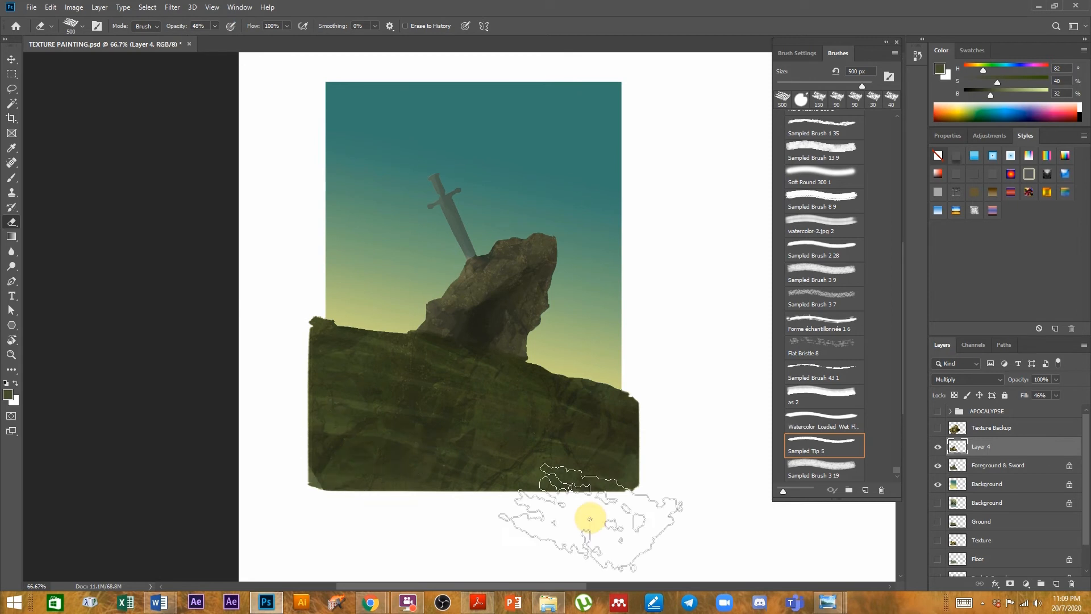
key(ctrl+shift+z)
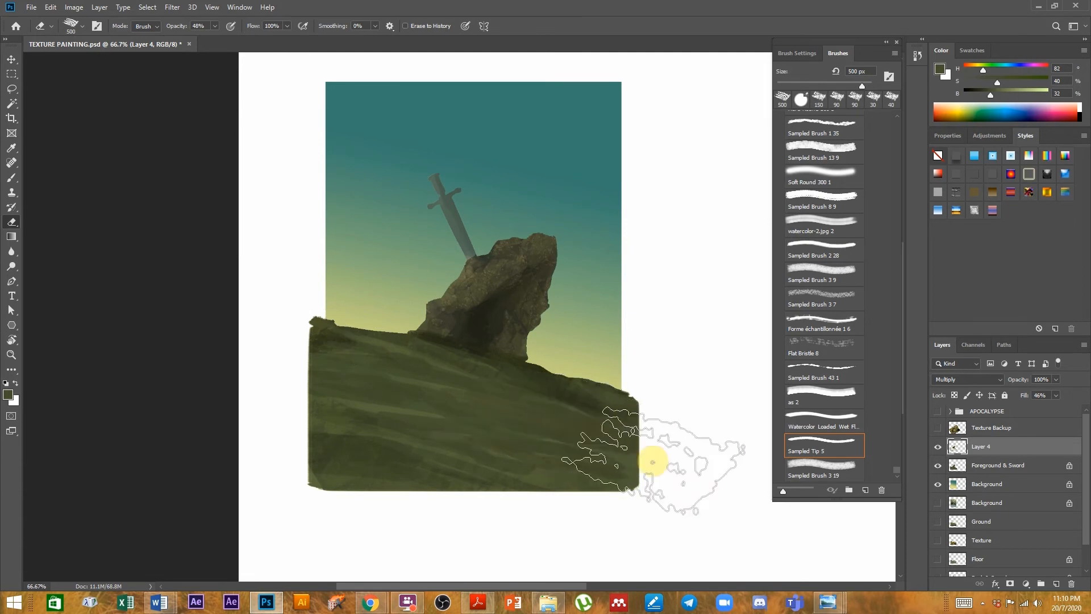
scroll(509, 393, up, 1)
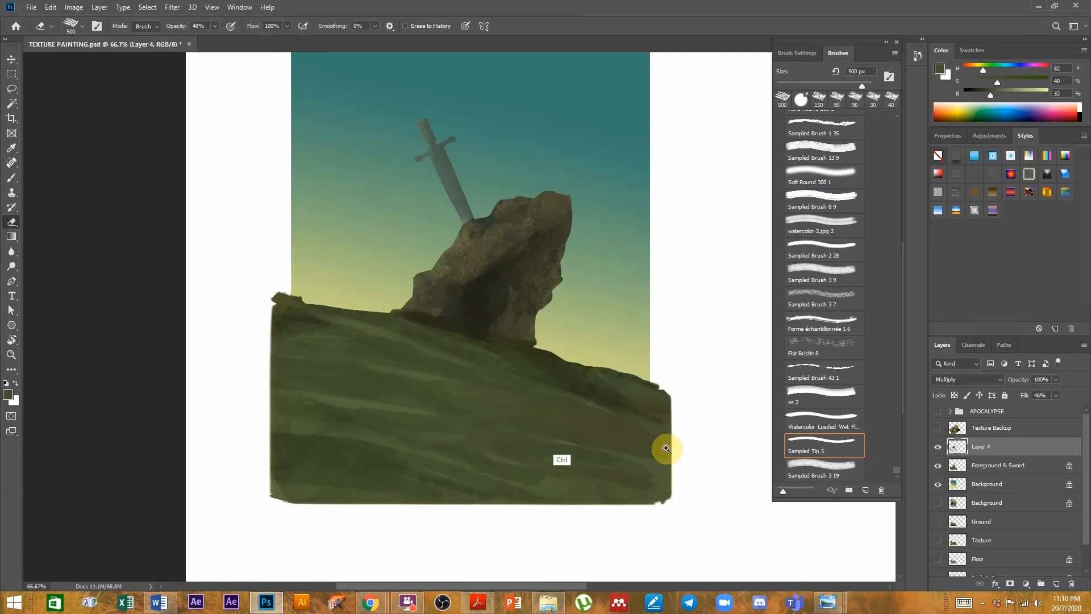
drag(552, 388, 571, 416)
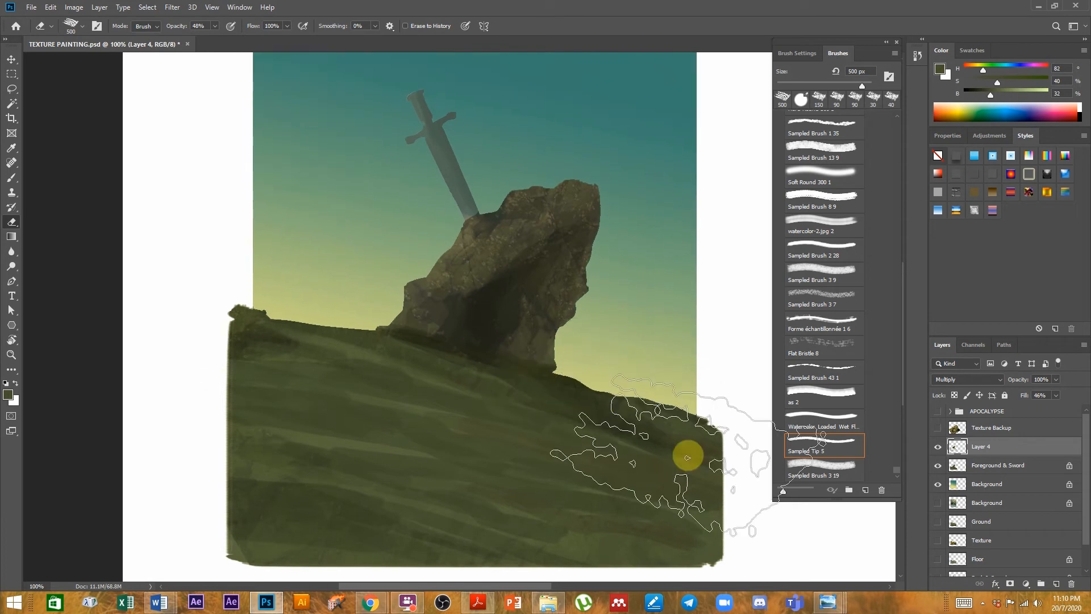
- Compare the rock with and without the Layer 4 texture by toggling that layer's visibility
drag(687, 457, 662, 473)
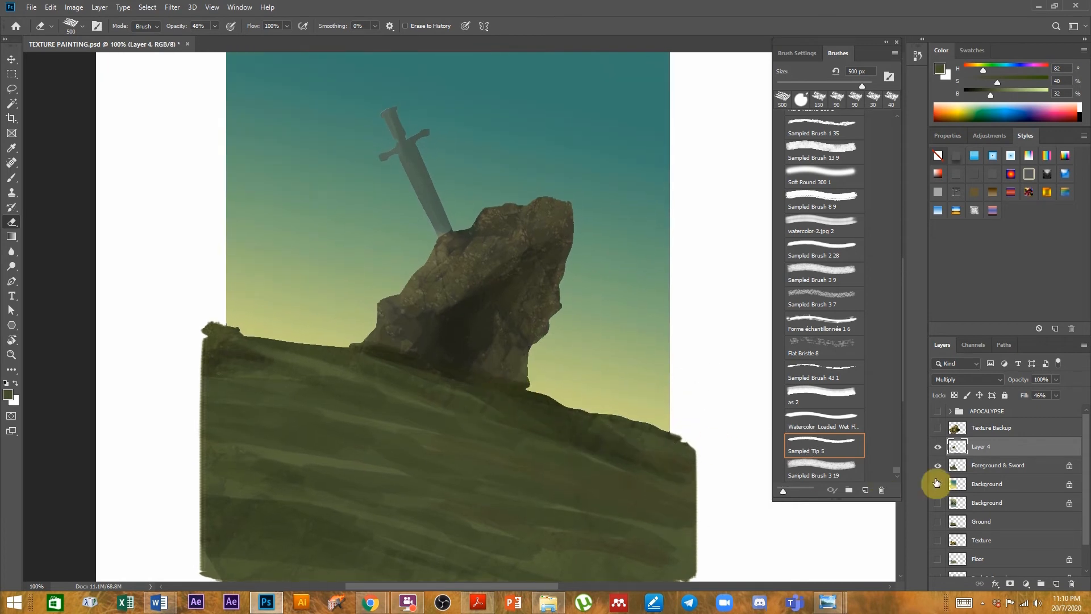
key(bracketleft)
key(bracketleft)
key(bracketleft)
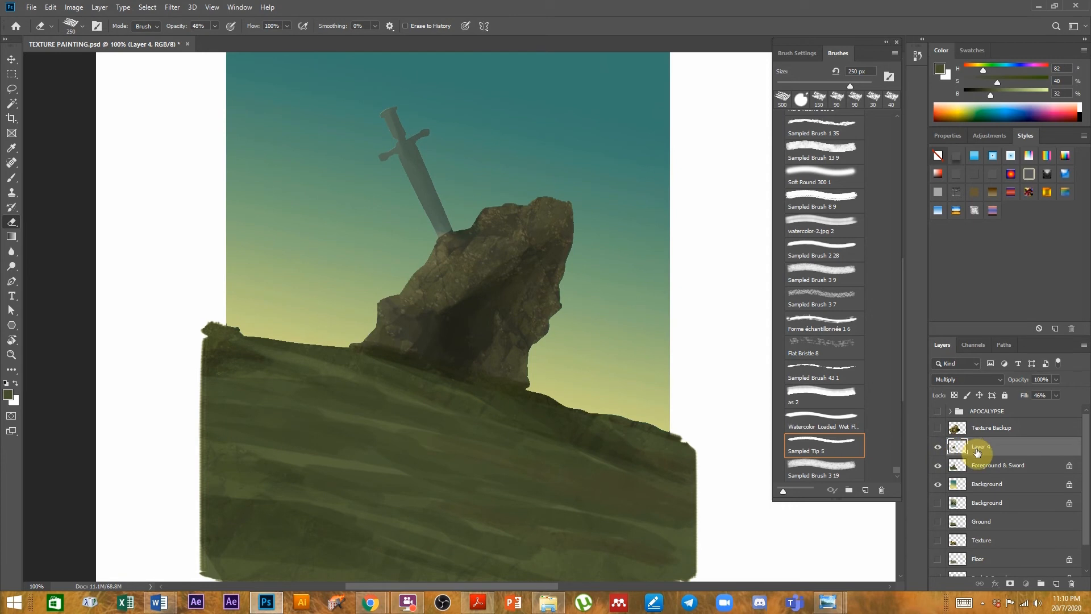
click(939, 447)
click(938, 447)
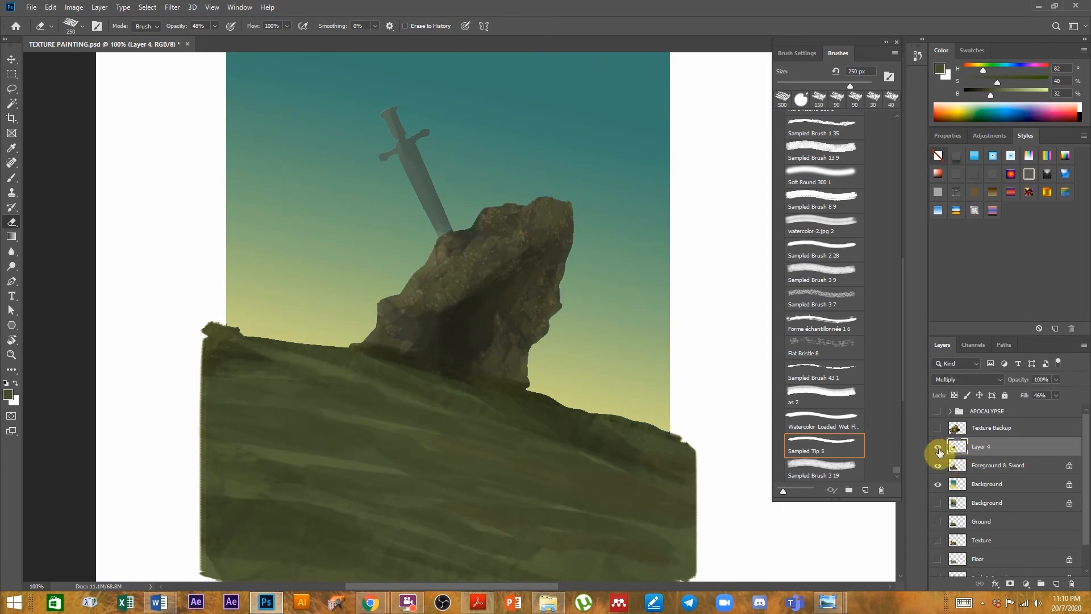
click(996, 464)
click(992, 450)
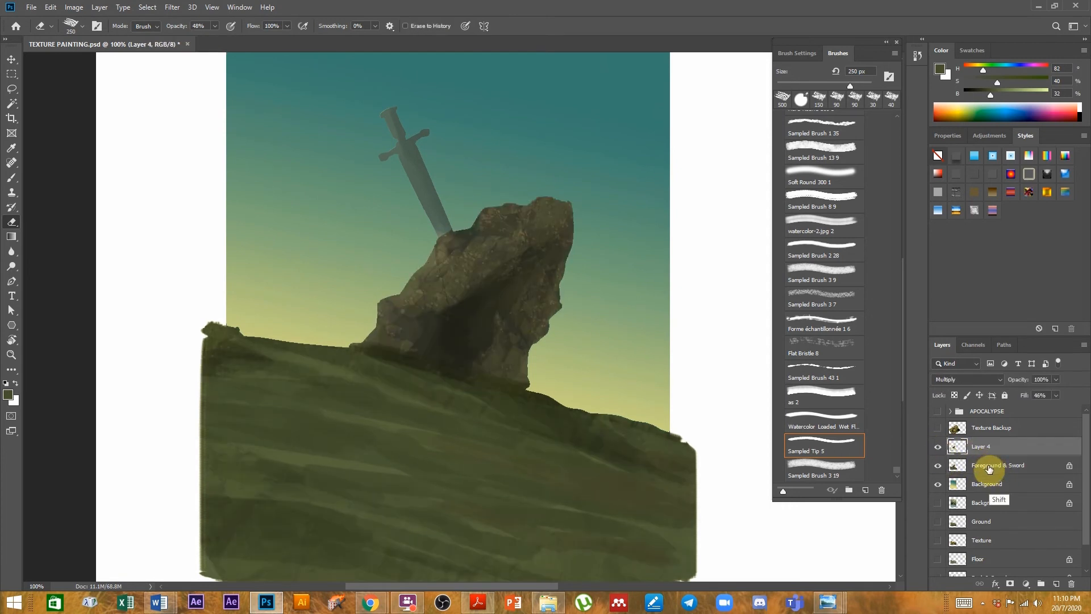
shift+click(989, 468)
click(957, 456)
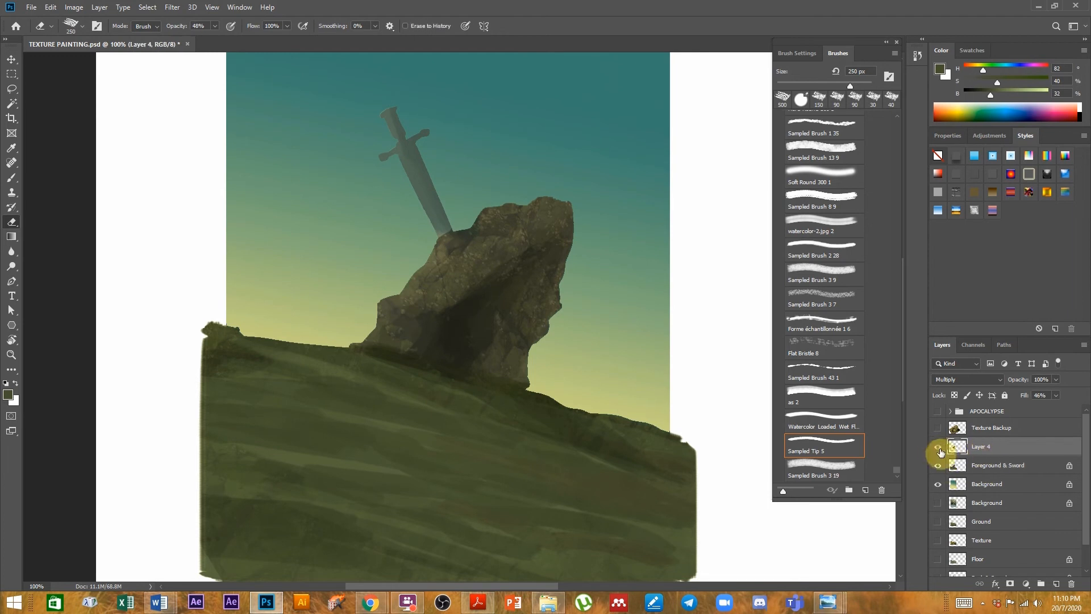
click(938, 447)
click(938, 447)
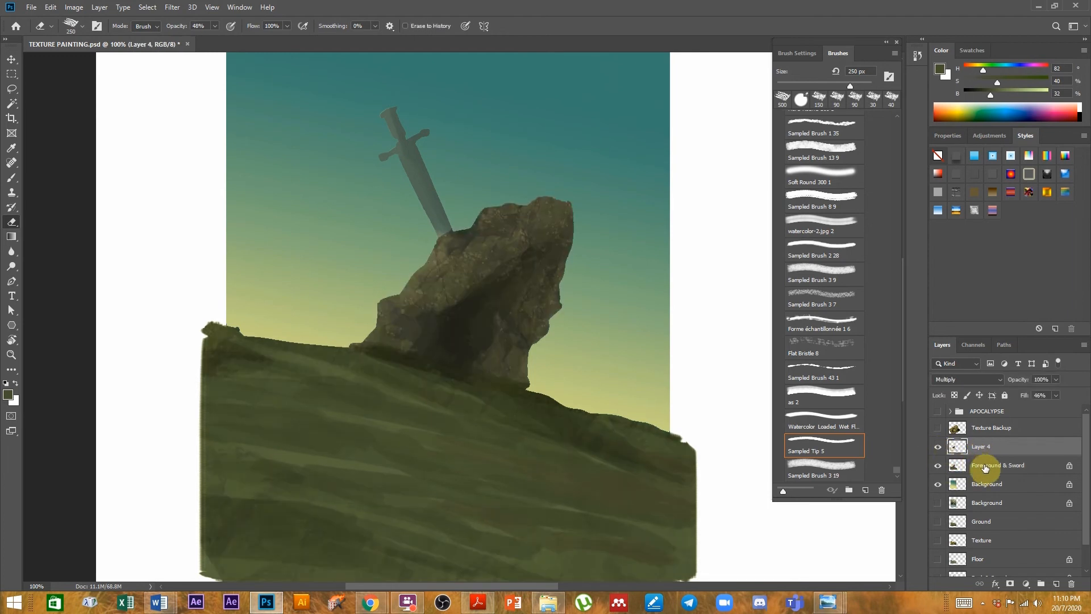
click(982, 466)
click(938, 447)
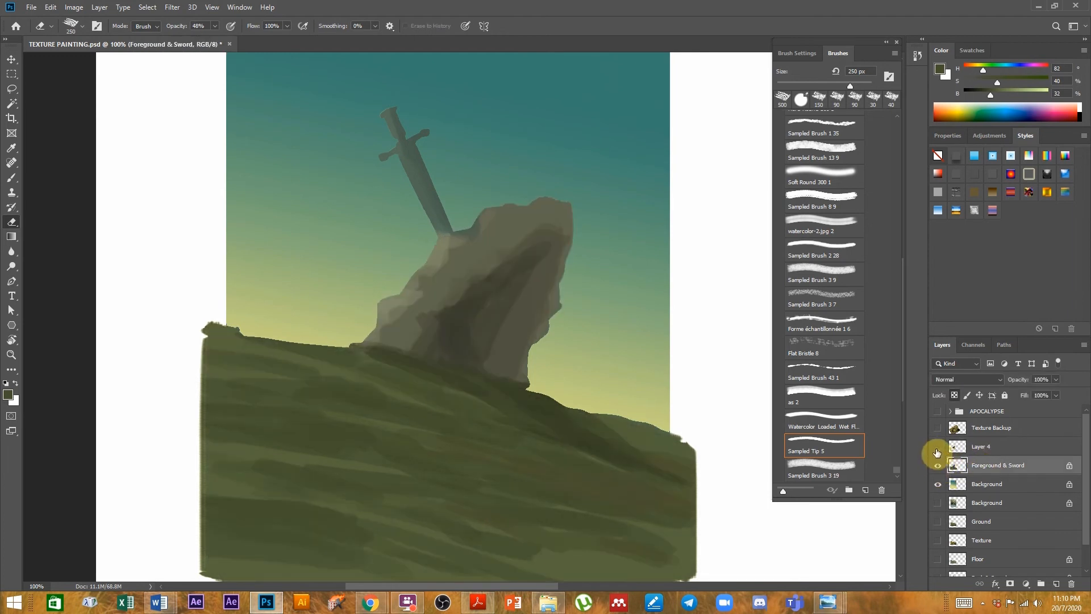
click(938, 447)
- Duplicate Layer 4 and the Foreground & Sword layer together
click(992, 448)
shift+click(1006, 468)
drag(1007, 472, 1056, 584)
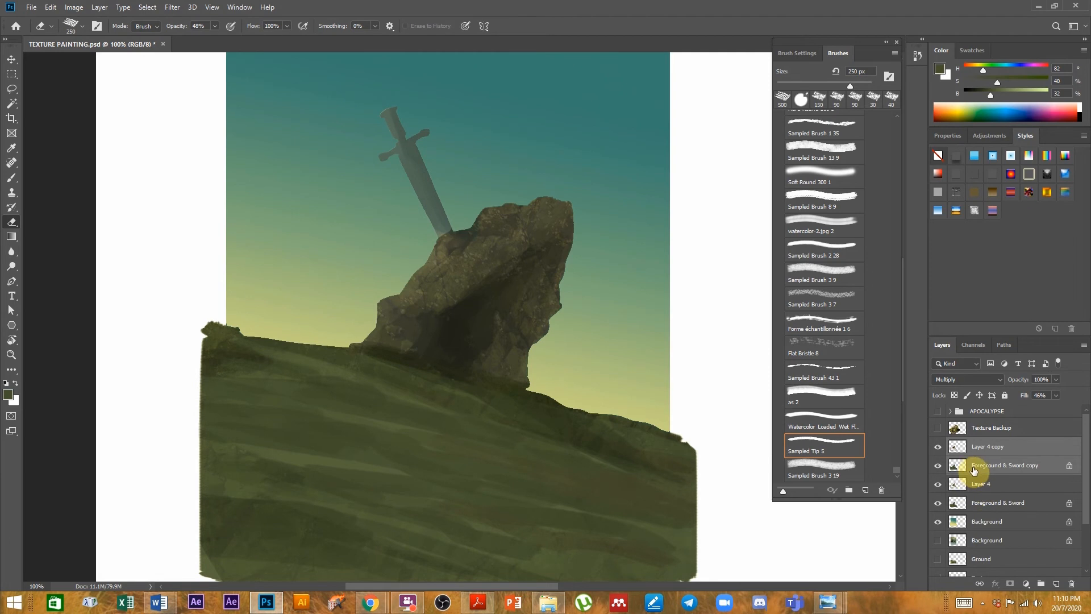
key(ctrl+e)
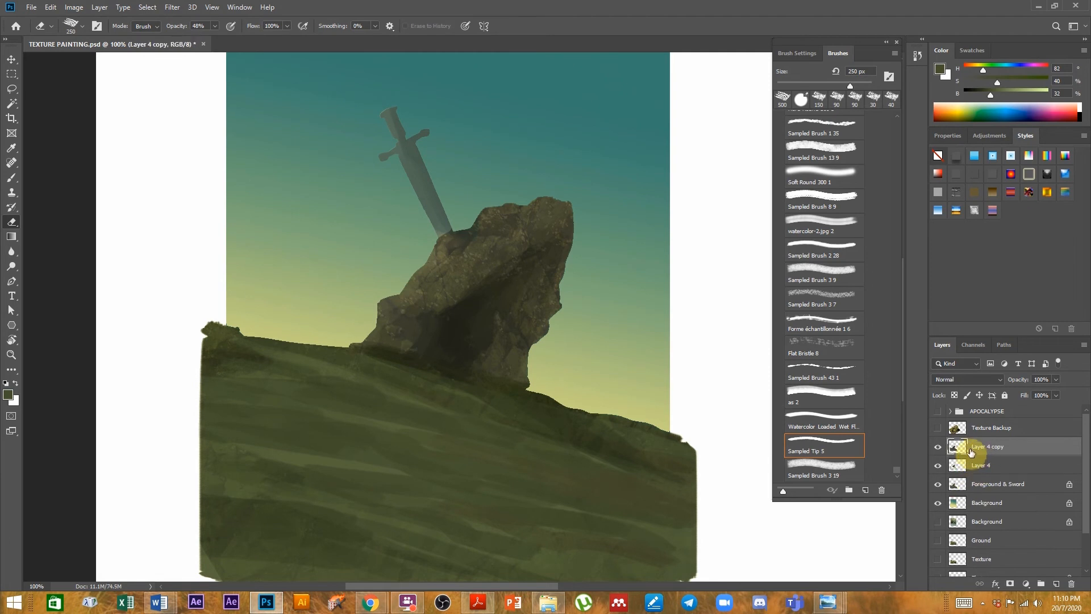
key(ctrl+z)
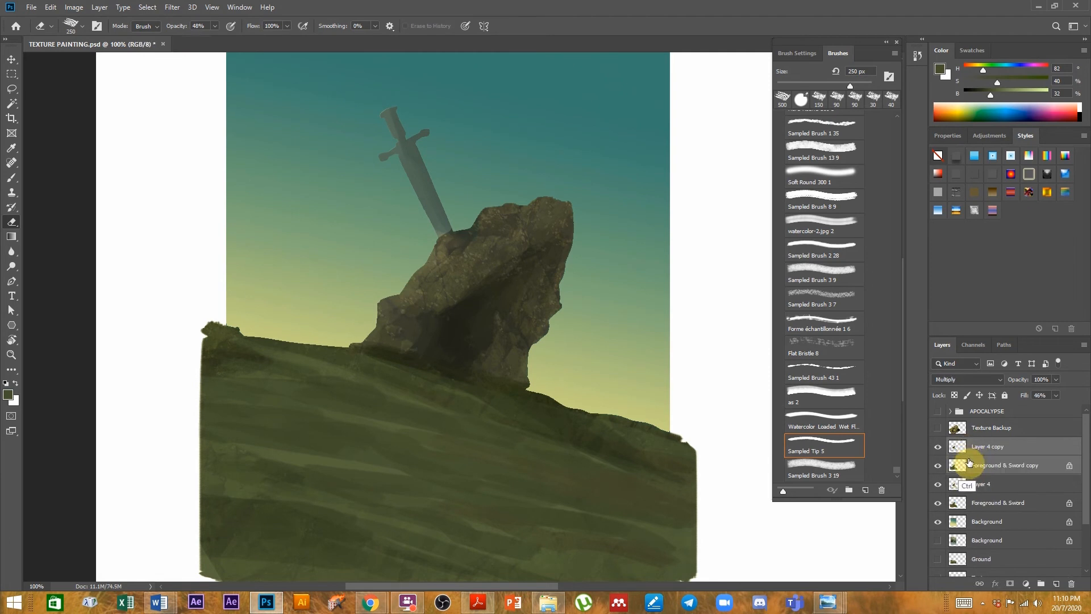
click(982, 483)
click(983, 508)
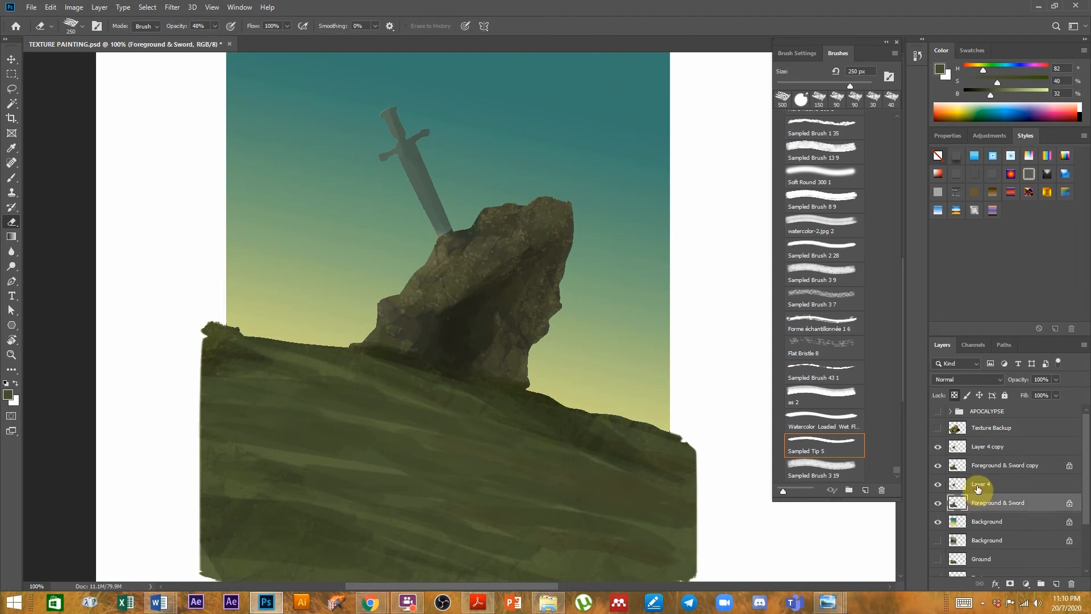
click(980, 486)
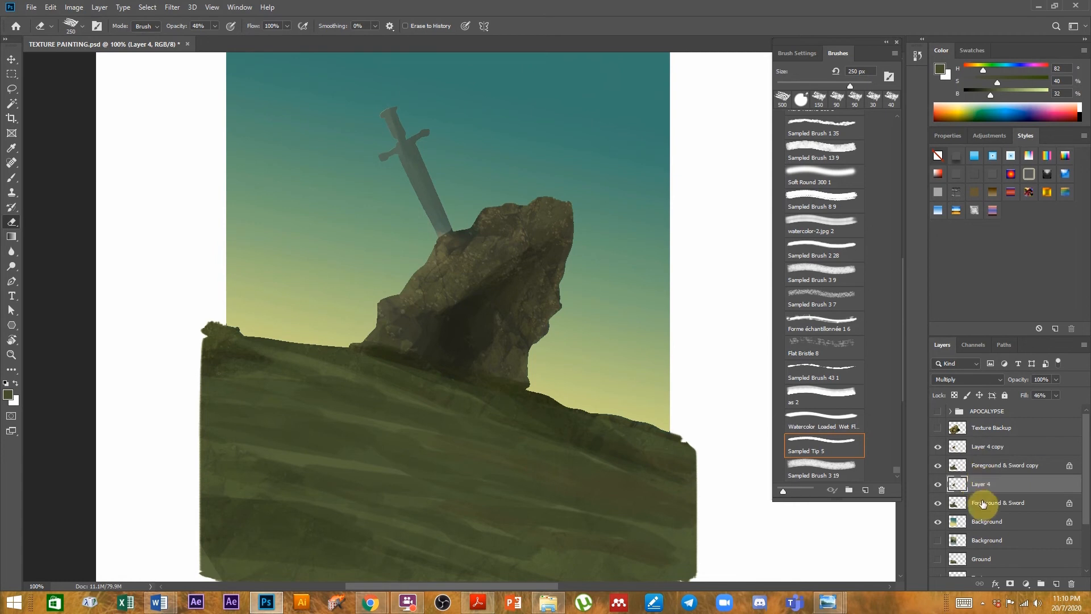
- Merge Layer 4 copy with Foreground & Sword copy, and hide the original Layer 4 and Foreground & Sword layers
shift+click(988, 447)
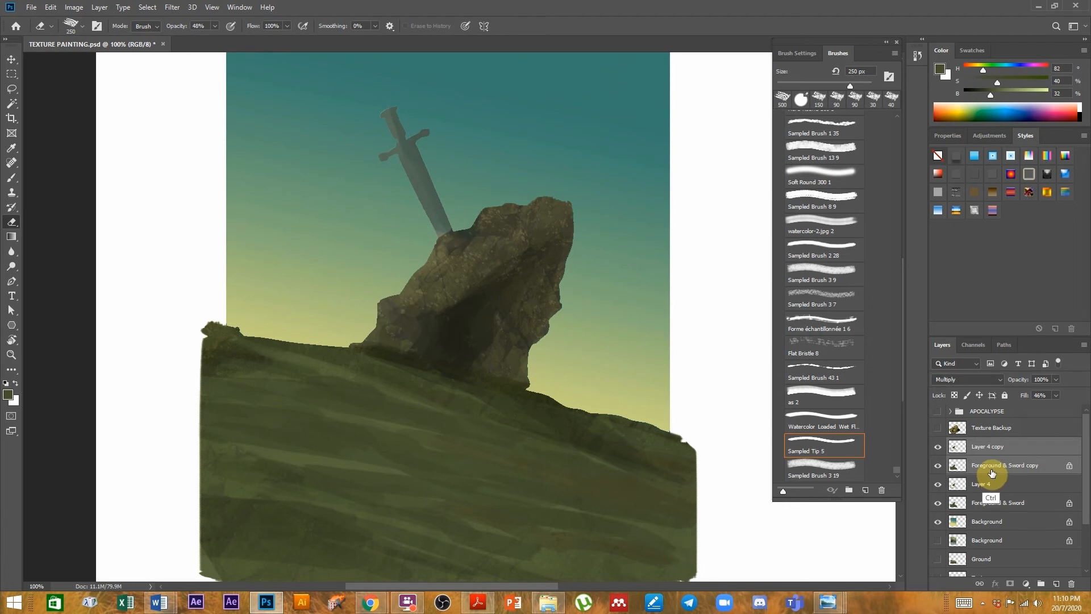
key(ctrl+e)
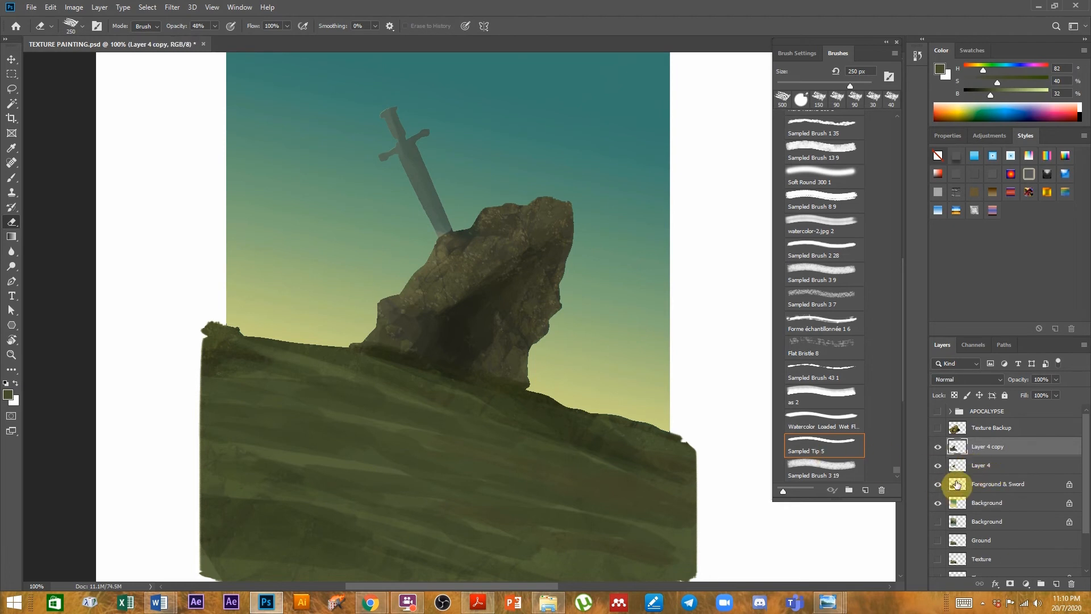
drag(939, 467, 937, 488)
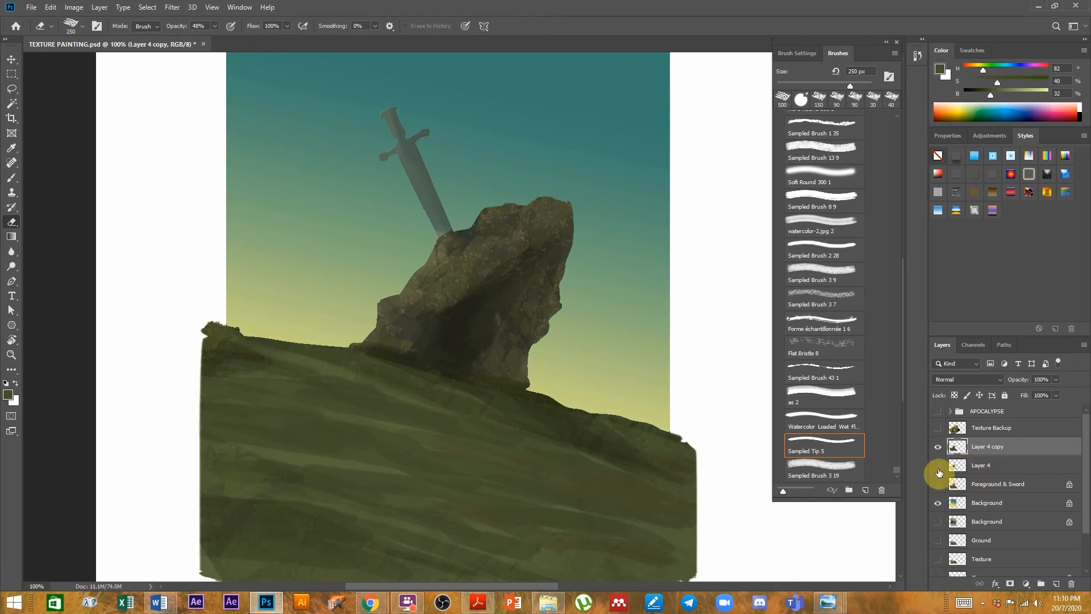
double_click(992, 484)
click(981, 449)
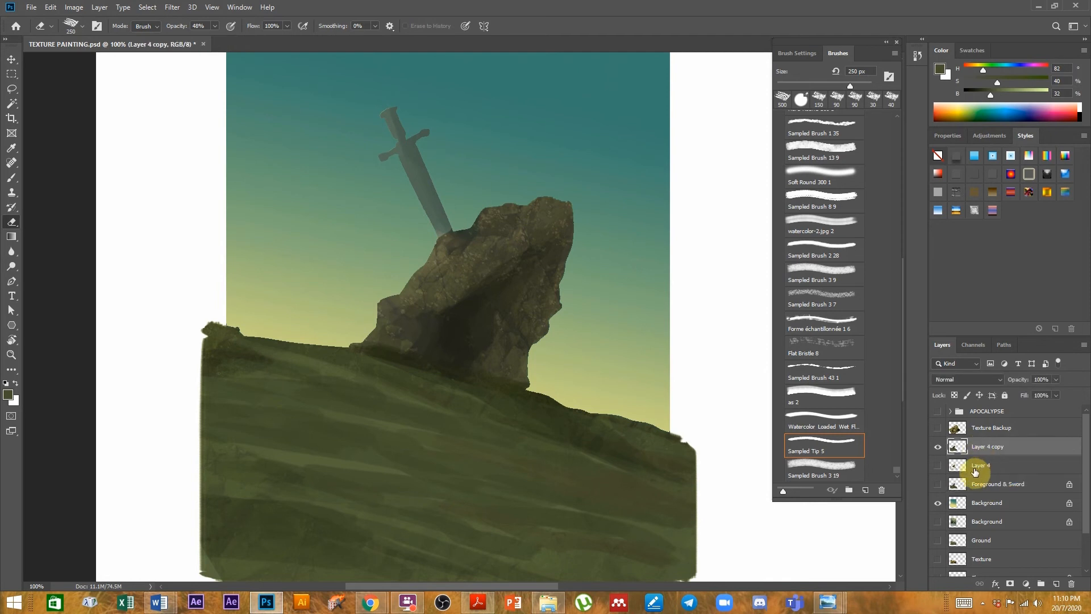
- Switch to the Brush tool with the Watercolor Loaded Wet brush and reduce its size to 25 px
key(b)
scroll(487, 292, up, 1)
key(bracketleft)
key(bracketleft)
key(bracketleft)
key(bracketleft)
key(bracketleft)
key(bracketleft)
key(bracketleft)
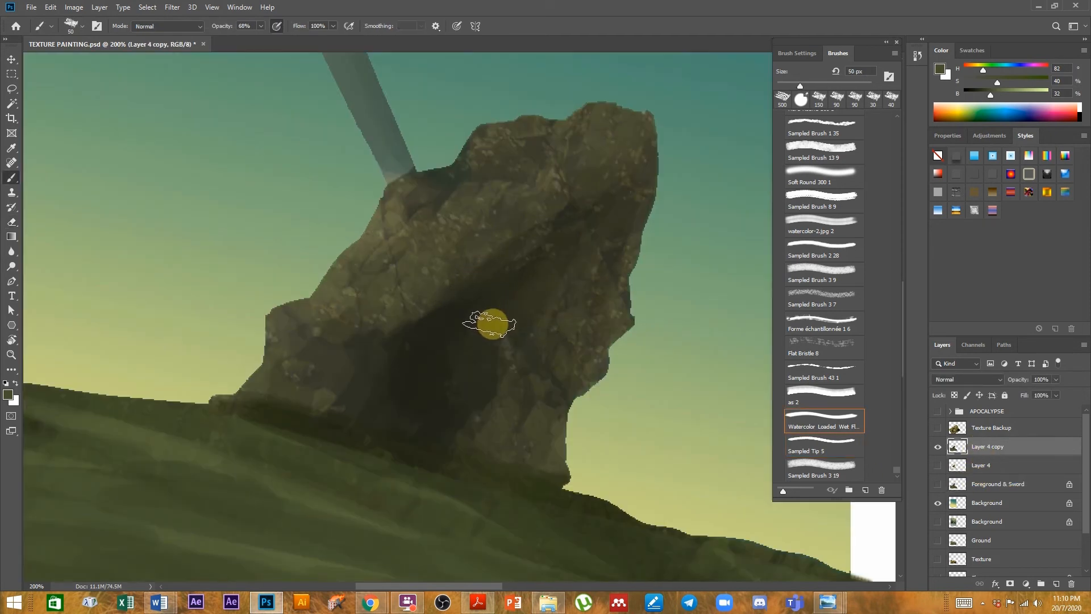
drag(495, 312, 496, 334)
scroll(495, 334, down, 2)
scroll(463, 316, up, 3)
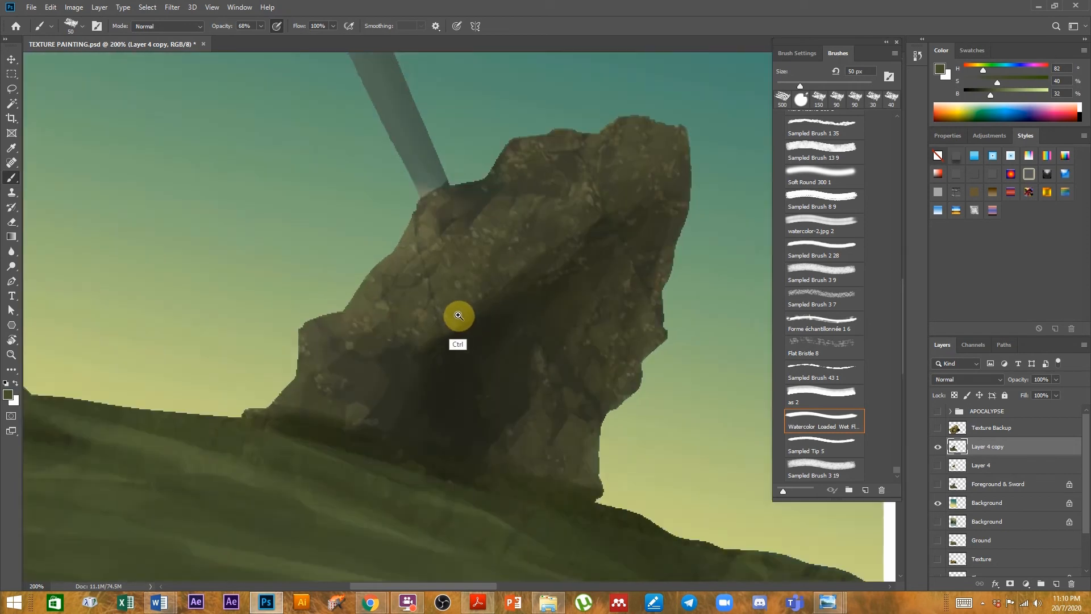
scroll(470, 310, down, 1)
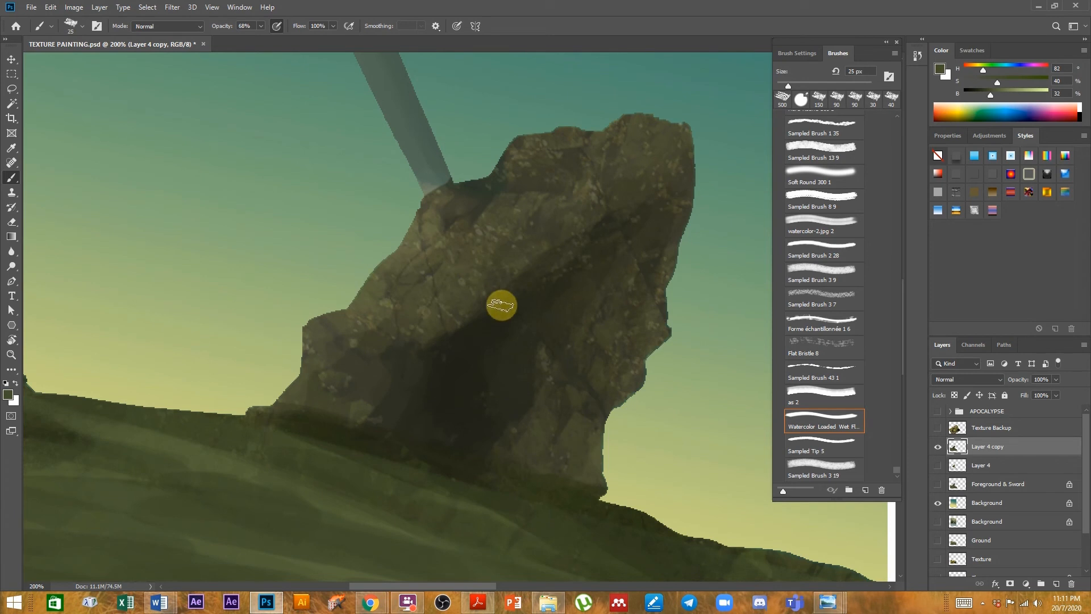
- Sample the rock's dark shadow colour and paint a thin crack from the central shadow up towards the sword
ctrl+alt+click(584, 341)
ctrl+alt+click(591, 328)
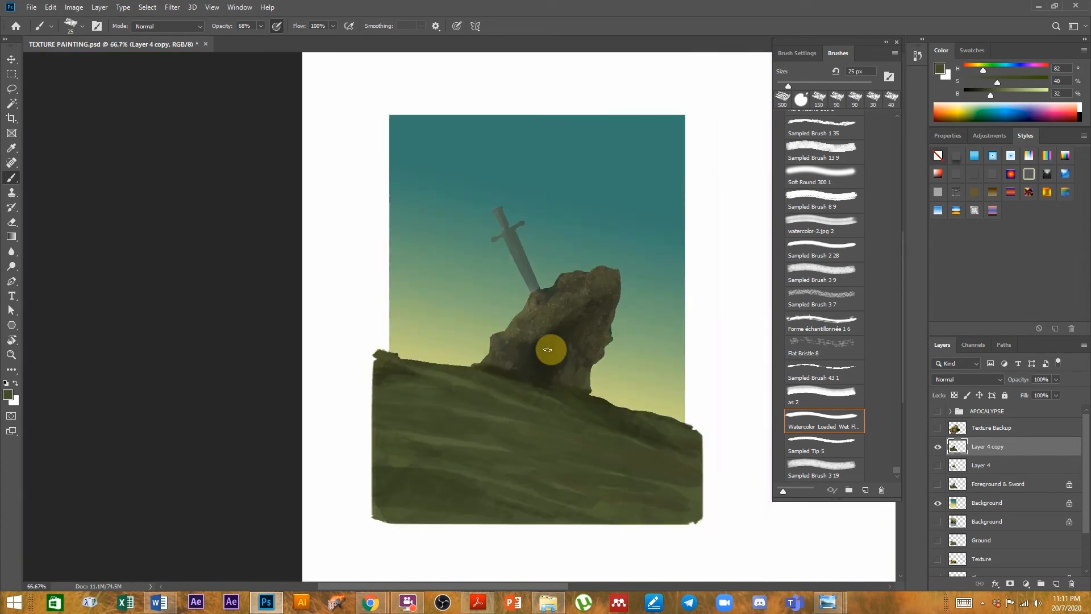
ctrl+click(550, 346)
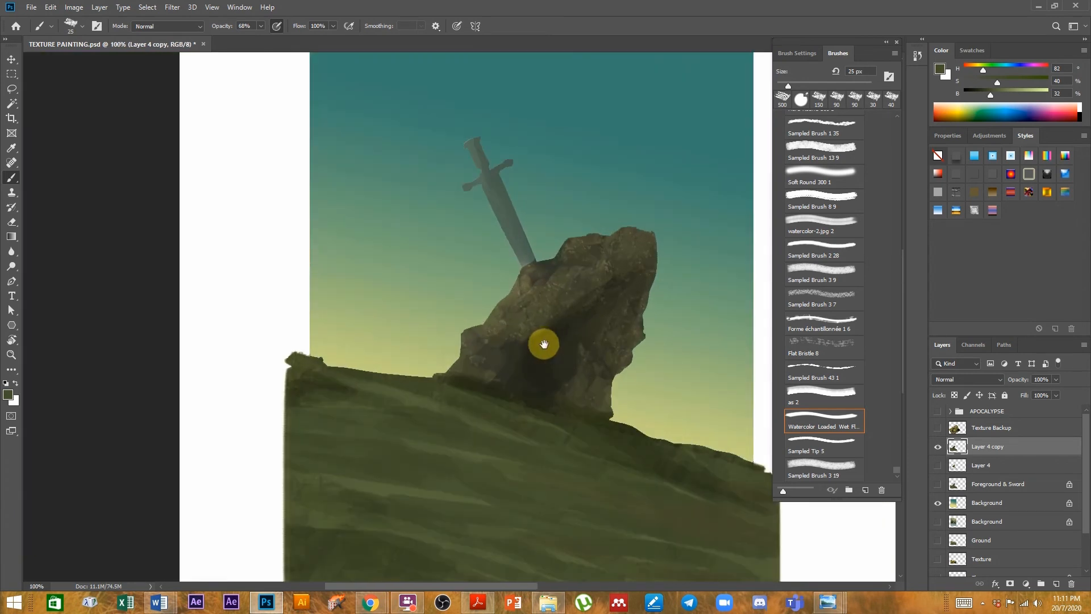
ctrl+click(545, 341)
alt+click(532, 341)
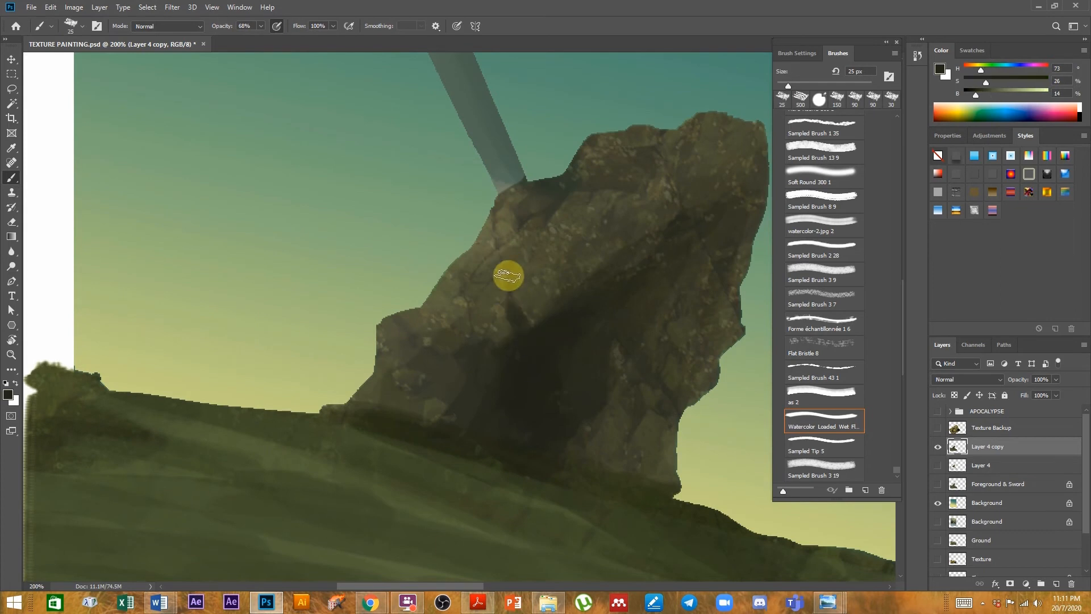
mouse_move(511, 276)
mouse_down()
mouse_move(492, 226)
mouse_move(498, 254)
mouse_up()
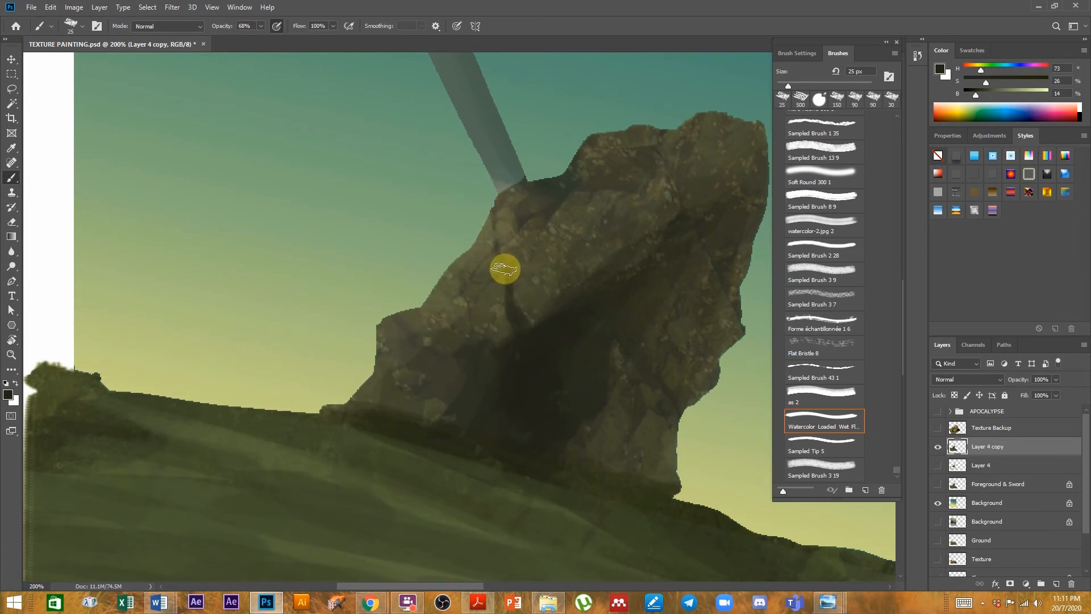
ctrl+click(540, 287)
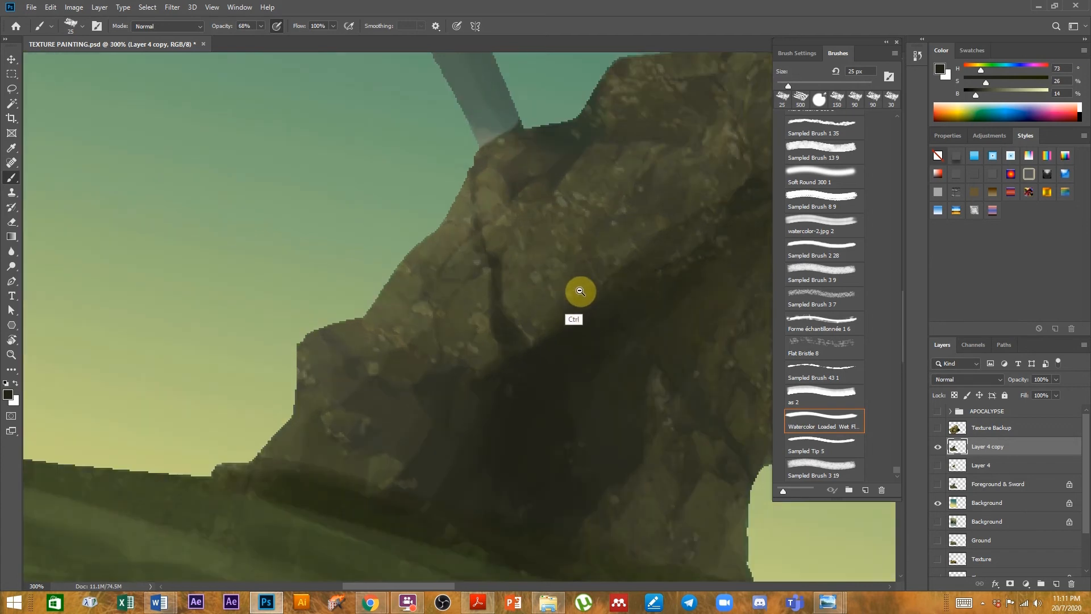
ctrl+alt+click(571, 287)
- Paint a dark crease across the upper rock, and refine the crack below the sword with sampled shadow tones and a 10 px brush
drag(603, 241, 503, 343)
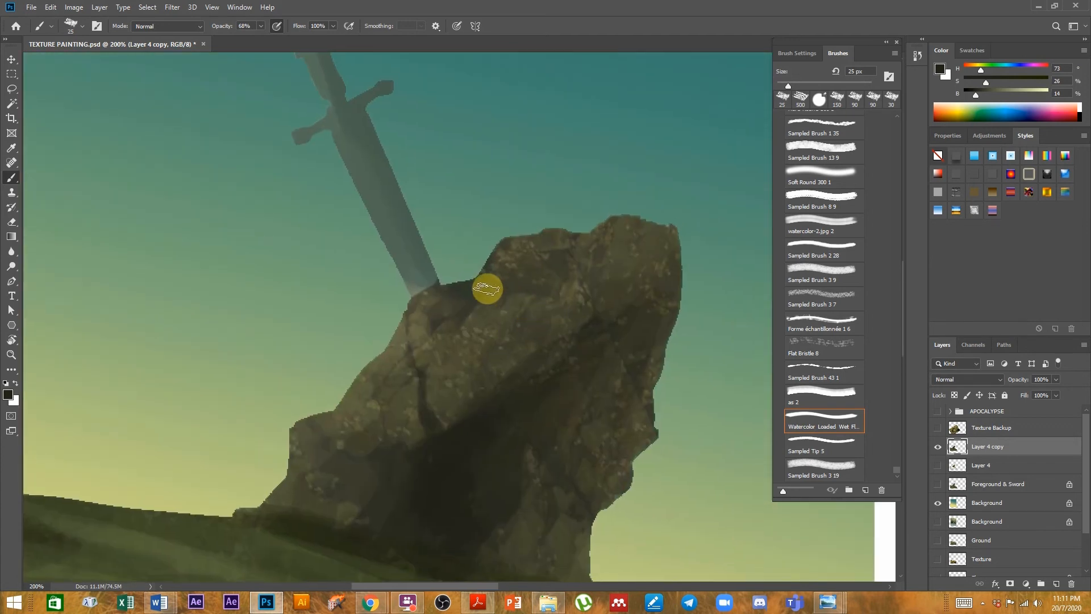
mouse_move(518, 290)
mouse_down()
mouse_move(548, 285)
mouse_move(523, 285)
mouse_up()
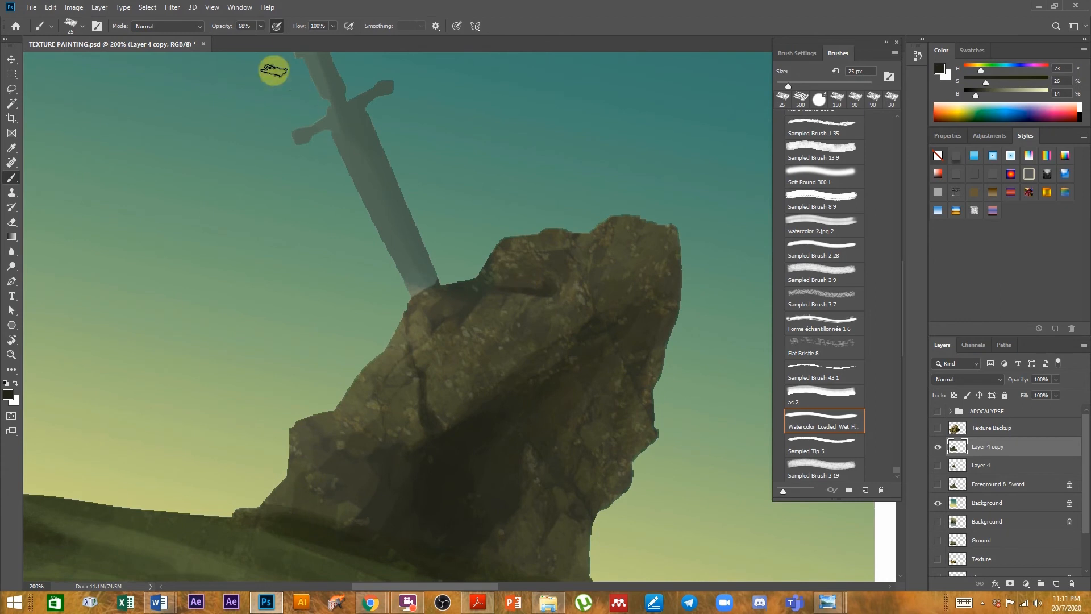
alt+click(531, 280)
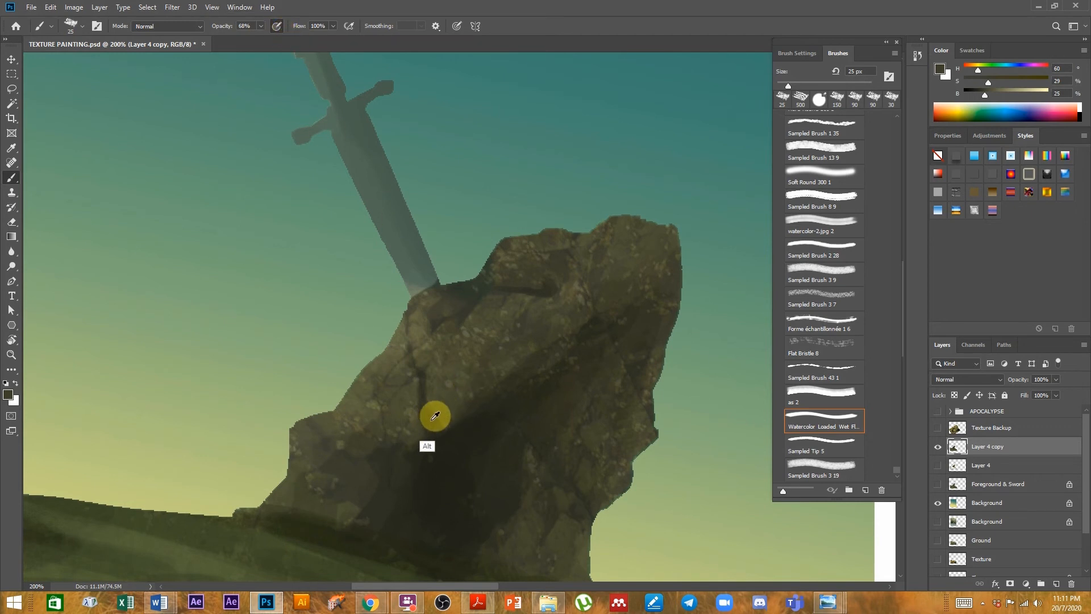
click(452, 441)
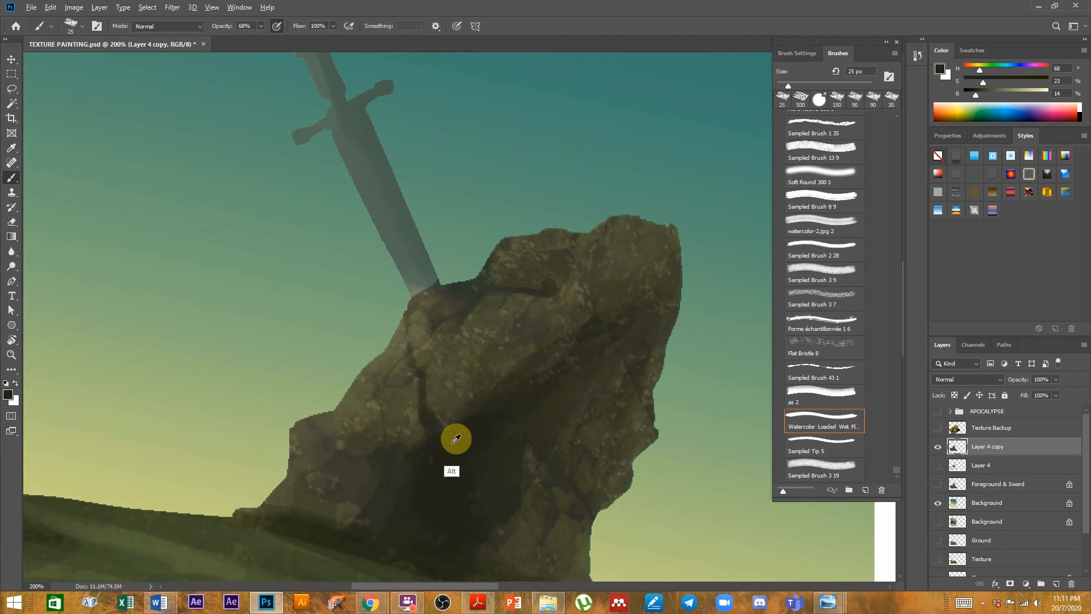
alt+click(472, 433)
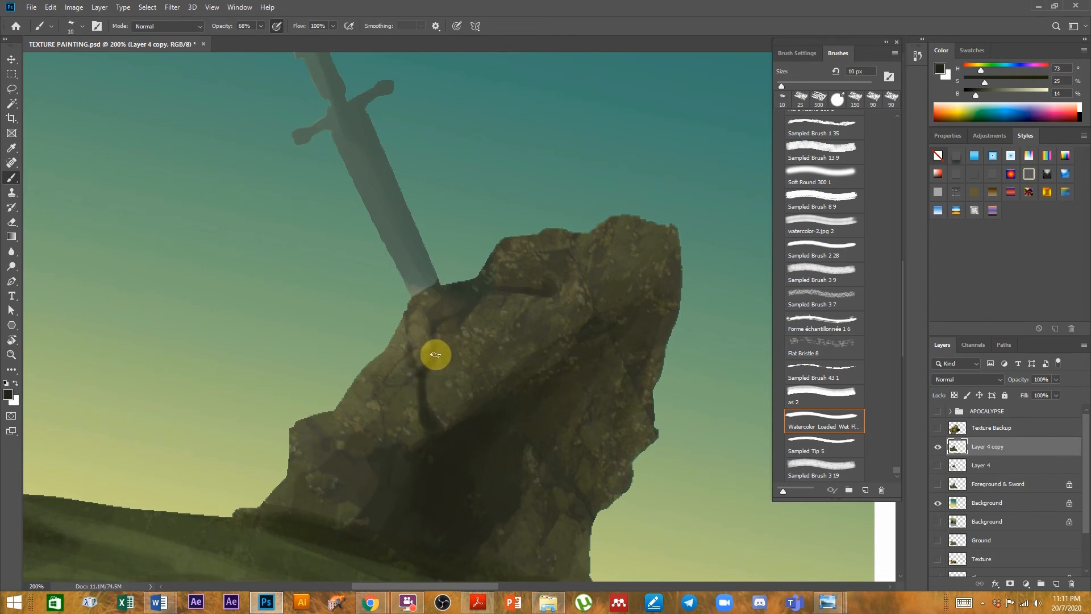
mouse_move(410, 340)
mouse_down()
mouse_move(428, 371)
mouse_move(437, 430)
mouse_up()
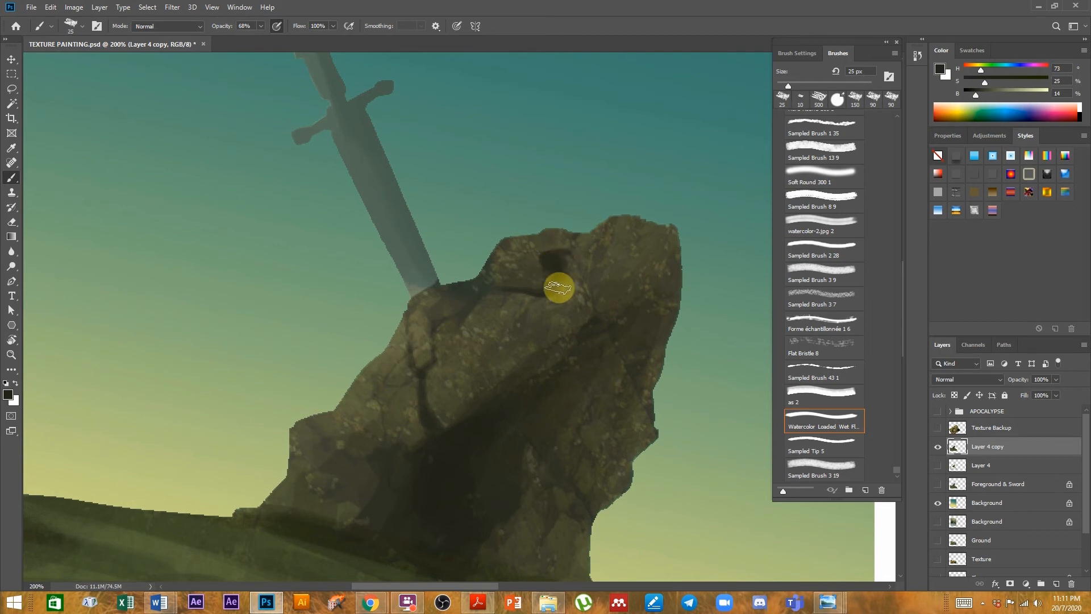
- Shape the raised block near the rock's top with sampled dark and mid rock tones, using the 25 px brush
alt+click(560, 353)
mouse_move(518, 261)
mouse_down()
mouse_move(560, 280)
mouse_move(546, 262)
mouse_up()
alt+click(526, 262)
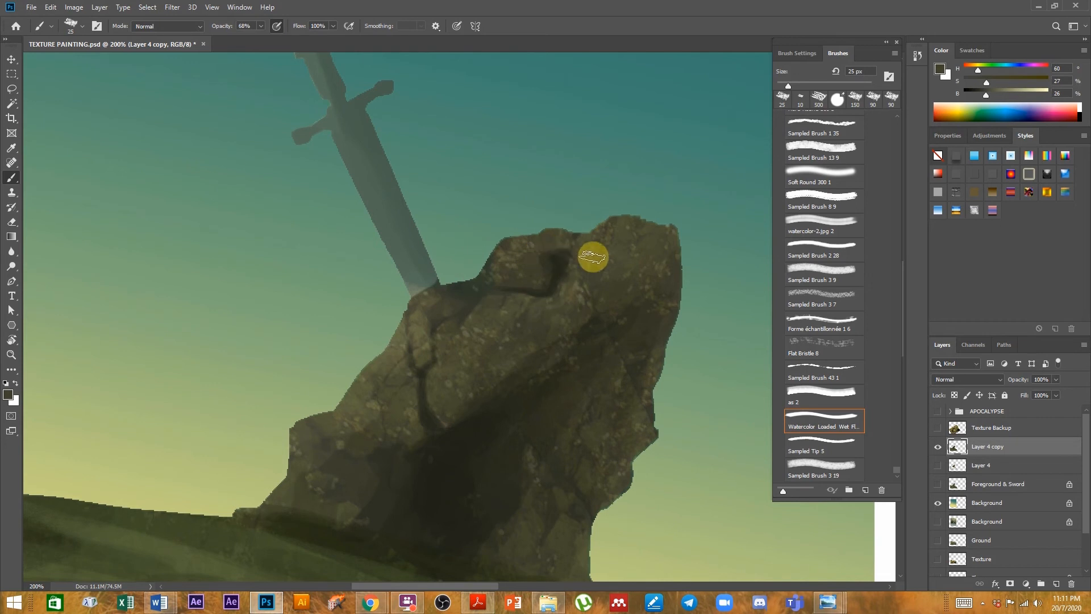
alt+click(500, 312)
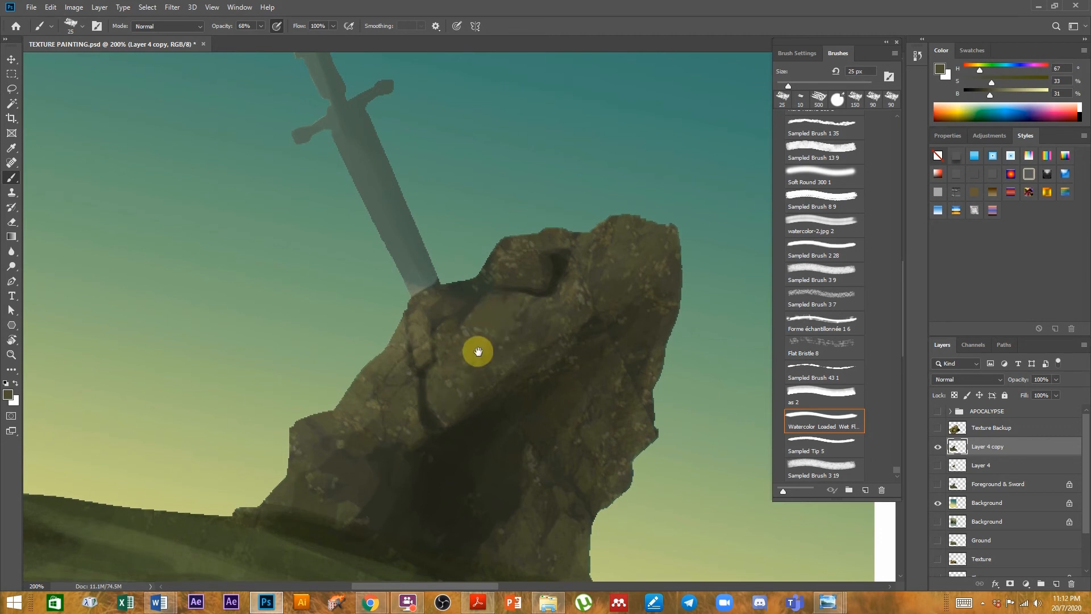
- Sample the rock's dark shadow colour and deepen the shadow across its centre and right side with a 45 px brush
scroll(475, 352, down, 2)
scroll(476, 353, left, 2)
alt+click(475, 414)
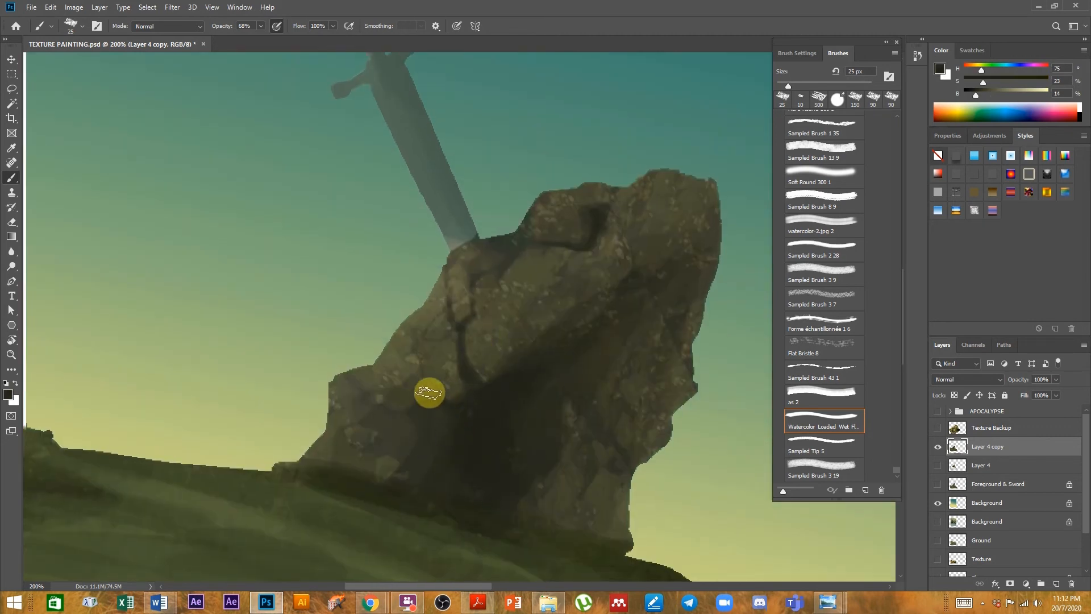
key(bracketleft)
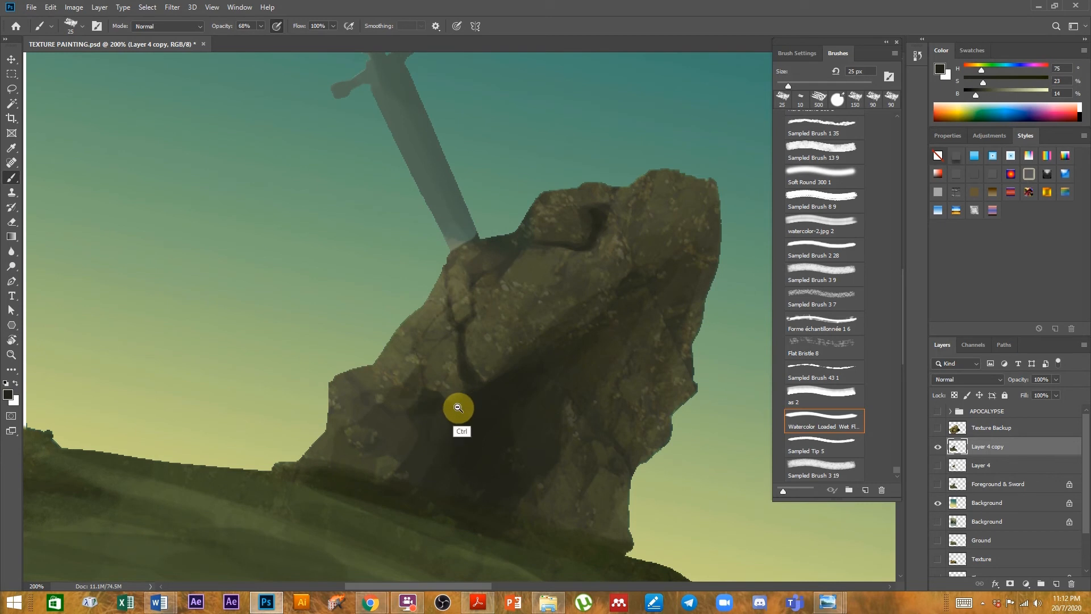
scroll(449, 405, down, 1)
key(bracketright)
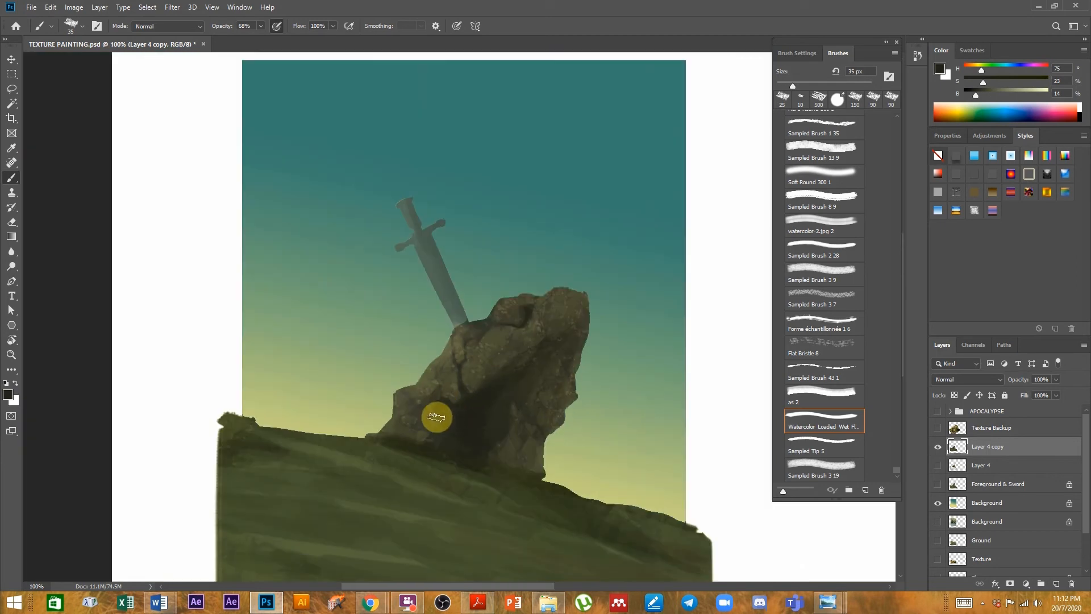
key(bracketright)
key(bracketright)
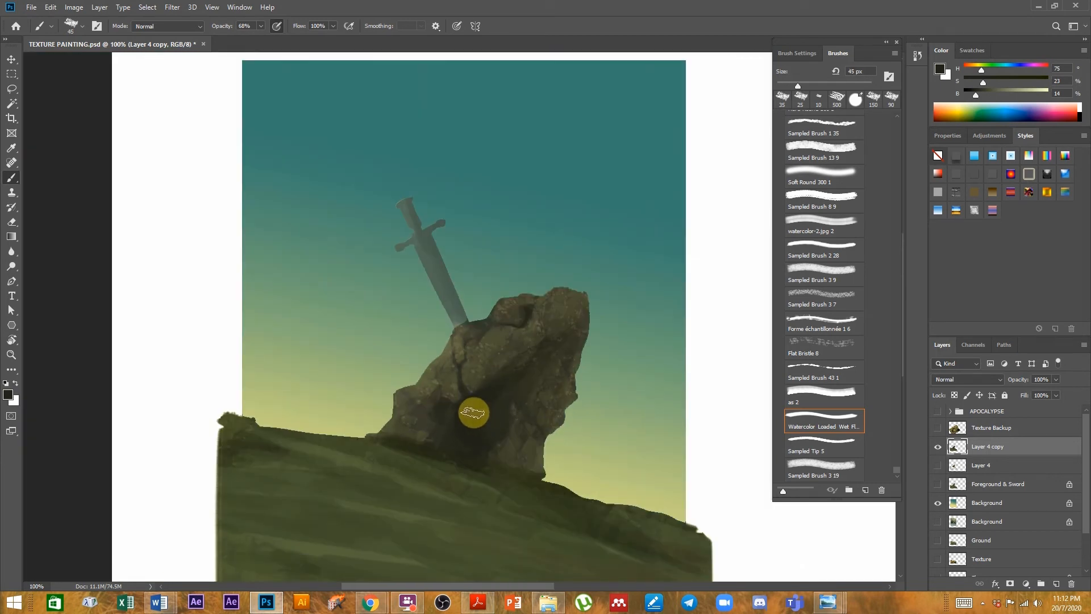
mouse_move(522, 418)
mouse_down()
mouse_move(503, 407)
mouse_move(507, 431)
mouse_move(517, 410)
mouse_move(540, 429)
mouse_move(526, 392)
mouse_move(550, 370)
mouse_move(539, 399)
mouse_move(545, 366)
mouse_up()
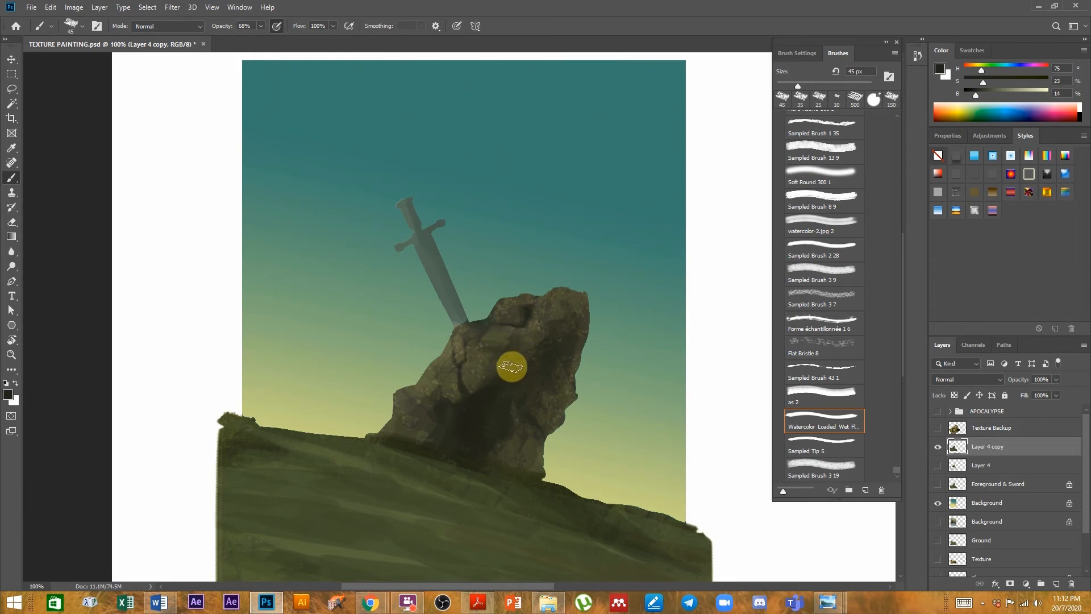
- Sample dark shadow tones from the rock's lower part and paint over its lower left face and base
alt+click(437, 401)
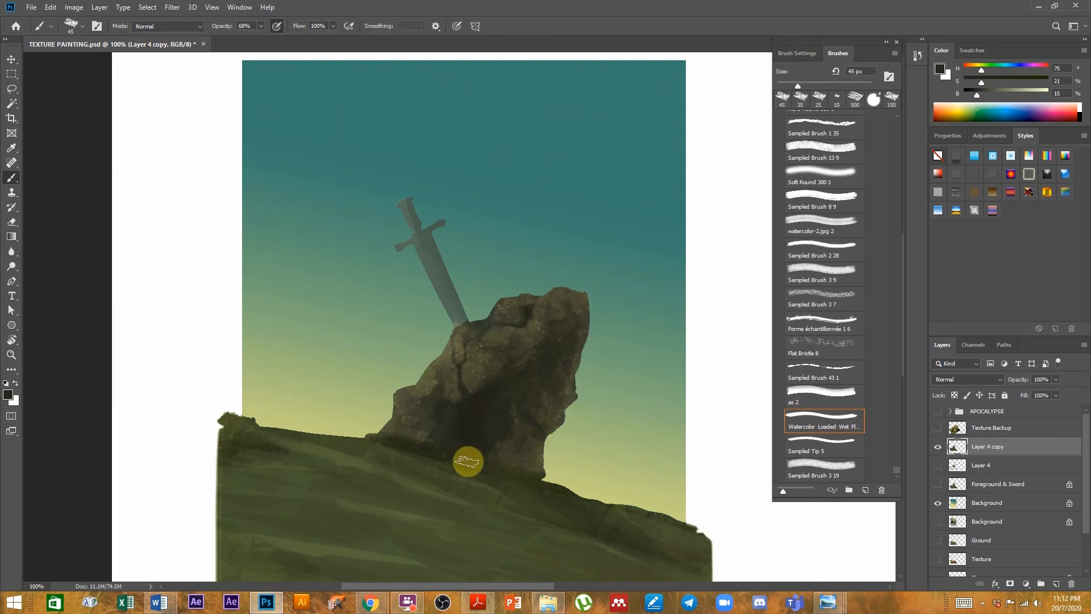
alt+click(445, 419)
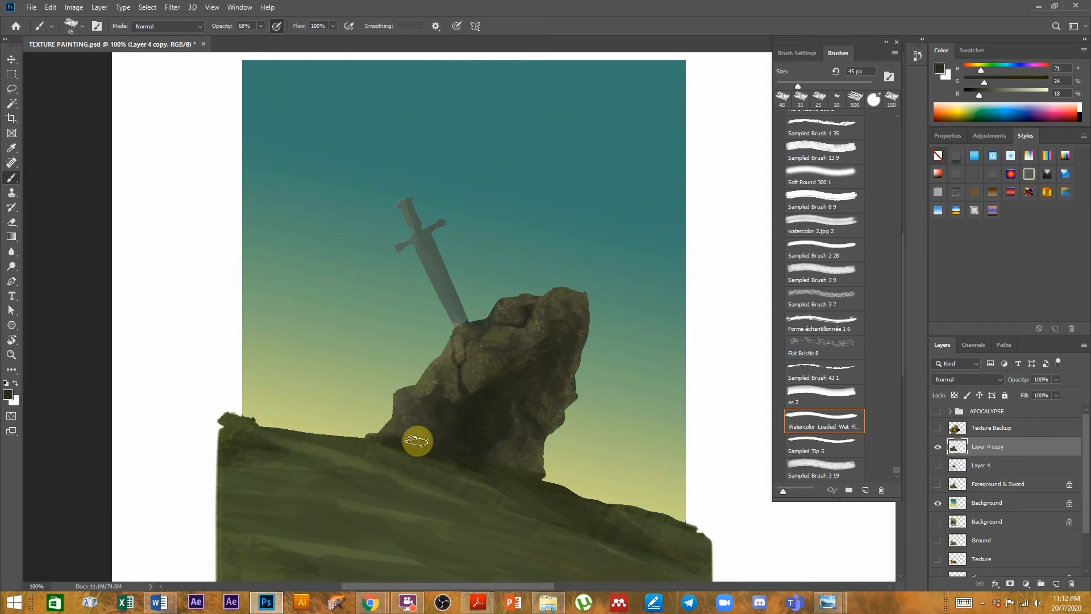
mouse_move(432, 411)
mouse_down()
mouse_move(419, 415)
mouse_move(438, 415)
mouse_up()
alt+click(492, 443)
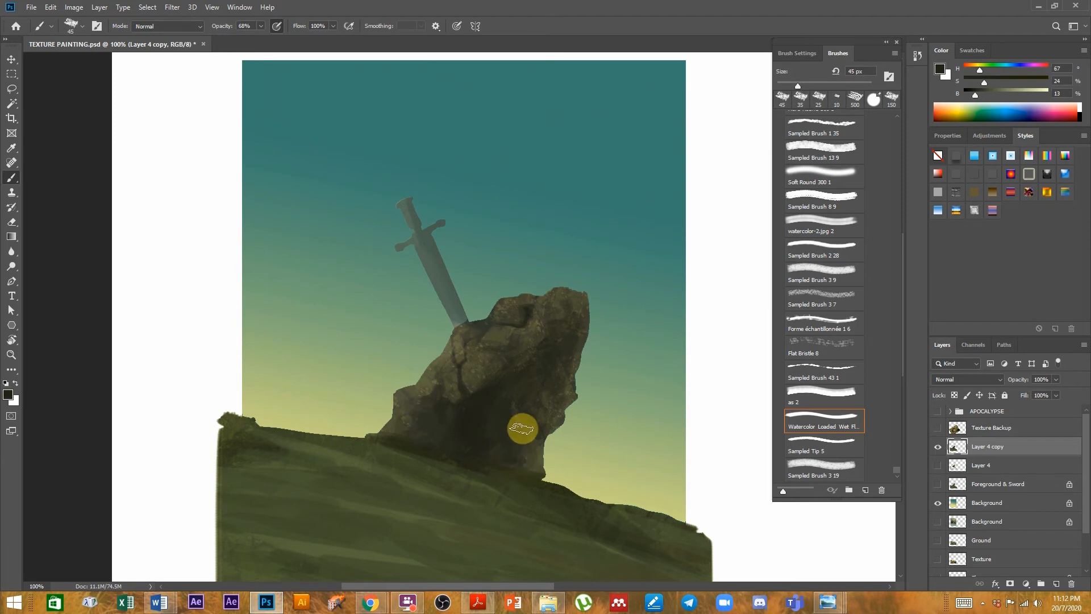
- Sample a mid olive tone beside the central crack and paint it along the edge of the shadow
alt+click(478, 370)
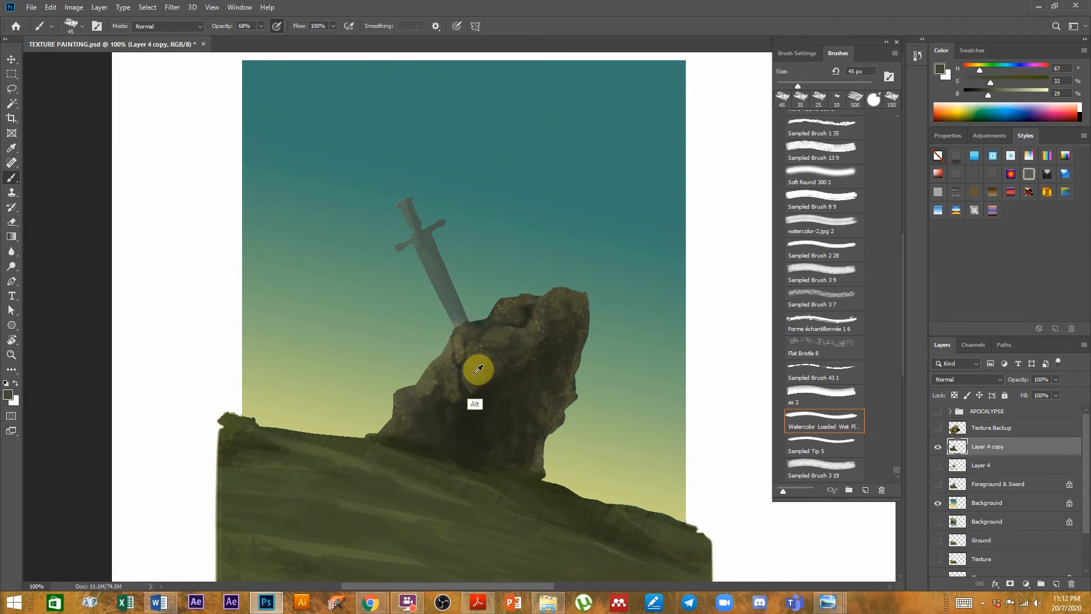
mouse_move(471, 370)
mouse_down()
mouse_move(482, 360)
mouse_move(478, 370)
mouse_up()
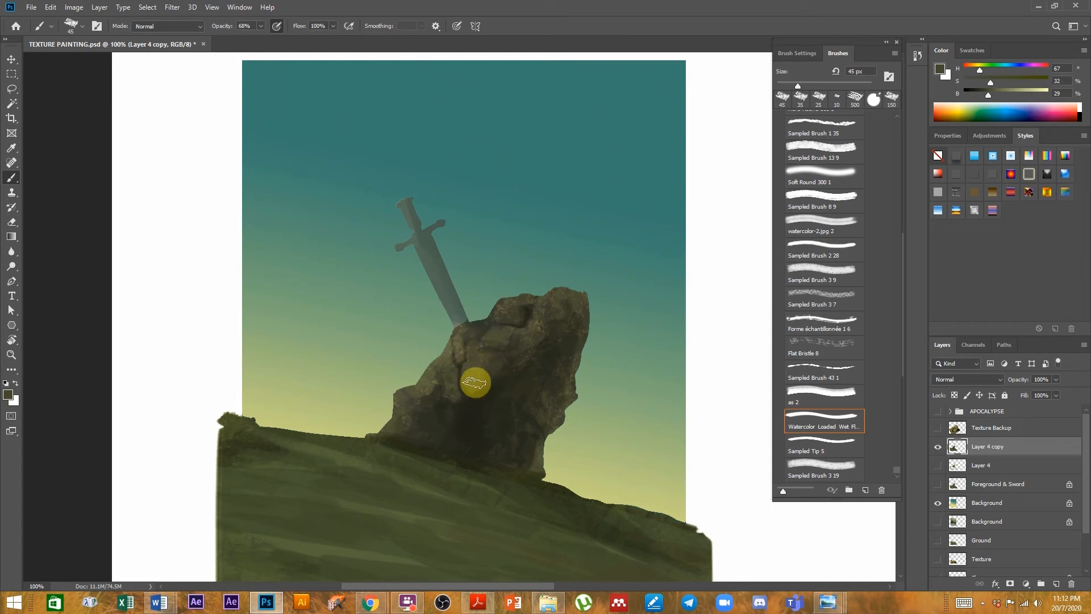
mouse_move(489, 375)
mouse_down()
mouse_move(453, 363)
mouse_move(448, 389)
mouse_up()
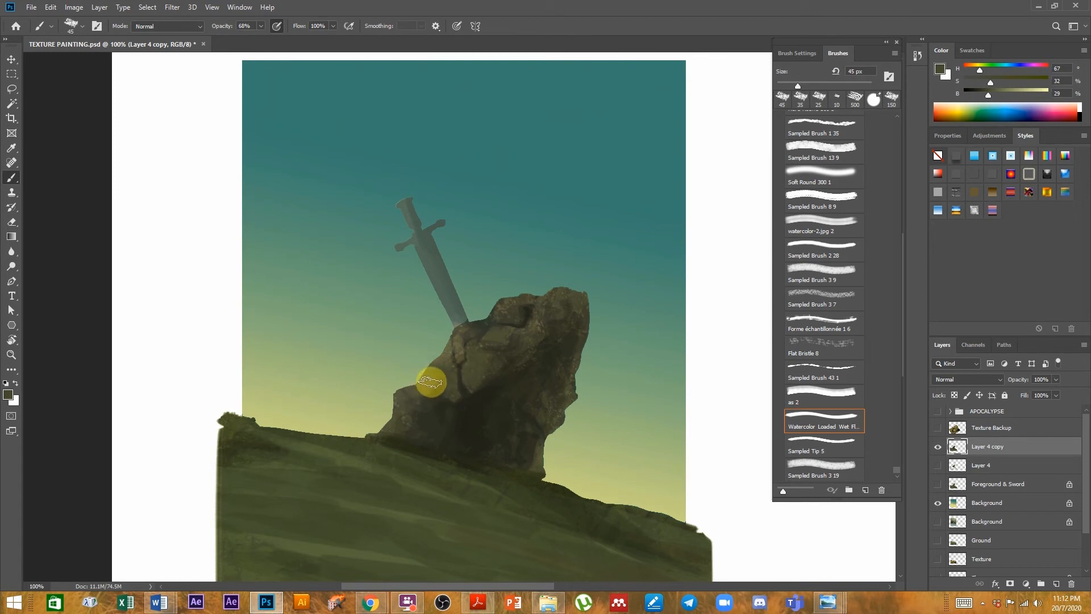
- Sample the pale yellow-green sky, set the brush mode to Color Dodge, and try a stroke on the rock's left edge
click(271, 418)
click(312, 405)
drag(311, 406, 299, 419)
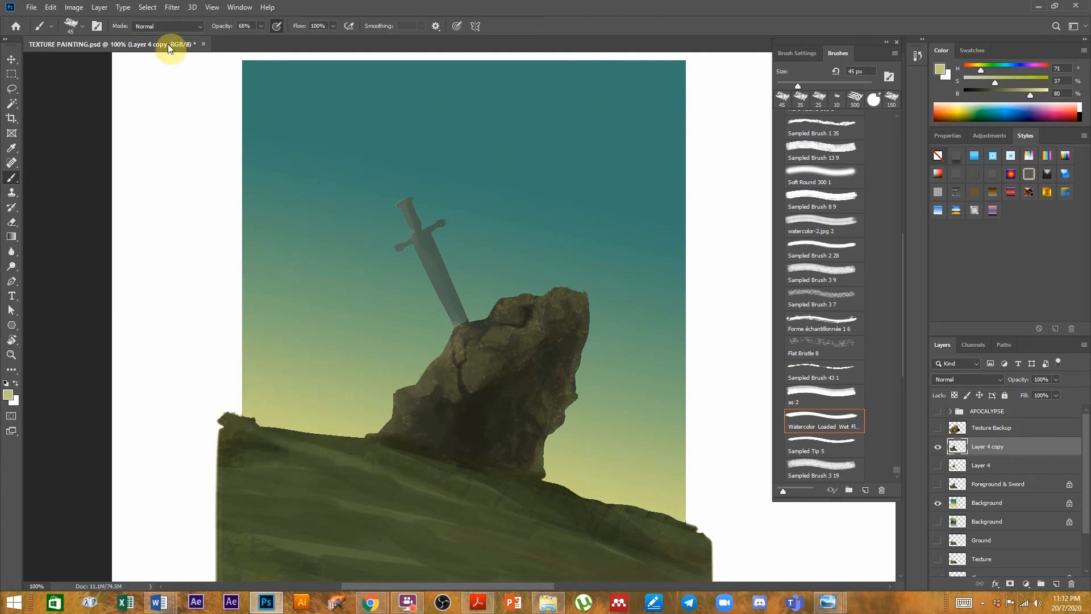
click(166, 26)
click(170, 147)
drag(401, 377, 406, 418)
key(ctrl+z)
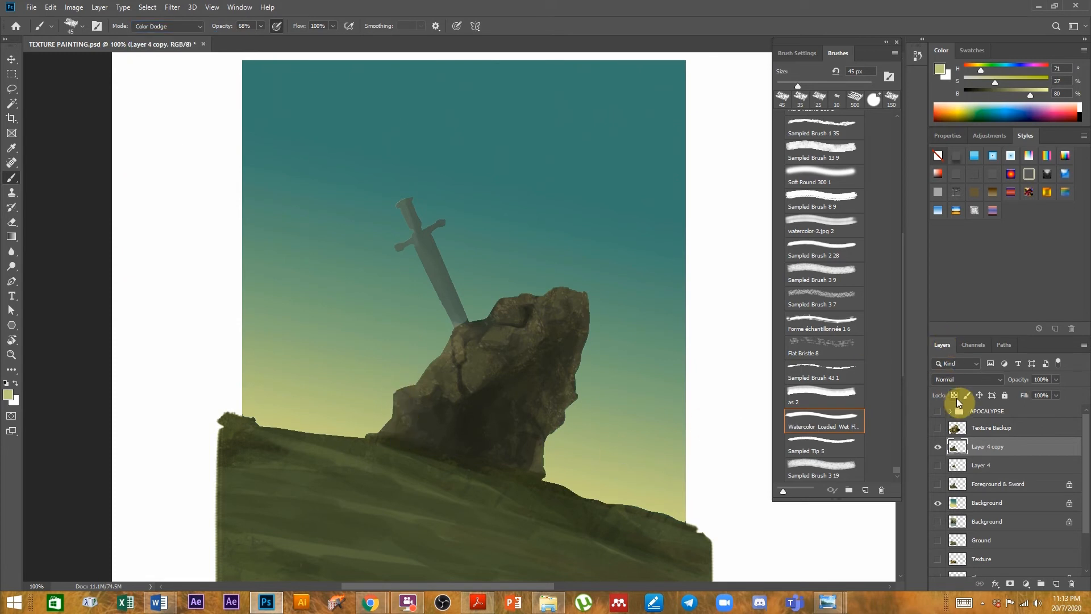
- Compare the rock layer hidden and shown, then paint a glow on the left ledge with sky green sampled beside the rock
click(939, 446)
click(939, 447)
alt+click(382, 378)
drag(401, 405, 415, 422)
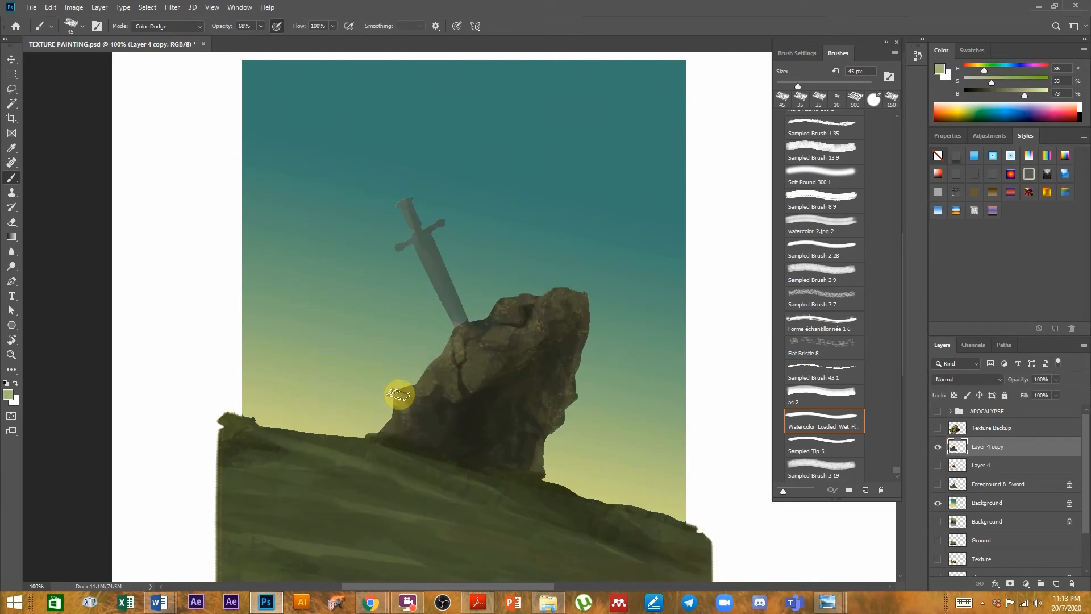
ctrl+space+click(424, 389)
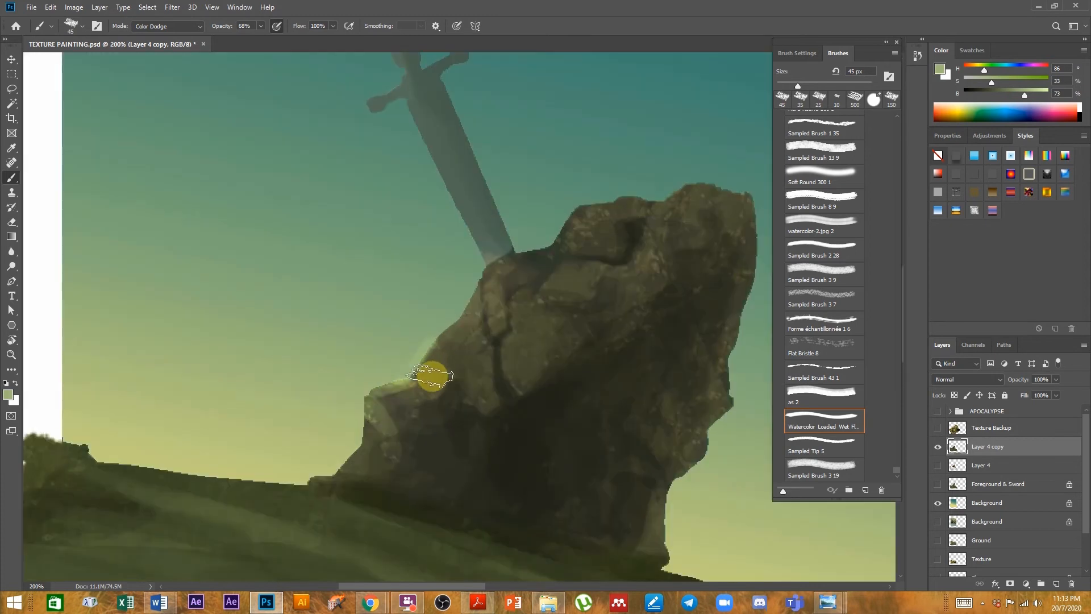
- Lock the layer's transparent pixels and paint Color Dodge rim light along the rock's left and upper edges and left facets
click(955, 395)
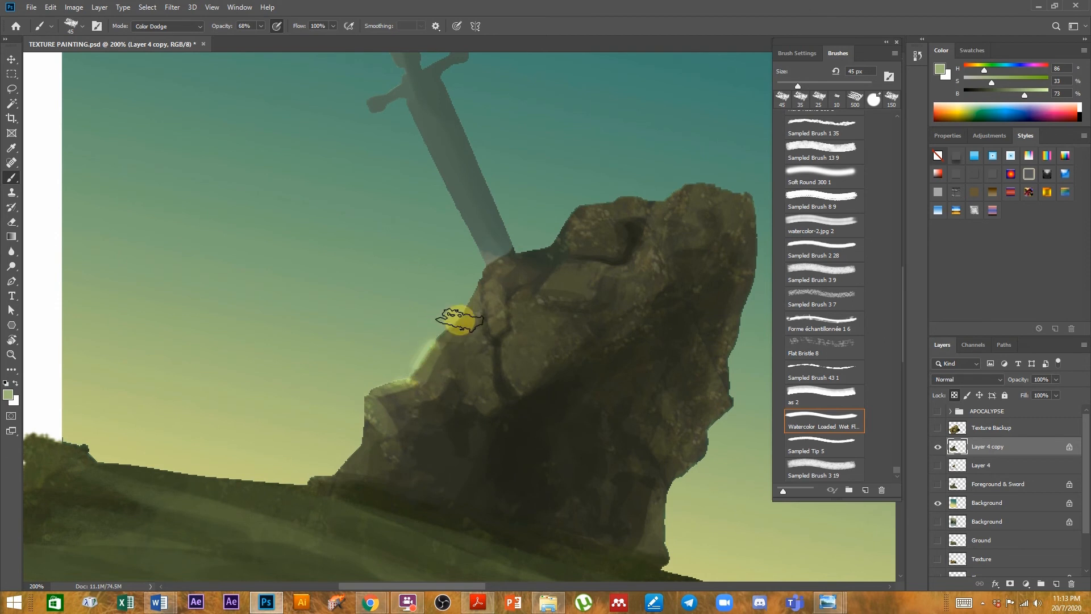
mouse_move(460, 331)
mouse_down()
mouse_move(489, 289)
mouse_move(462, 320)
mouse_move(483, 279)
mouse_move(509, 261)
mouse_move(478, 292)
mouse_move(486, 262)
mouse_move(549, 243)
mouse_move(533, 251)
mouse_move(597, 186)
mouse_up()
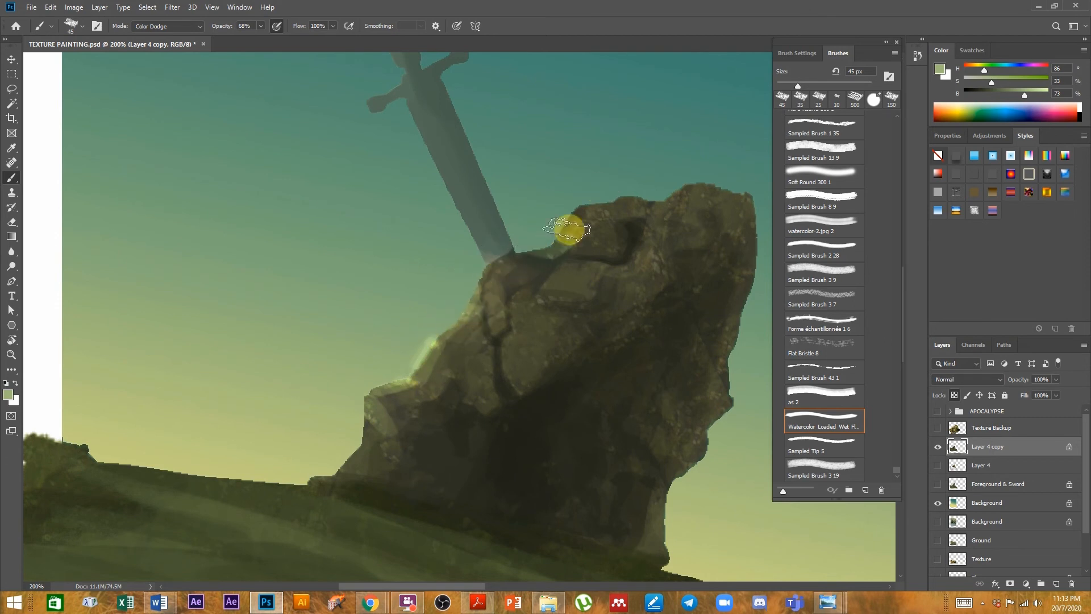
mouse_move(484, 311)
mouse_down()
mouse_move(415, 395)
mouse_move(376, 407)
mouse_move(374, 441)
mouse_move(367, 420)
mouse_move(371, 441)
mouse_move(402, 458)
mouse_move(379, 418)
mouse_move(409, 465)
mouse_move(389, 449)
mouse_move(377, 469)
mouse_move(359, 470)
mouse_move(380, 492)
mouse_up()
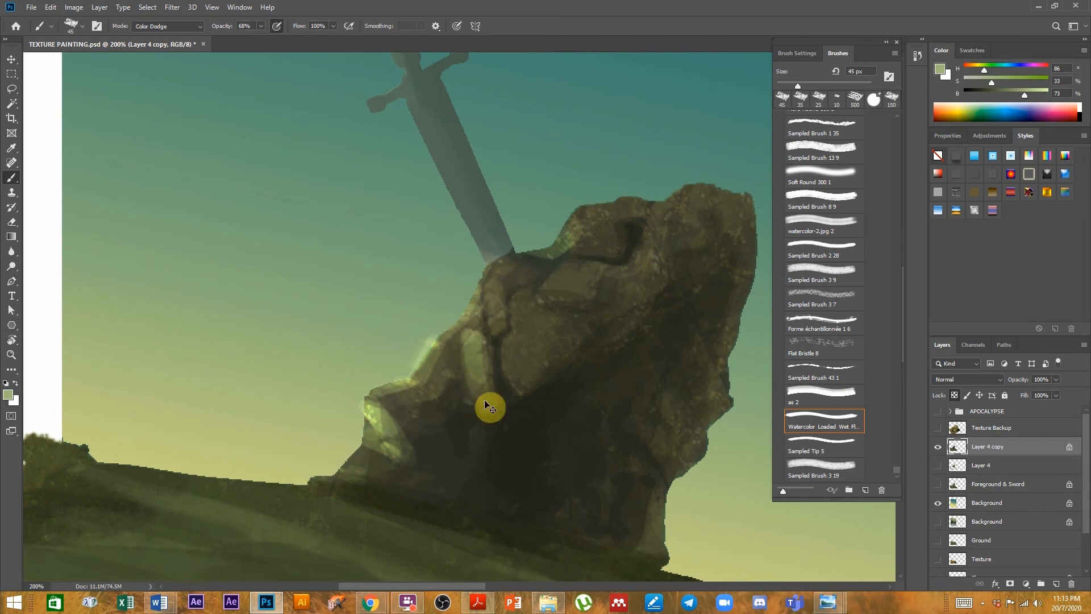
drag(483, 405, 556, 379)
ctrl+alt+click(556, 379)
- Return the brush mode to Normal and paint the lit left facets with light green tones sampled from the rock
click(154, 26)
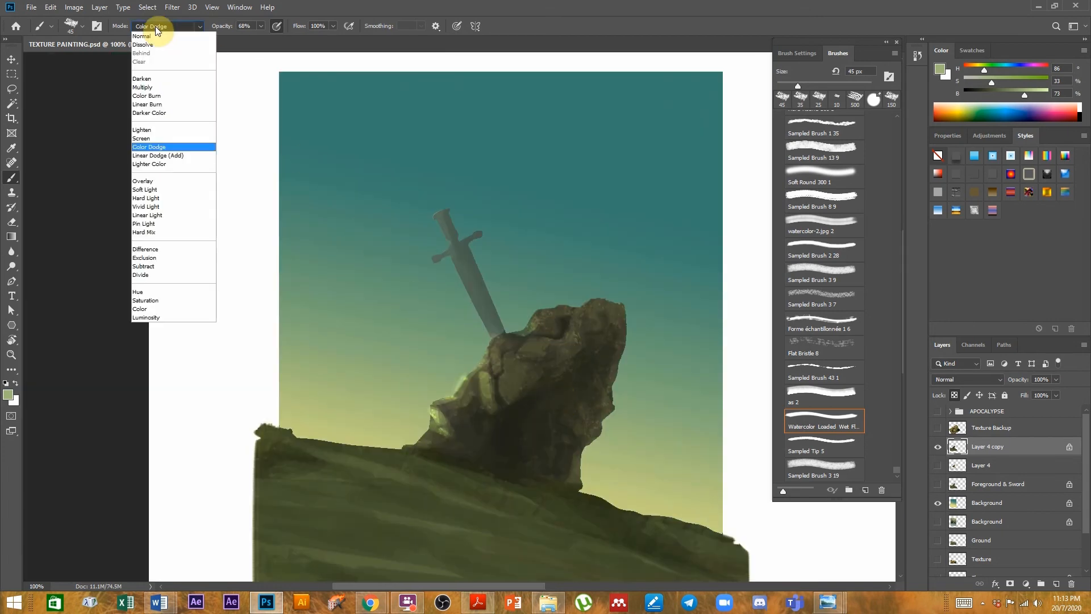
click(142, 36)
alt+click(486, 388)
drag(474, 382, 446, 411)
alt+click(432, 424)
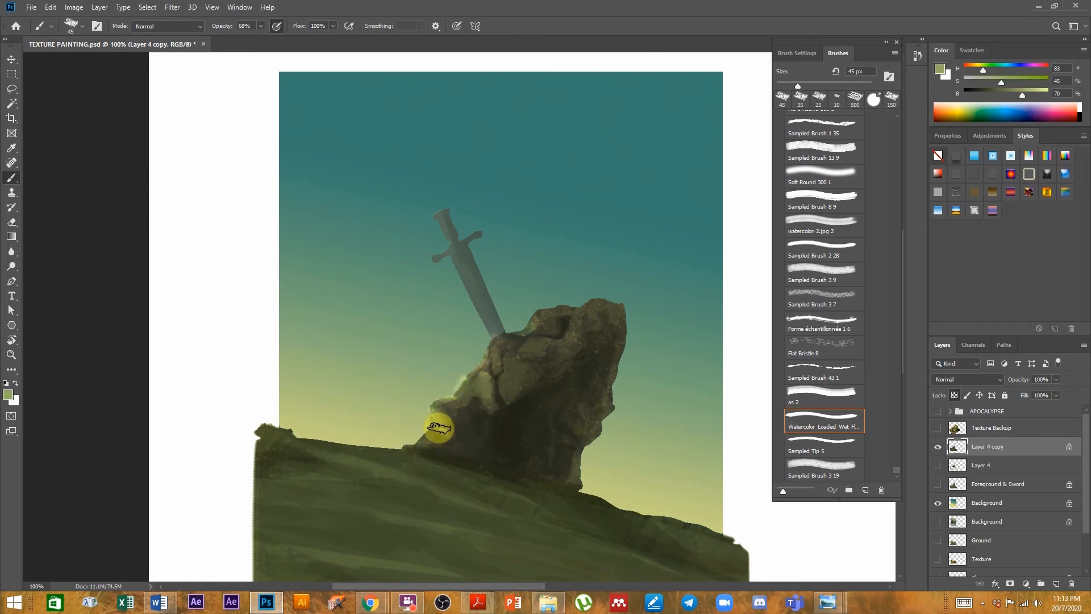
mouse_move(456, 452)
mouse_down()
mouse_move(465, 430)
mouse_move(489, 435)
mouse_up()
scroll(489, 435, up, 5)
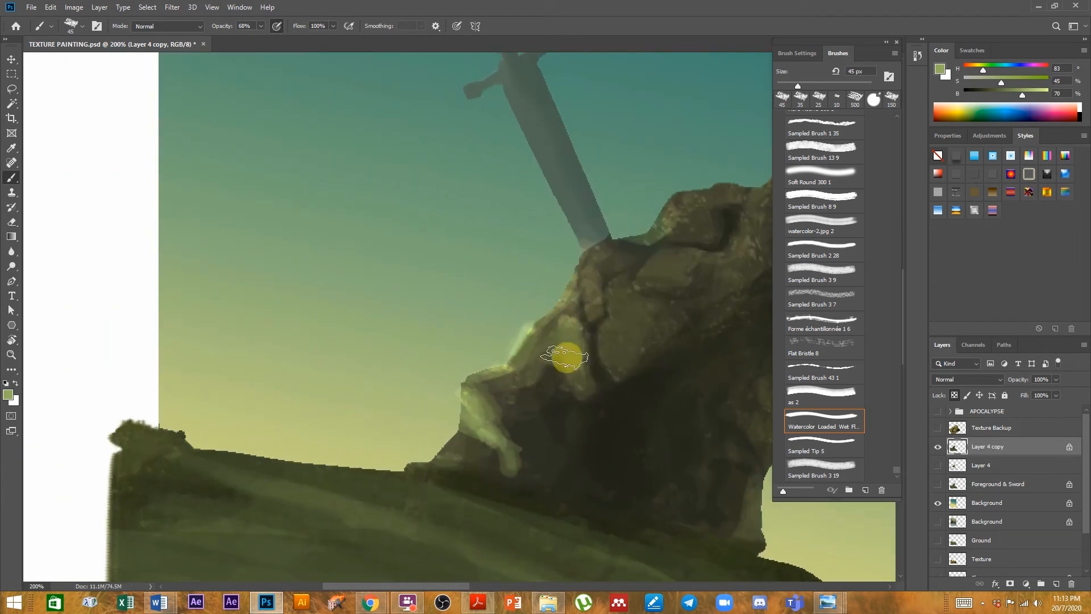
scroll(517, 426, up, 2)
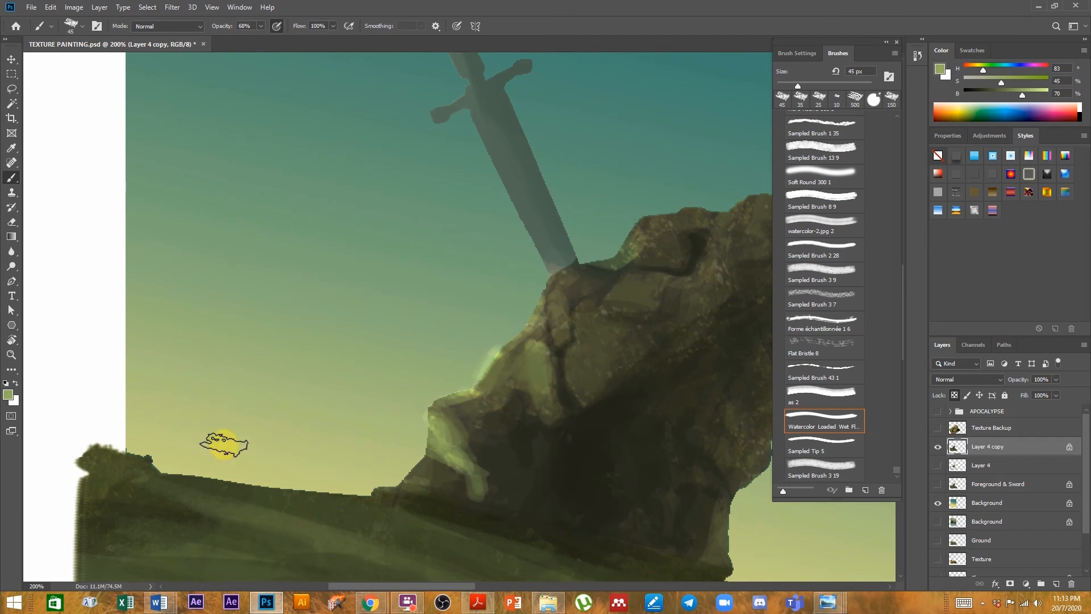
mouse_move(414, 451)
mouse_down()
mouse_move(292, 402)
mouse_move(402, 434)
mouse_up()
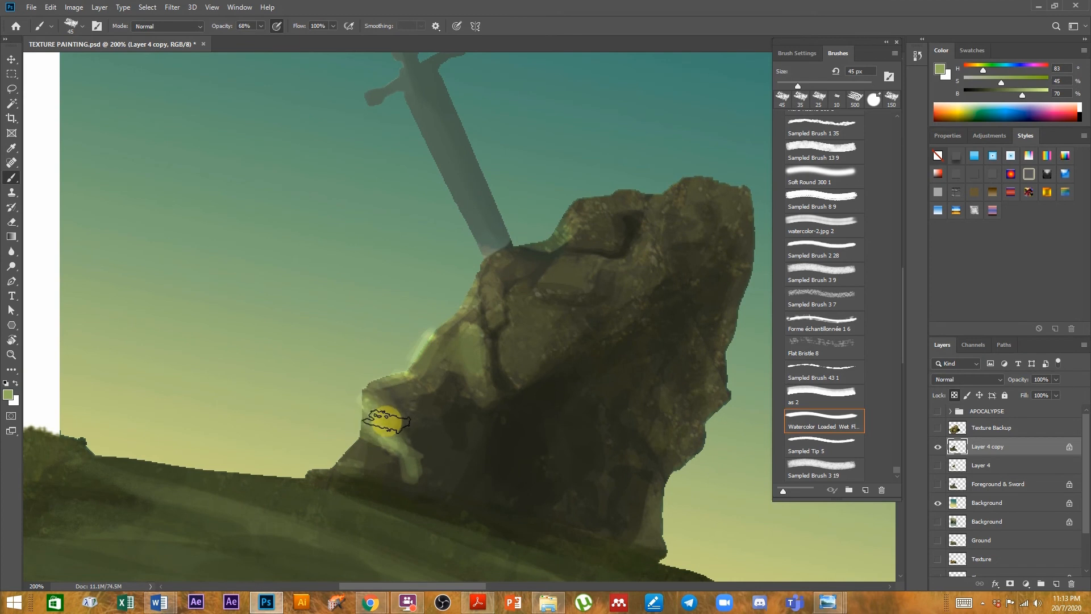
- Carve the highlight on the lower left ledge back into shape with sampled dark and mid rock tones
click(154, 27)
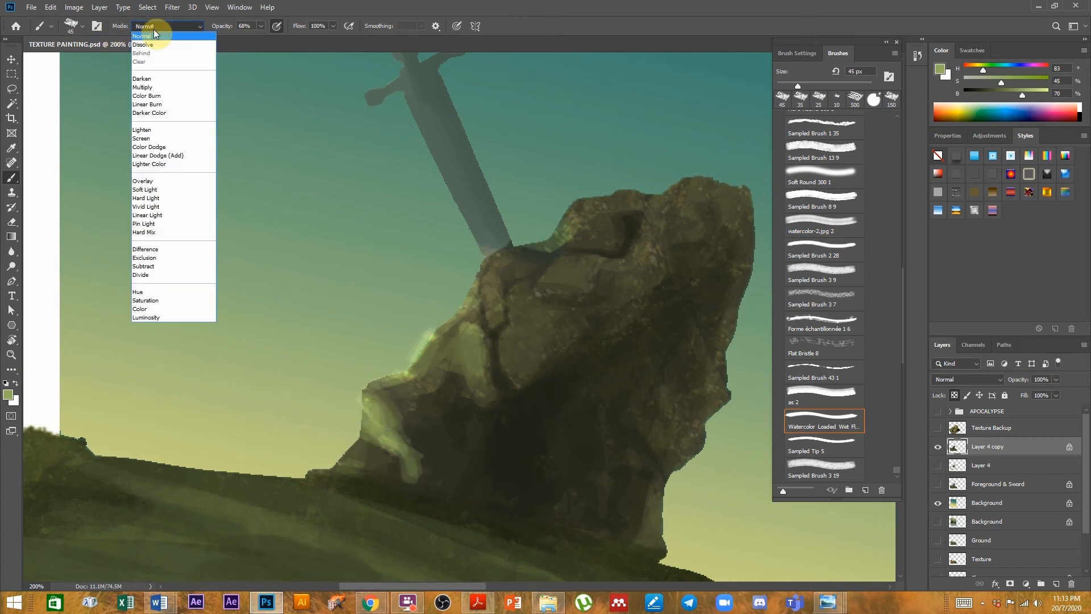
click(145, 35)
mouse_move(390, 434)
mouse_down()
mouse_move(424, 434)
mouse_move(398, 435)
mouse_move(400, 412)
mouse_move(397, 436)
mouse_move(416, 440)
mouse_move(418, 472)
mouse_move(422, 461)
mouse_move(417, 479)
mouse_move(439, 469)
mouse_move(433, 449)
mouse_move(416, 482)
mouse_up()
alt+click(425, 432)
alt+click(438, 455)
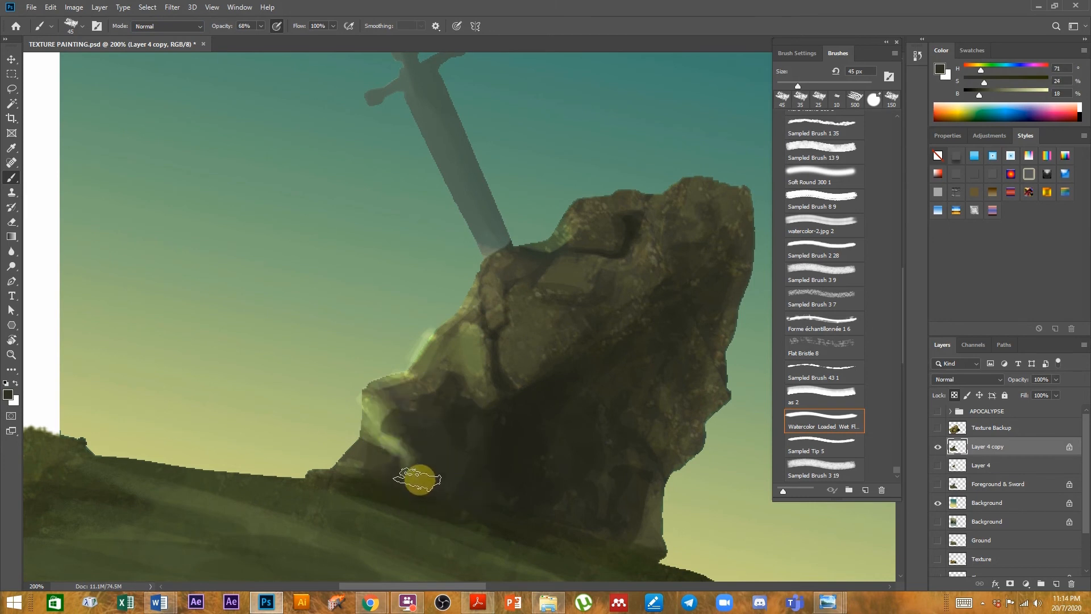
alt+click(425, 420)
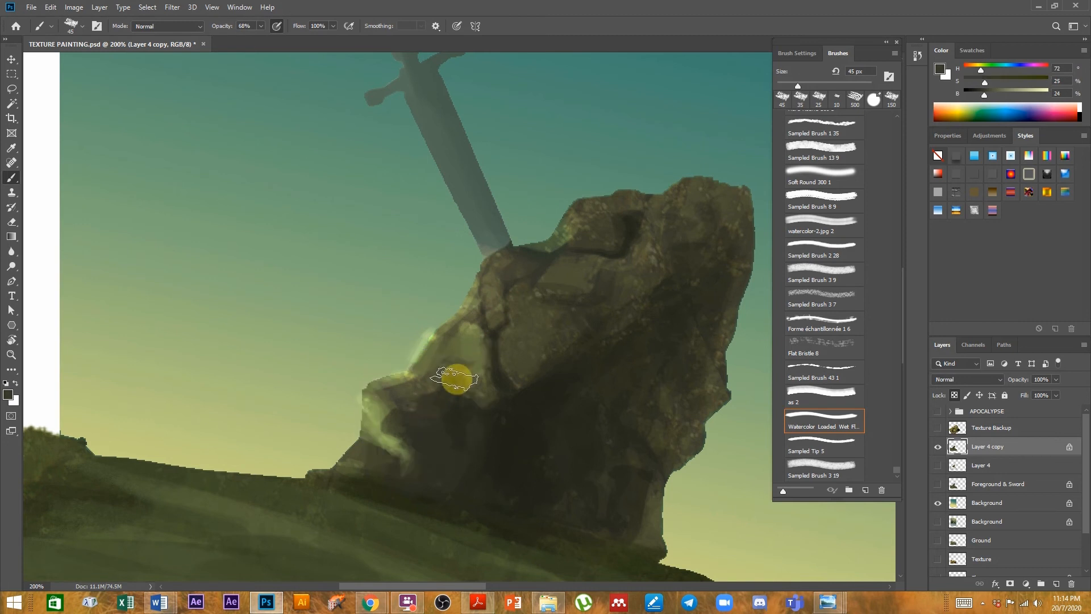
alt+click(486, 334)
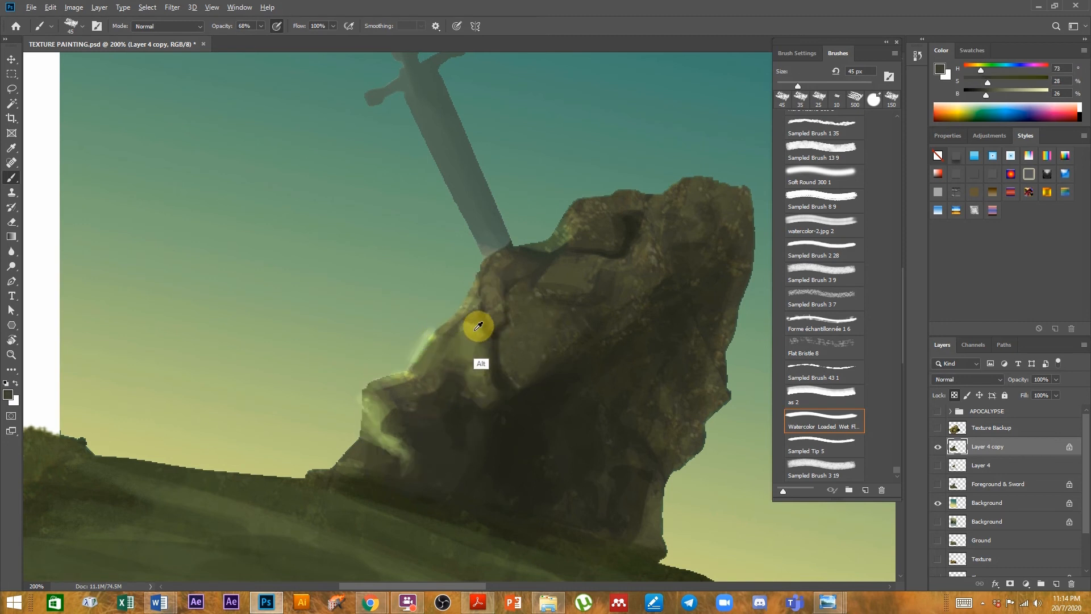
- Sample the ledge's light green and paint highlights on the facets below the sword with a 30 px brush
key(bracketleft)
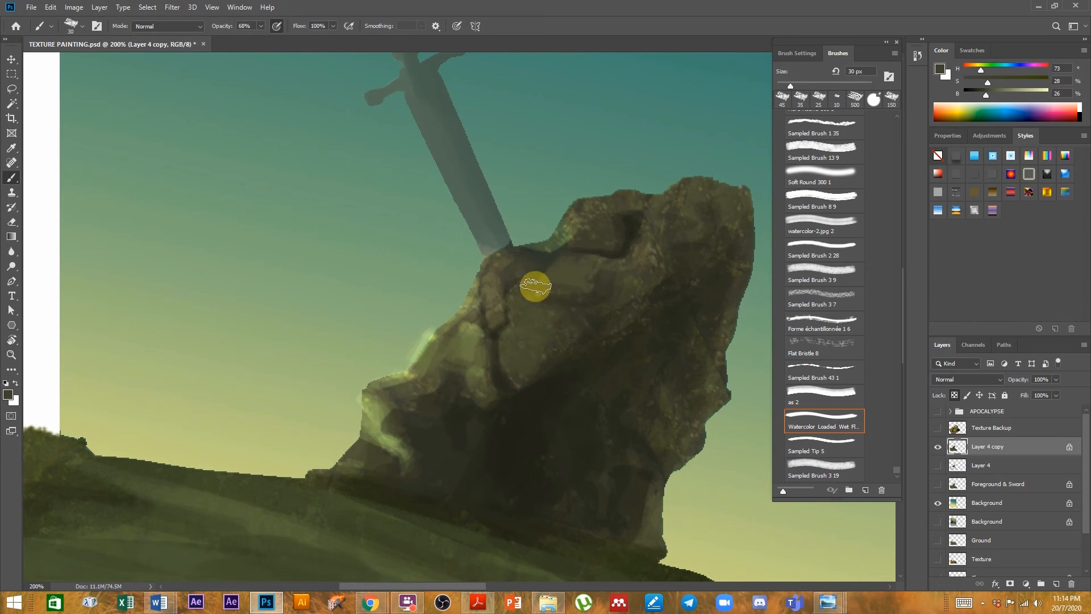
alt+click(377, 398)
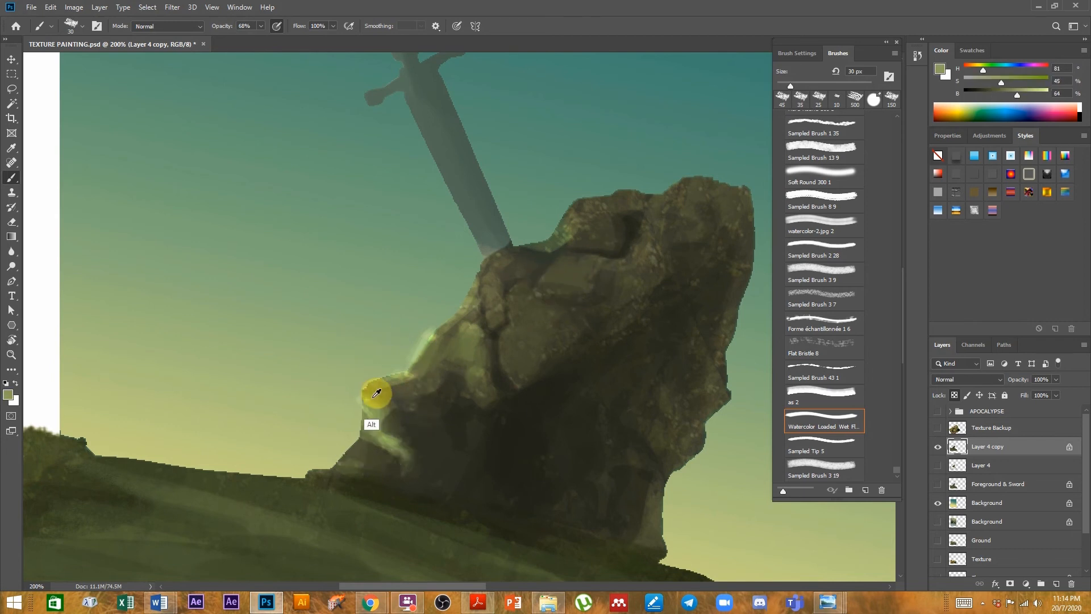
drag(541, 285, 581, 295)
mouse_move(521, 322)
mouse_down()
mouse_move(491, 285)
mouse_move(498, 320)
mouse_move(491, 278)
mouse_move(496, 319)
mouse_move(499, 274)
mouse_up()
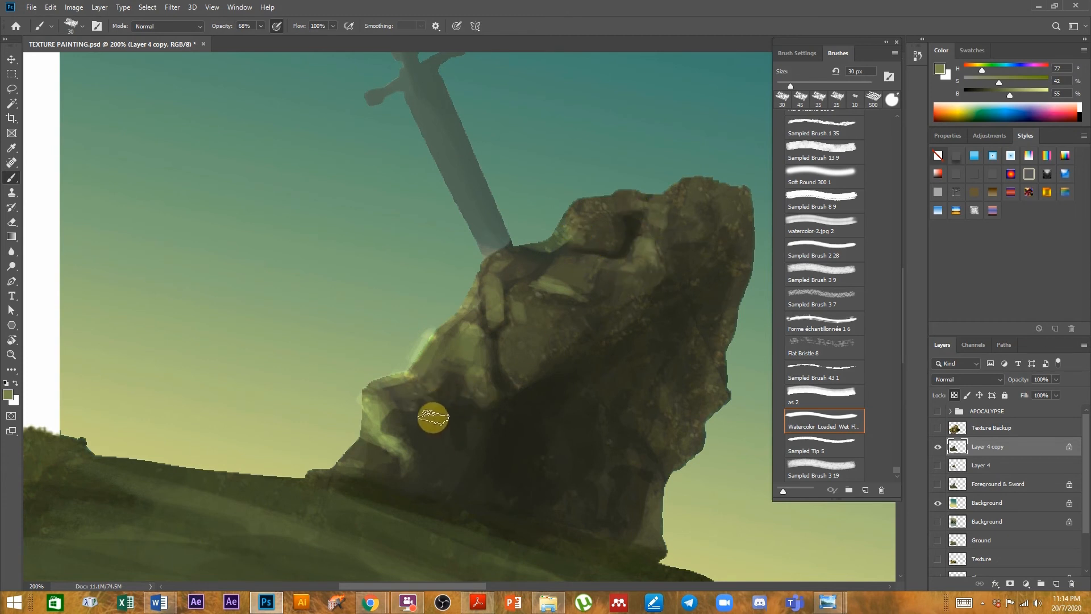
- Refine the light facets around the crack and upper slab with the olive green colour, using 15 px and 25 px brushes
ctrl+alt+click(582, 455)
ctrl+alt+click(583, 455)
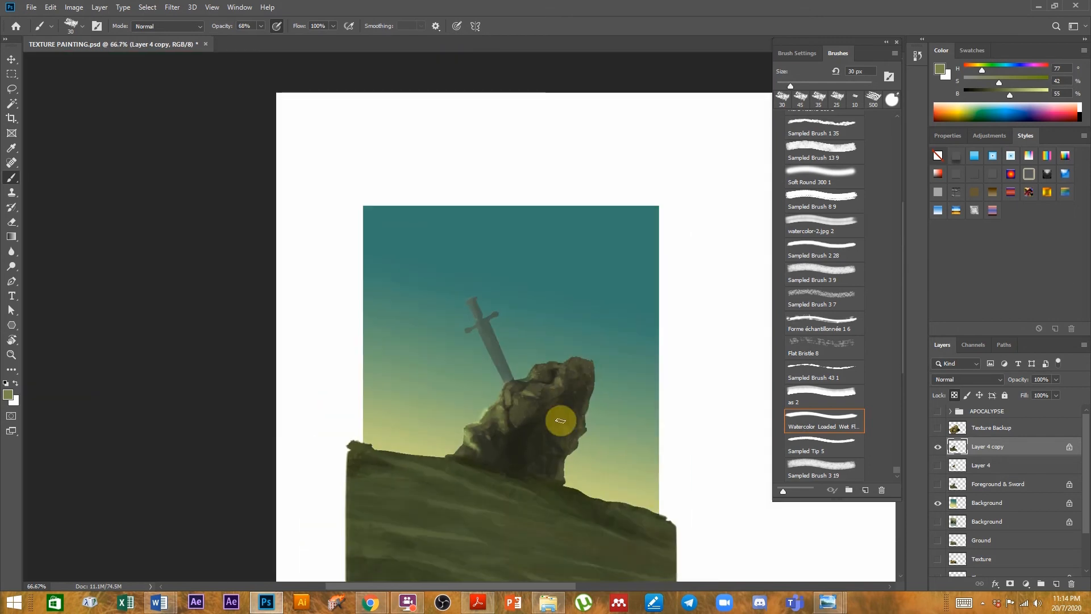
ctrl+click(537, 443)
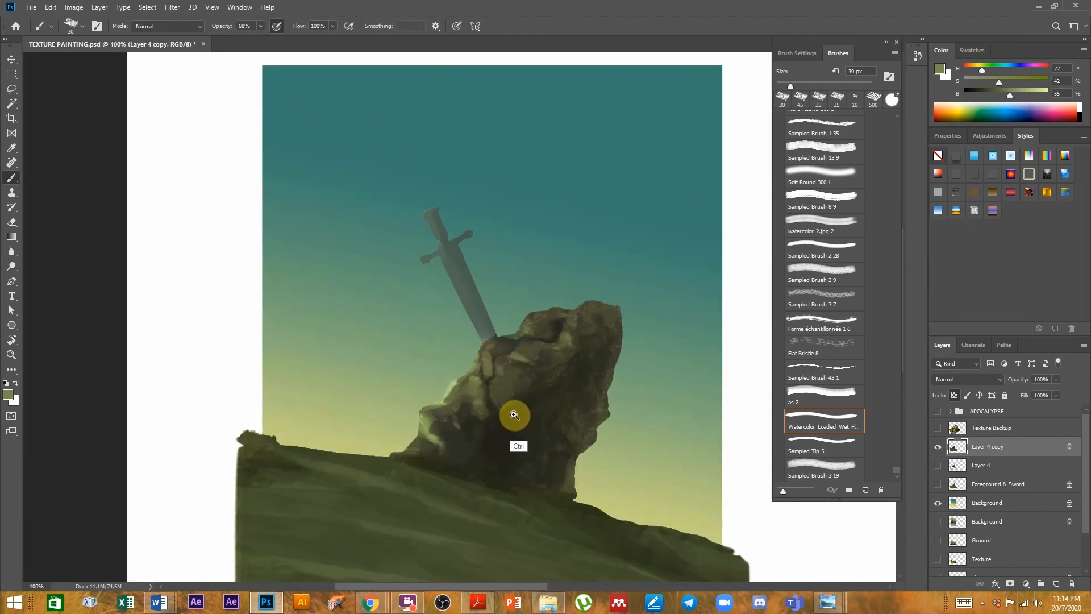
ctrl+click(514, 416)
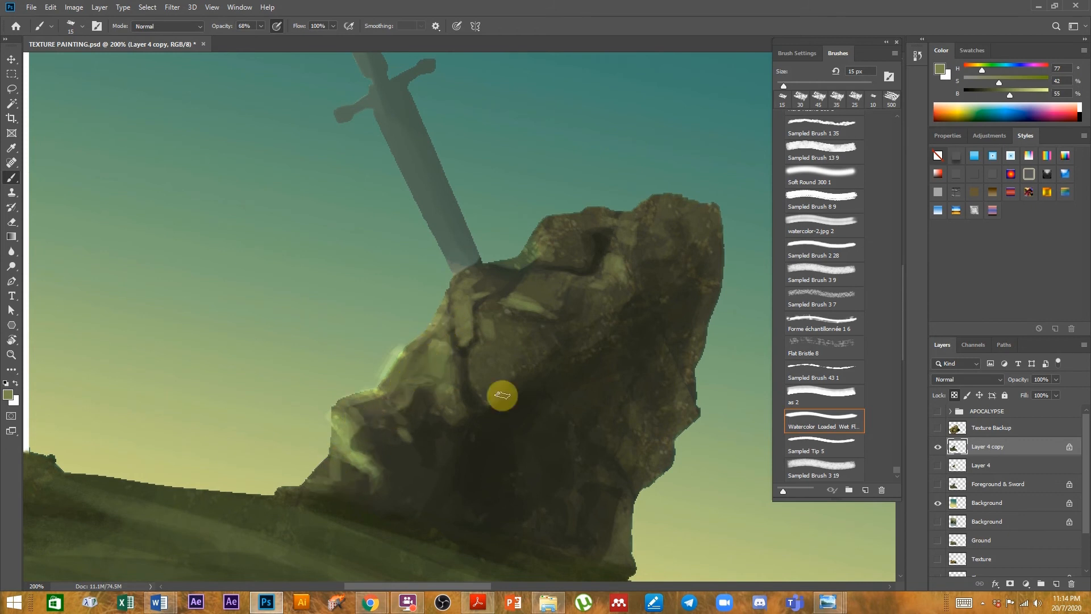
scroll(379, 457, right, 5)
scroll(487, 359, left, 1)
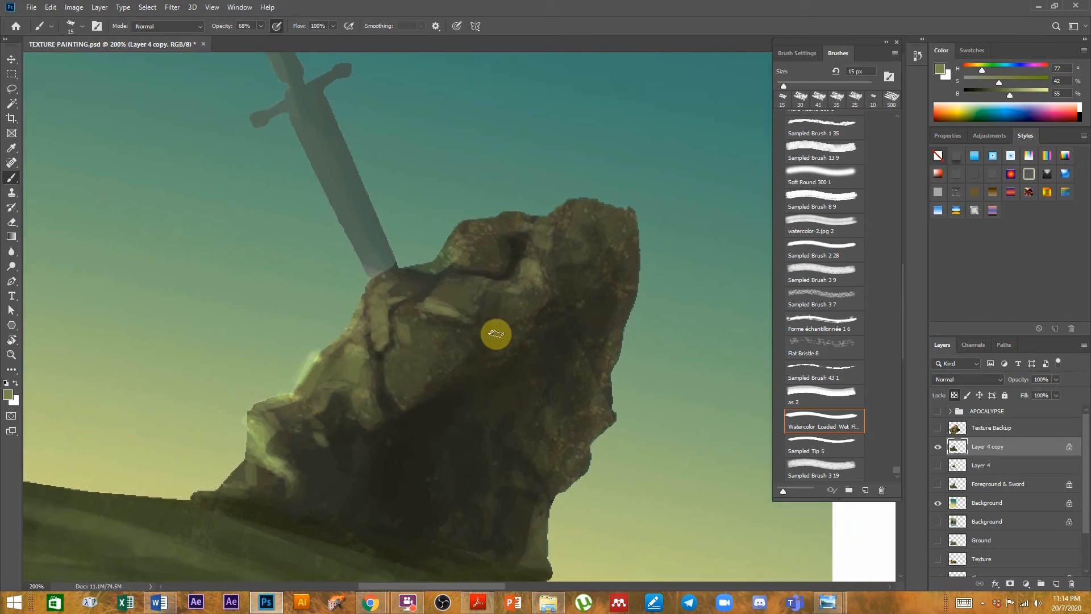
key(bracketright)
mouse_move(435, 308)
mouse_down()
mouse_move(407, 291)
mouse_move(394, 372)
mouse_up()
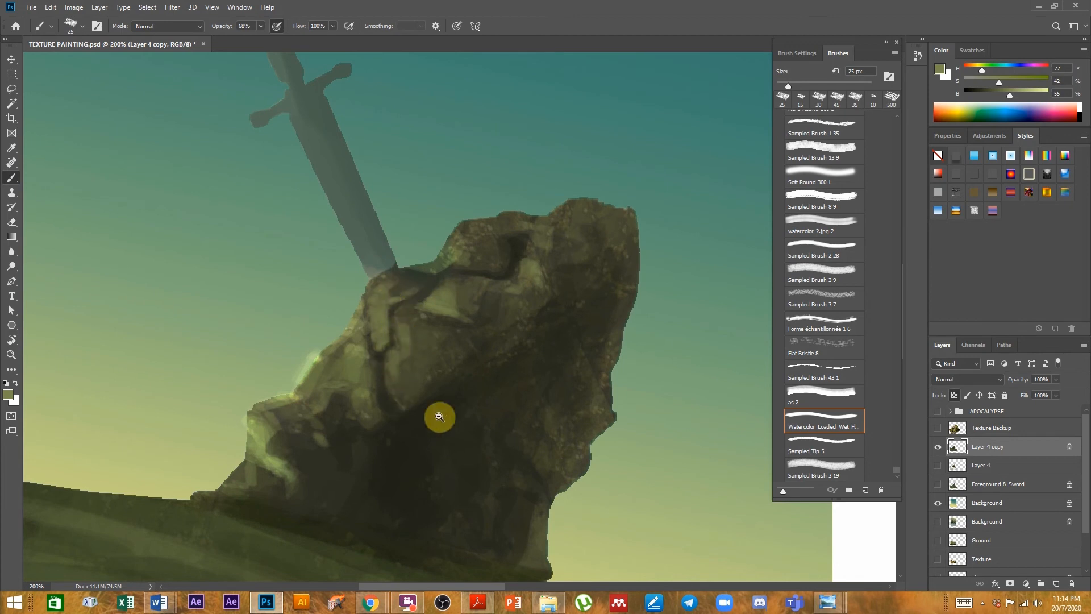
- Erase the pale glow spilling past the rock's left outline with a 10 px eraser, toggling Layer 4 copy off and on to check the edge
scroll(497, 468, down, 1)
drag(367, 479, 541, 410)
scroll(532, 410, up, 1)
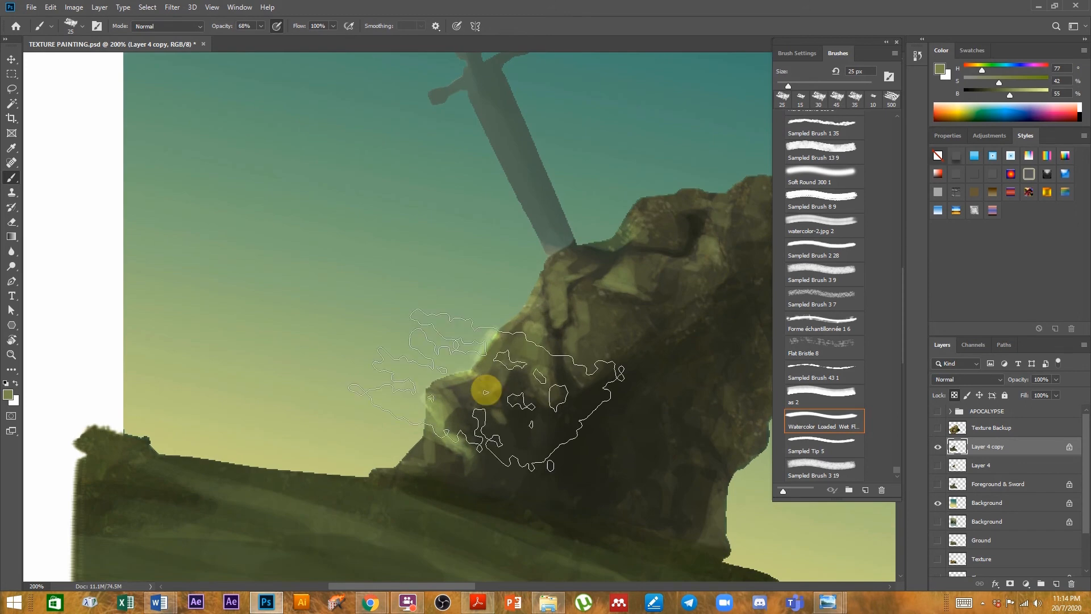
key(e)
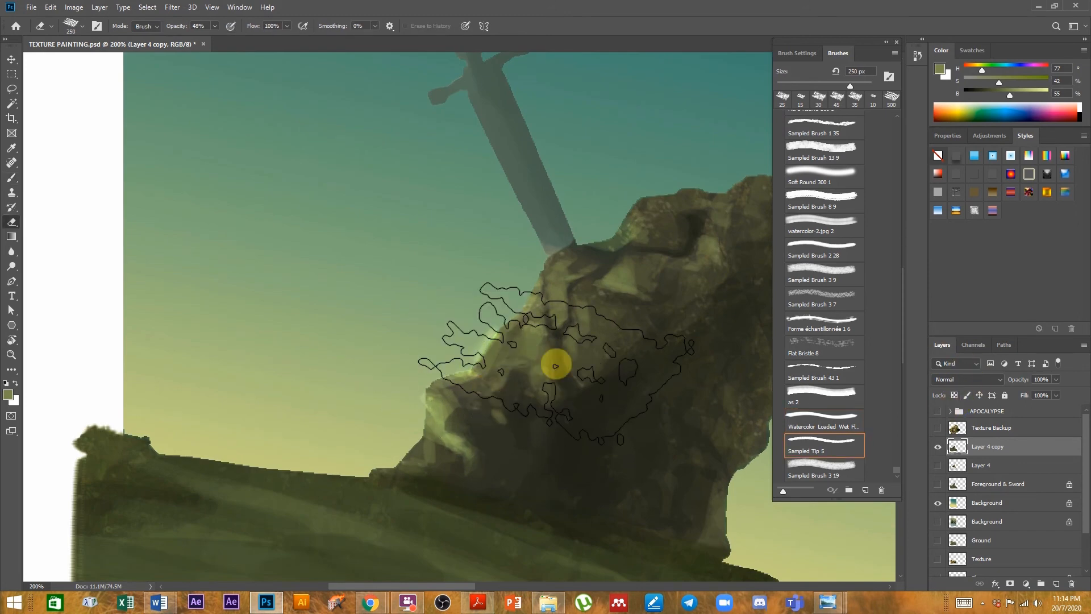
key(bracketleft)
key(bracketleft)
key(bracketleft)
key(bracketleft)
key(bracketleft)
key(bracketleft)
key(bracketleft)
key(bracketleft)
key(bracketleft)
key(bracketleft)
key(bracketleft)
key(bracketleft)
key(bracketleft)
key(bracketleft)
key(bracketleft)
key(bracketleft)
key(bracketleft)
key(bracketleft)
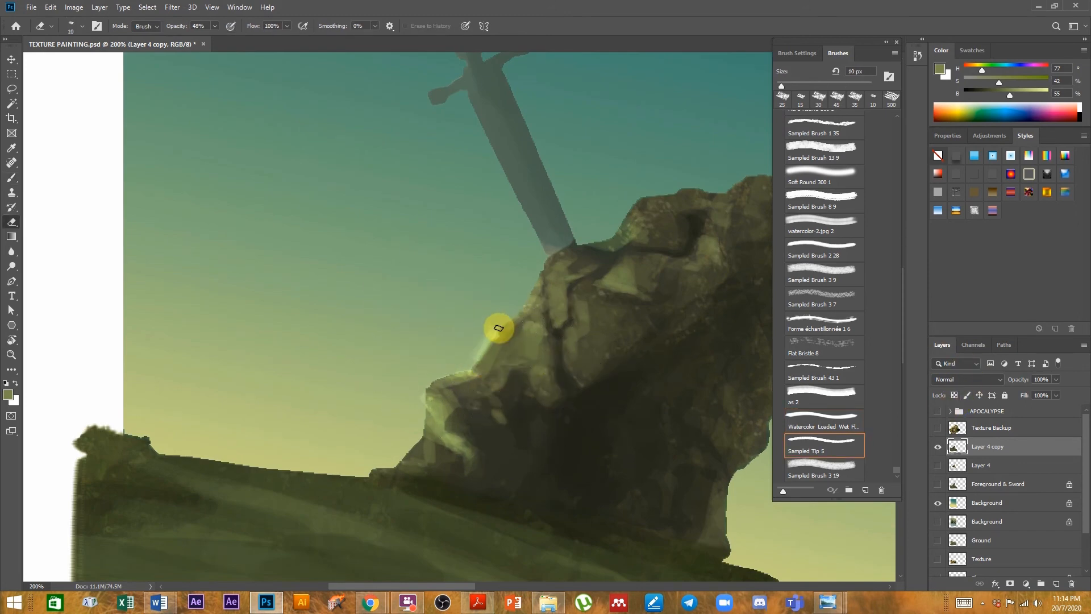
drag(483, 341, 487, 346)
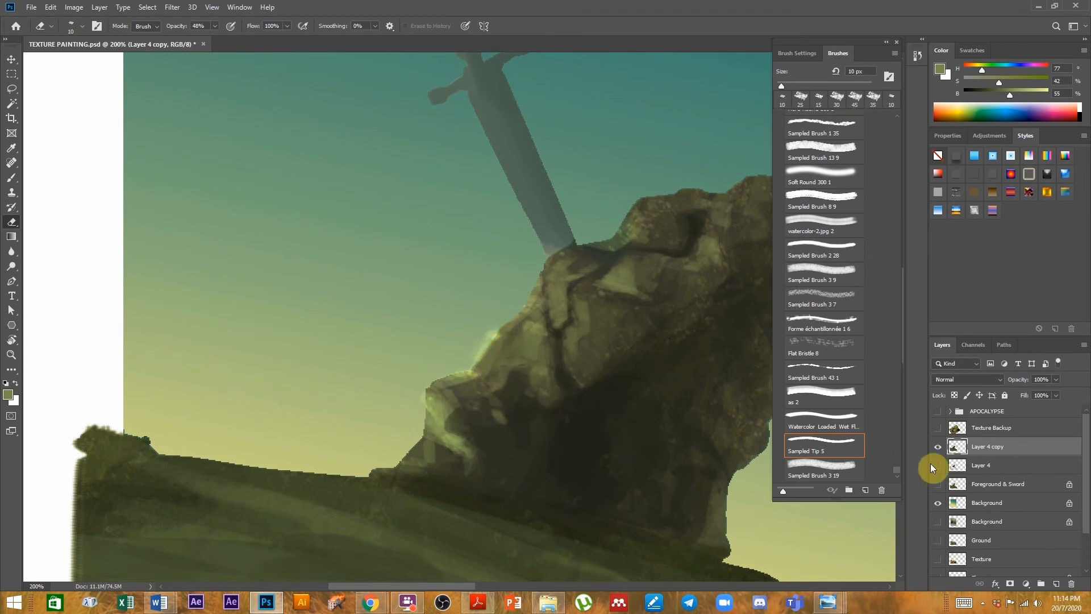
click(939, 447)
click(938, 447)
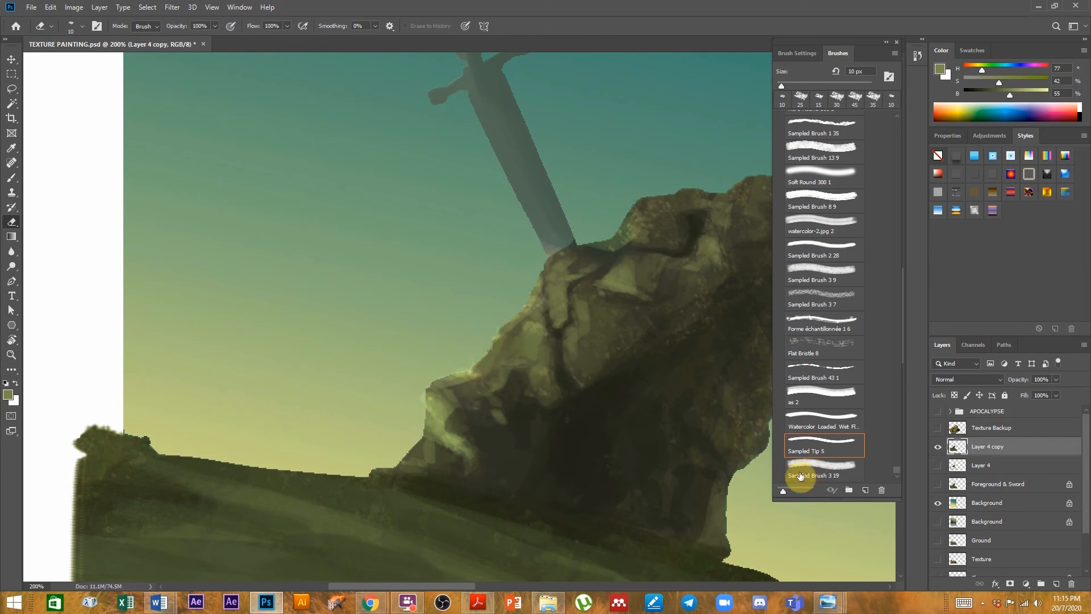
- Reload the Sampled Tip 5 eraser brush and reduce it to 70 px for the rock's left edge
click(804, 446)
key(bracketleft)
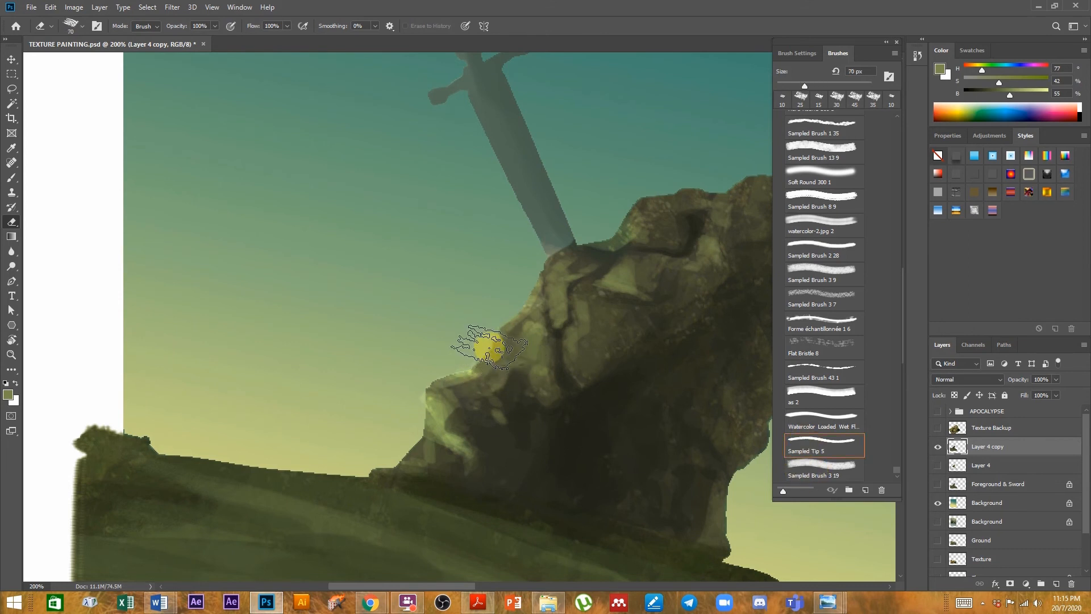
- Reduce the eraser size to 25 px for trimming the rock's edge against the sky
key(bracketleft)
key(bracketleft)
key(bracketleft)
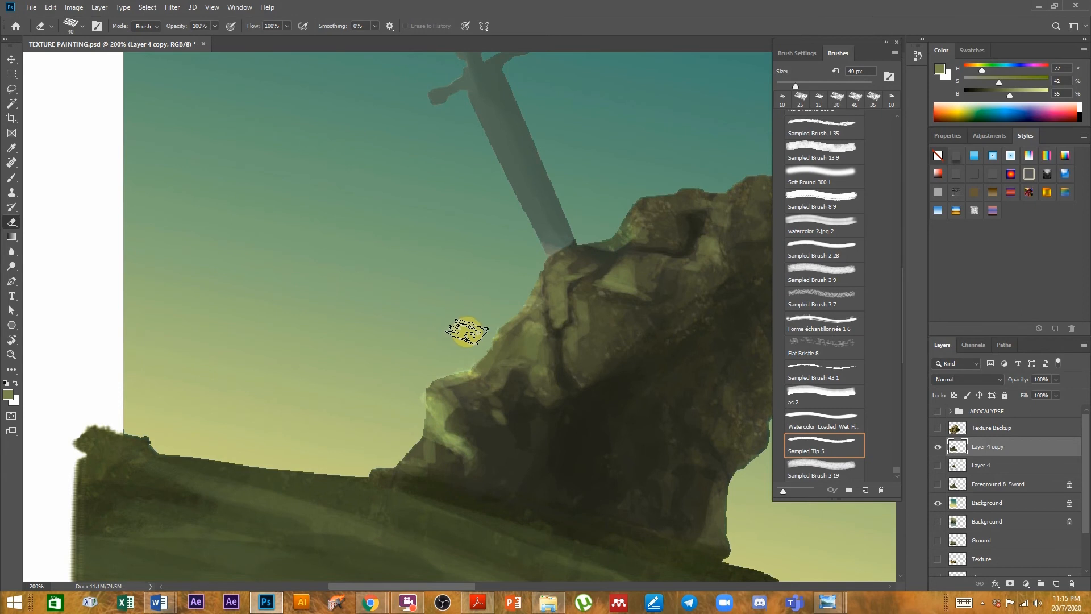
key(bracketleft)
key(bracketleft)
key(bracketleft)
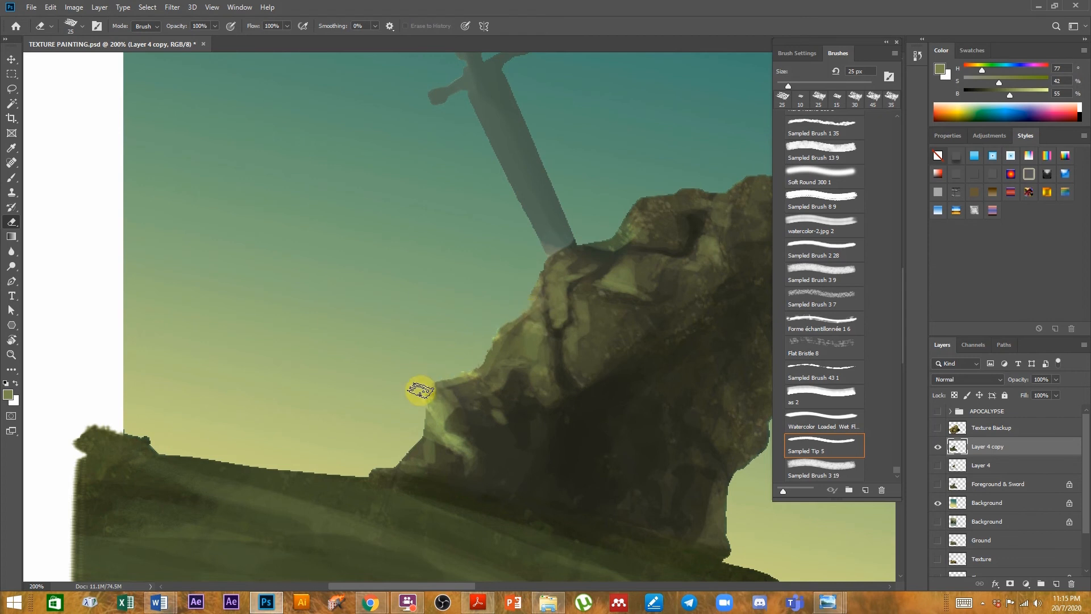
- Compare the textured rock with the original by toggling the Layer 4 copy and Foreground & Sword layers, leaving both visible
scroll(591, 336, down, 1)
key(alt+space)
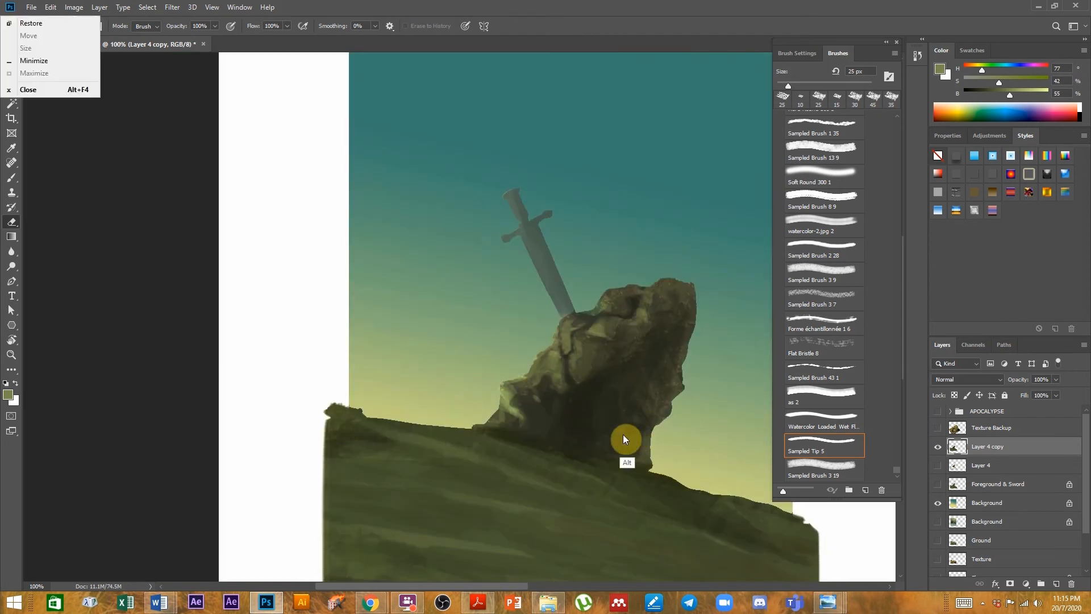
key(Escape)
scroll(624, 427, down, 1)
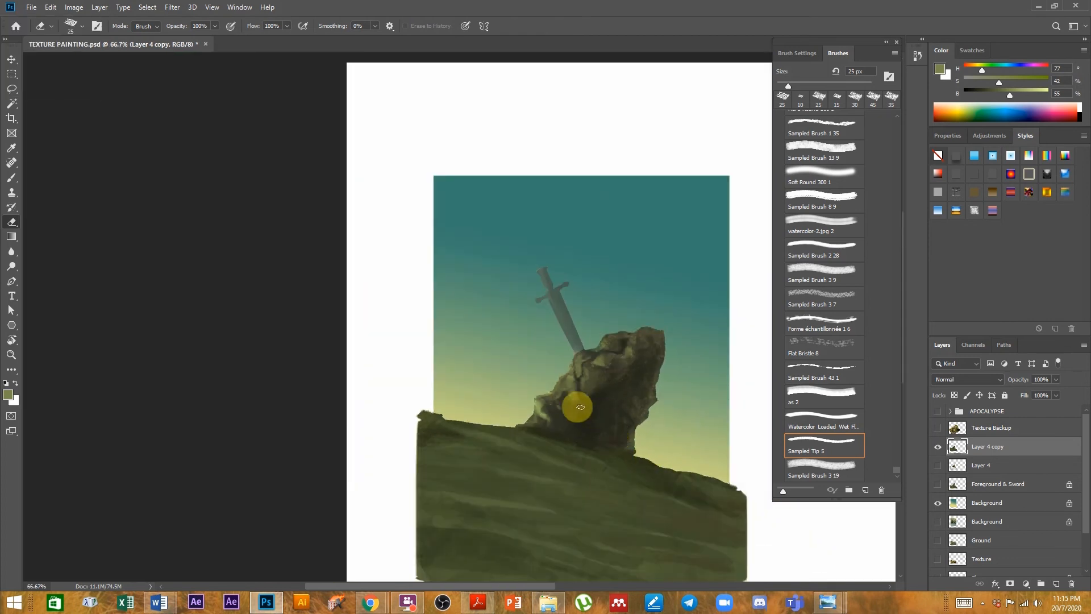
click(938, 447)
click(938, 484)
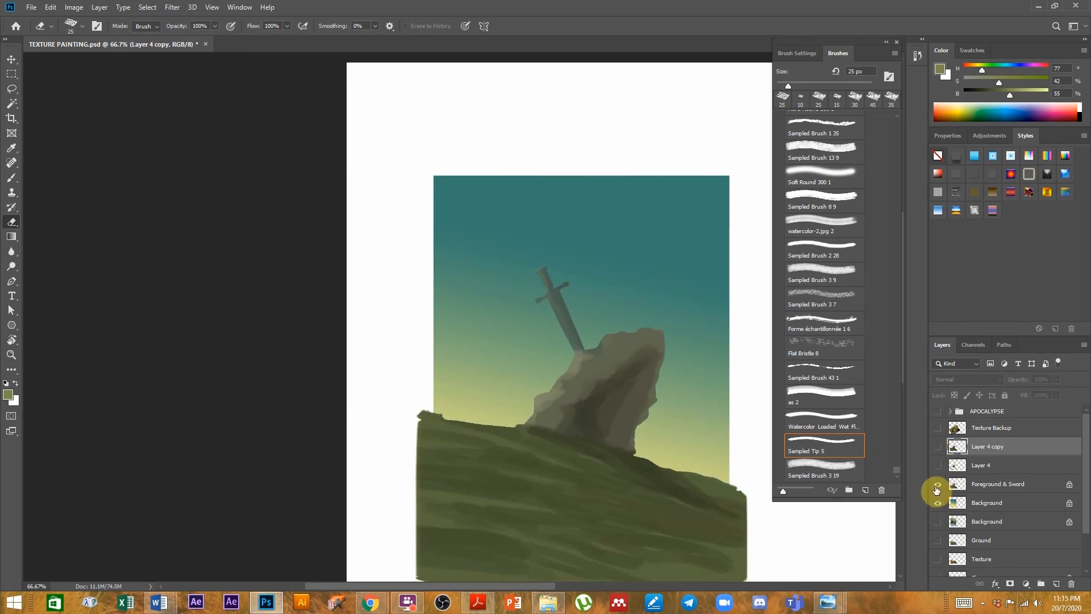
click(938, 484)
click(938, 485)
click(938, 446)
click(938, 449)
click(938, 449)
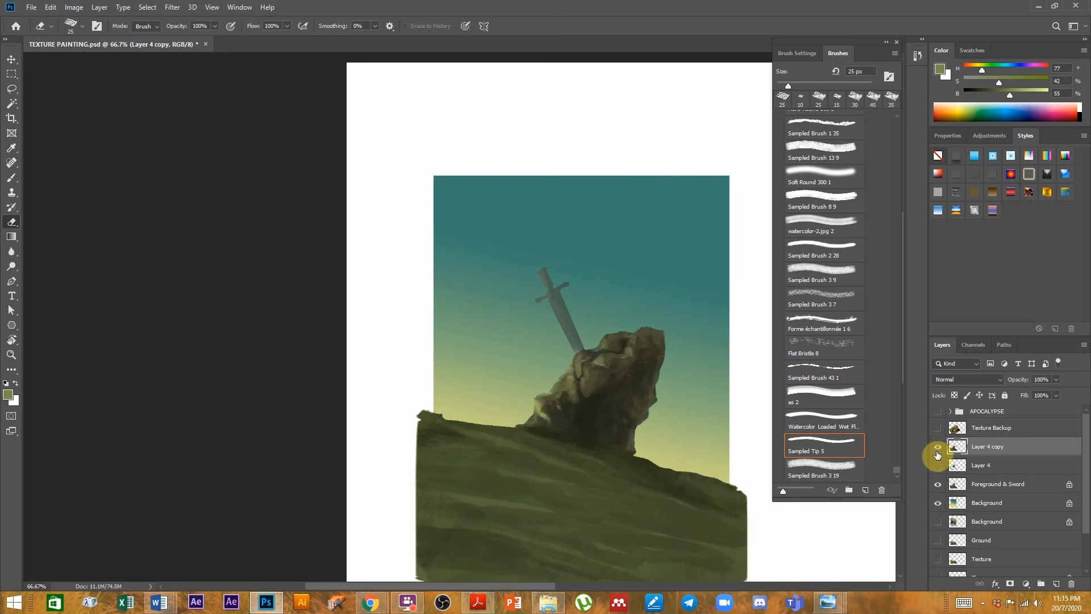
- Show the Texture Backup layer and move its rock texture so that it fully covers the sword
scroll(642, 397, up, 1)
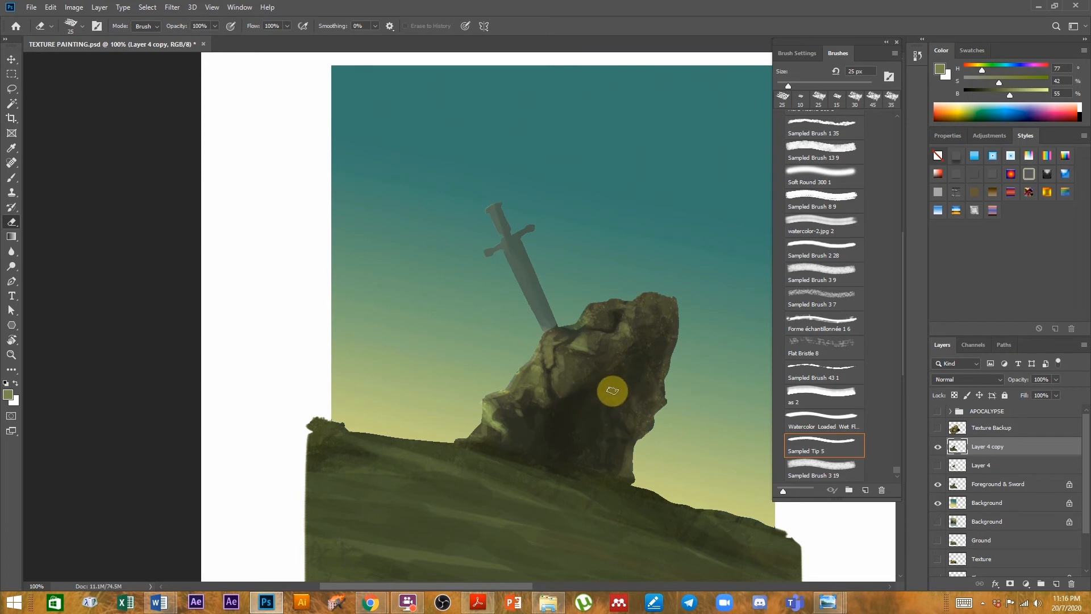
drag(636, 377, 627, 411)
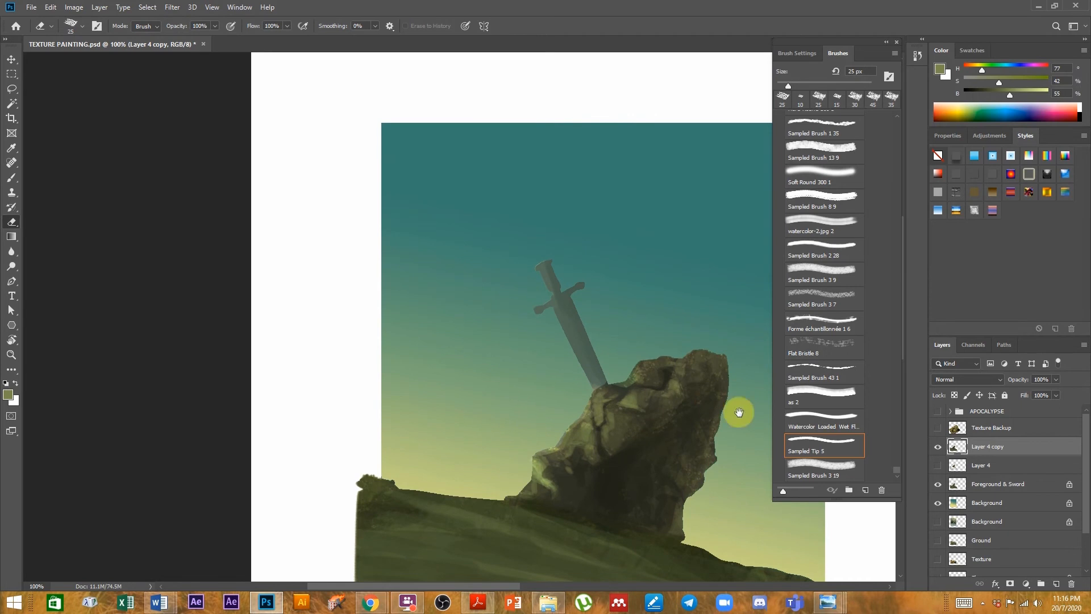
click(938, 428)
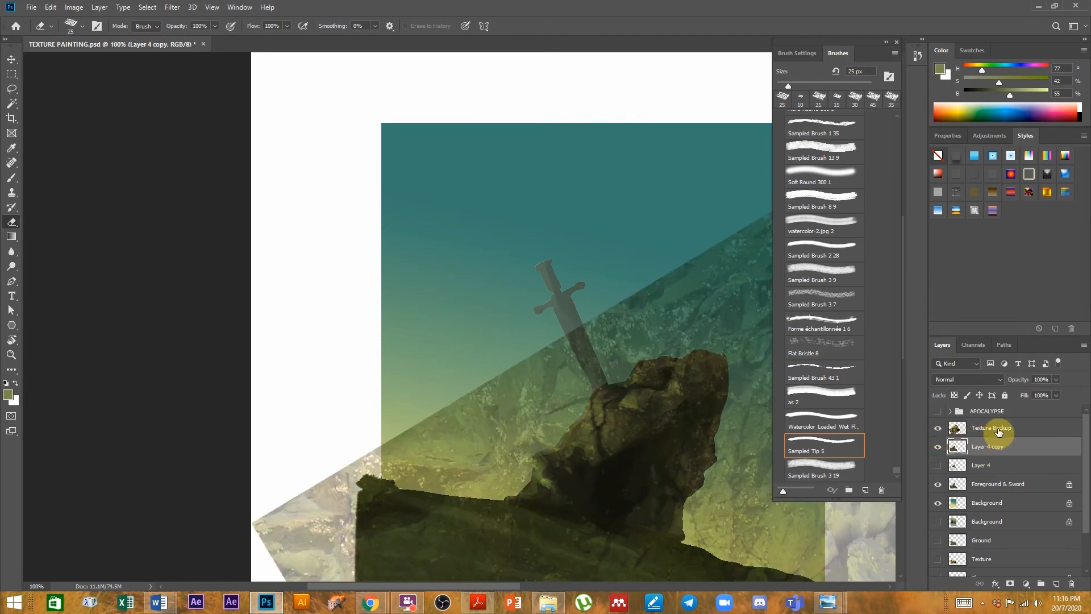
click(999, 433)
click(12, 59)
drag(660, 339, 552, 322)
drag(616, 340, 664, 395)
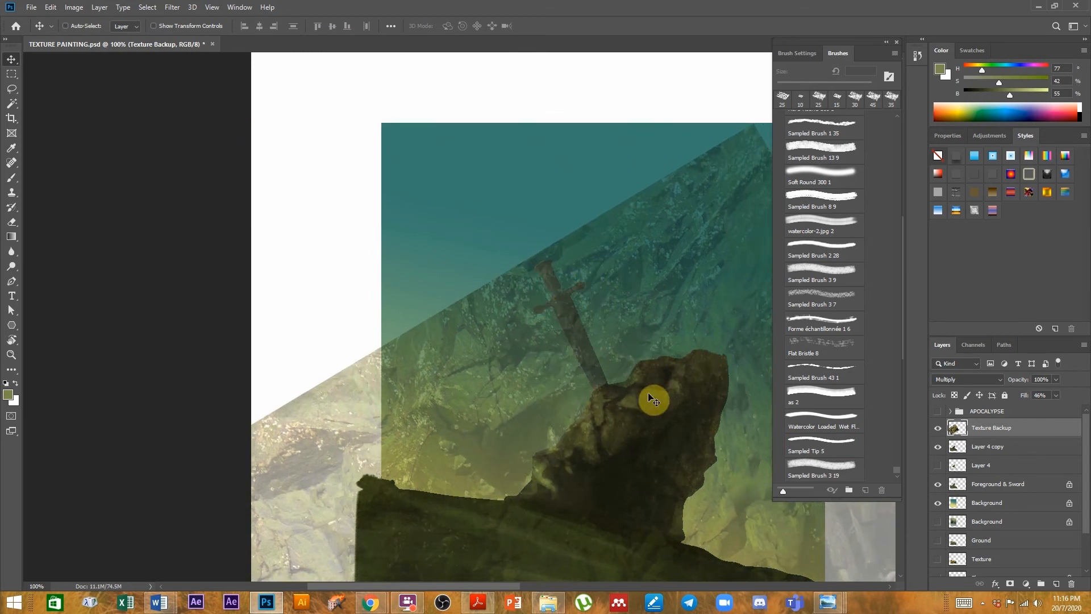
drag(638, 354, 584, 344)
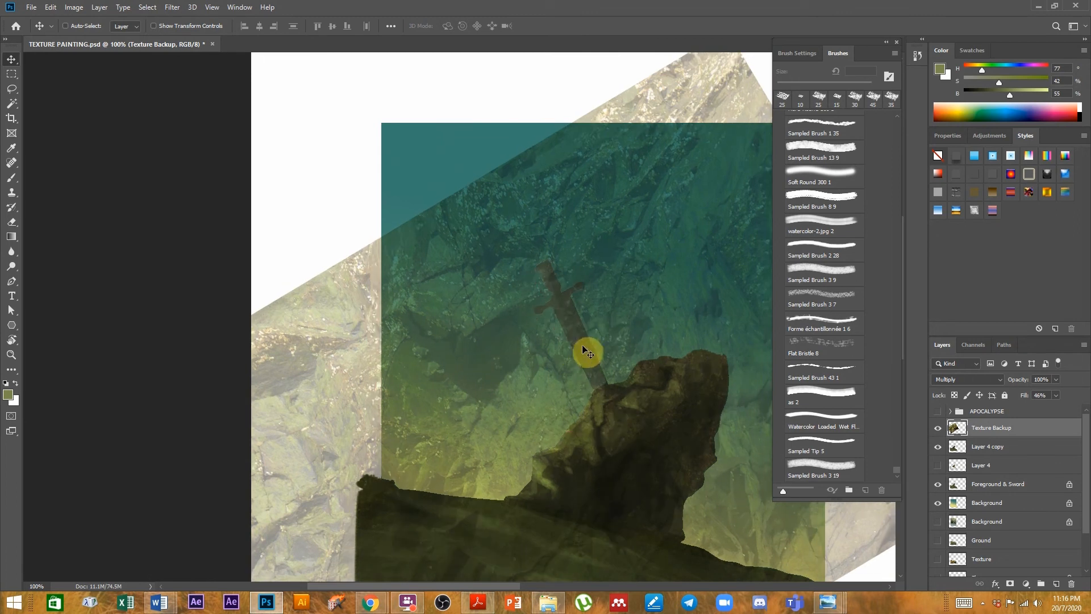
drag(677, 302, 660, 330)
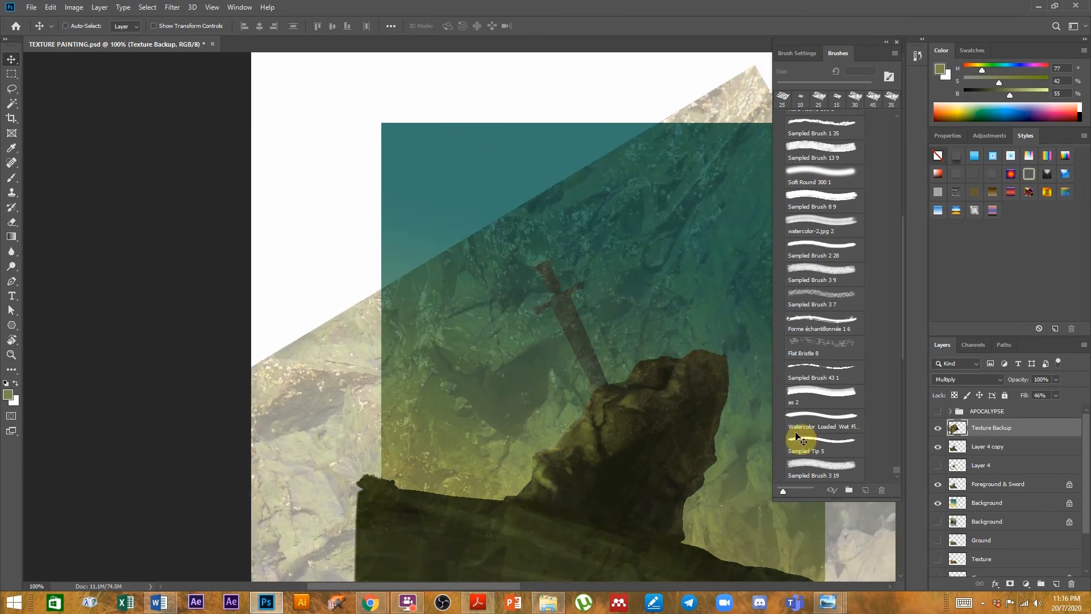
- Copy a rectangular piece of texture around the sword, about 1.37 by 1.68 in, onto a new layer and hide Texture Backup
click(10, 75)
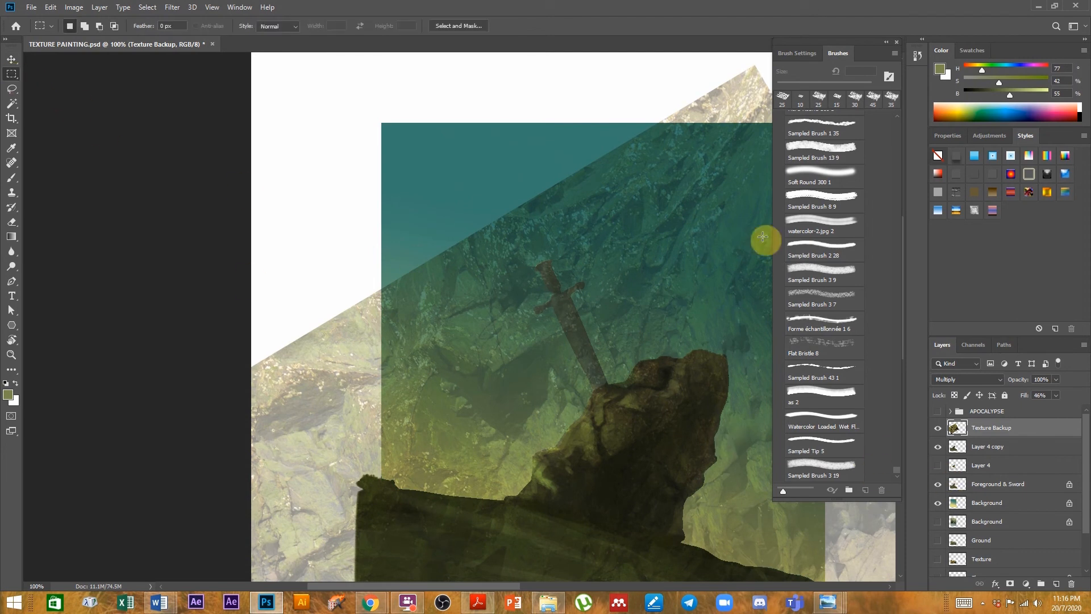
drag(505, 240, 661, 433)
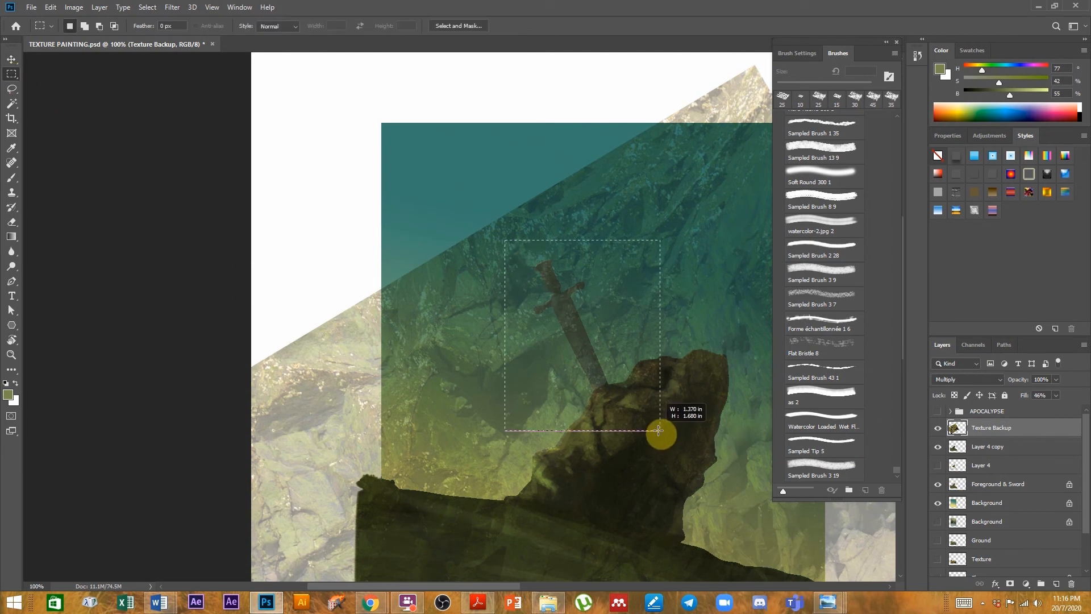
key(ctrl+c)
key(ctrl+v)
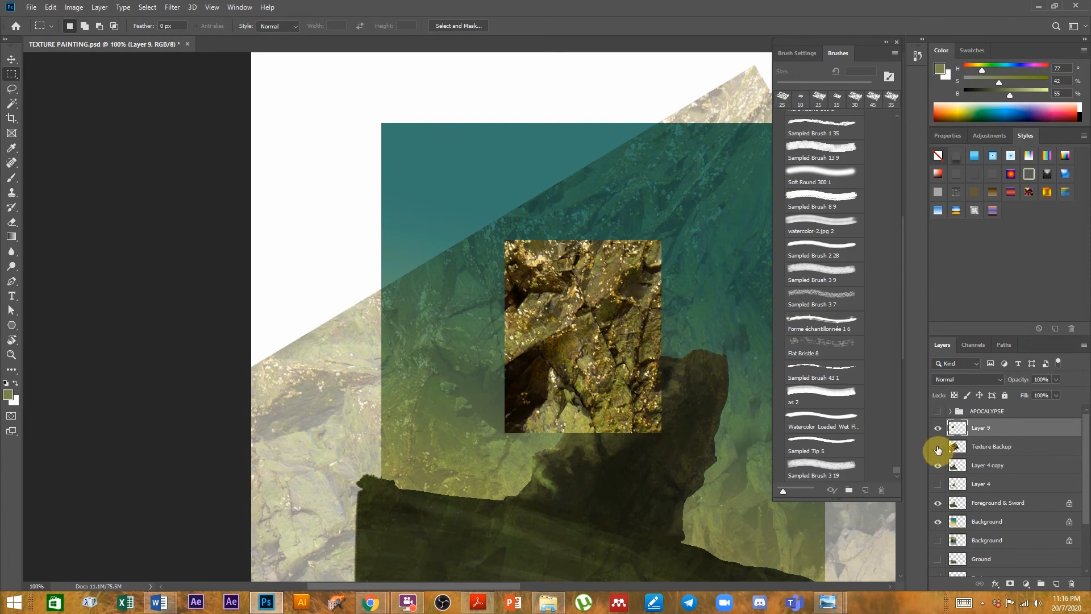
click(937, 446)
- Try Overlay and Hard Light on the pasted texture, set its blend mode to Soft Light, and shift it slightly left
click(11, 59)
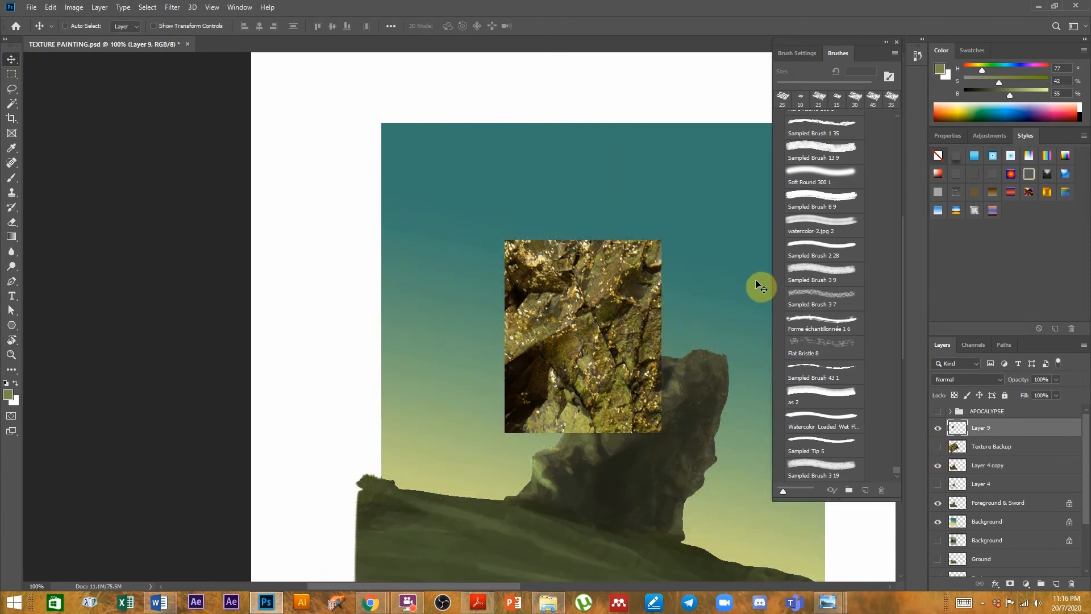
click(957, 381)
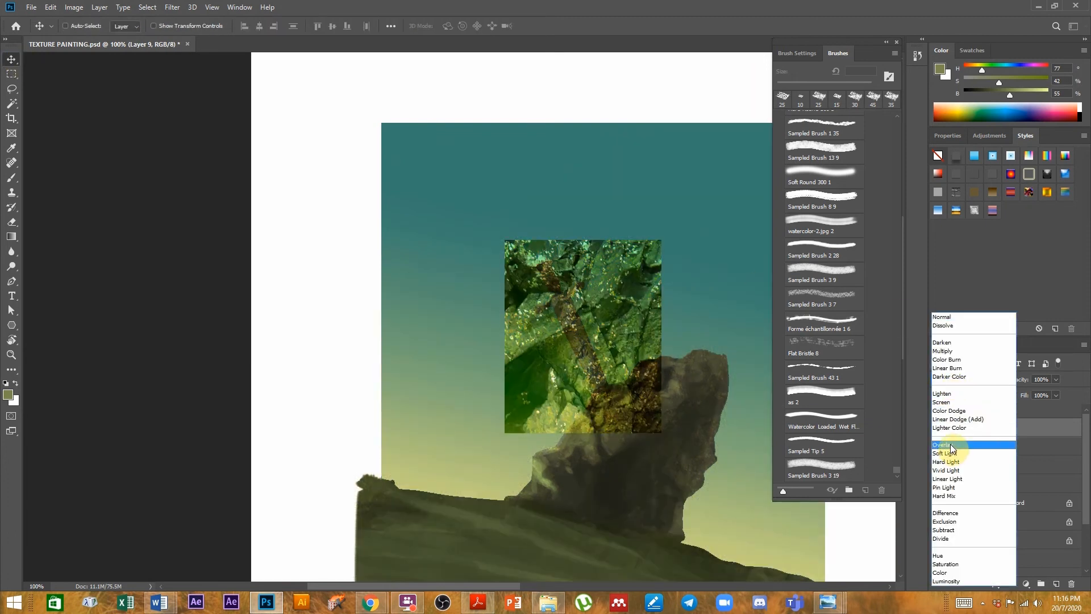
click(950, 445)
click(961, 380)
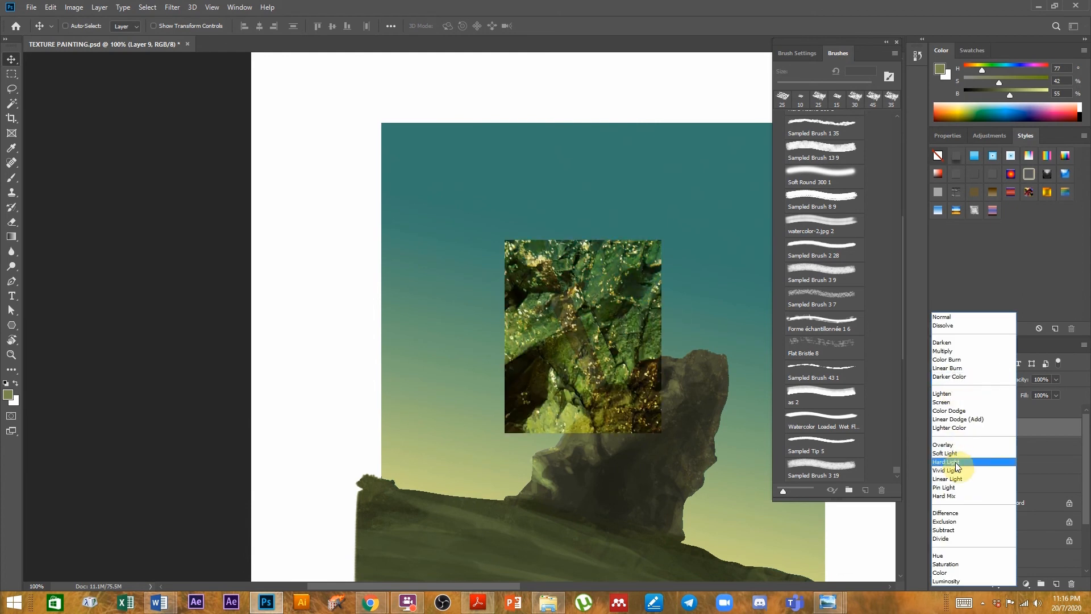
click(958, 463)
click(975, 379)
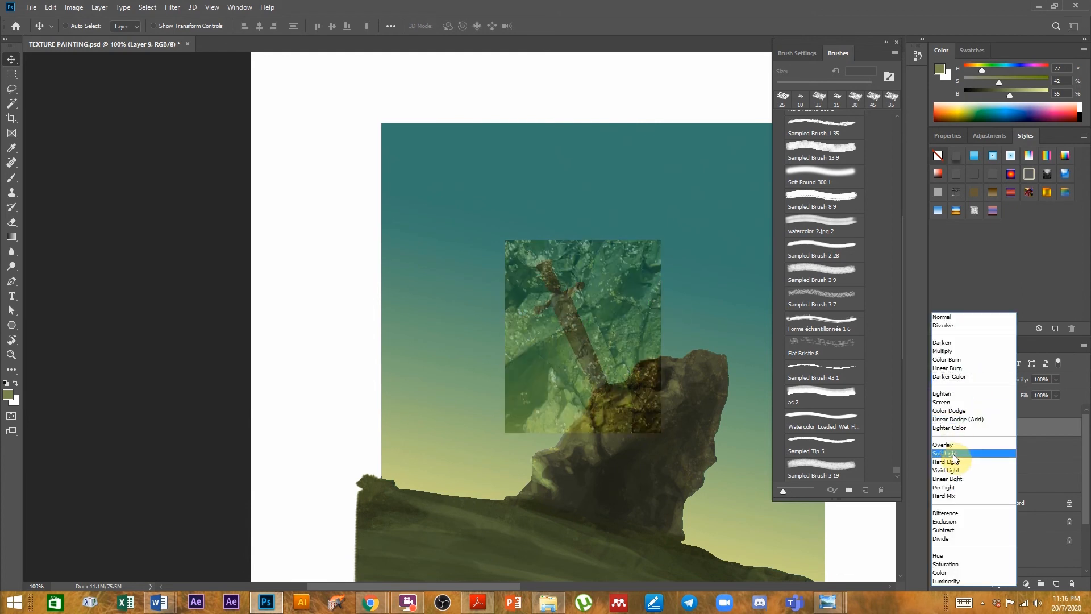
click(955, 454)
drag(573, 336, 562, 335)
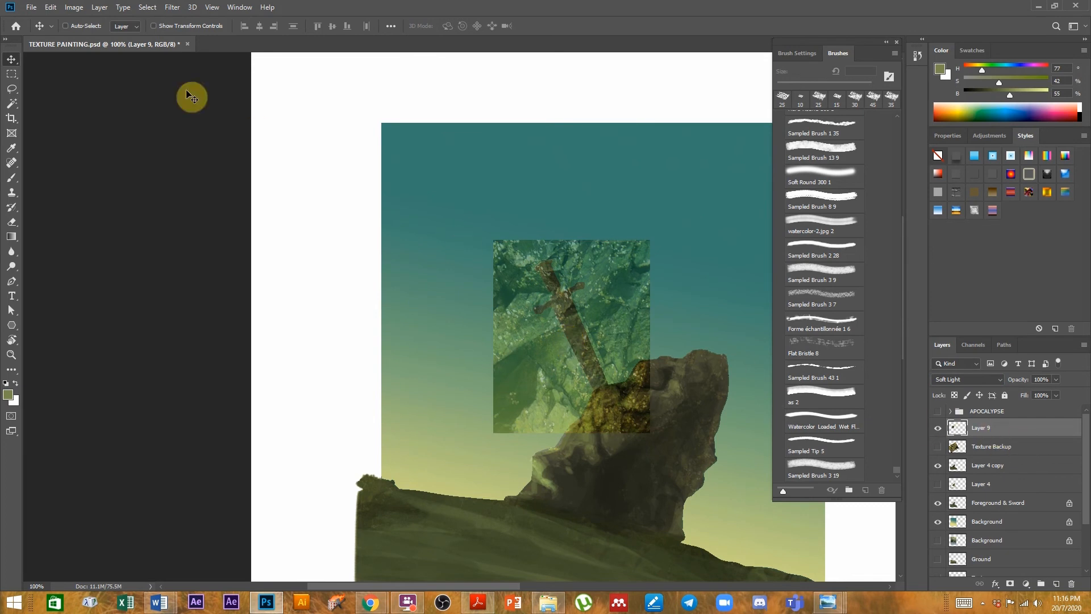
- Desaturate the pasted texture with Hue/Saturation, setting Saturation to -61
click(75, 8)
mouse_move(92, 37)
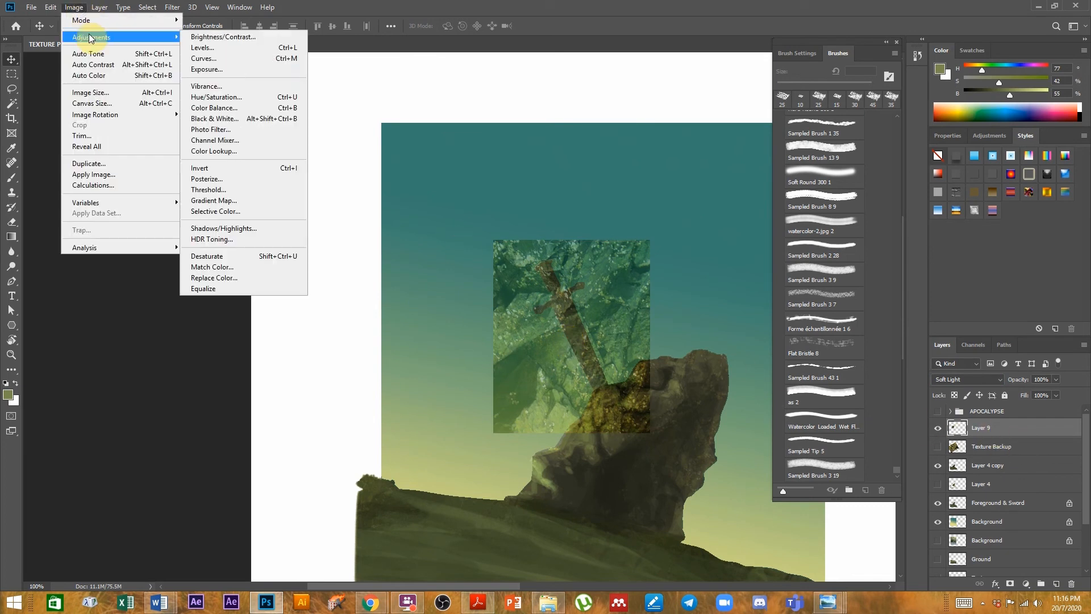
click(223, 98)
drag(508, 229, 493, 224)
drag(565, 120, 380, 117)
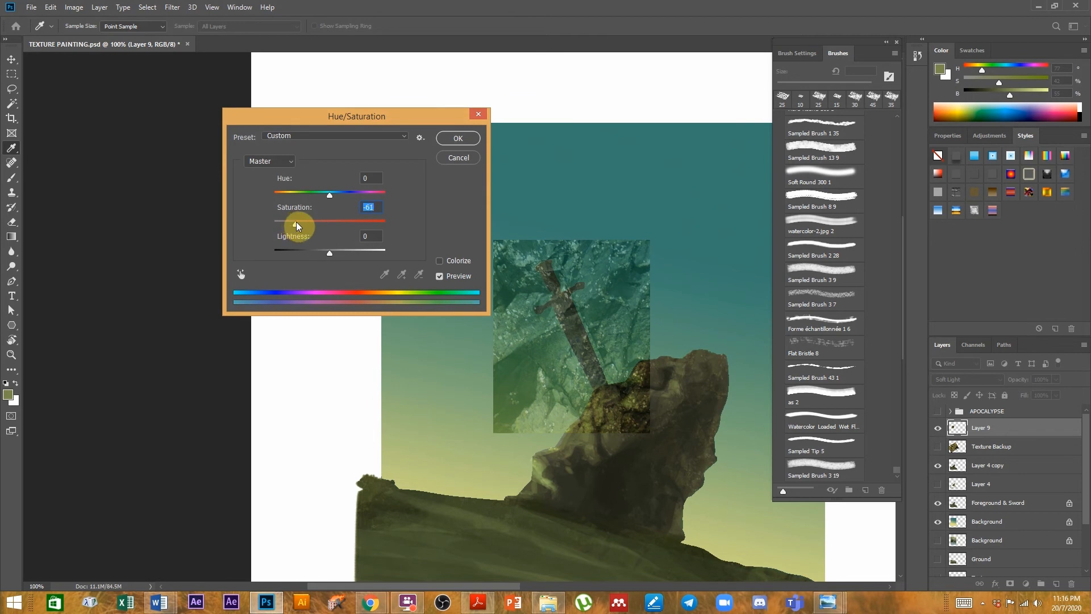
click(458, 138)
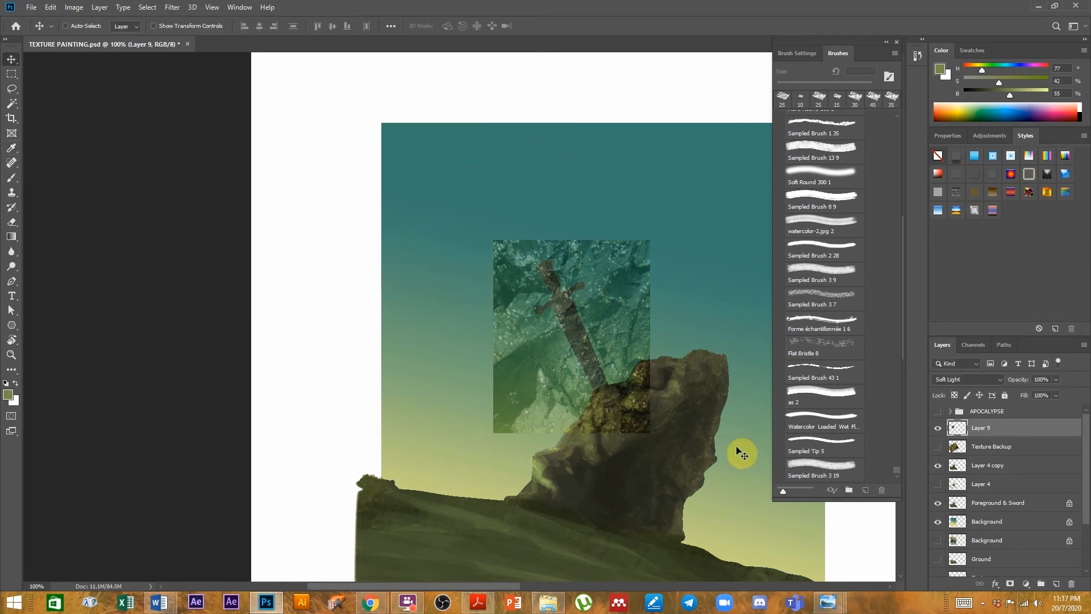
- Load the Layer 4 copy outline as a selection, invert it, delete the texture outside the silhouette, and deselect
ctrl+click(962, 467)
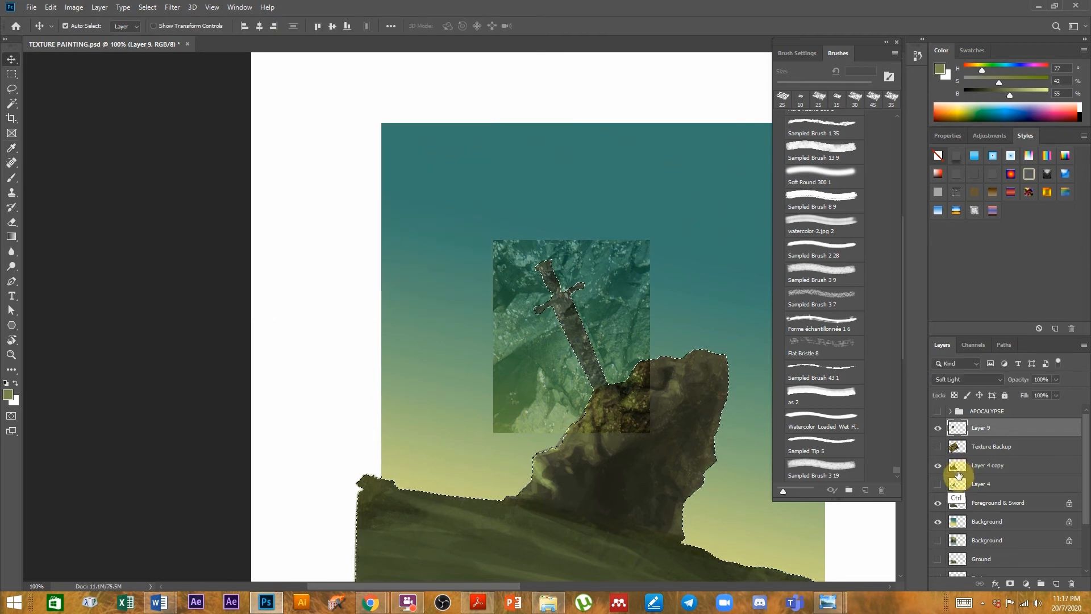
drag(614, 435, 626, 361)
key(ctrl+shift+i)
key(Delete)
key(ctrl+d)
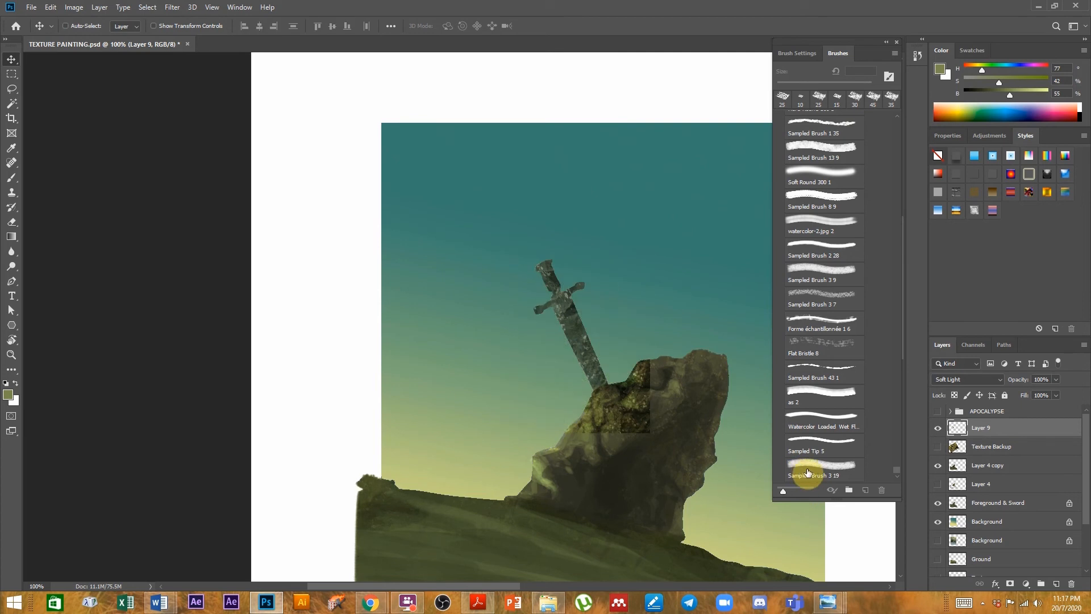
- Erase the pasted texture from the rock with a 50 px eraser, keeping it only on the sword
key(e)
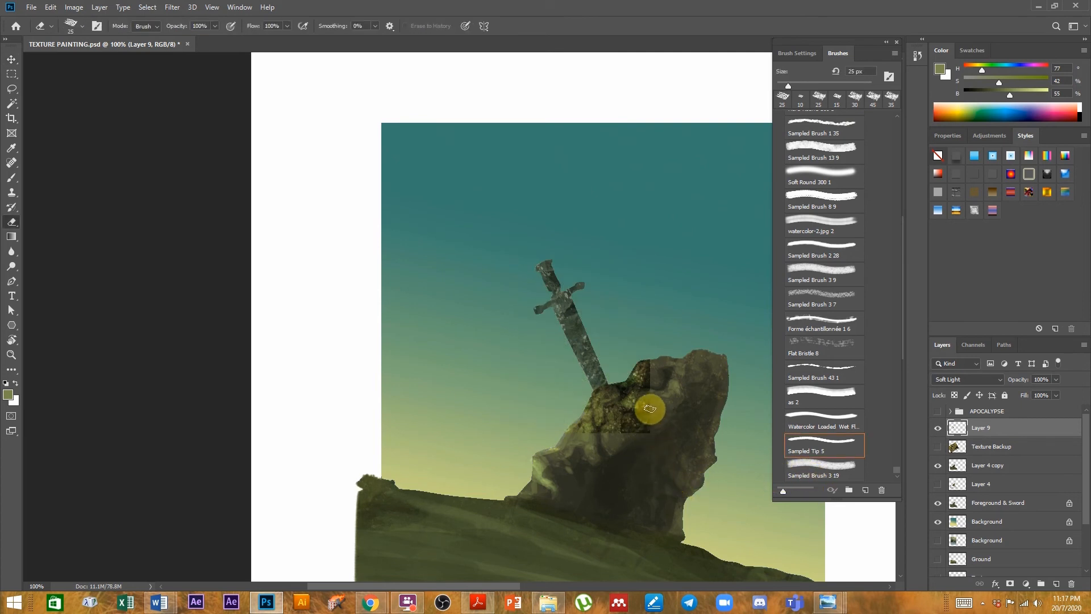
mouse_move(646, 425)
mouse_down()
mouse_move(661, 402)
mouse_move(642, 399)
mouse_move(654, 398)
mouse_move(646, 371)
mouse_move(647, 384)
mouse_move(631, 380)
mouse_move(623, 398)
mouse_move(583, 407)
mouse_move(609, 438)
mouse_move(627, 429)
mouse_move(562, 427)
mouse_move(610, 400)
mouse_up()
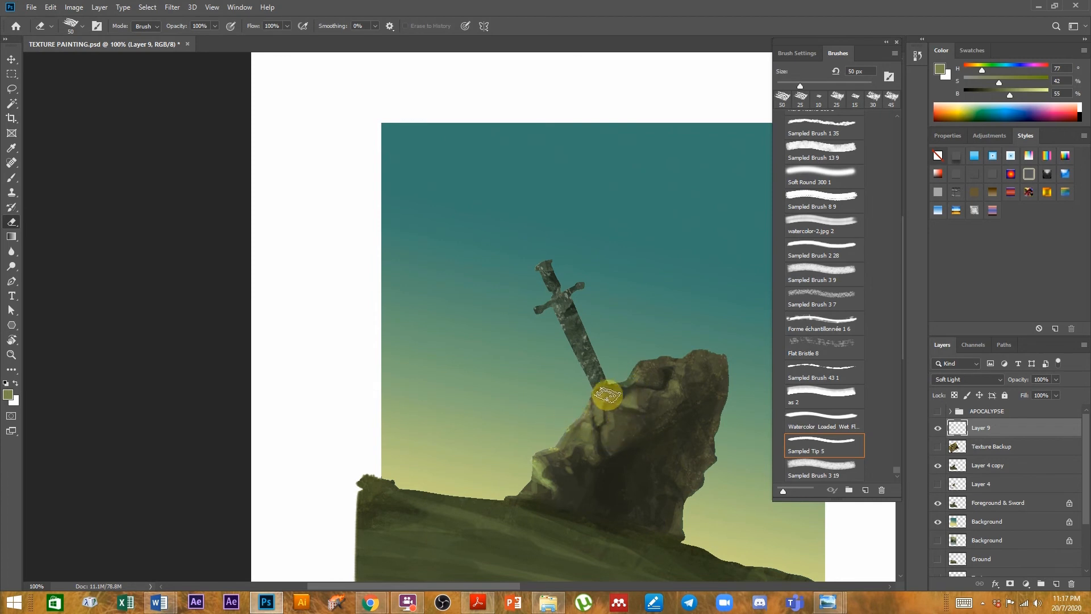
- Keep the sword texture layer on Soft Light and lower its fill to 40%
key(ctrl)
ctrl+click(610, 390)
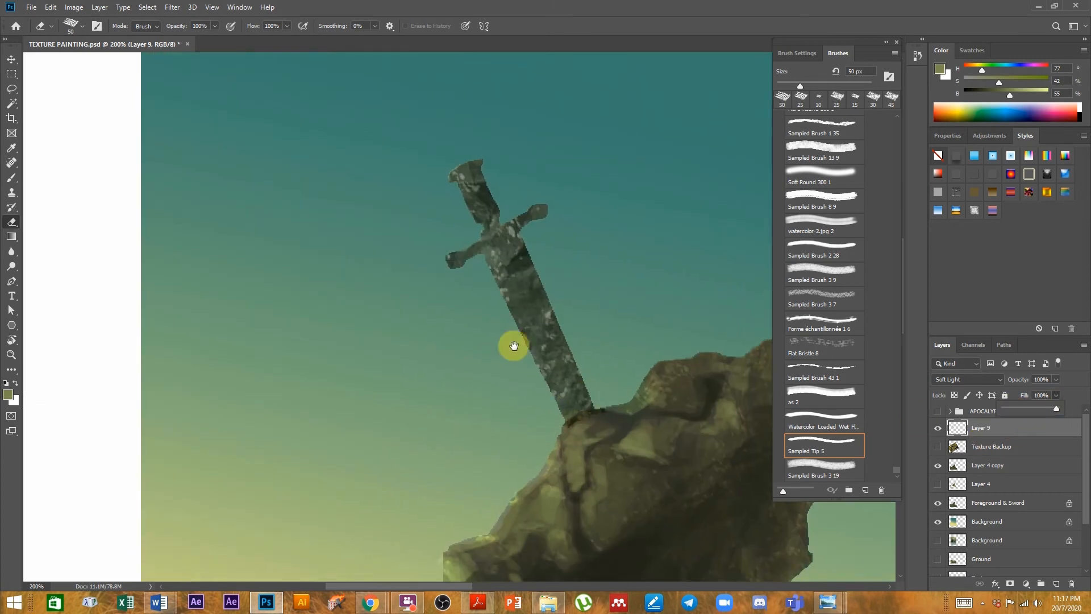
click(963, 379)
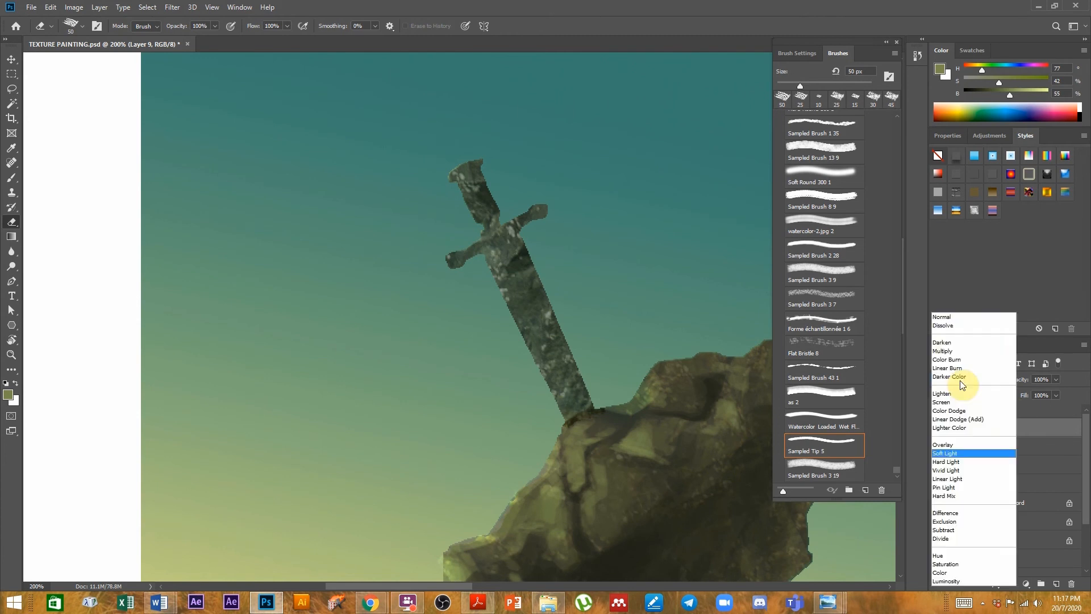
click(952, 455)
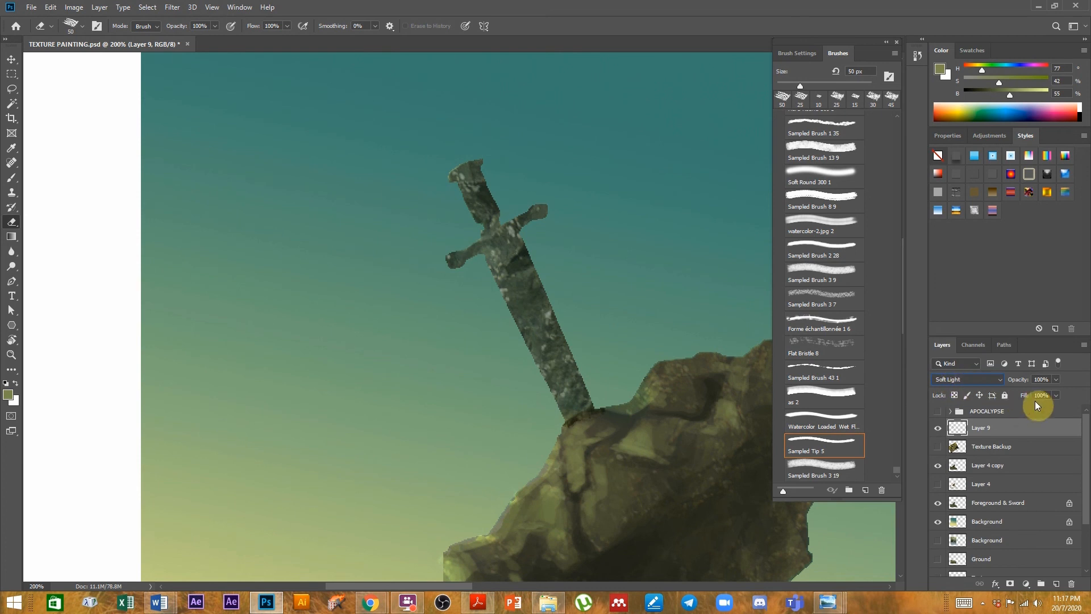
drag(1034, 407, 1026, 408)
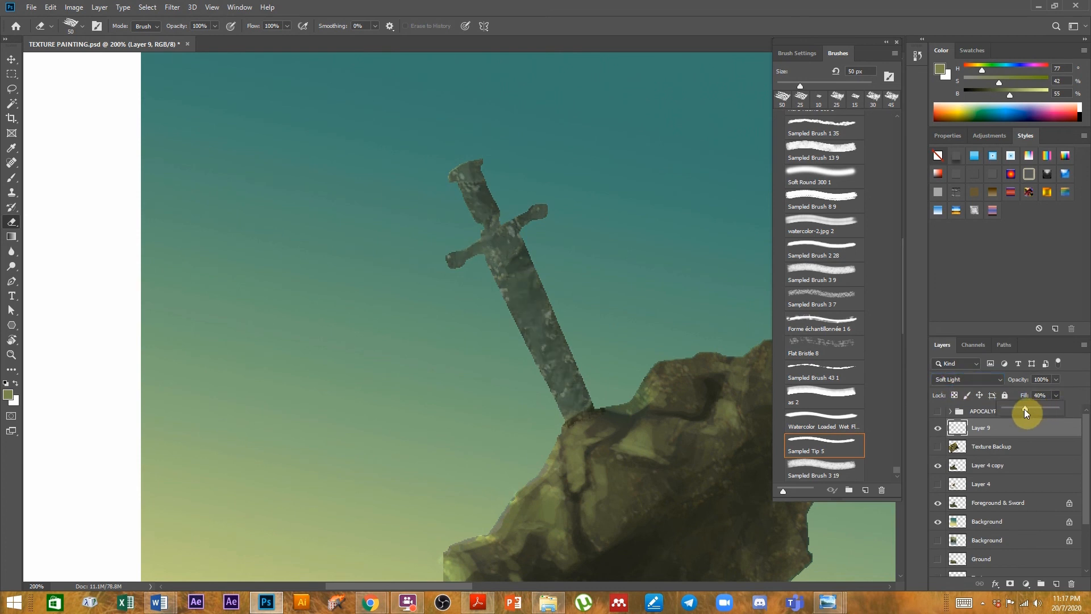
click(523, 297)
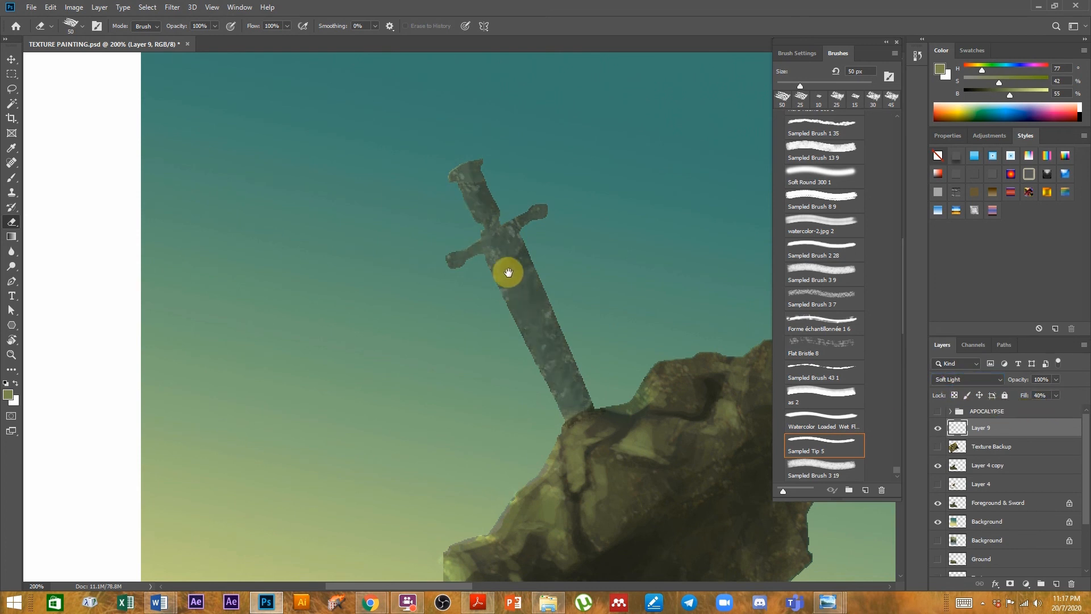
- Compare the sword with and without the texture layer, then place that layer directly above Layer 4 copy
click(938, 430)
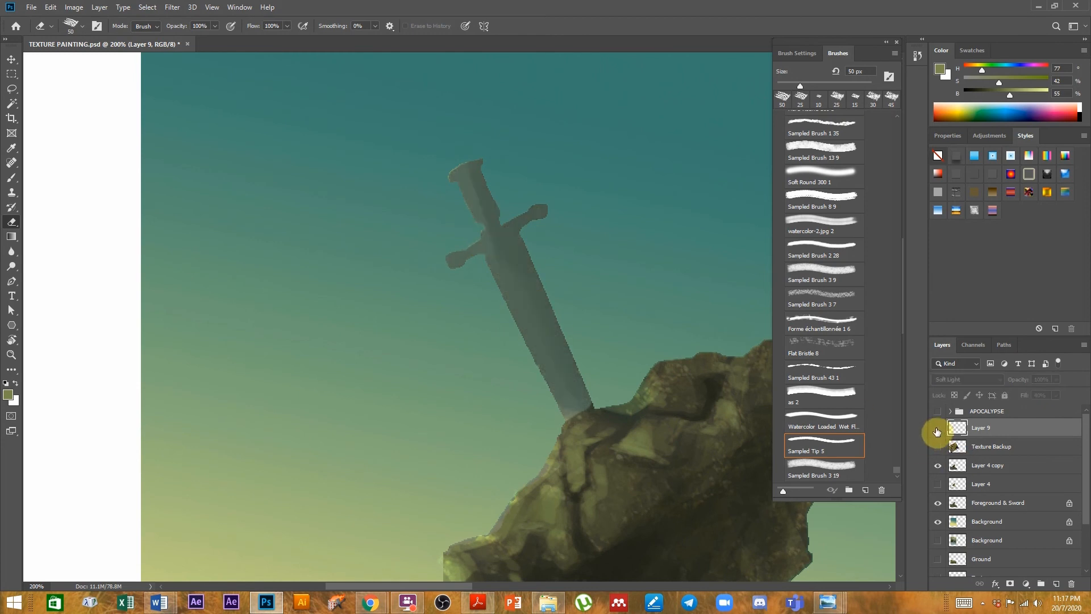
click(939, 430)
click(938, 433)
click(939, 430)
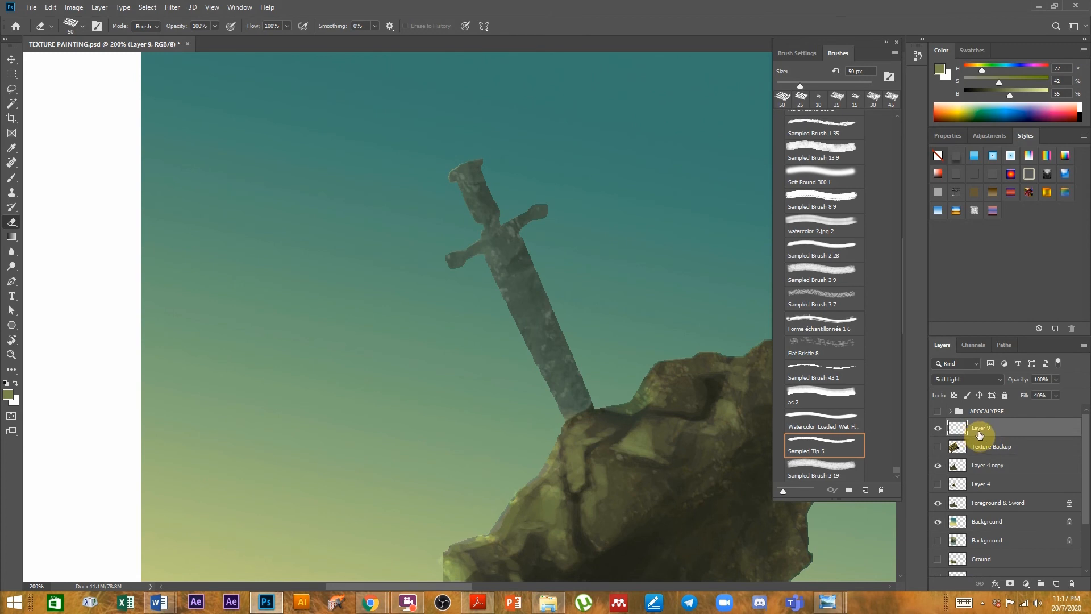
drag(985, 431, 983, 462)
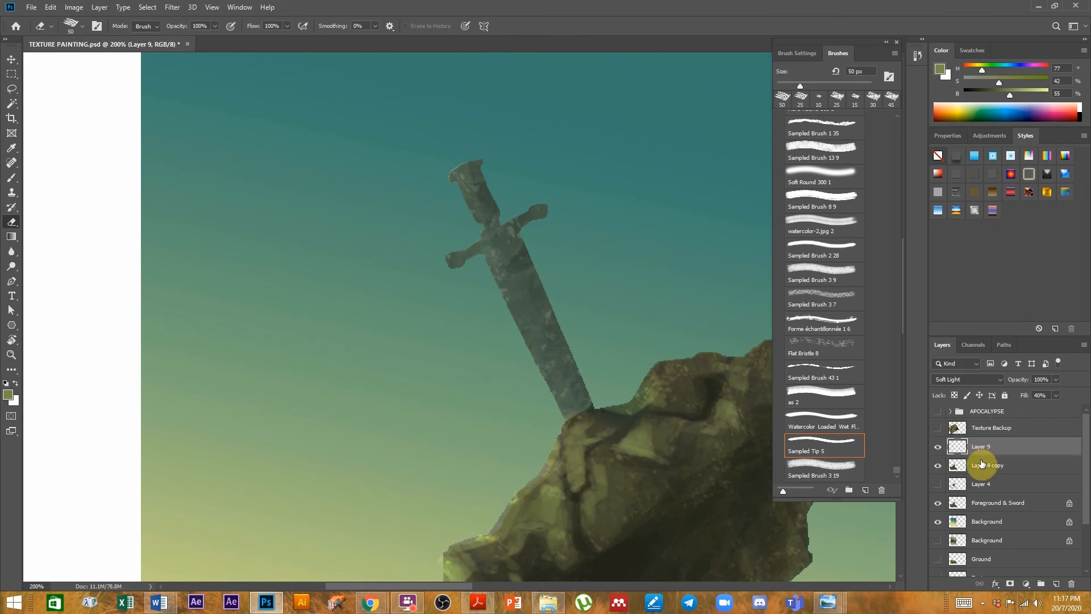
- Merge Layer 9 with Layer 4 copy, then paint near the sword guard in a sampled dark green and lock the layer's transparent pixels
shift+click(986, 463)
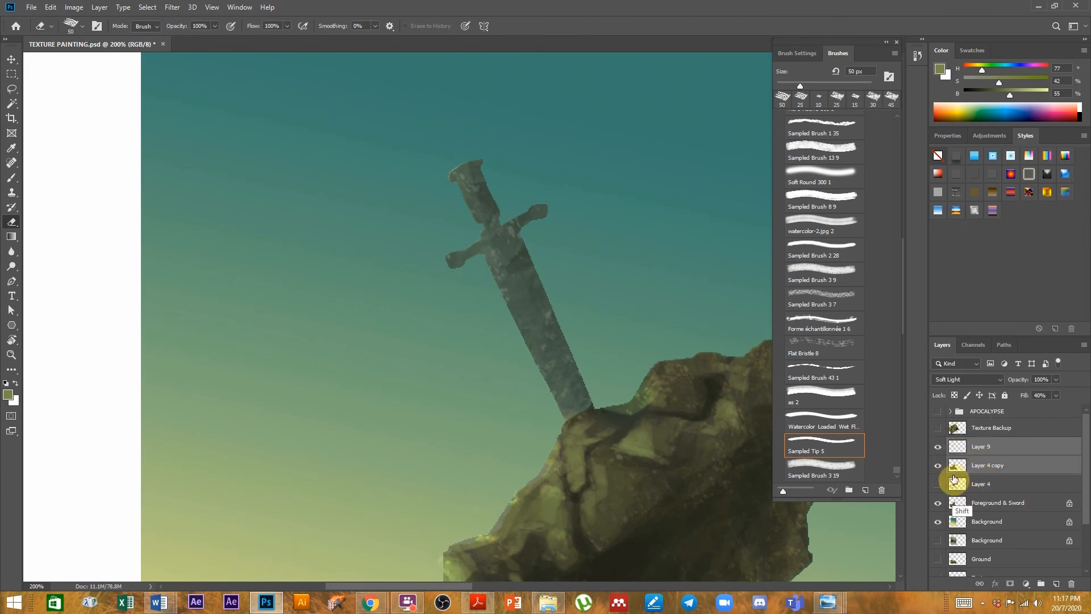
key(ctrl+e)
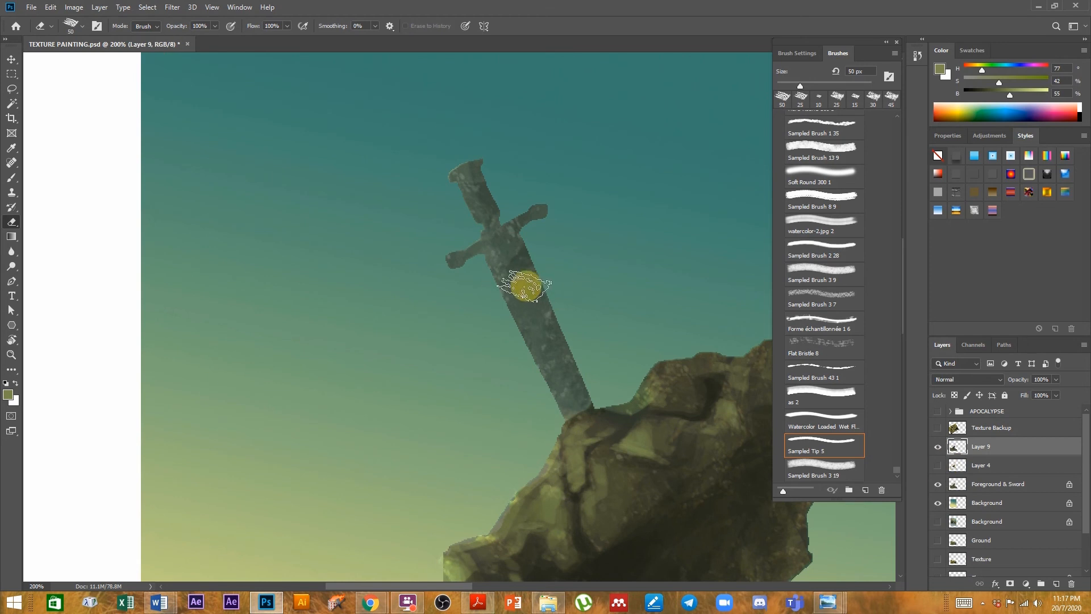
key(alt)
key(b)
alt+click(489, 250)
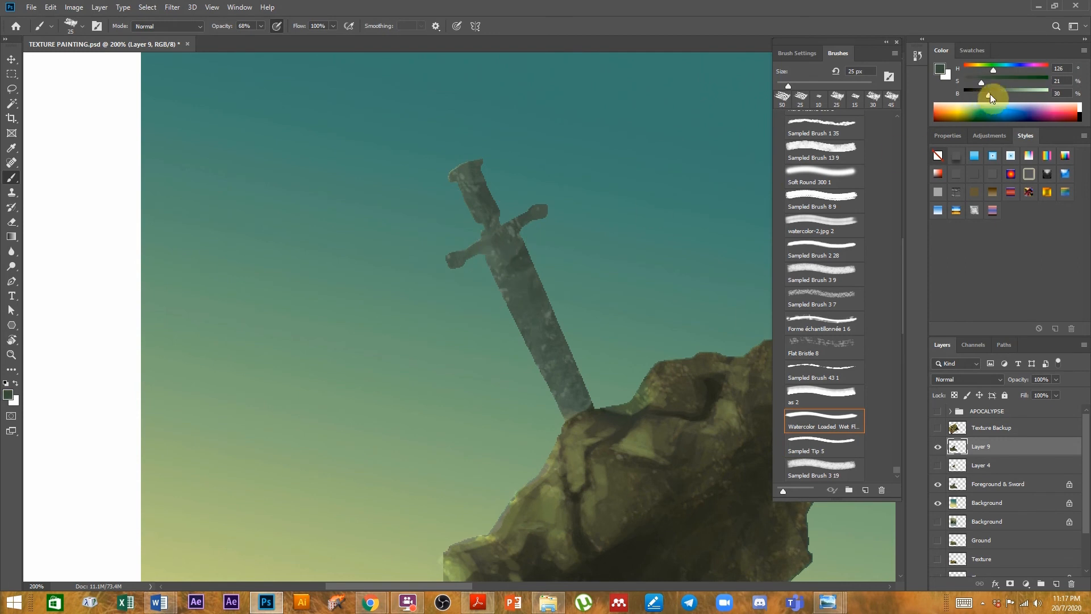
drag(488, 252, 538, 245)
click(954, 395)
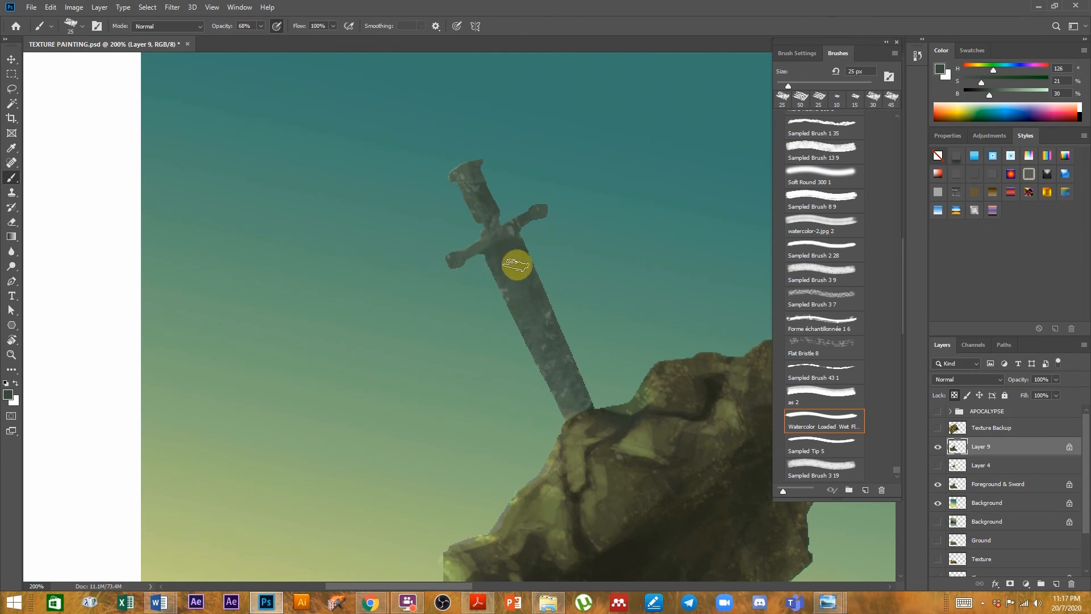
- Darken the upper part of the blade with the brush in Multiply mode at 24% opacity
click(171, 27)
click(170, 87)
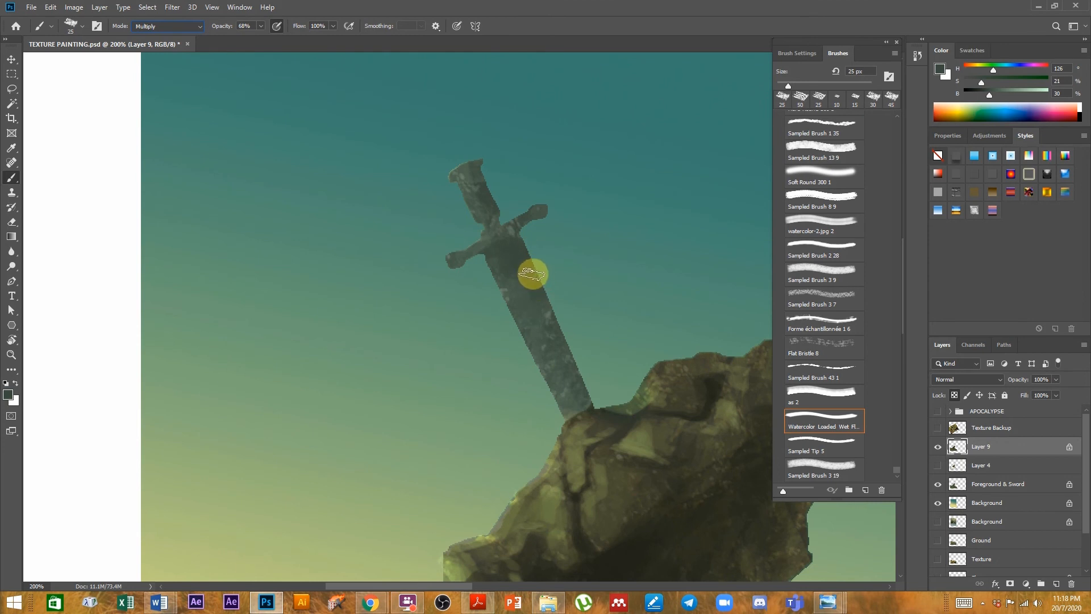
drag(515, 252, 560, 304)
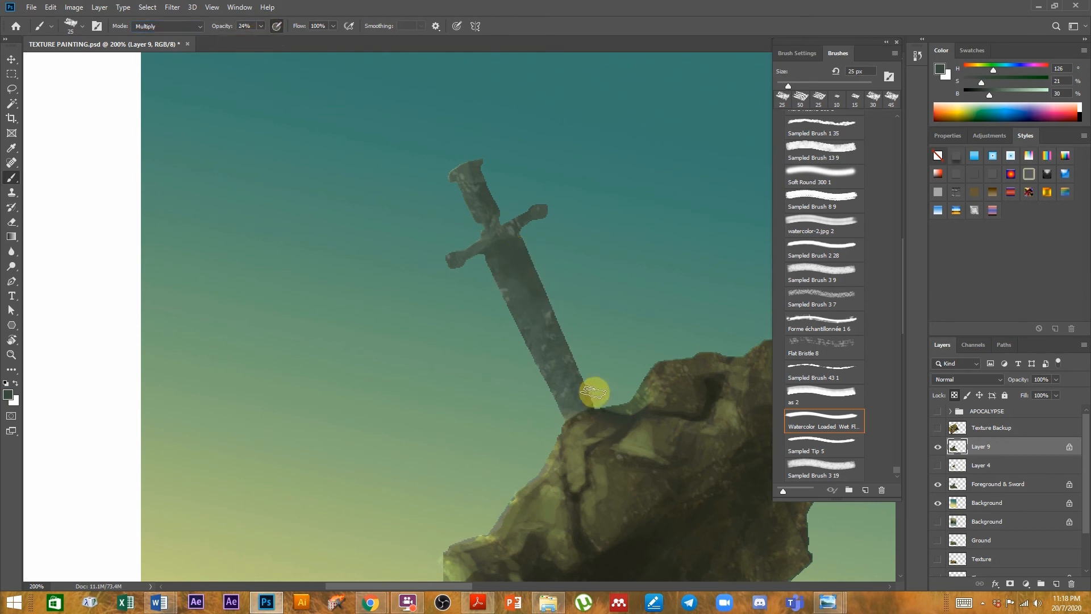
- Rotate the canvas 24° so the sword stands upright, and shade the blade's right half with straight Multiply strokes
key(r)
drag(567, 248, 631, 258)
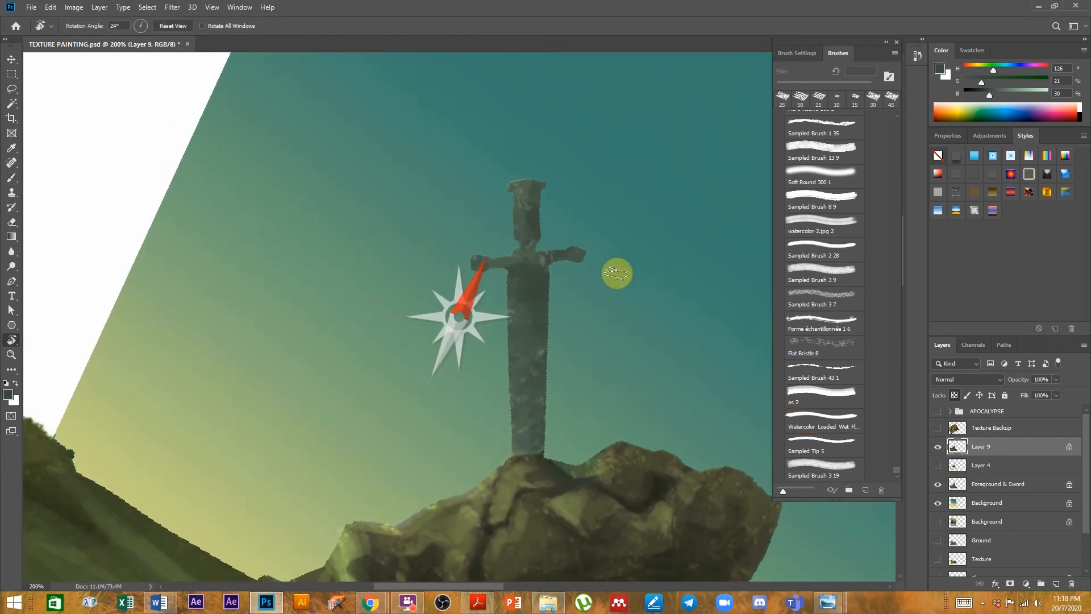
key(b)
key(shift)
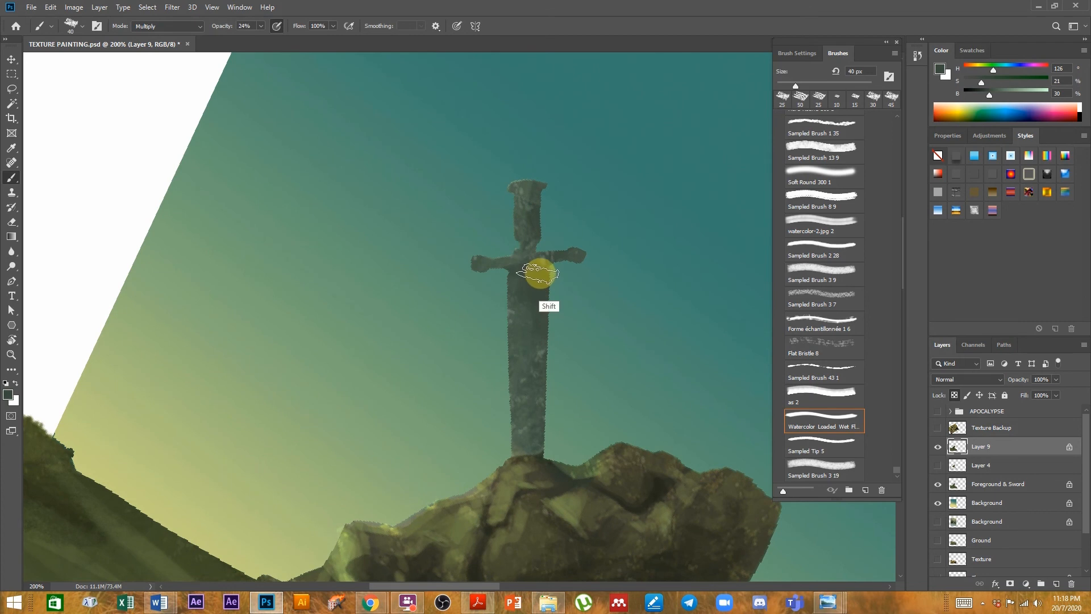
shift+click(540, 453)
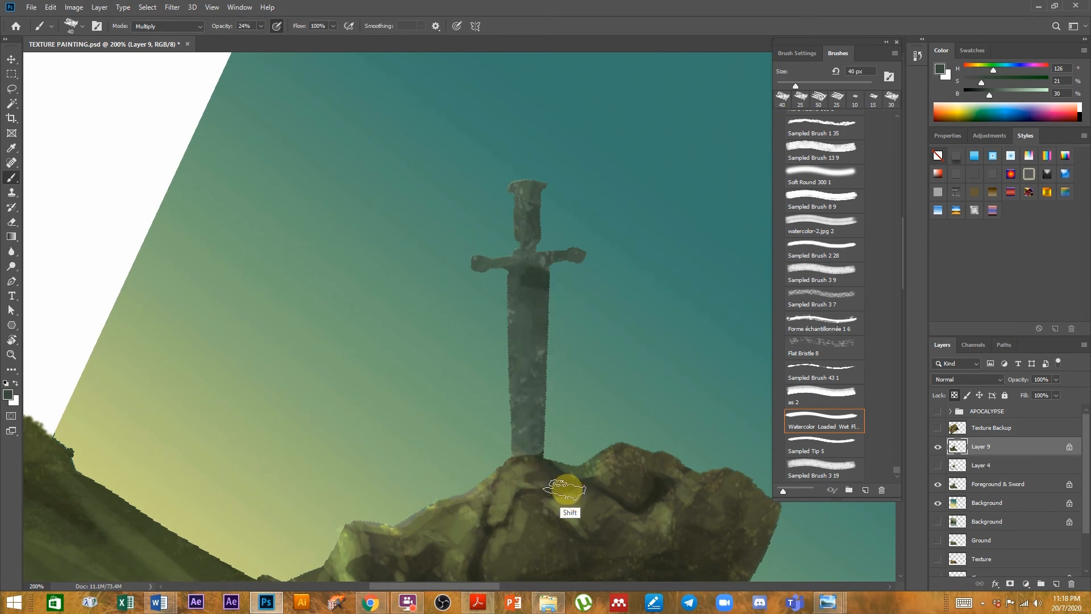
shift+click(557, 281)
key(shift)
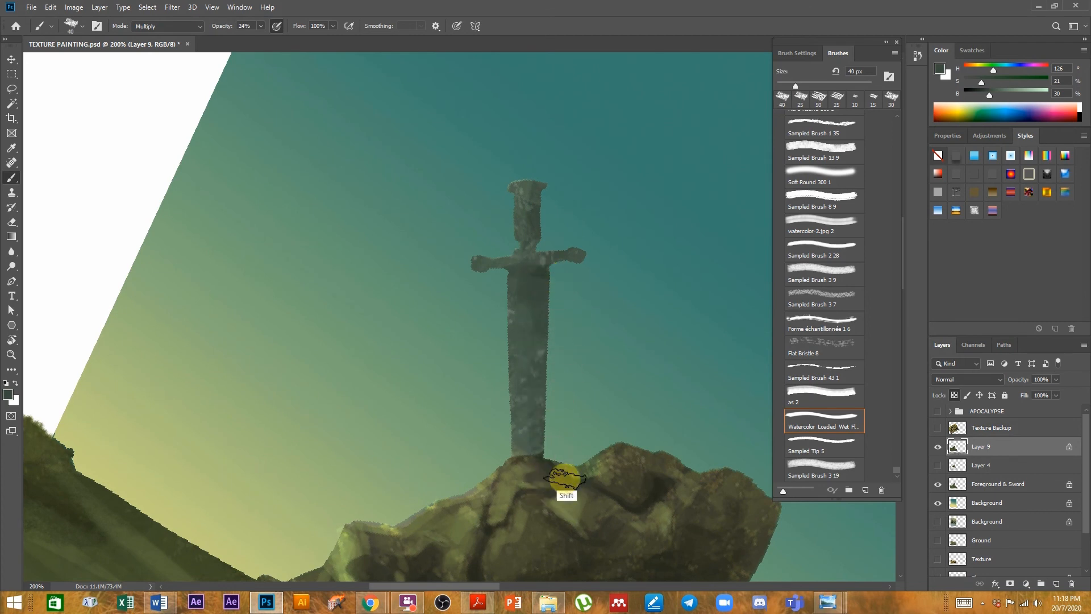
shift+click(561, 325)
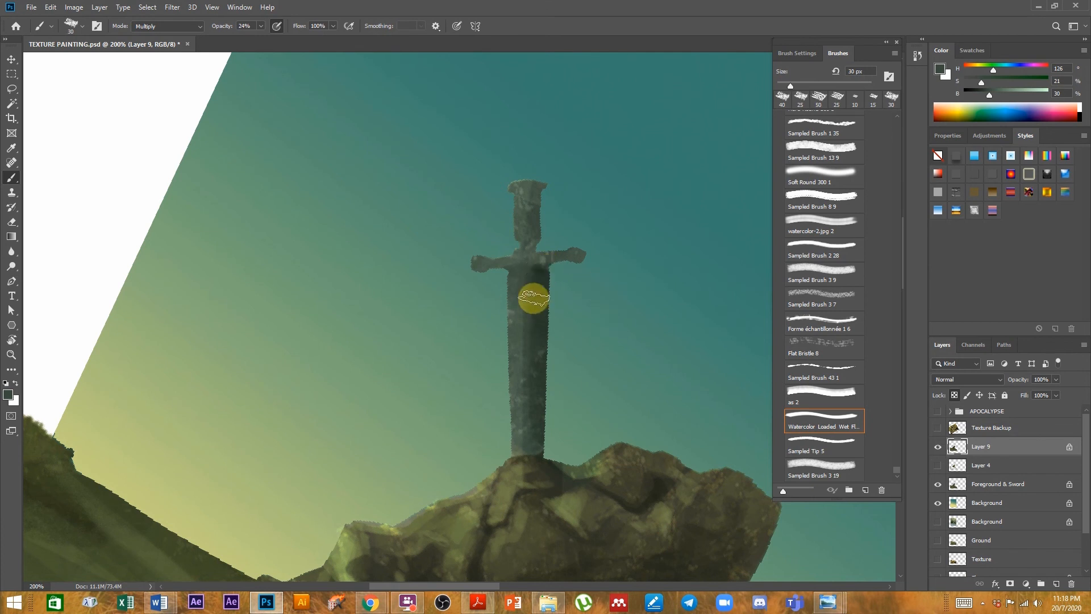
drag(550, 261, 523, 243)
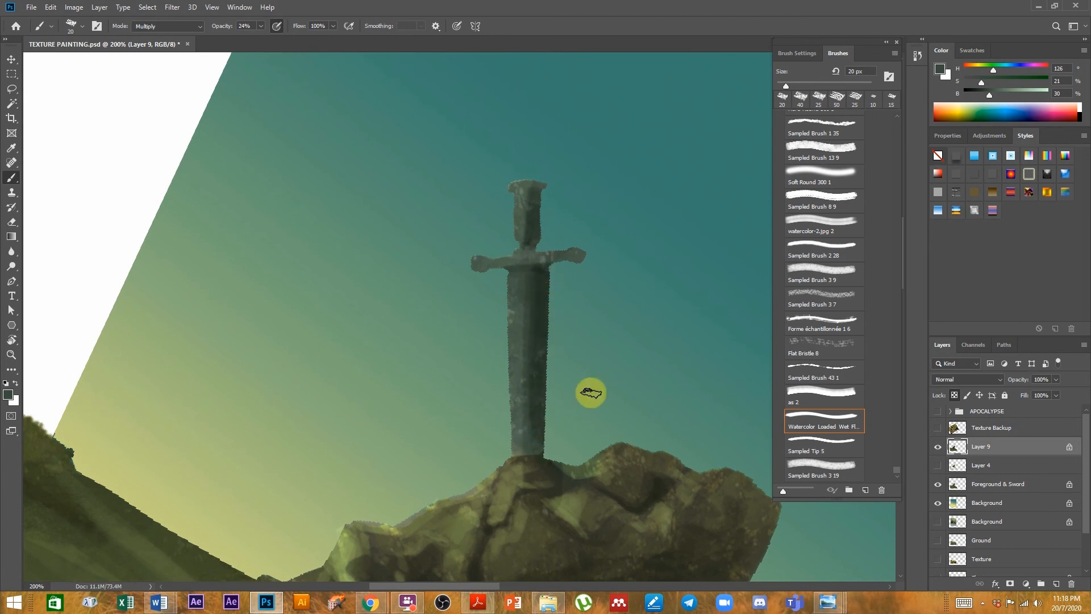
- Brighten the blade's left half with a Color Dodge brush in light green sampled from the sky, reducing the brush from 30 to 7 px
click(148, 26)
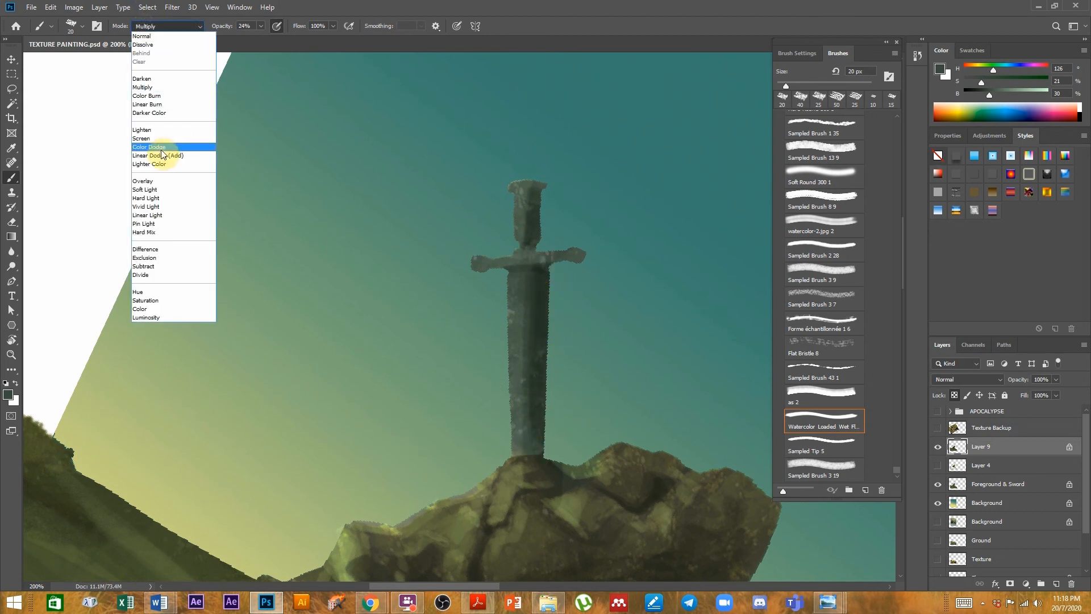
click(161, 148)
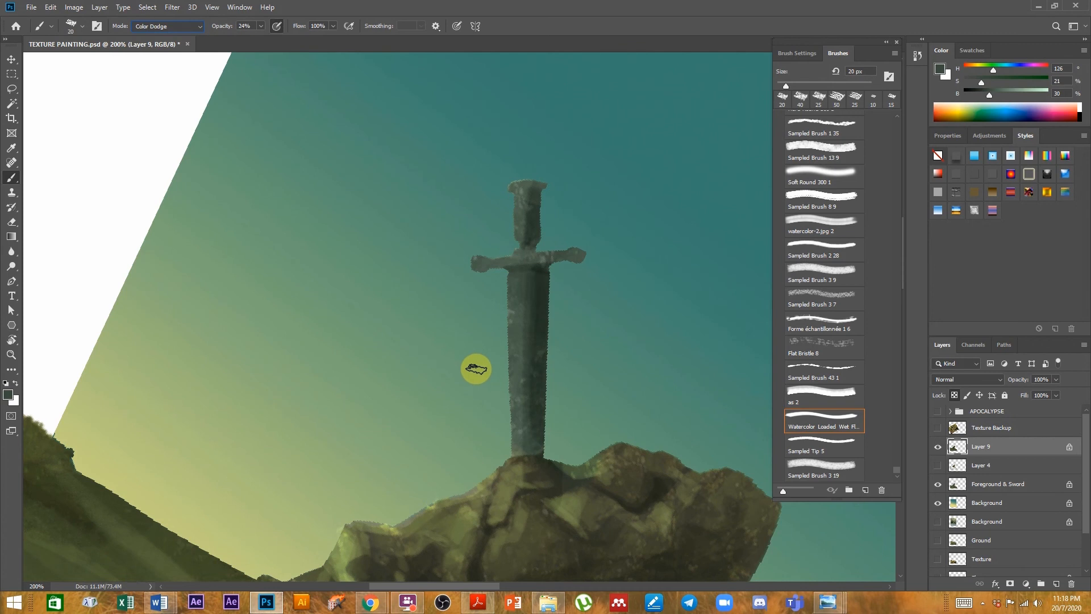
alt+click(198, 436)
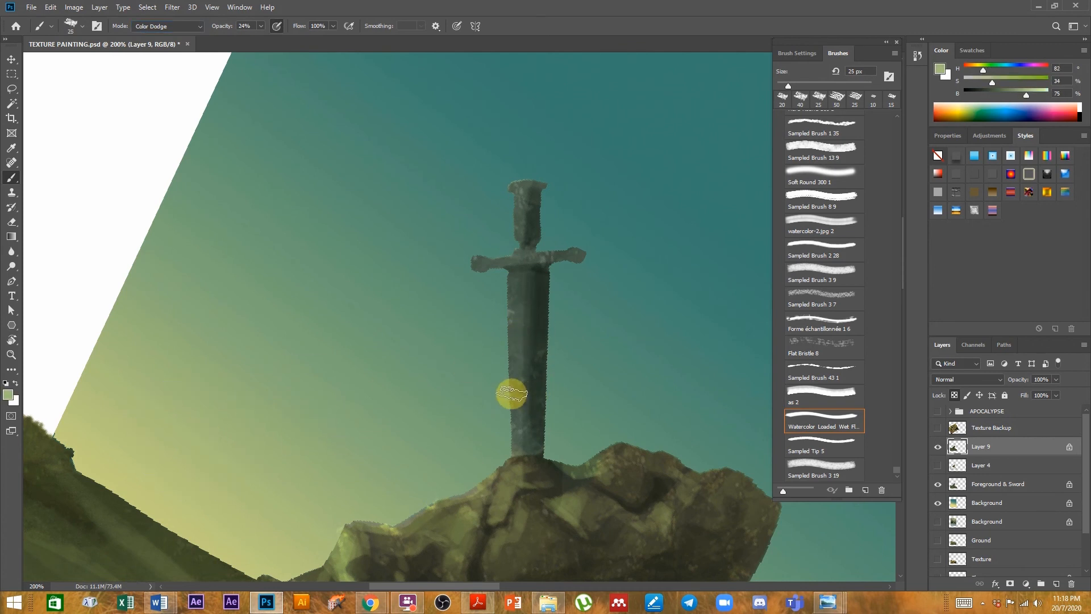
key(bracketright)
drag(514, 432, 546, 356)
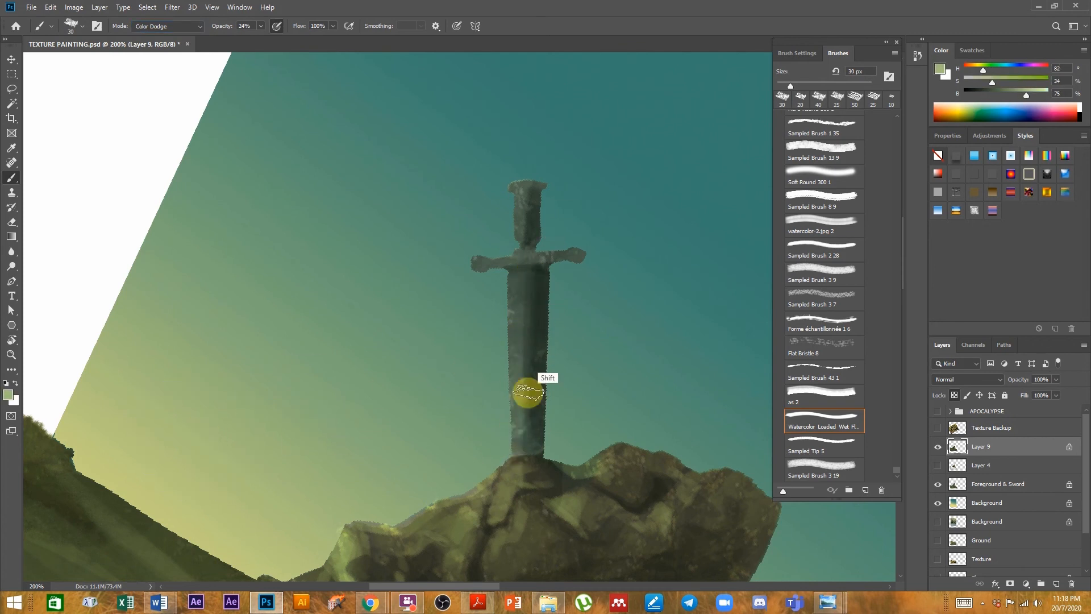
mouse_move(517, 458)
mouse_down()
mouse_move(527, 446)
mouse_move(520, 390)
mouse_up()
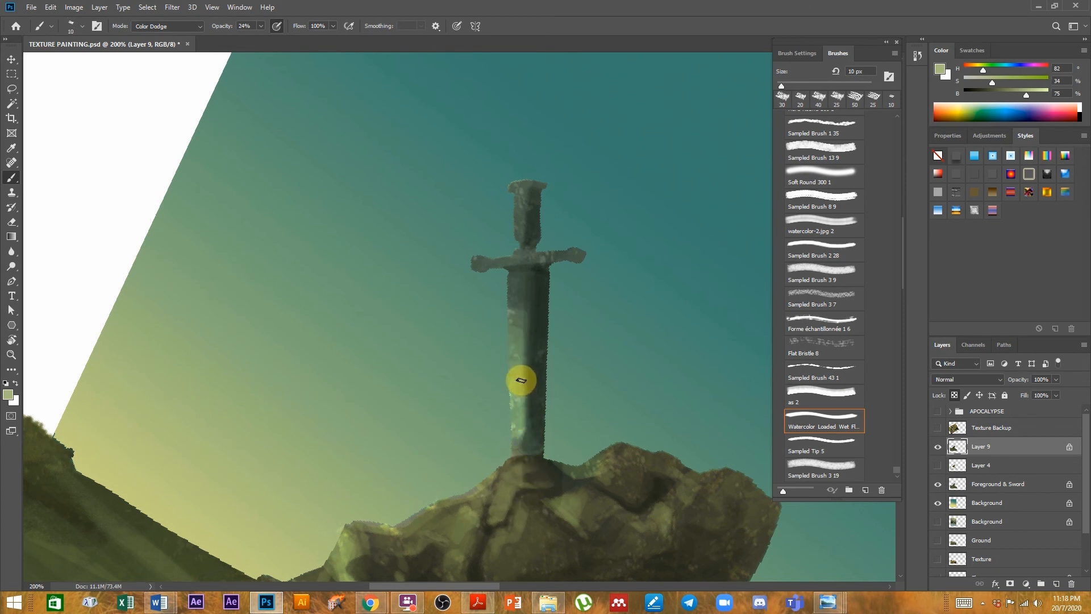
shift+click(531, 459)
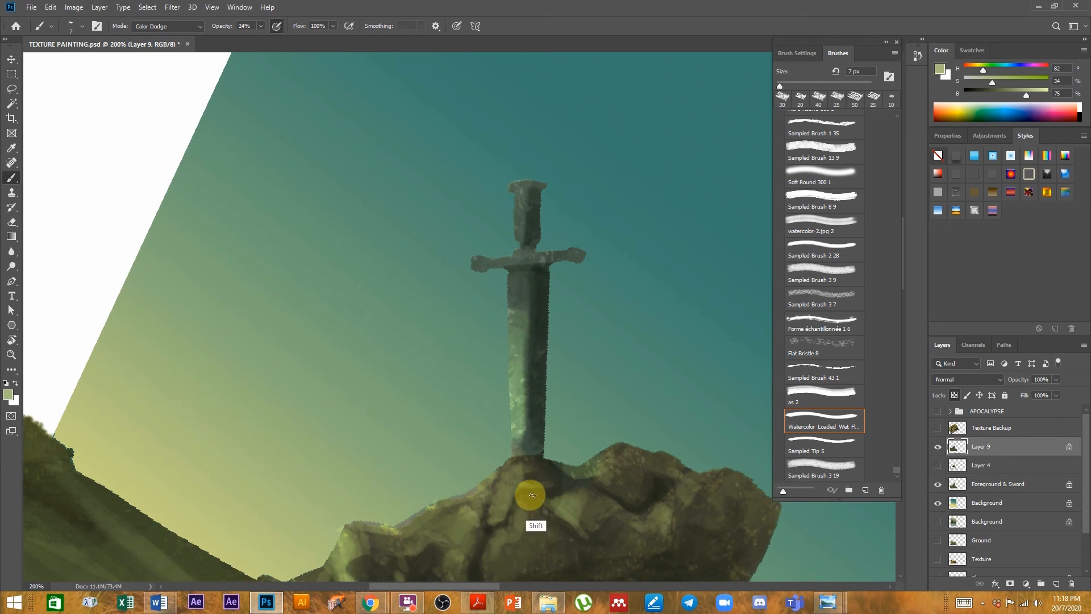
- Raise the brush opacity to 77% and paint a thin straight highlight down the blade's centre ridge with a 5 px brush
click(260, 26)
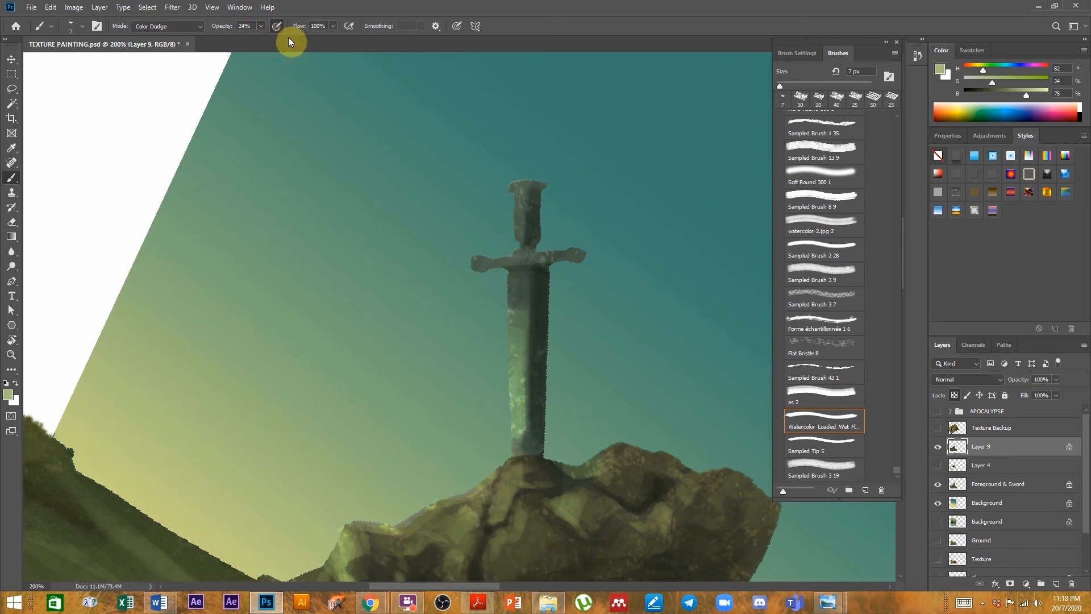
drag(285, 42, 288, 40)
click(527, 278)
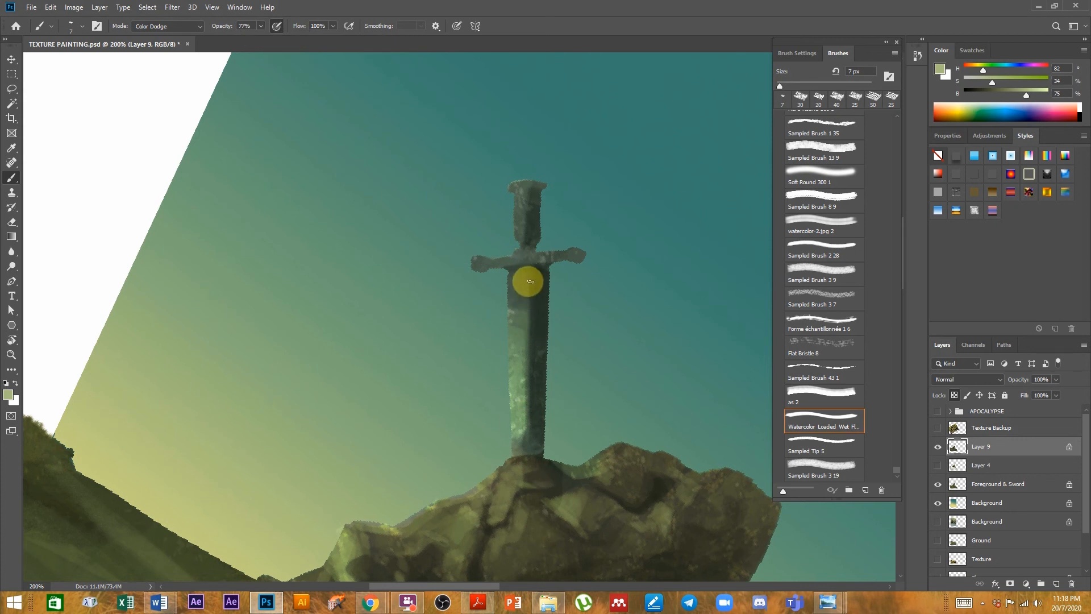
shift+click(529, 417)
key(ctrl+z)
key(bracketleft)
key(bracketleft)
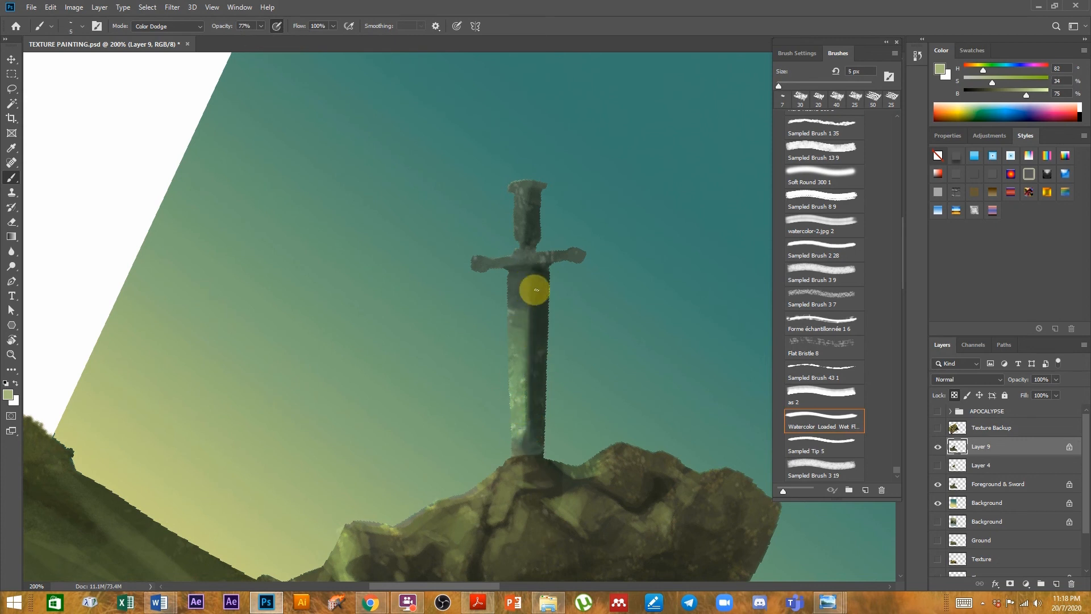
click(528, 277)
shift+click(519, 457)
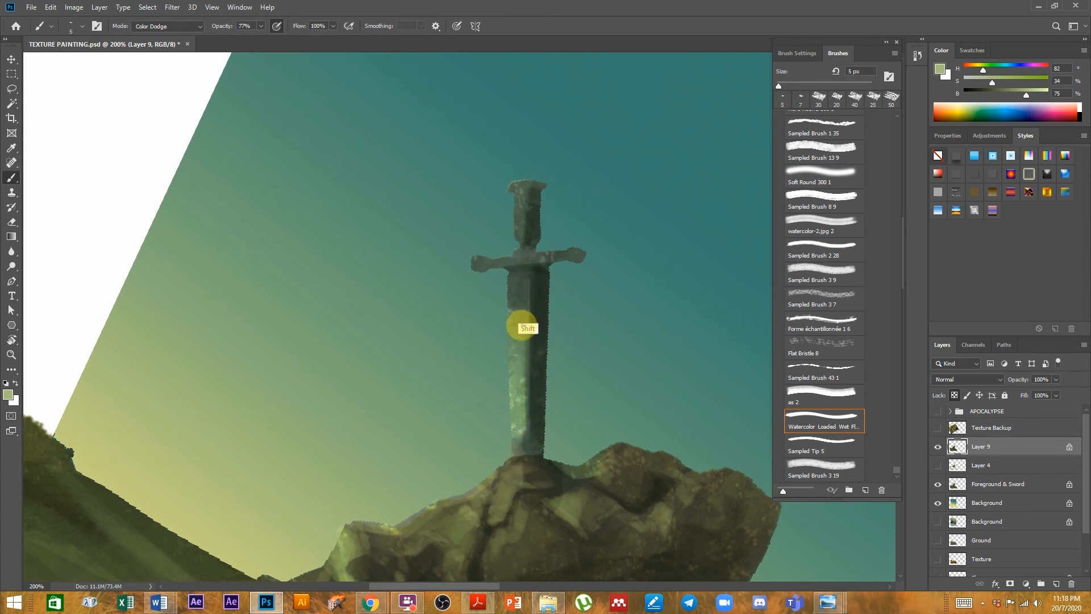
click(528, 280)
shift+click(529, 420)
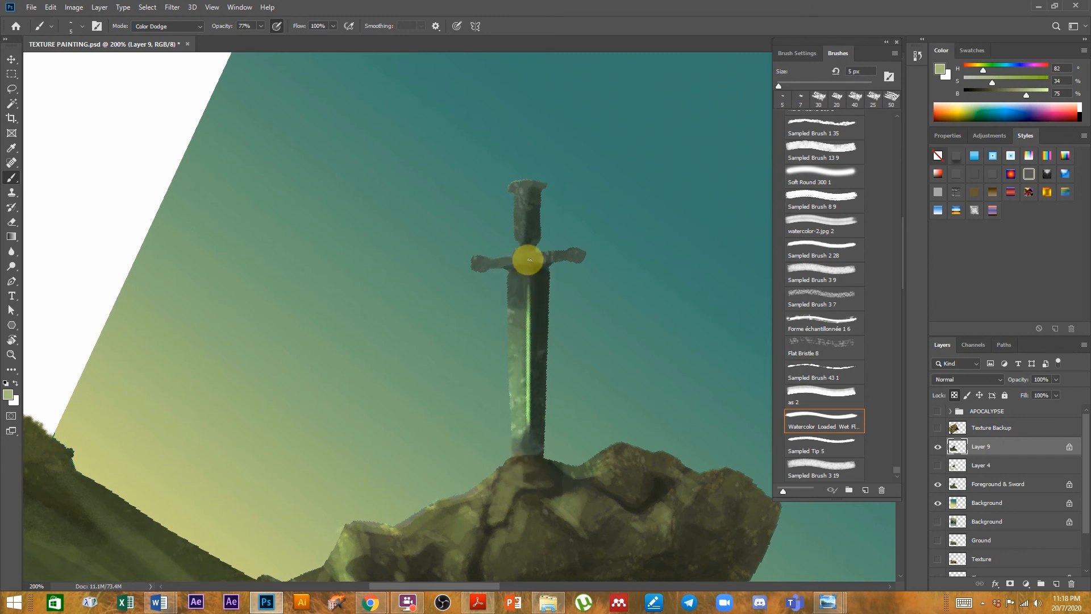
- Paint Color Dodge highlights on the pommel, the grip and the left arm of the guard with an 8 px brush
key(bracketright)
key(bracketright)
key(bracketright)
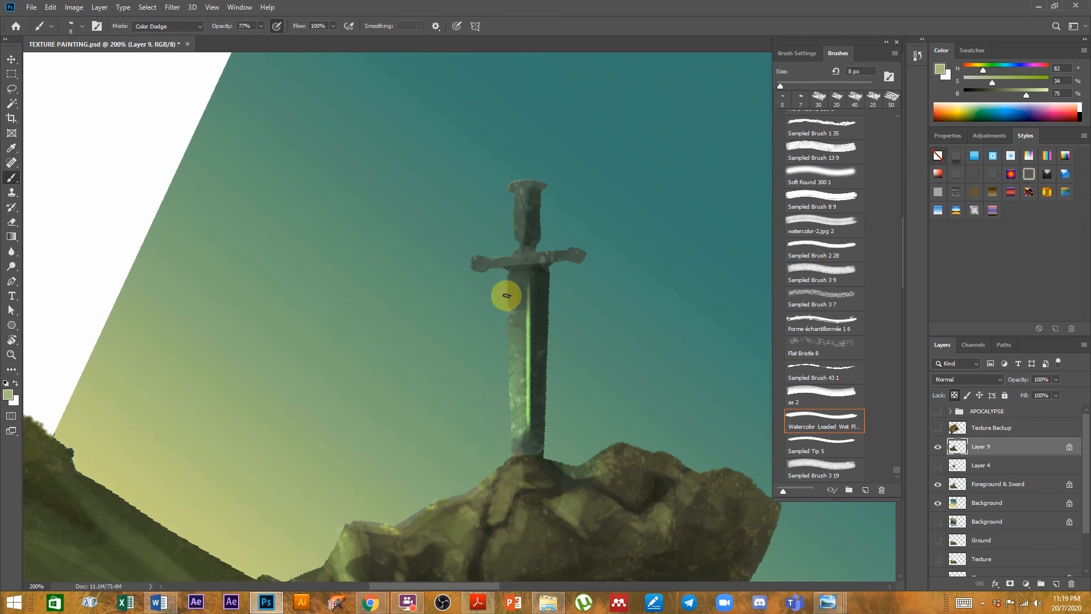
drag(517, 188, 529, 188)
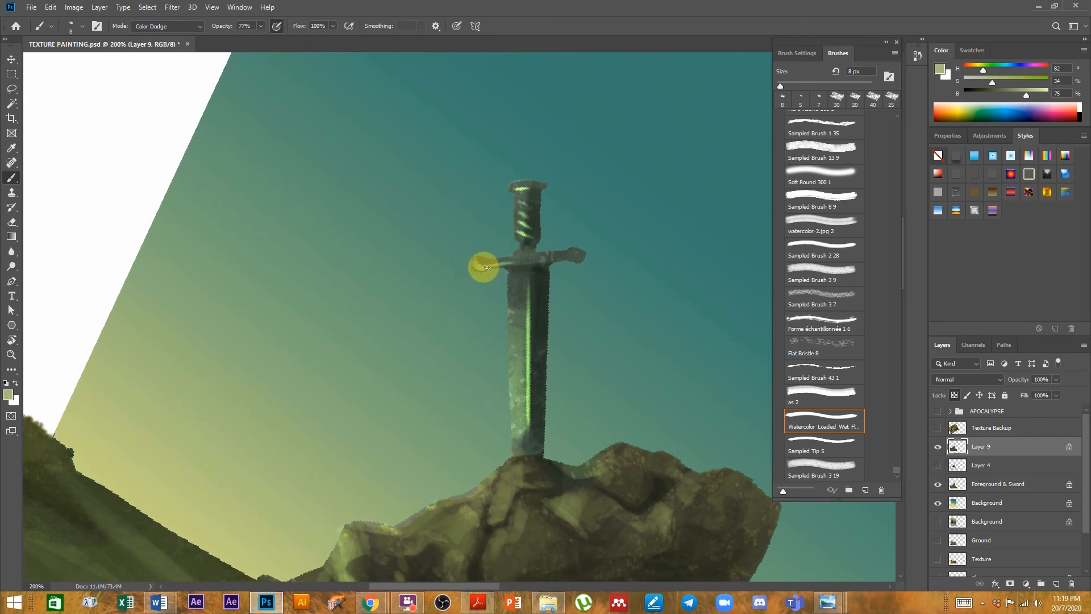
drag(477, 265, 517, 263)
- Reset the canvas rotation and examine the sword and rock within the whole composition
key(r)
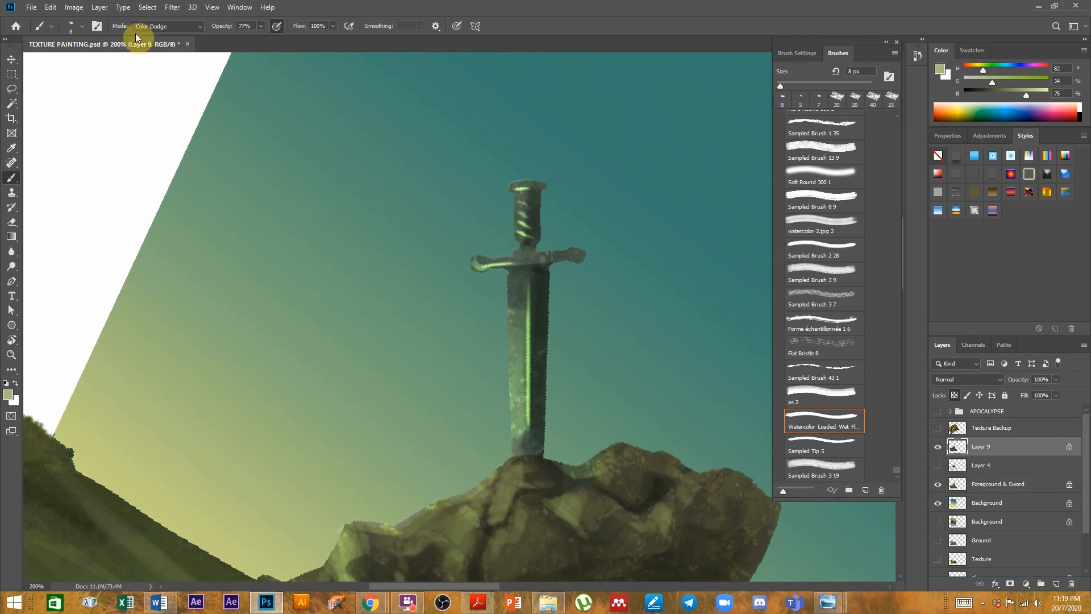
click(173, 25)
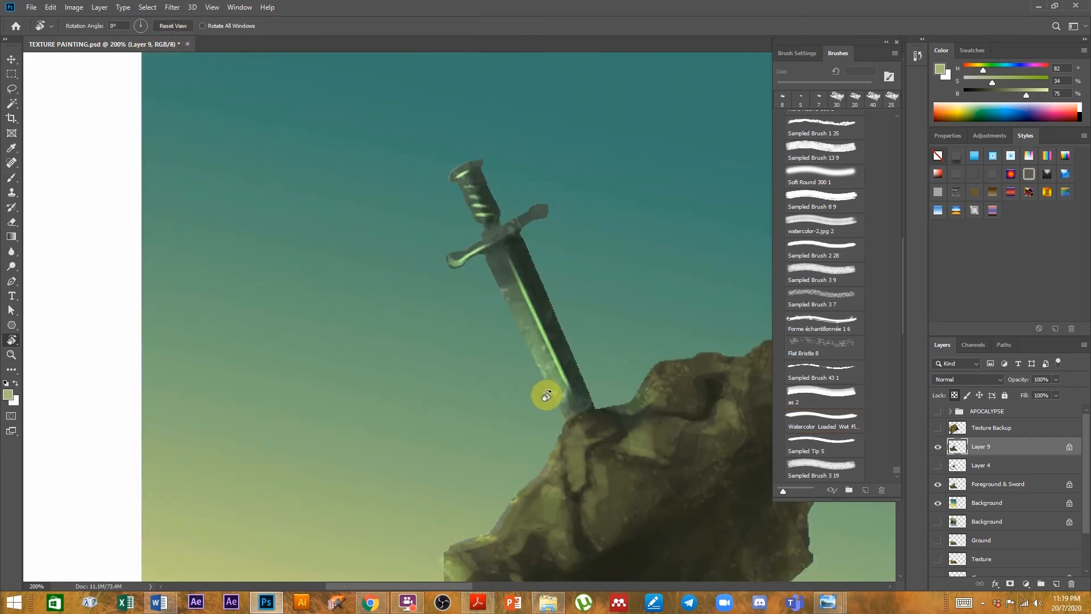
scroll(553, 407, down, 2)
scroll(597, 432, down, 1)
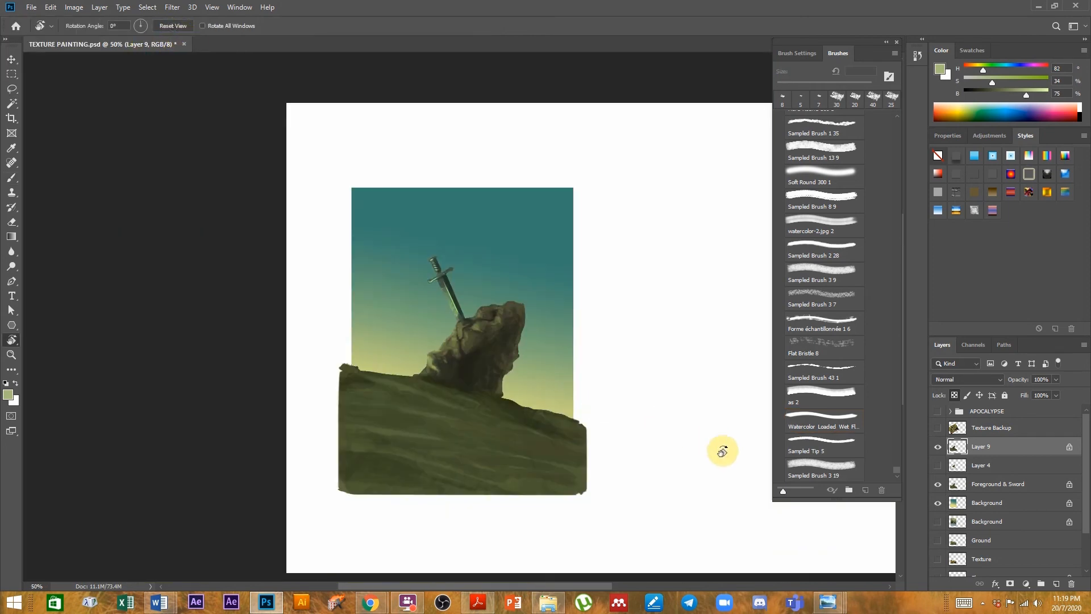
scroll(498, 356, up, 1)
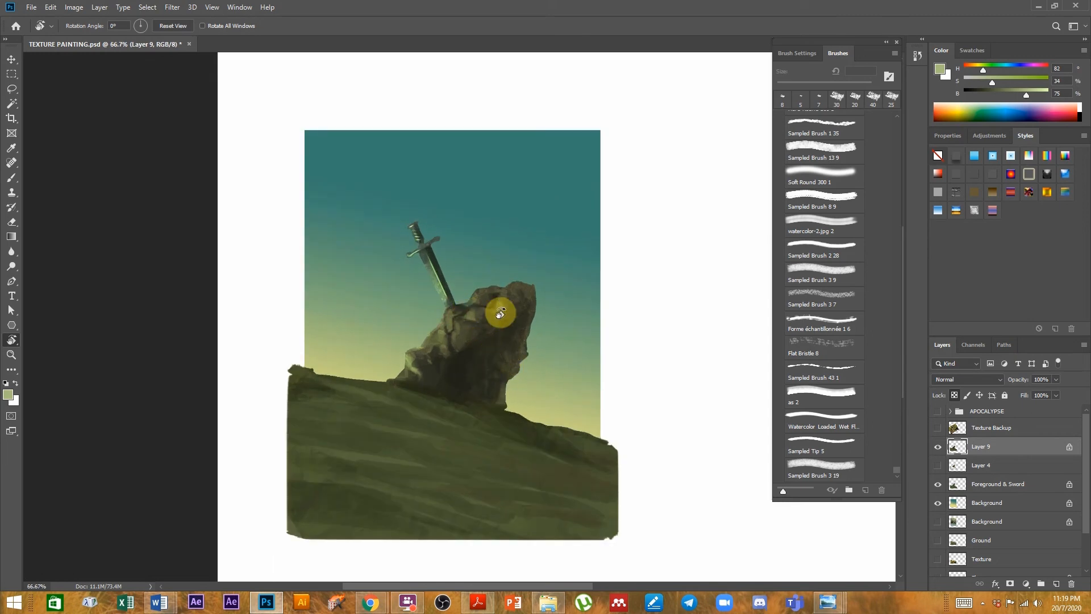
drag(607, 419, 521, 410)
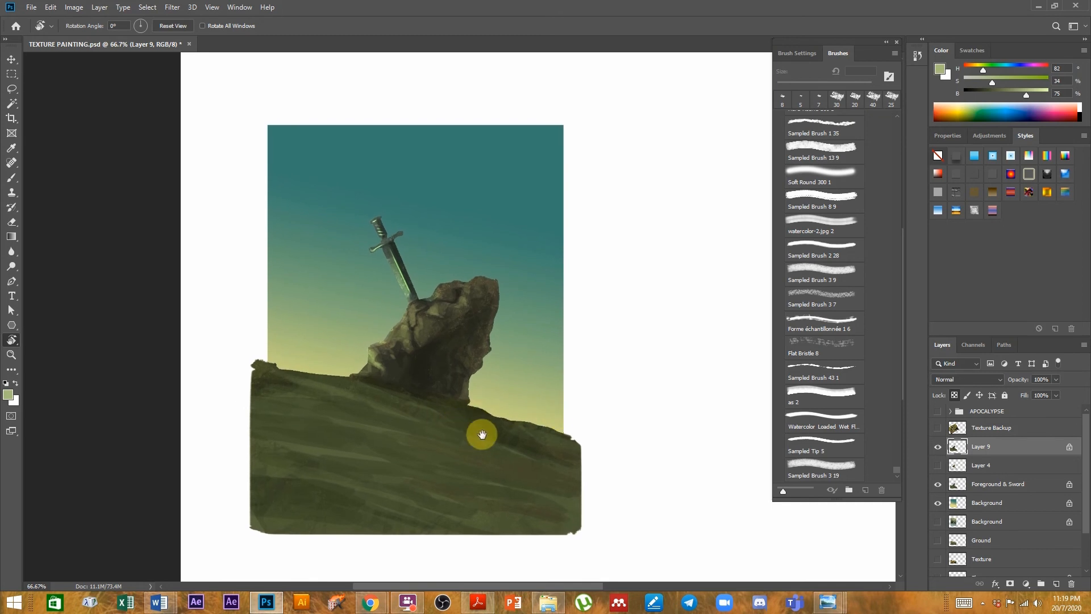
drag(672, 382, 587, 382)
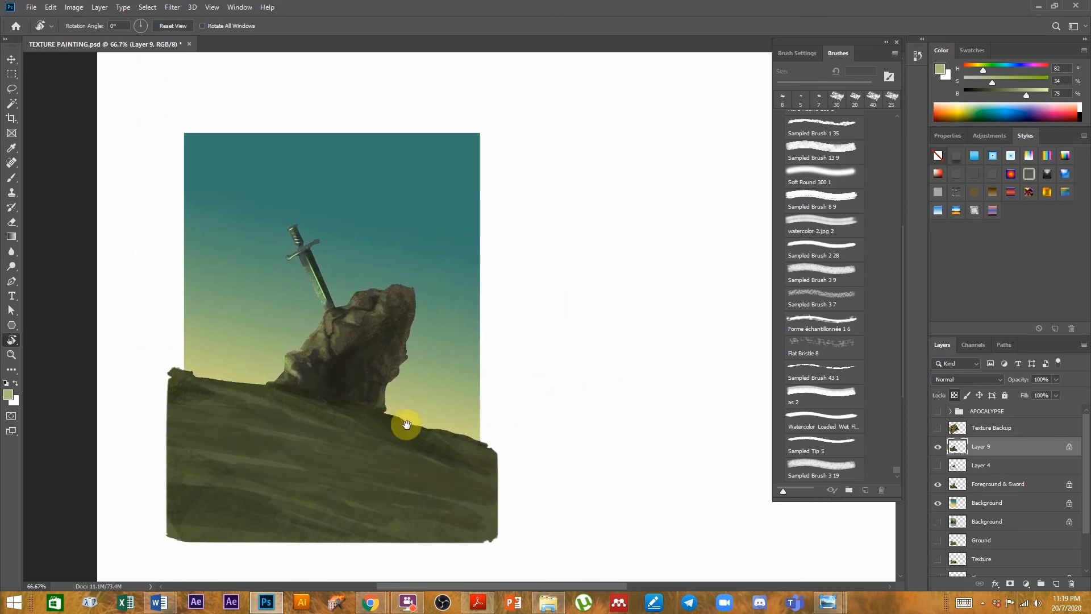
drag(463, 360, 546, 370)
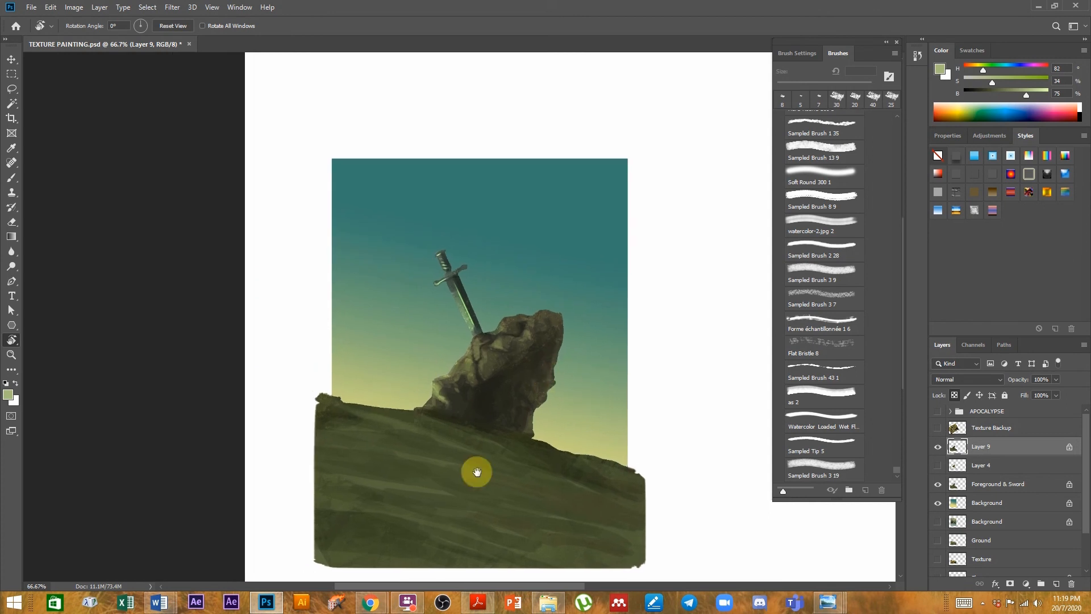
drag(473, 415, 437, 351)
click(11, 59)
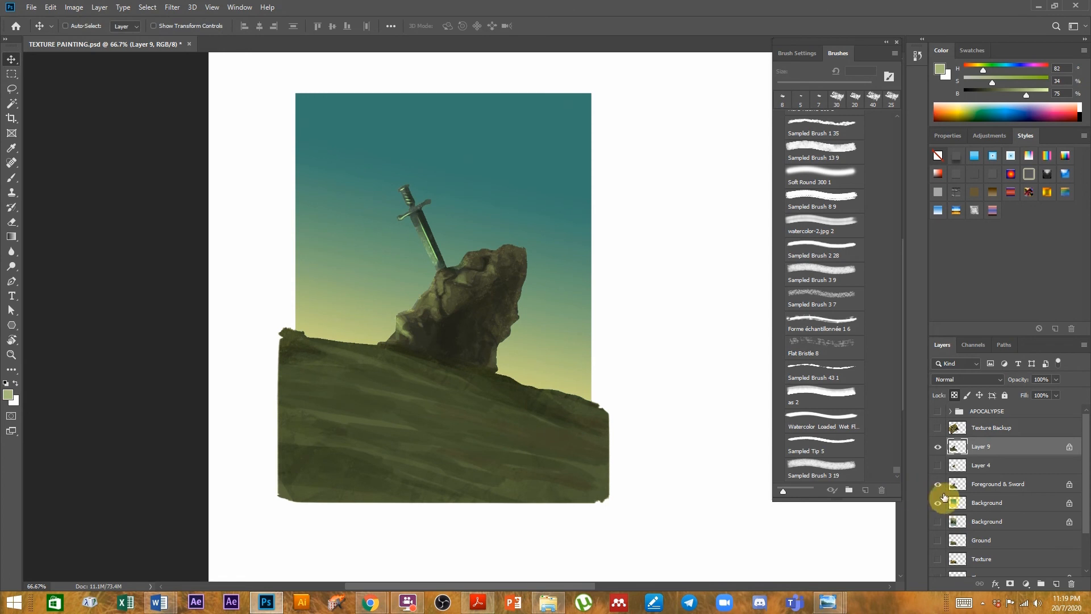
click(549, 602)
drag(639, 205, 727, 378)
scroll(545, 404, down, 2)
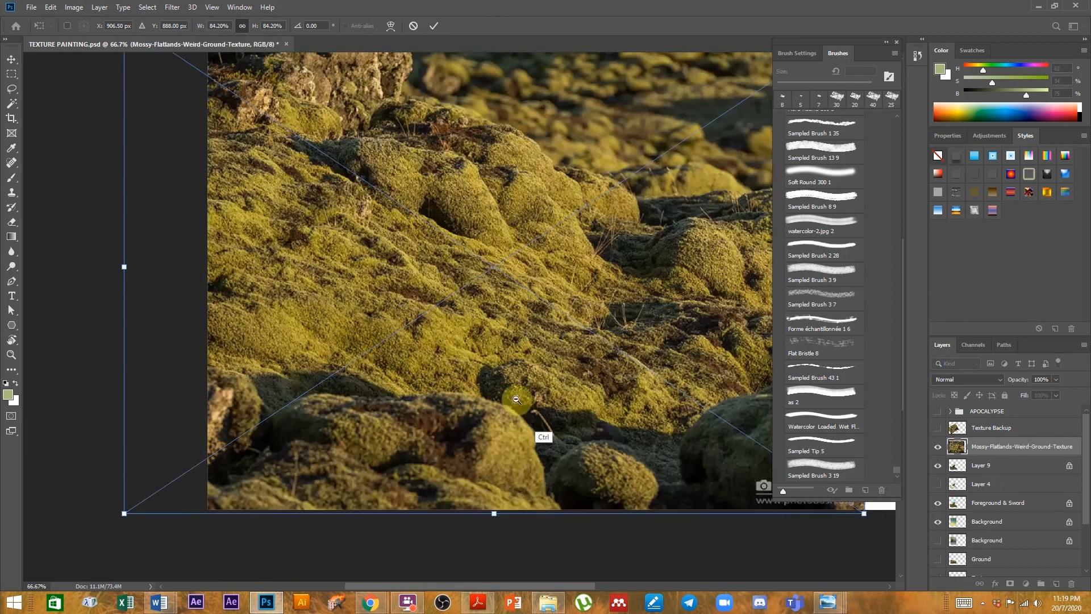
drag(140, 470, 565, 273)
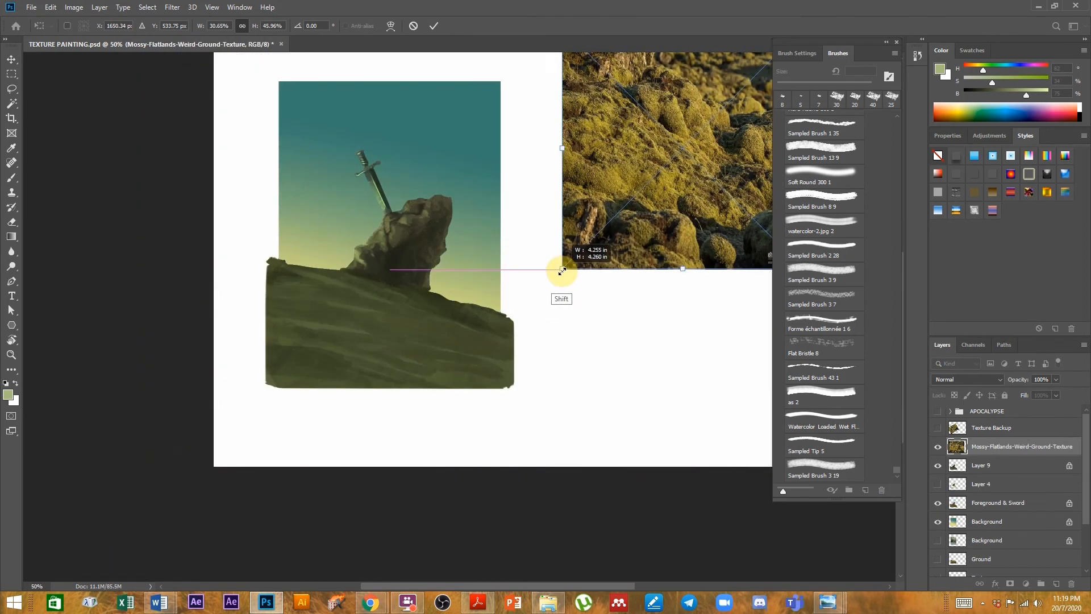
drag(702, 195, 417, 404)
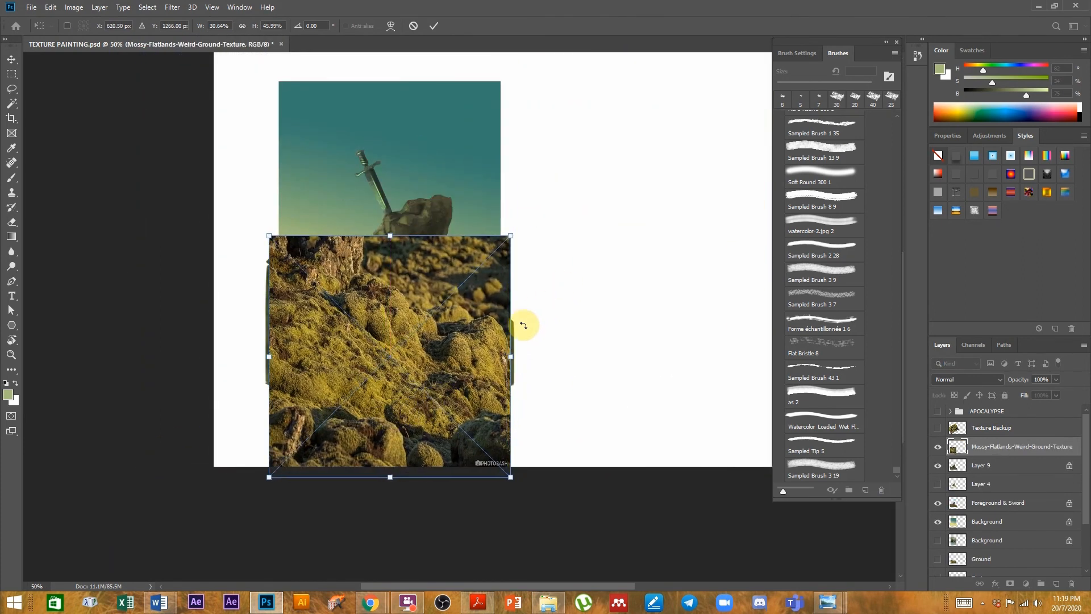
key(ctrl+z)
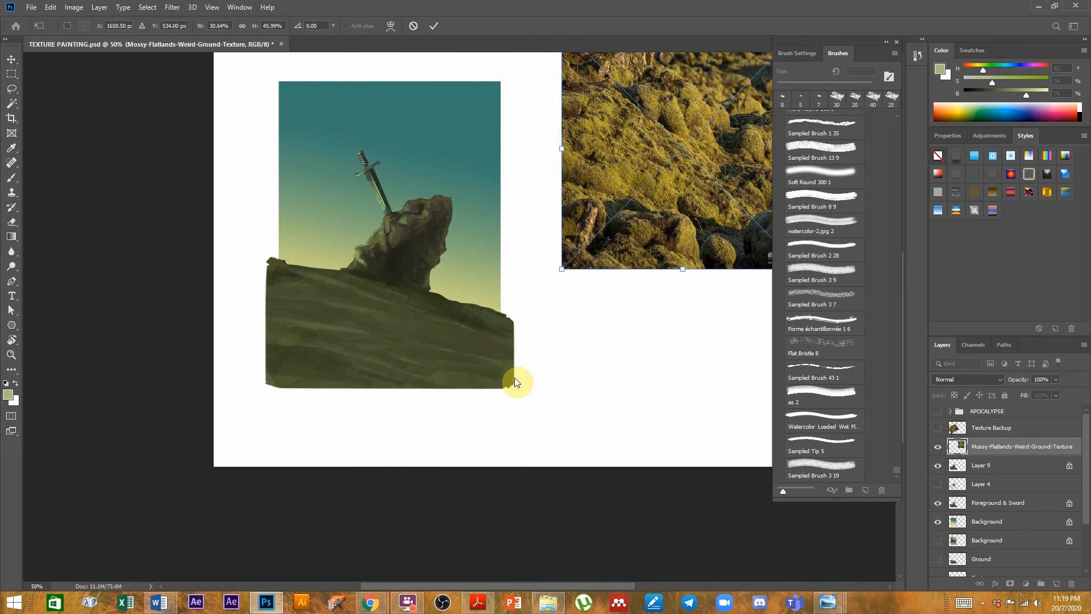
click(585, 281)
key(Delete)
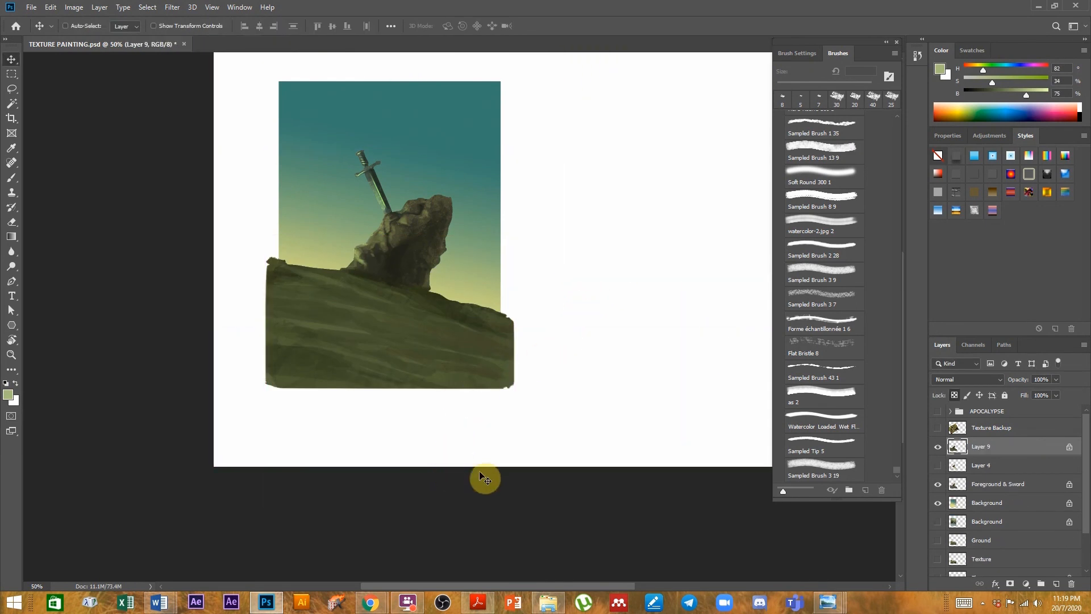
- Place the Mossy-Flatlands-Weird-Ground-Texture photo and scale it down proportionally so that it covers the painted ground
click(548, 602)
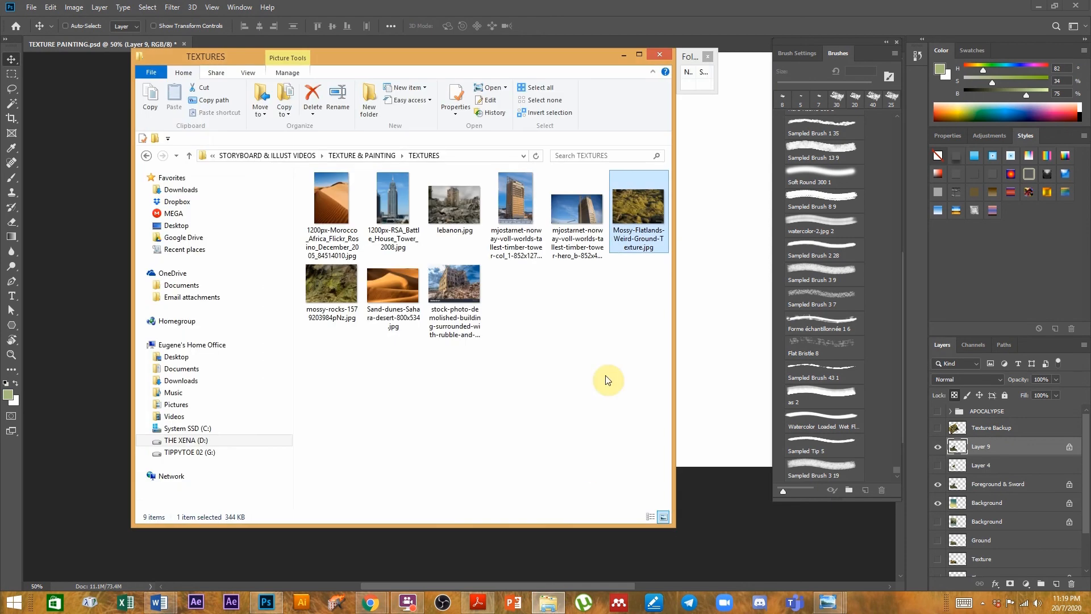
click(739, 257)
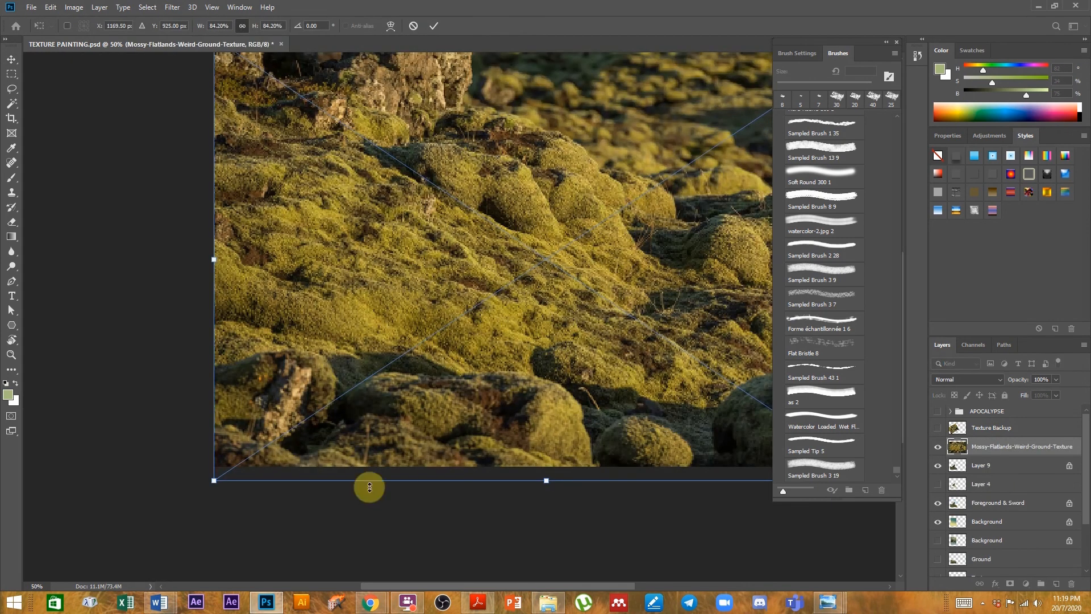
drag(215, 482, 424, 353)
key(Return)
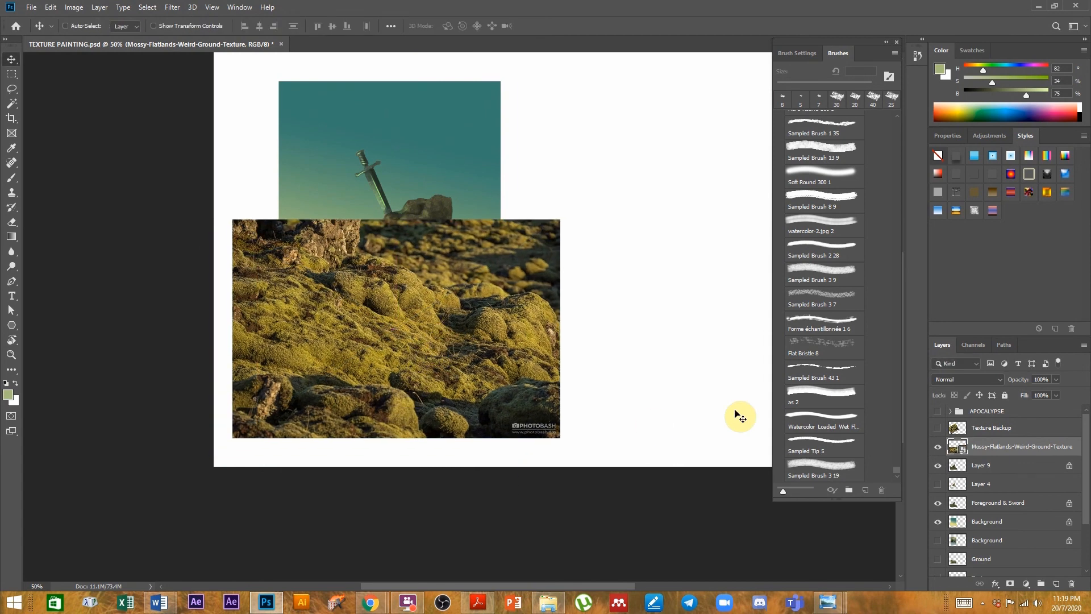
- Set the mossy texture layer's blend mode to Overlay and its fill to 30%
click(932, 380)
click(943, 446)
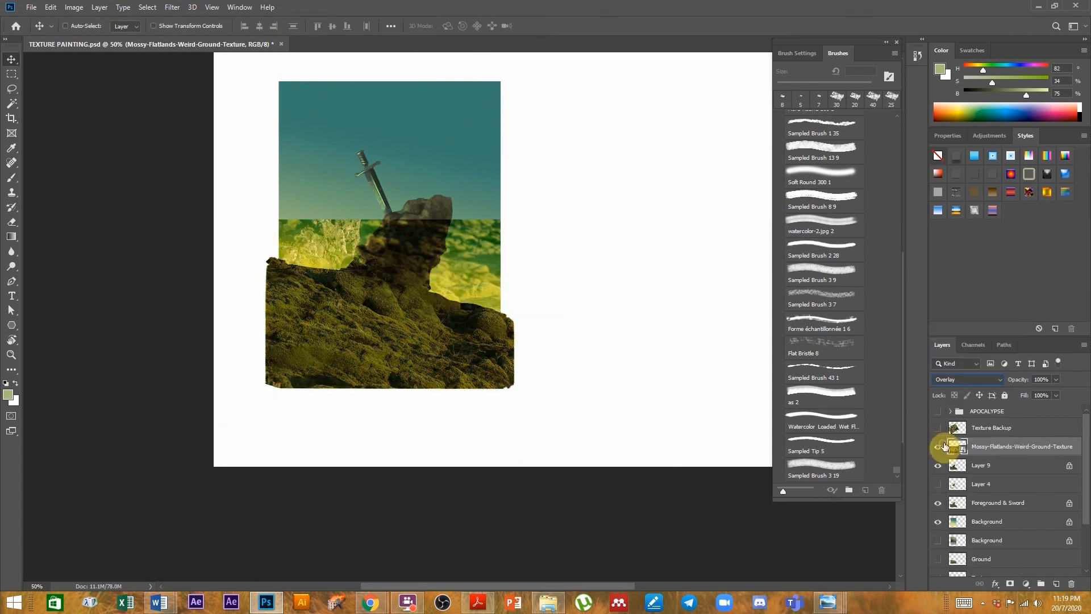
click(1058, 396)
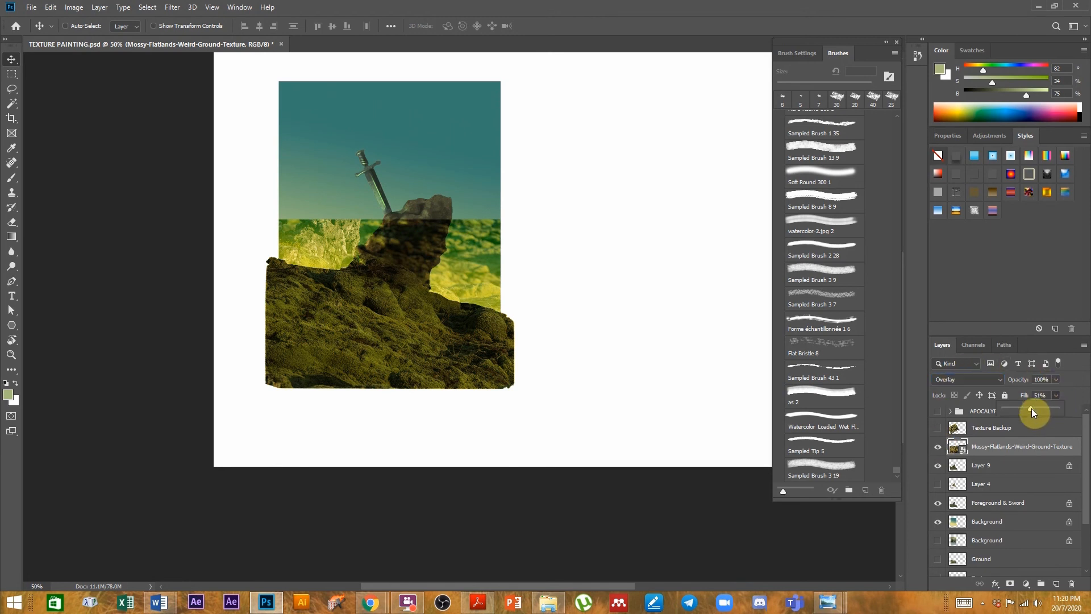
drag(1032, 409, 1022, 408)
click(442, 327)
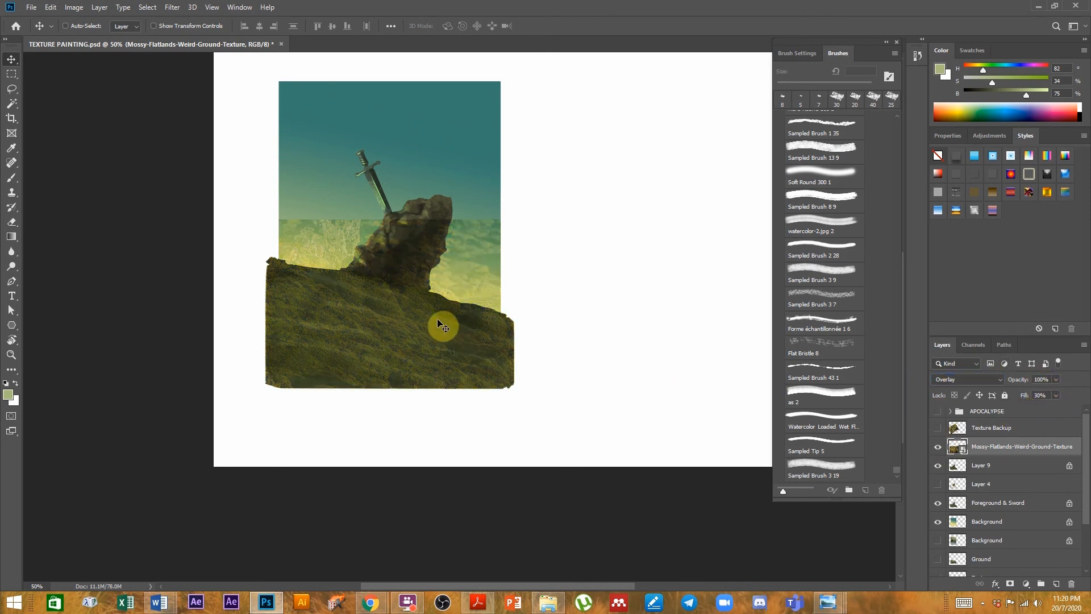
- Rotate the mossy texture slightly counter-clockwise over the slope and change its blend mode to Hard Light
drag(424, 322, 531, 277)
key(ctrl+t)
mouse_move(591, 198)
mouse_down()
mouse_move(568, 175)
mouse_move(580, 181)
mouse_up()
key(Return)
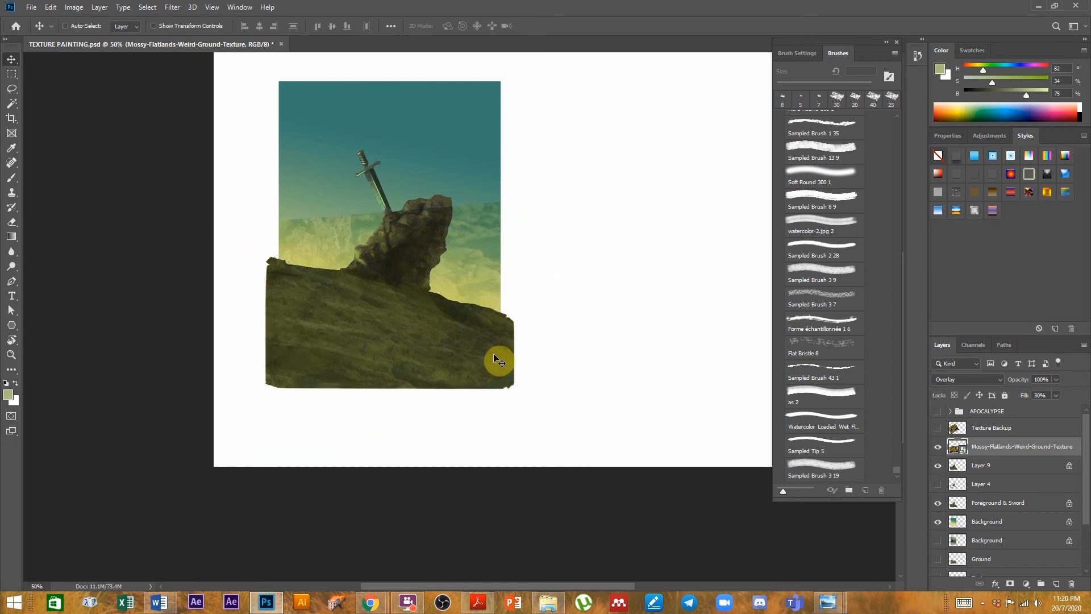
click(961, 381)
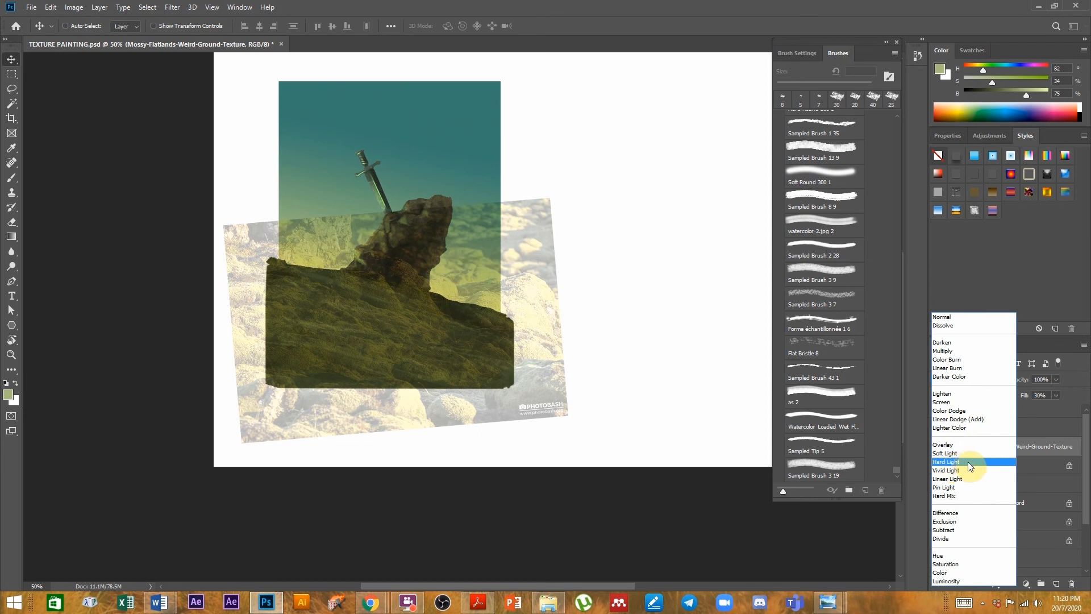
click(953, 463)
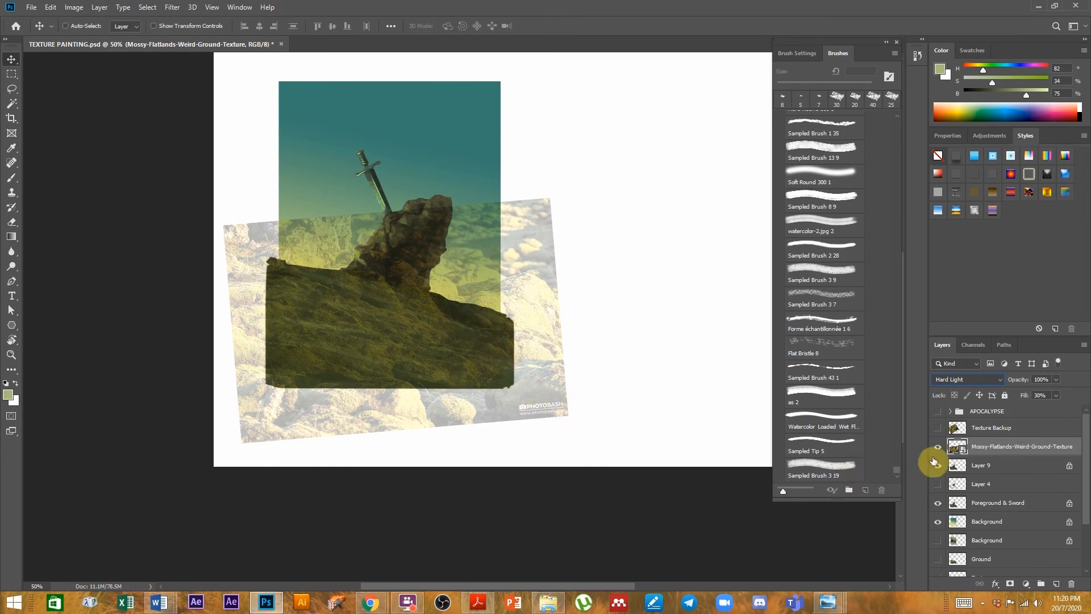
- Hide the sword painting's layers, then show and expand the APOCALYPSE group with the desert scene
click(938, 447)
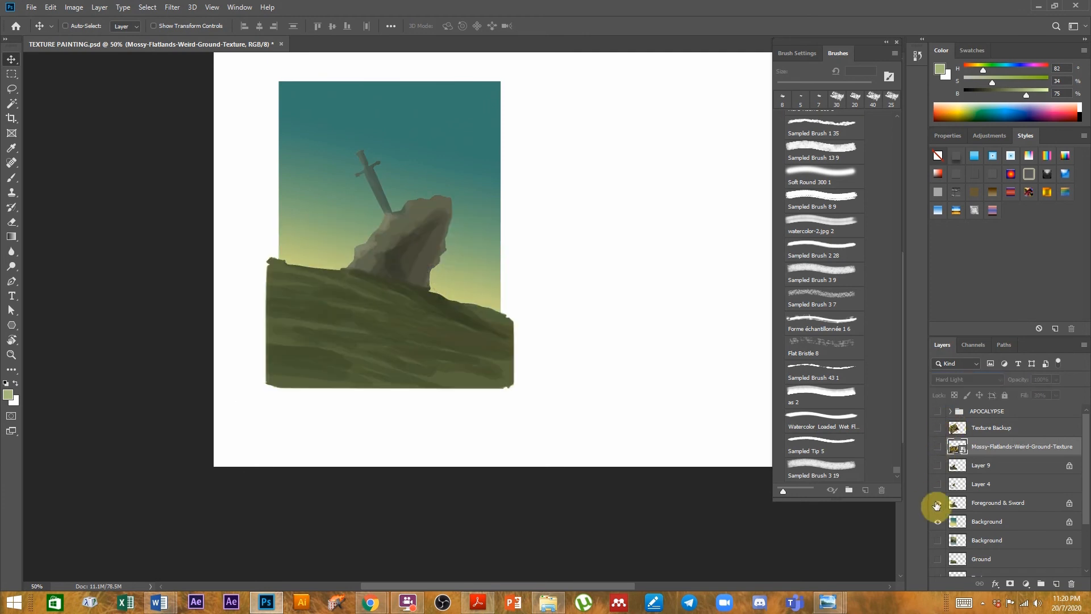
click(938, 411)
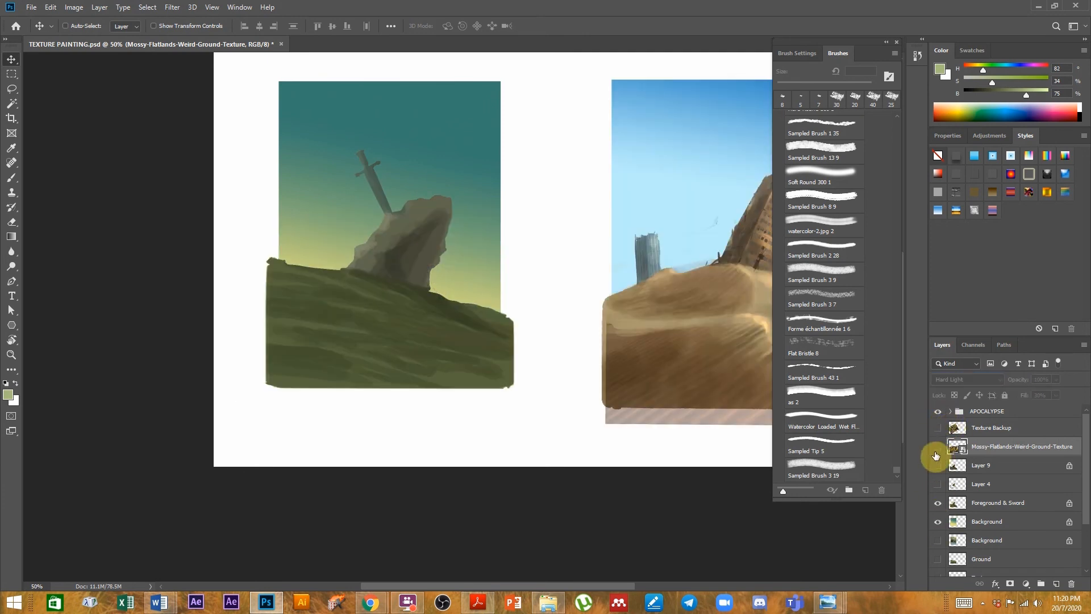
click(937, 519)
click(951, 411)
drag(687, 331, 456, 343)
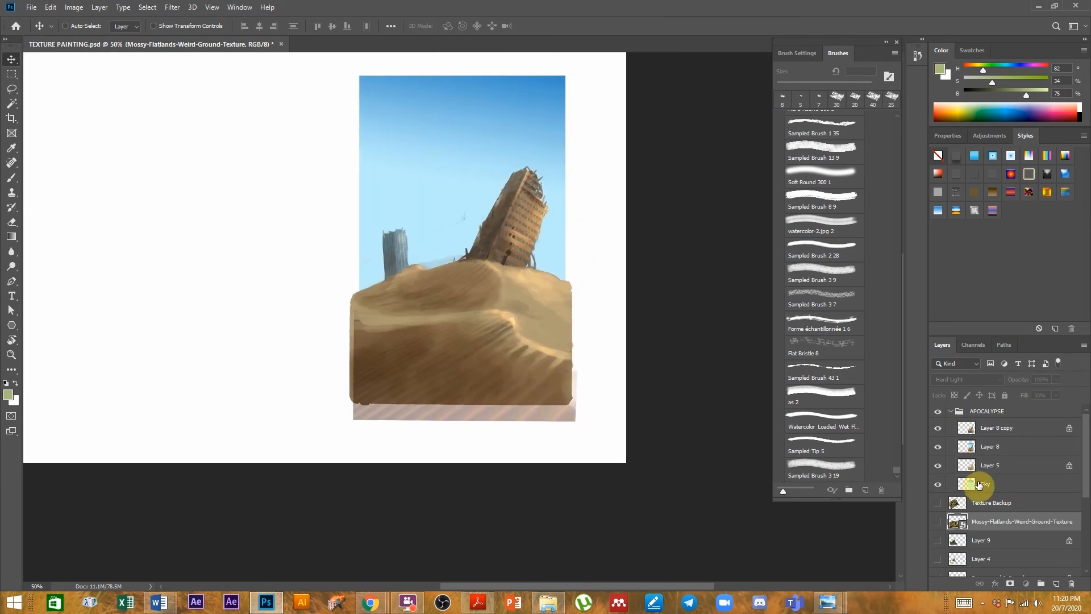
- Hide Layer 8 copy and toggle Layer 8 to compare the flat desert base with its photo-textured version
click(982, 465)
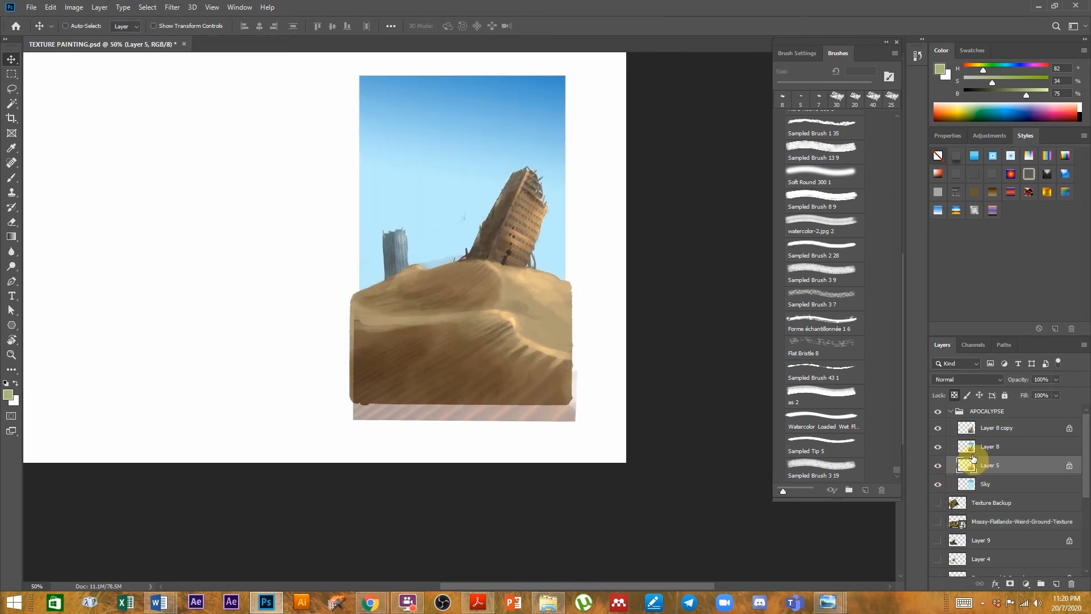
ctrl+click(550, 302)
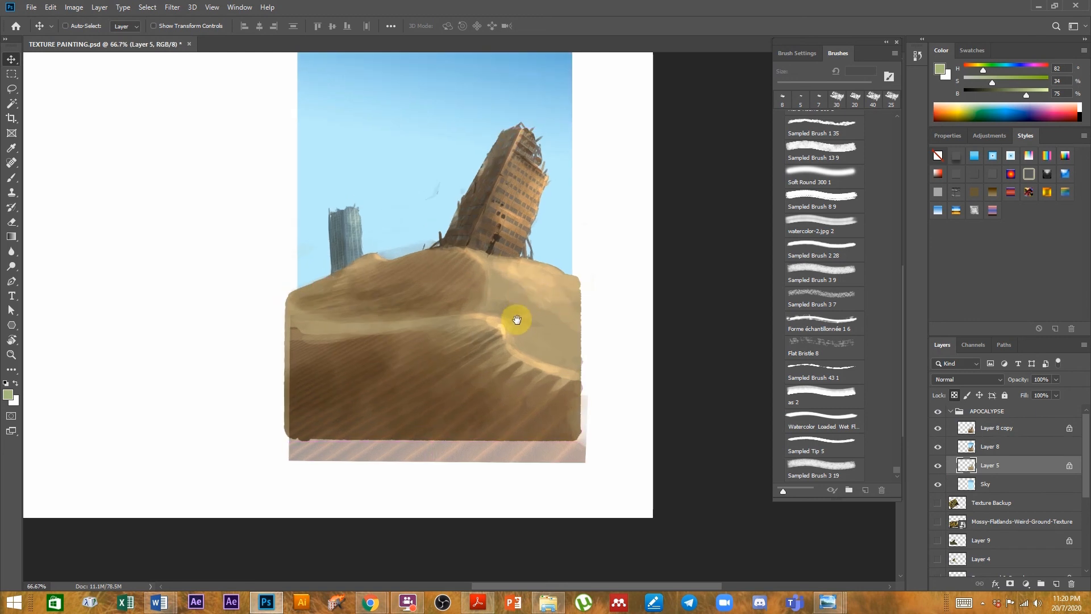
scroll(518, 313, up, 2)
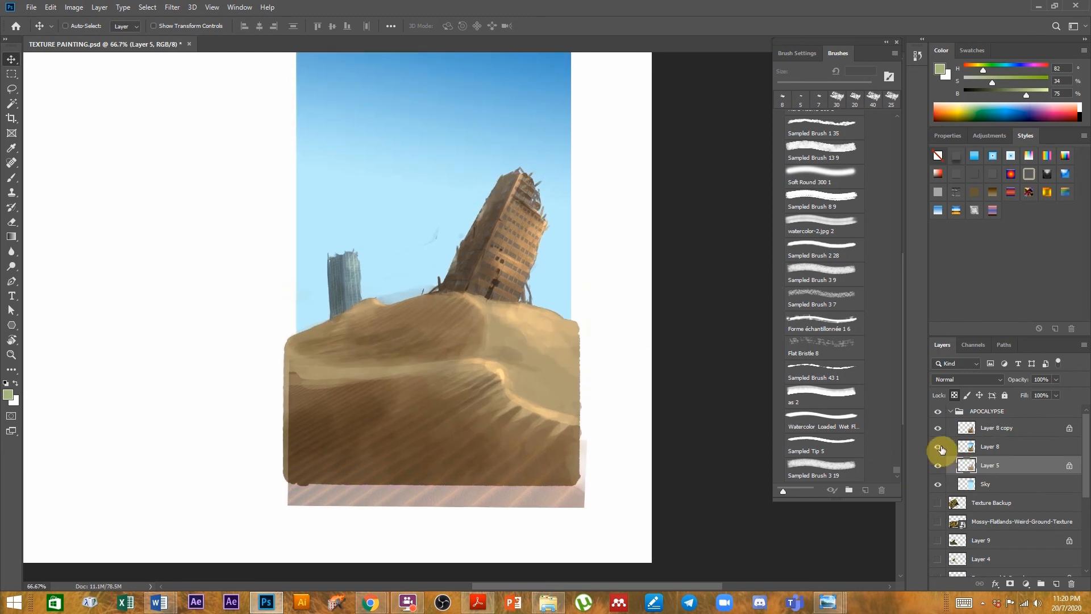
click(939, 427)
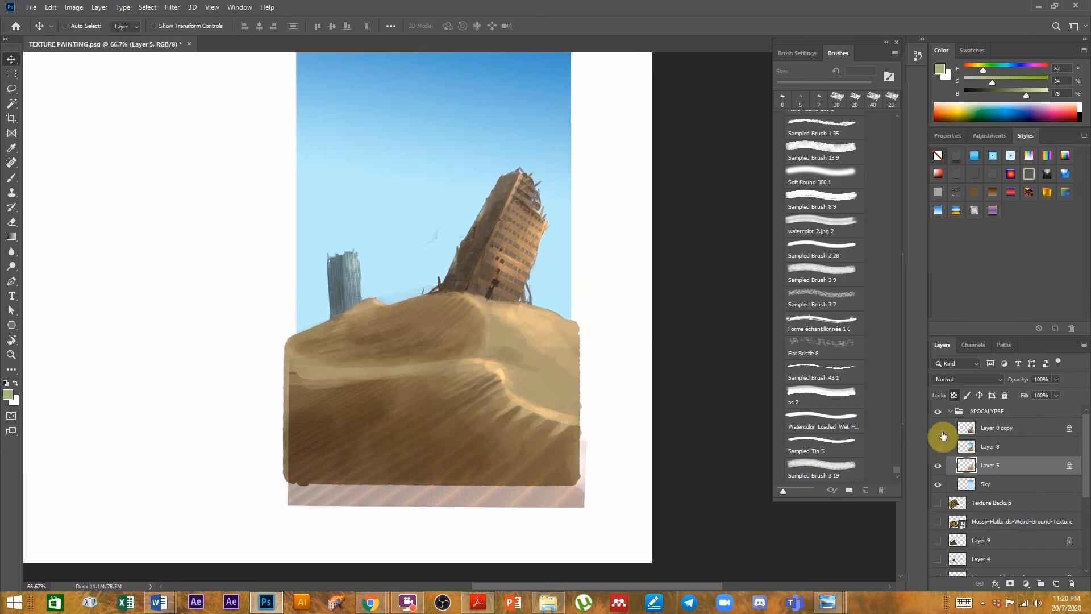
click(938, 446)
click(988, 452)
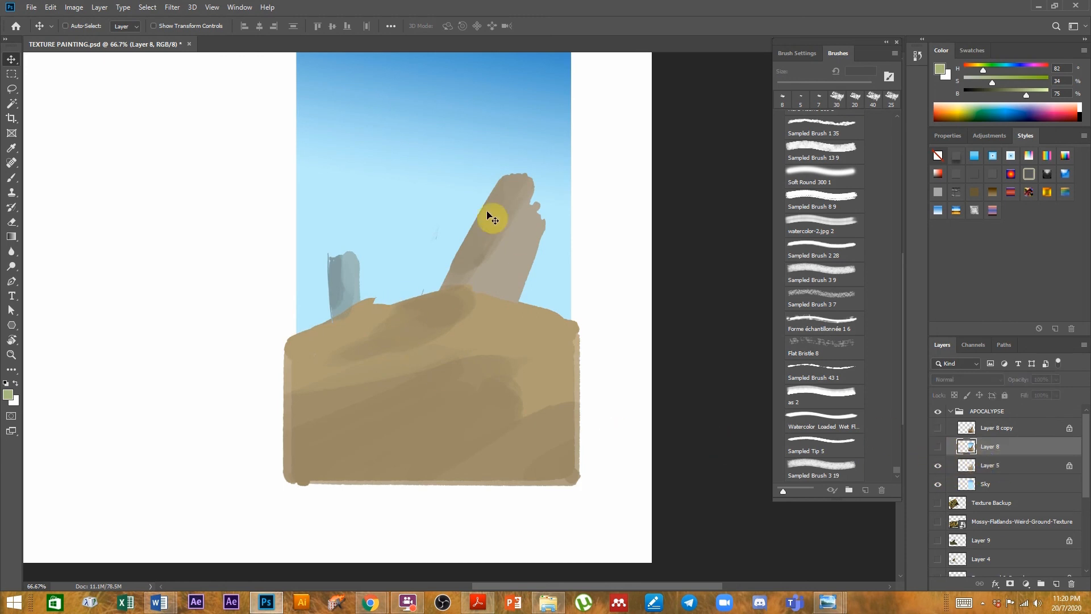
click(938, 447)
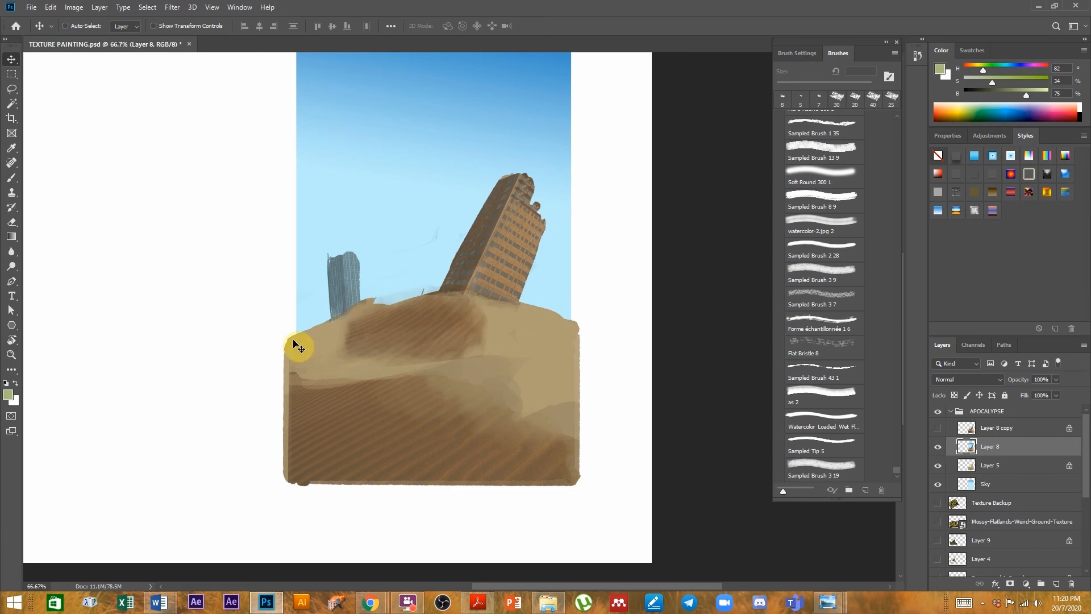
drag(382, 358, 423, 360)
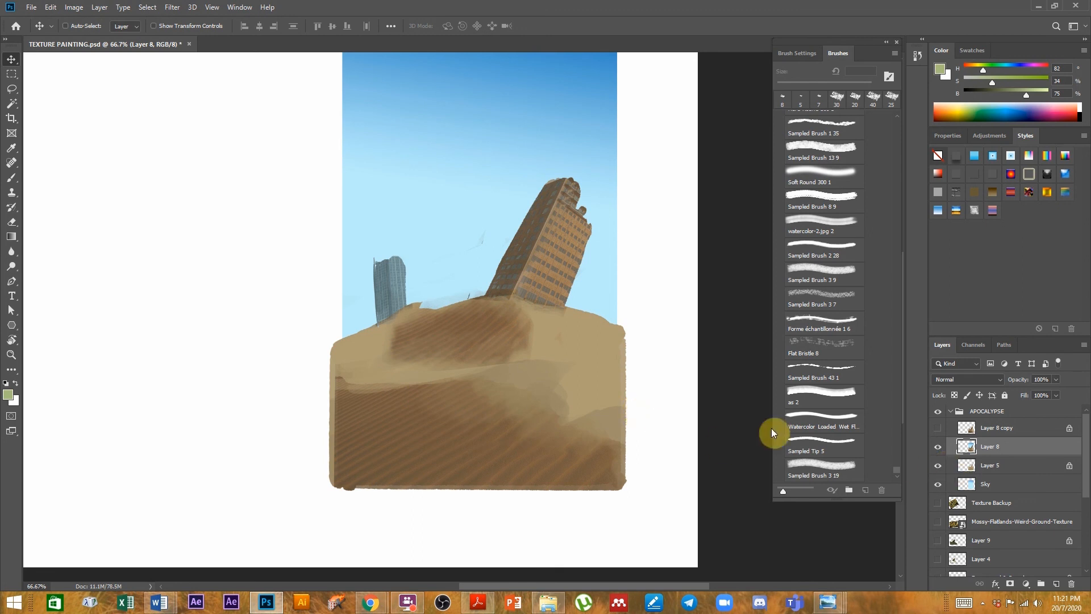
drag(574, 378, 578, 398)
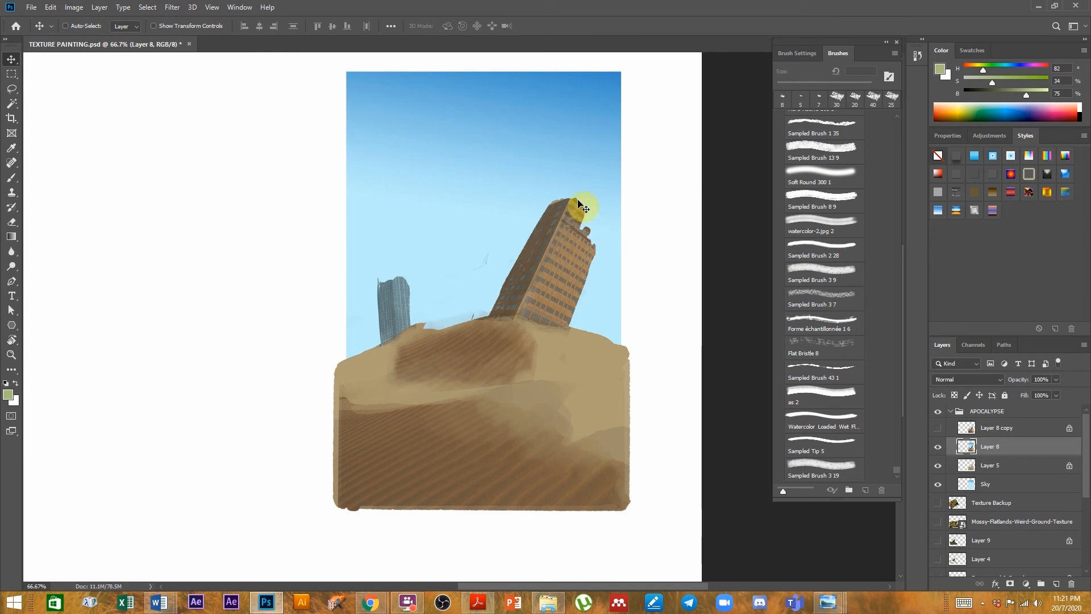
- Place the mjostarnet timber tower photo (col_1-852x1279) from the TEXTURES folder above Layer 8 at its default size
click(548, 602)
click(533, 297)
drag(538, 56, 536, 146)
click(516, 301)
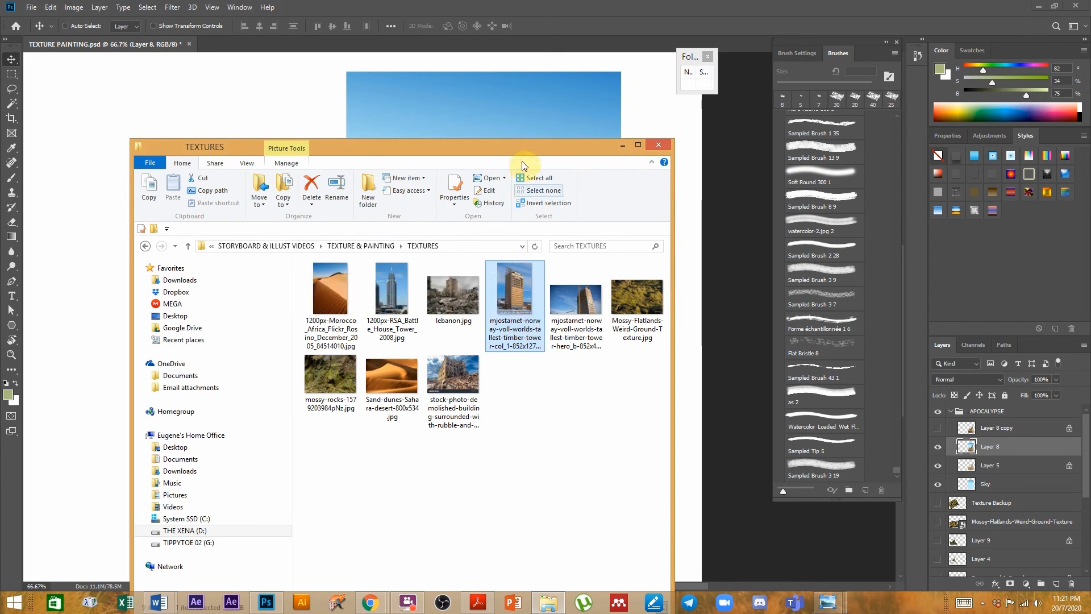
drag(524, 152, 519, 234)
drag(513, 394, 504, 302)
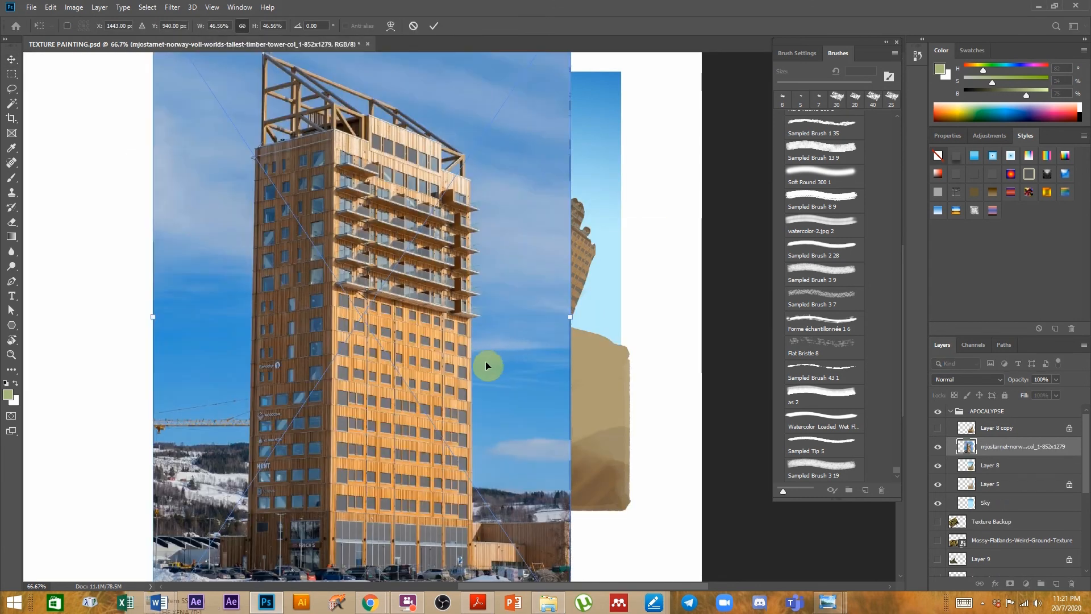
key(Return)
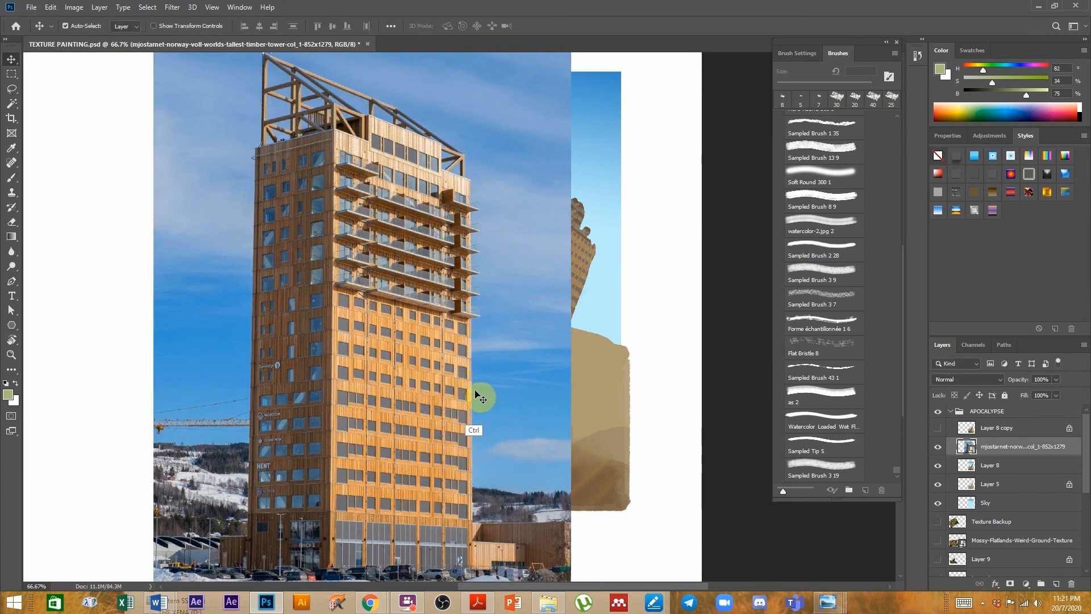
- Move the tower photo to the left so the leaning building in the desert painting is uncovered
drag(507, 381, 373, 379)
drag(466, 375, 449, 357)
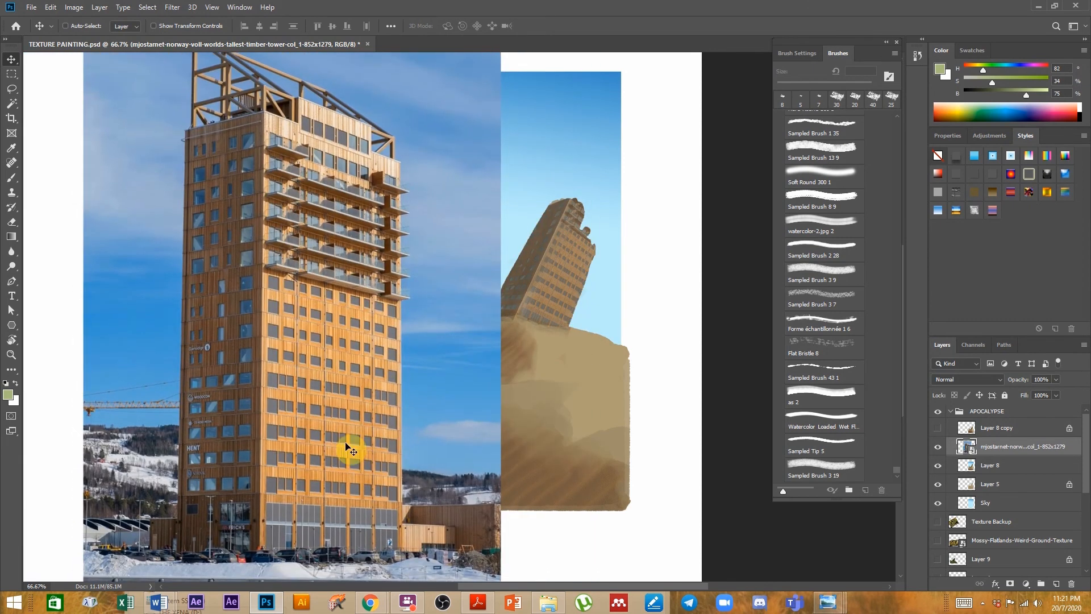
ctrl+alt+click(438, 366)
ctrl+alt+click(439, 365)
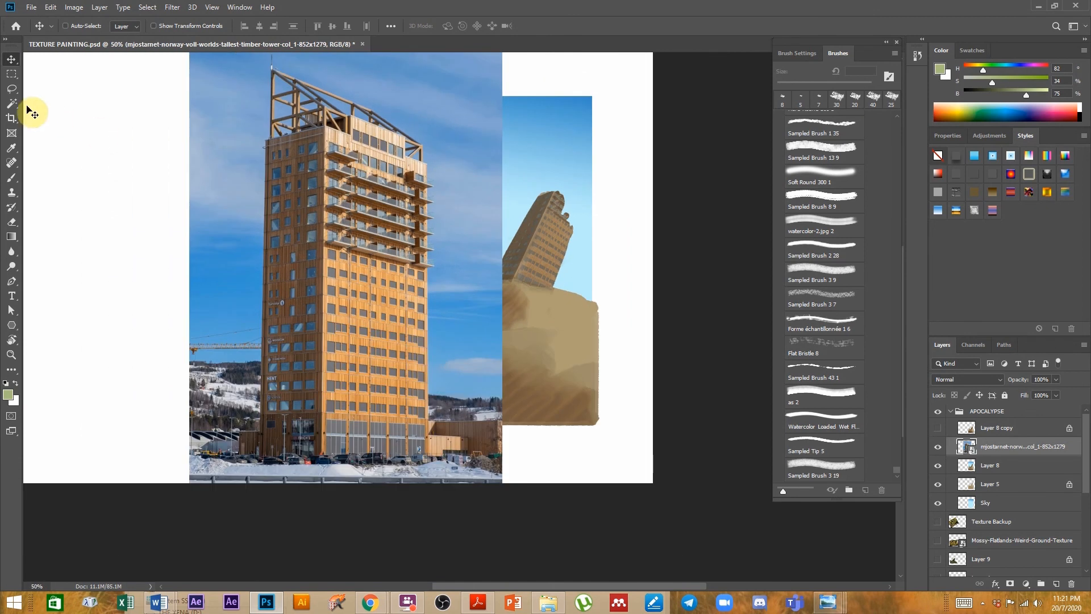
- Outline the tower photo's sunlit front facade, from the balcony floors down to its base, with the Polygonal Lasso tool
click(15, 76)
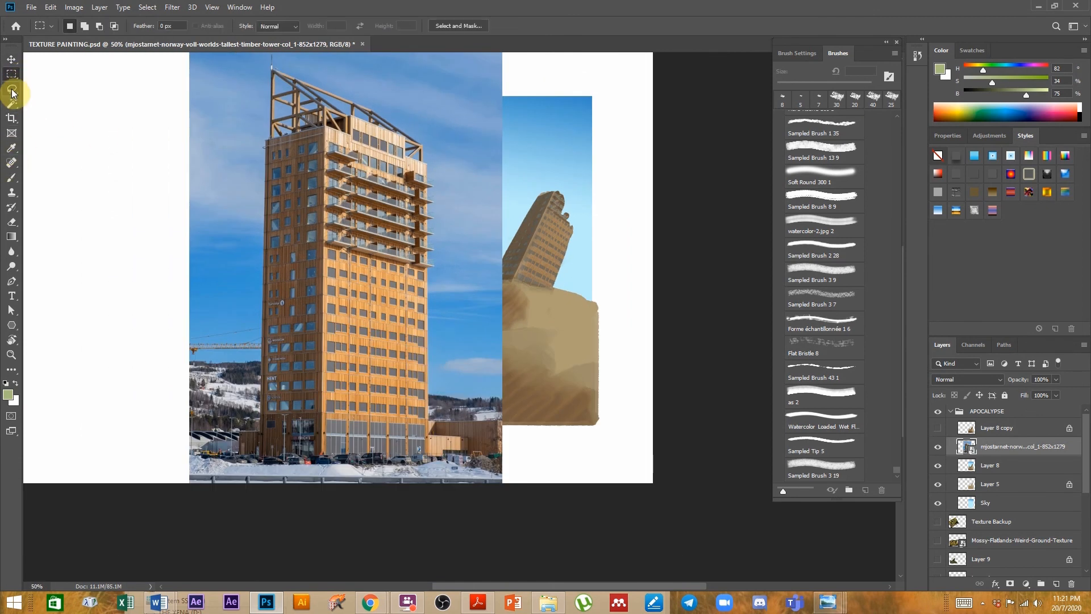
click(13, 91)
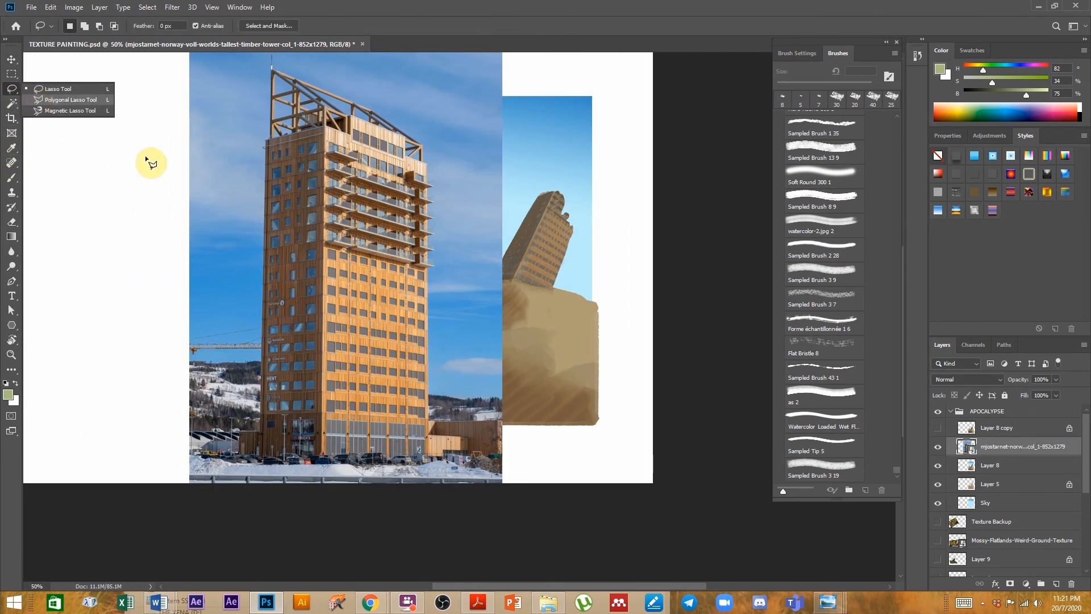
click(63, 100)
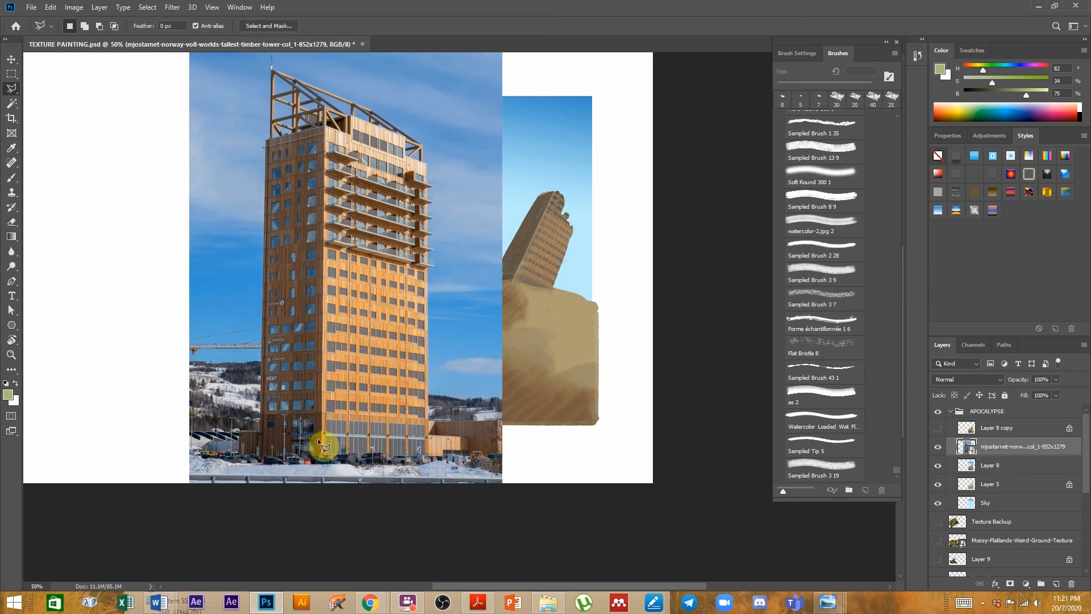
click(337, 165)
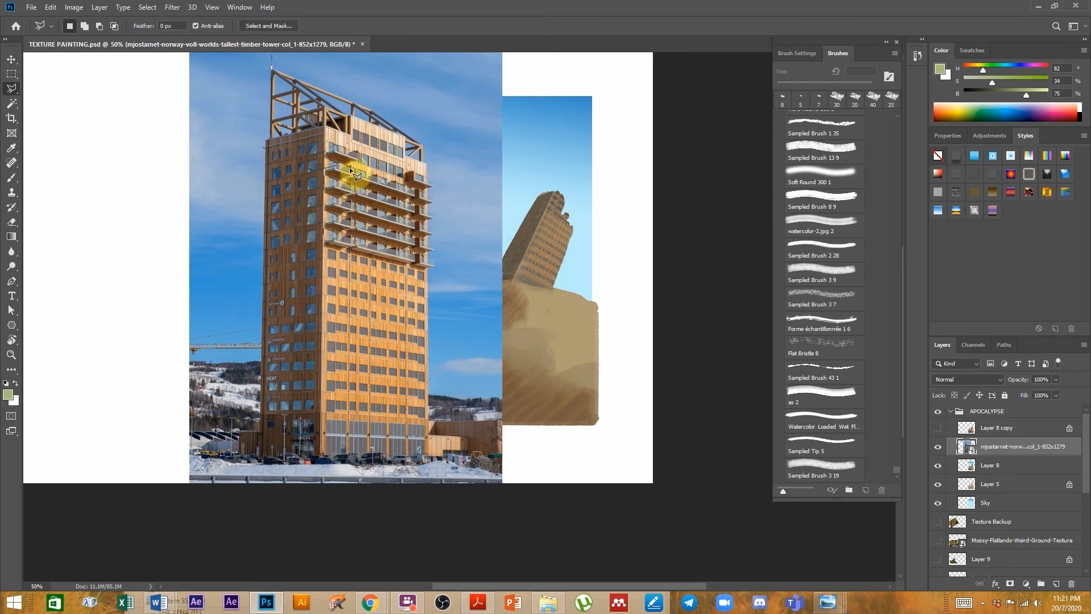
click(427, 194)
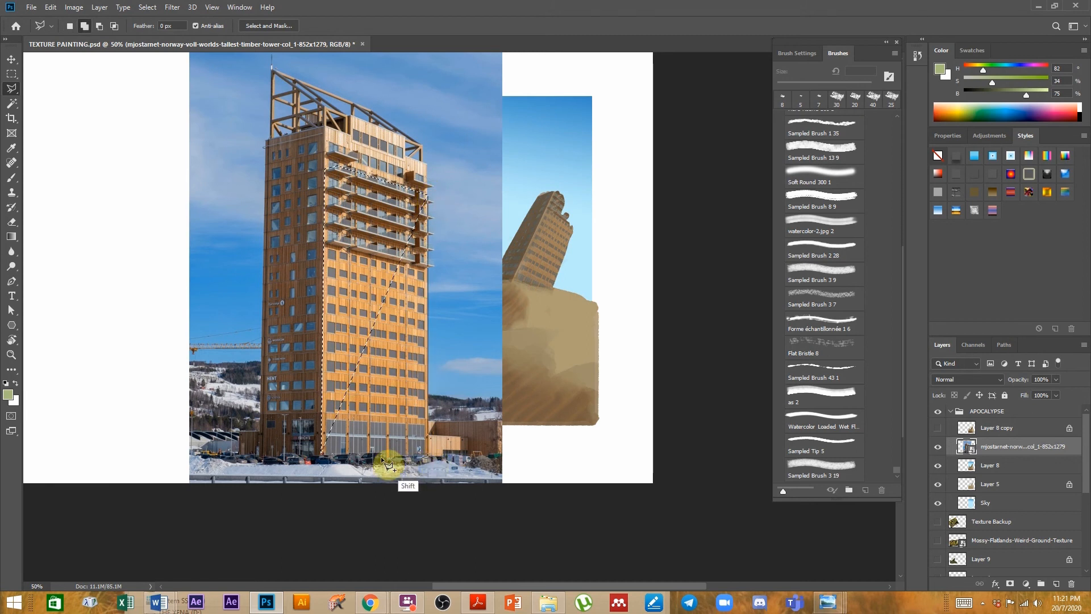
click(322, 452)
click(347, 256)
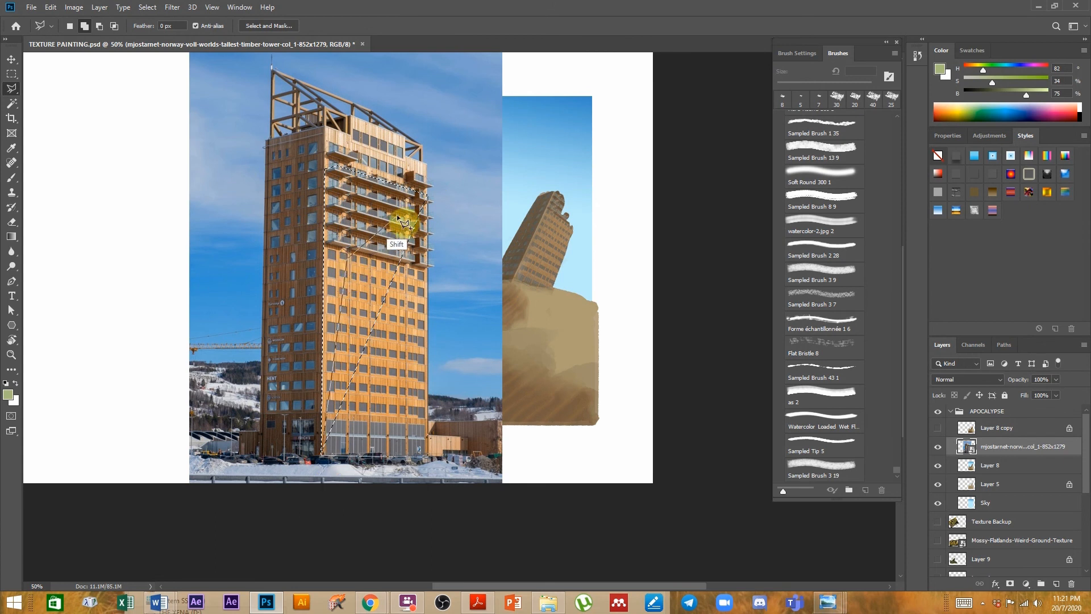
key(BackSpace)
key(BackSpace)
shift+click(428, 455)
ctrl+click(449, 483)
- Paste the selected front facade as a new layer above Layer 8, hide the tower photo, and move the facade onto the desert painting
click(11, 59)
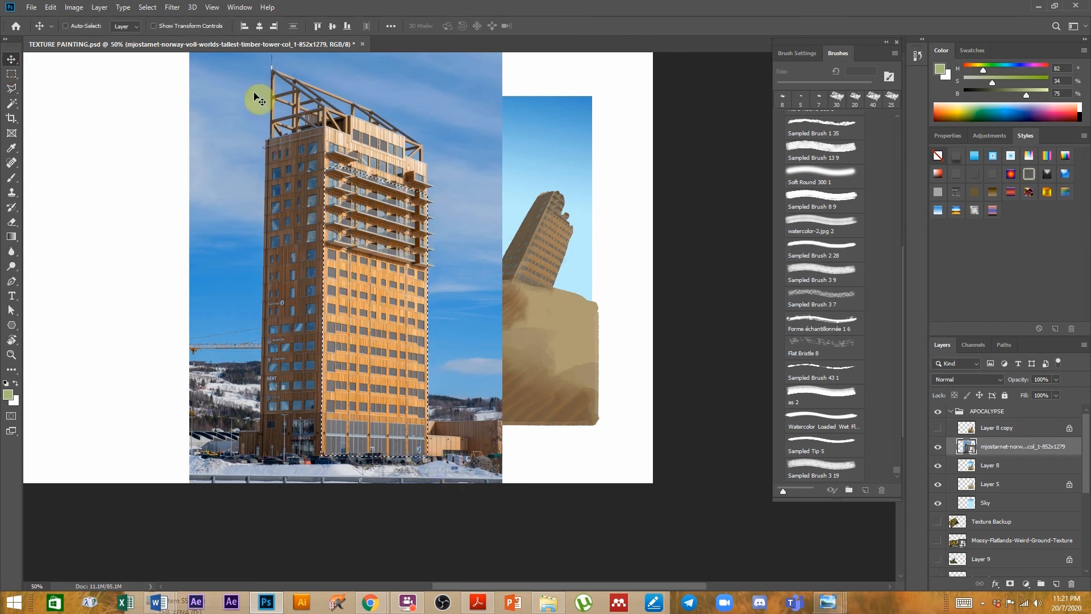
click(939, 448)
click(944, 463)
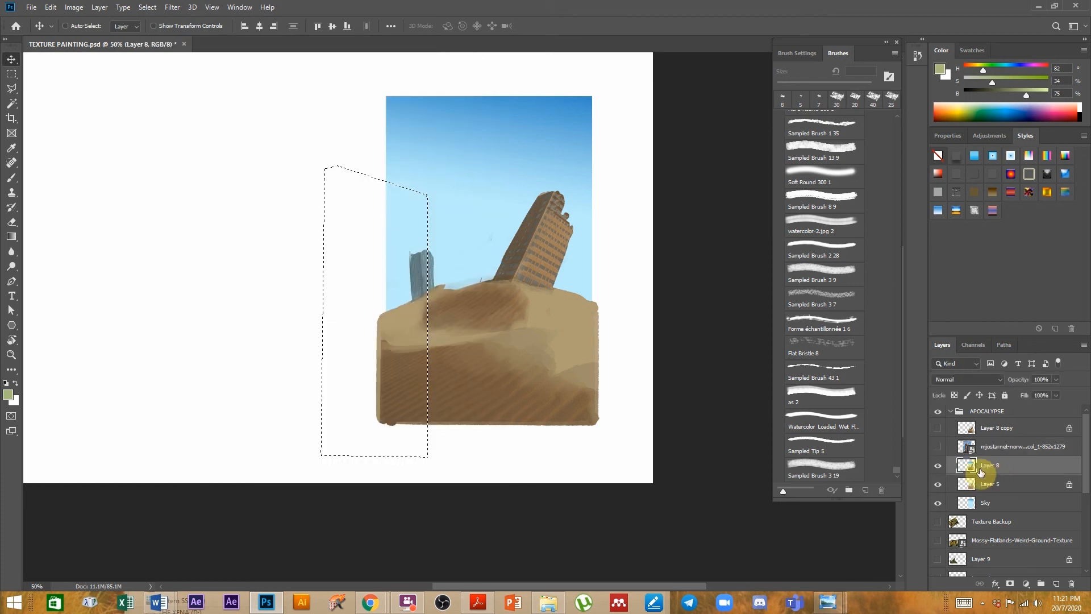
key(ctrl+v)
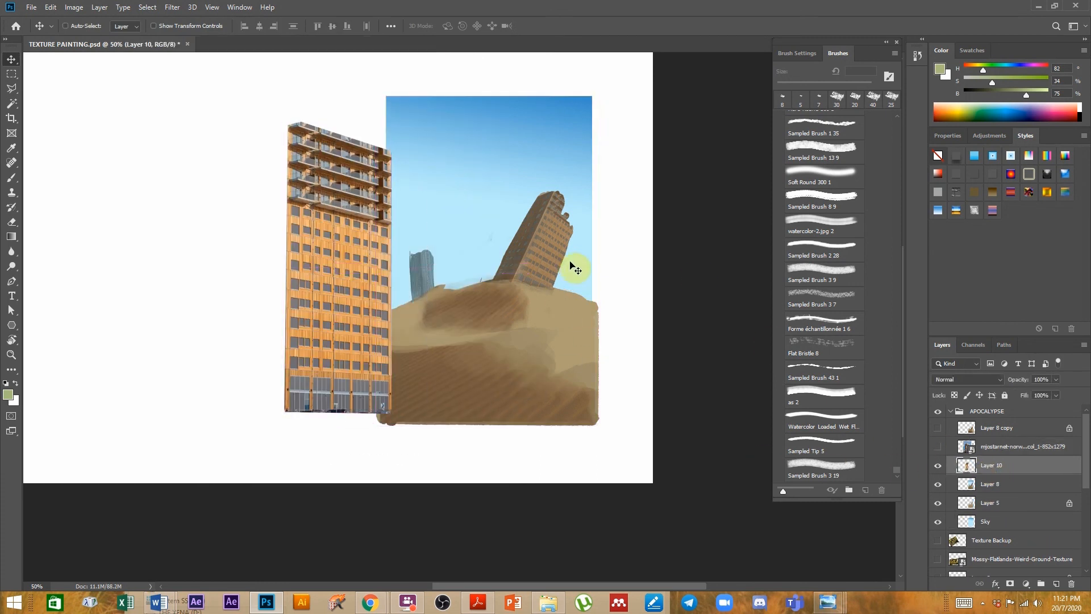
drag(385, 357, 410, 366)
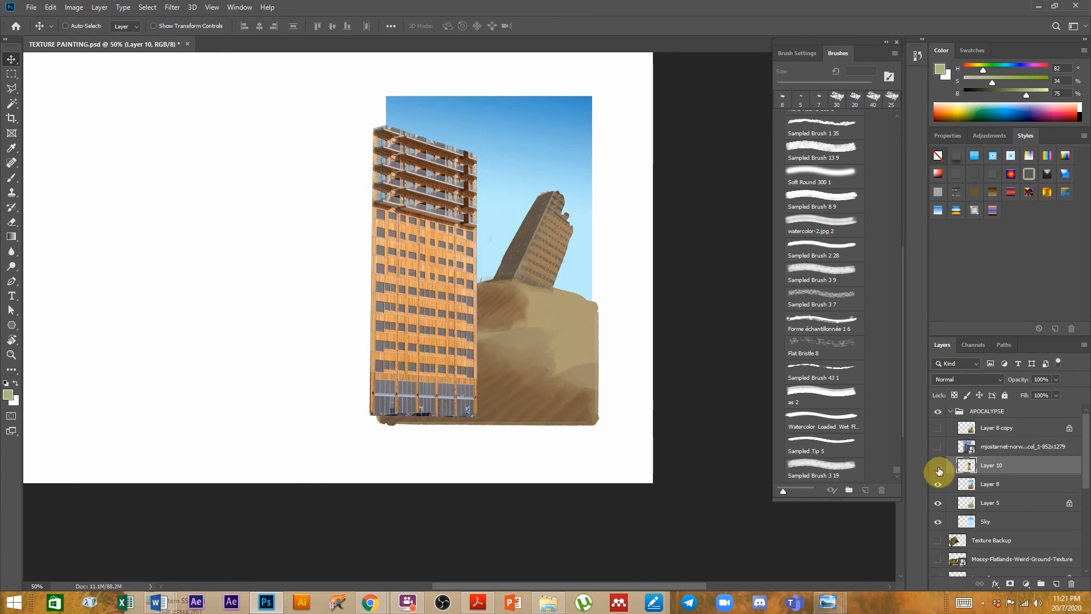
- Hide Layer 8, place the visible facade layer directly above Layer 5, and move it over the leaning building
click(937, 466)
click(938, 483)
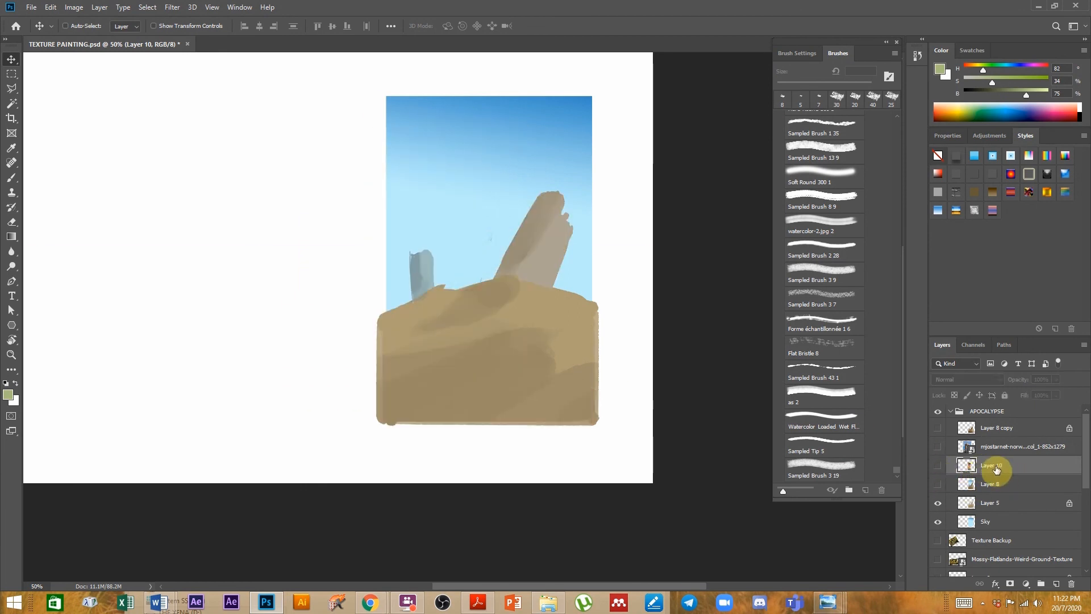
drag(979, 475, 975, 492)
click(938, 484)
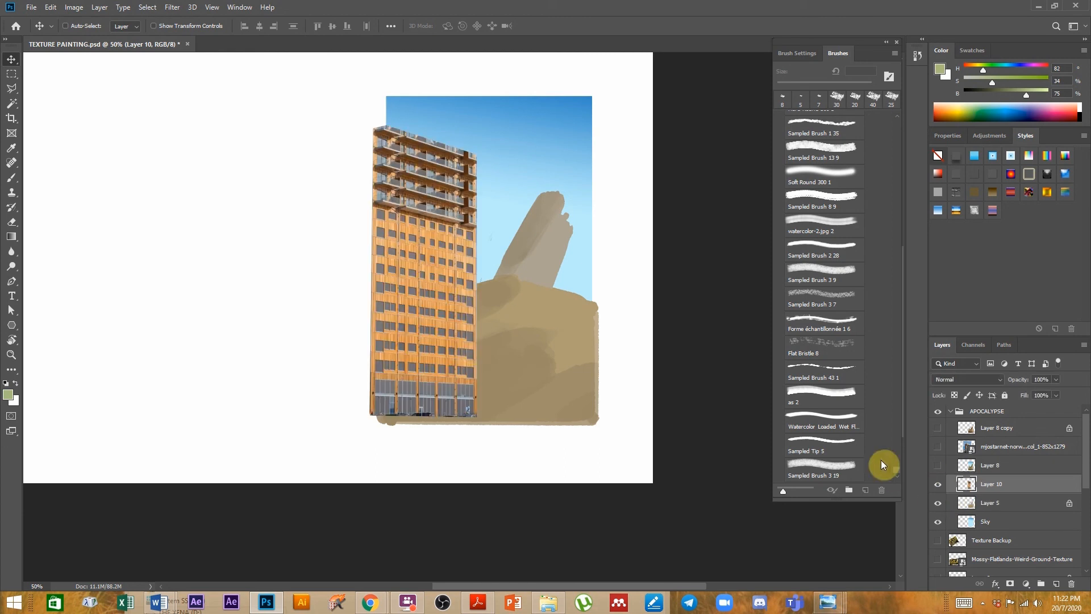
mouse_move(434, 336)
mouse_down()
mouse_move(531, 312)
mouse_move(517, 338)
mouse_up()
- Set the front facade layer's blending mode to Overlay
key(ctrl+t)
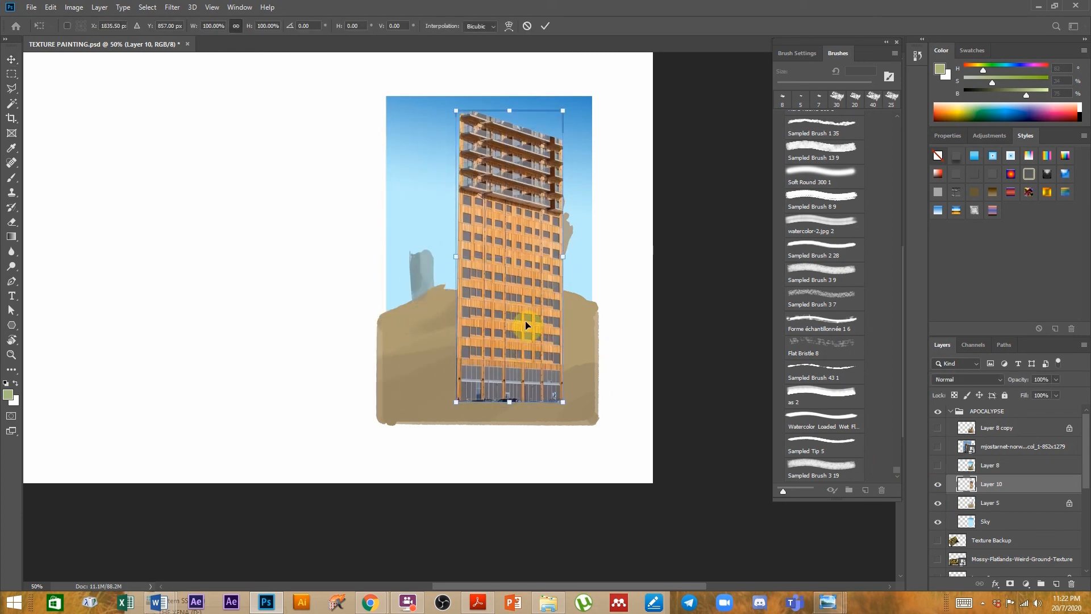
key(Return)
click(947, 380)
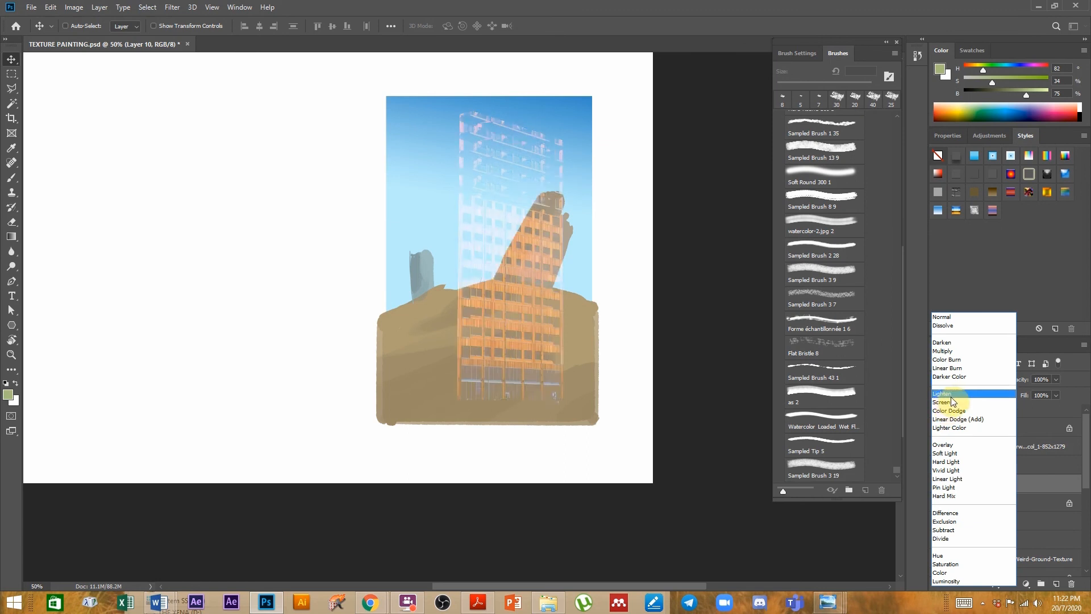
click(954, 445)
- Scale the front facade to about 35%, rotate it about 25°, and align it with the leaning building's front face
key(ctrl)
key(ctrl+t)
drag(457, 111, 536, 241)
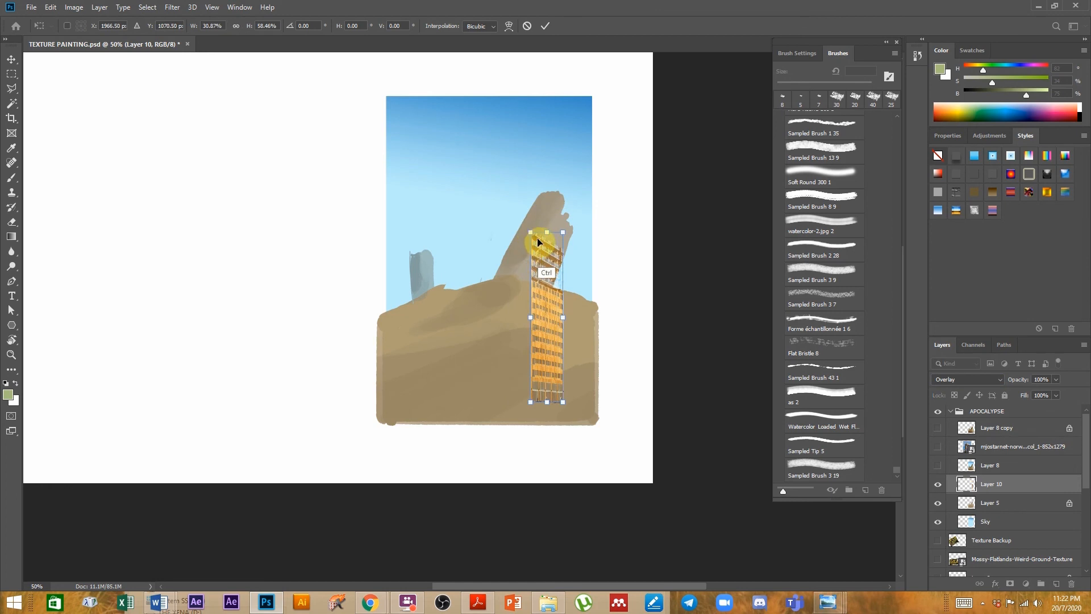
key(ctrl+z)
drag(456, 108, 548, 319)
ctrl+click(550, 318)
ctrl+click(550, 323)
alt+click(529, 316)
drag(573, 175, 594, 227)
drag(554, 275, 575, 270)
drag(628, 216, 562, 250)
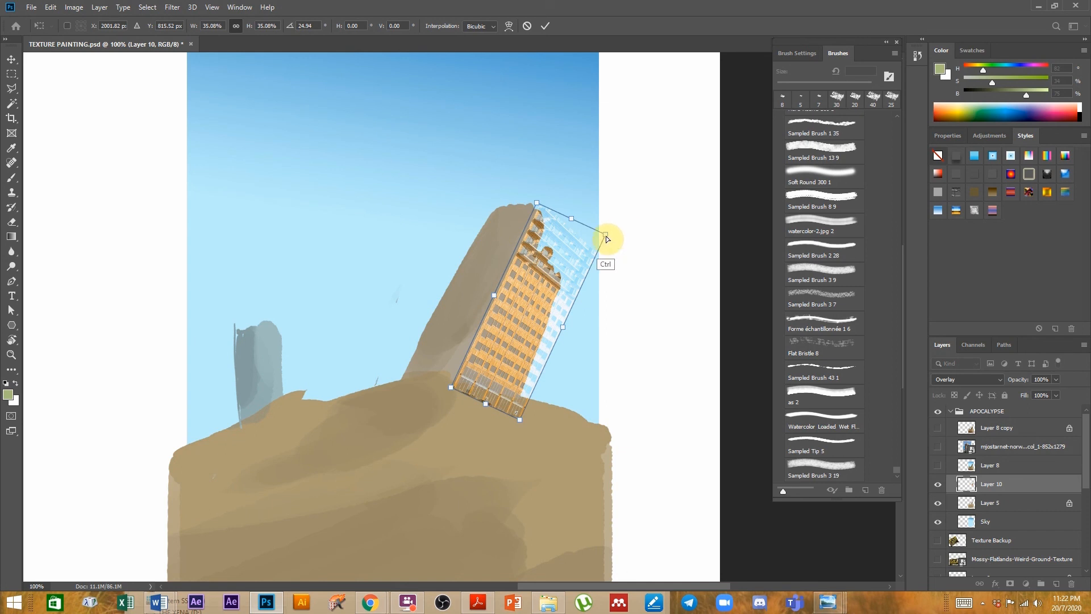
- Distort the front facade's upper outer corner inward to match the leaning building's perspective, fine-tune its size, and apply the transform
drag(607, 238, 588, 250)
mouse_move(551, 331)
mouse_down()
mouse_move(531, 317)
mouse_move(549, 330)
mouse_up()
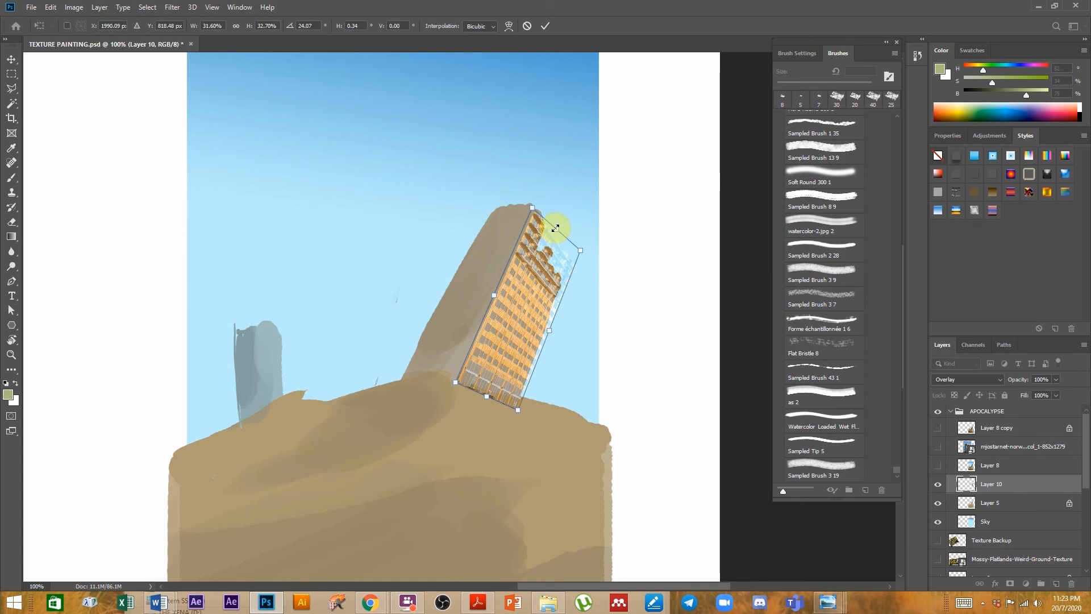
drag(557, 221, 560, 218)
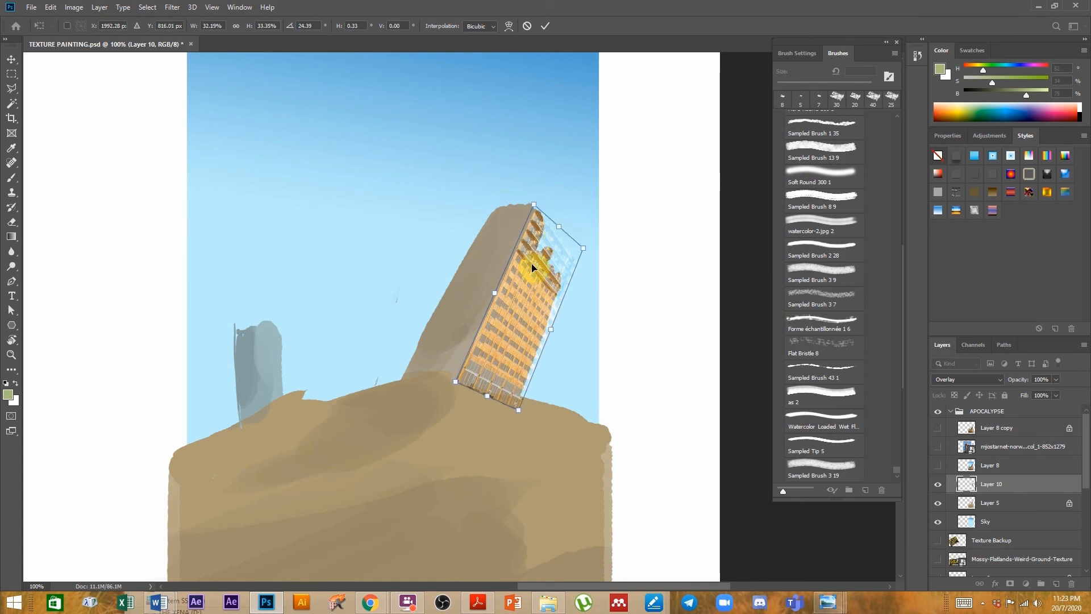
key(Return)
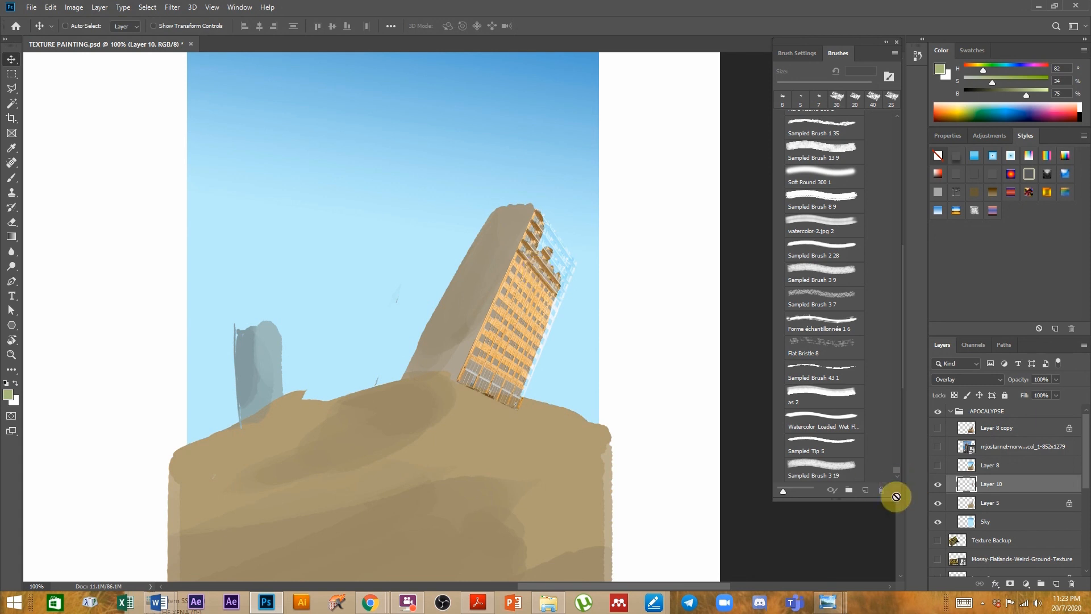
- Trim the facade texture that extends beyond the painted building, using Layer 5's outline as the selection, and deselect
key(ctrl)
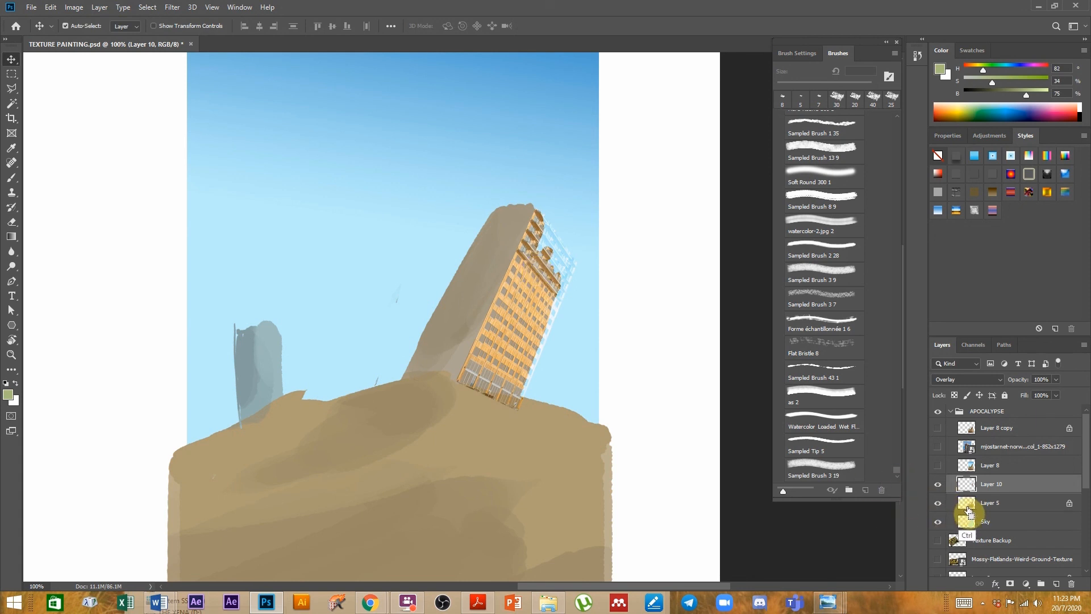
ctrl+click(967, 507)
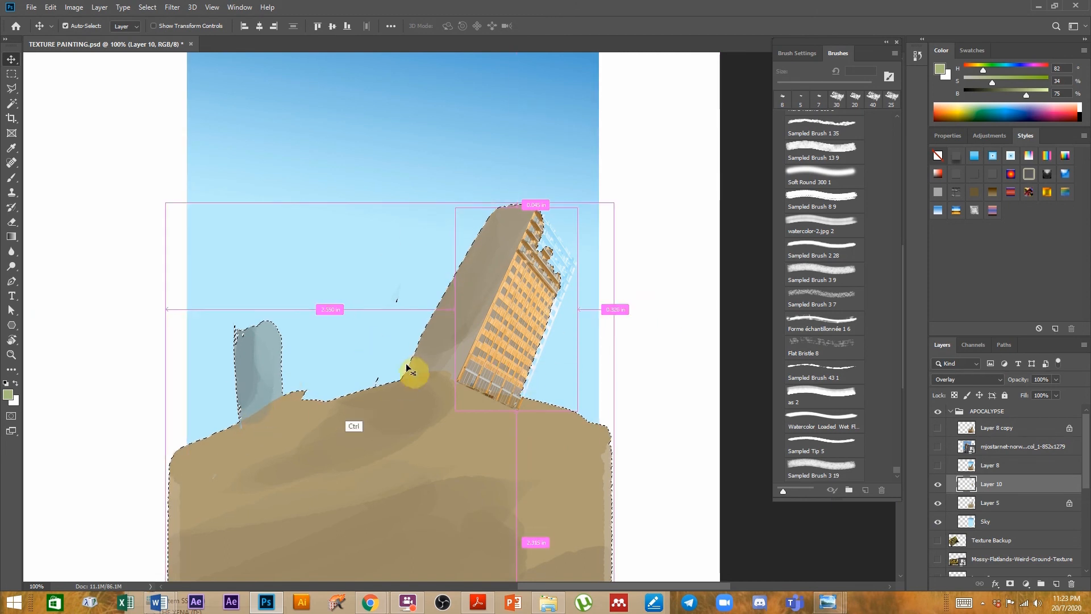
key(ctrl+d)
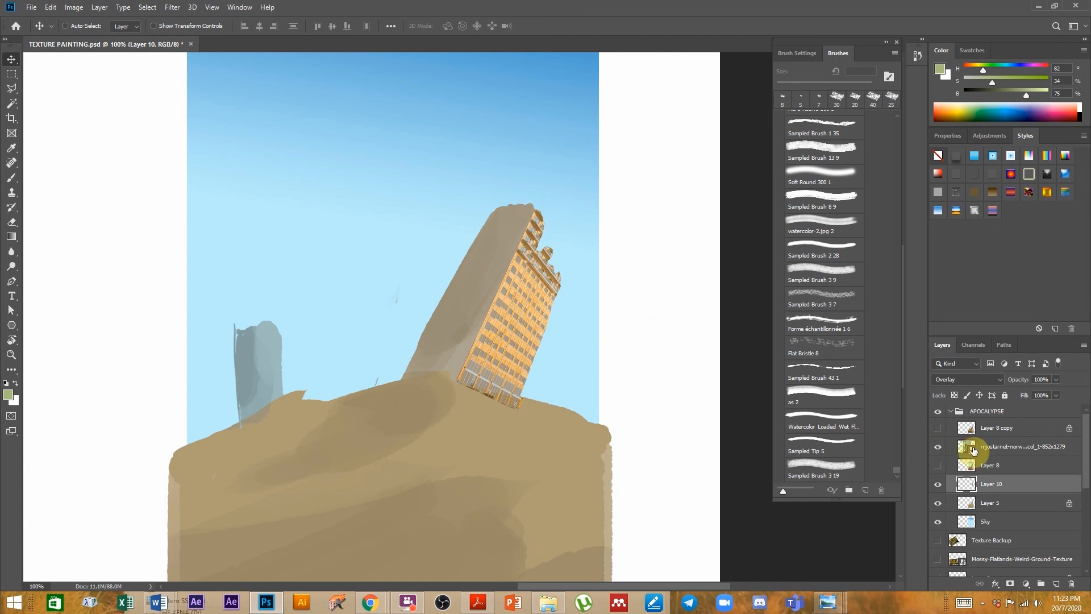
- Show the tower photo and outline the tower's dark side facade, below its top floors, with the Polygonal Lasso
click(944, 448)
click(1000, 446)
scroll(487, 361, down, 1)
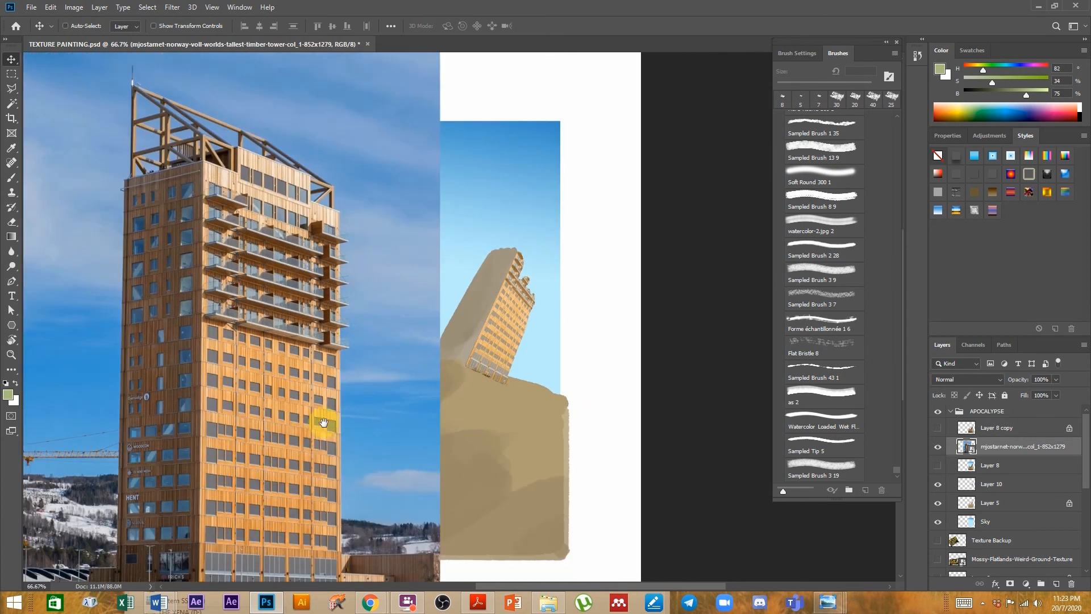
drag(323, 422, 521, 385)
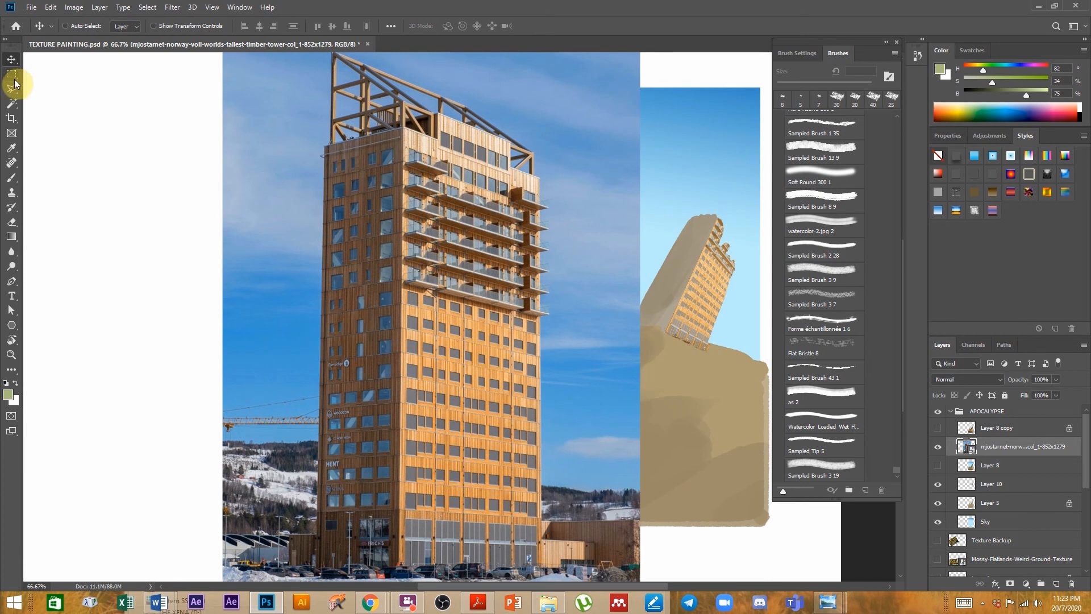
click(322, 223)
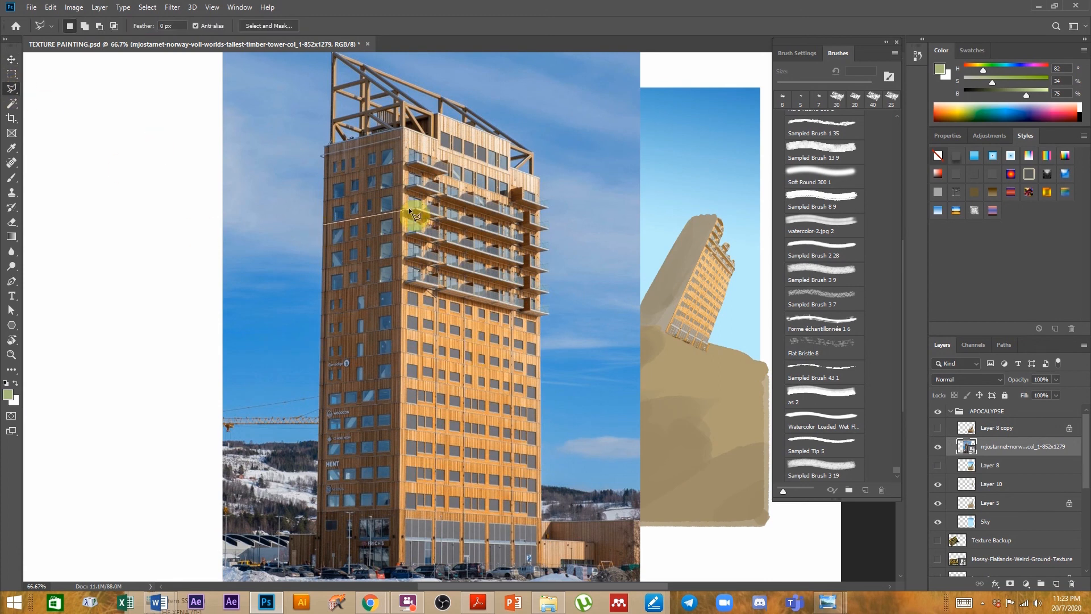
click(400, 208)
click(397, 565)
click(319, 565)
click(323, 223)
- Copy the selected side facade to a new layer, move it over the desert painting, and hide the tower photo
key(ctrl+j)
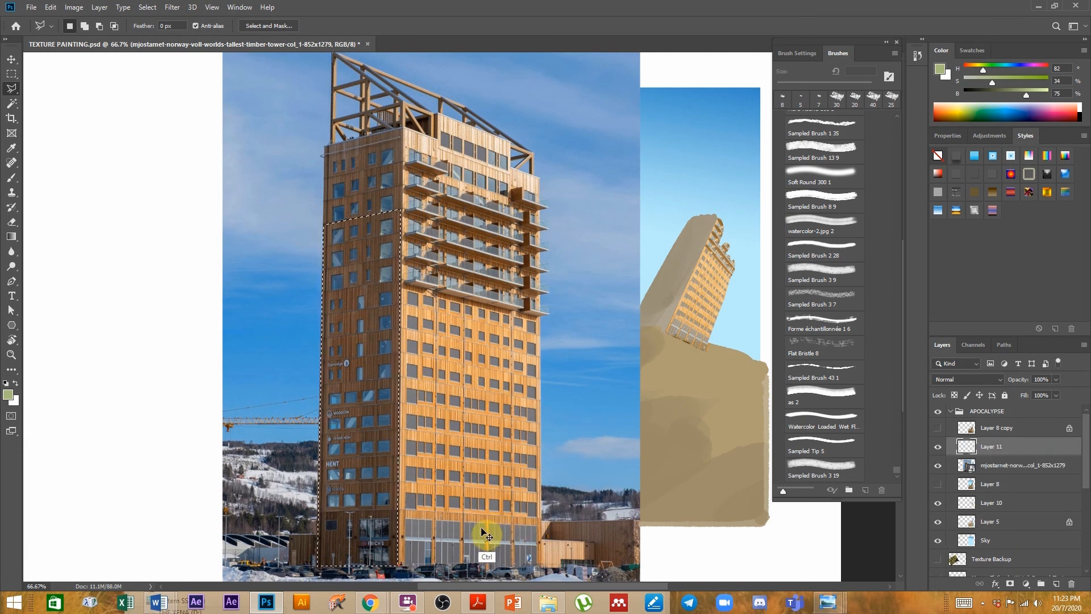
click(11, 59)
drag(440, 348, 659, 348)
click(938, 465)
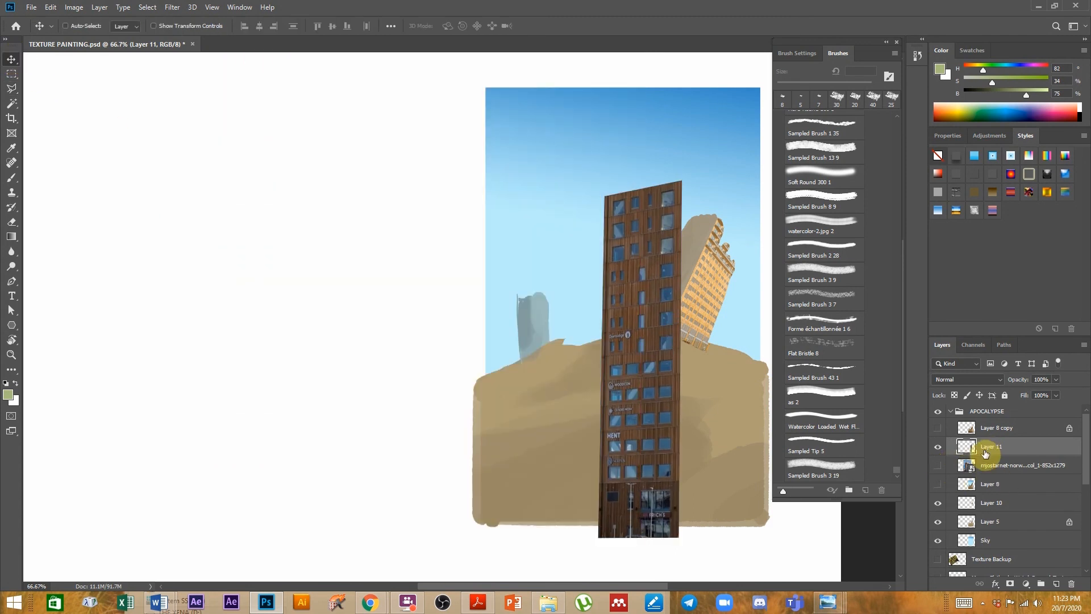
- Duplicate the side facade beside the original, scale the copy to about 96%, and skew it so the two join as one wall
drag(638, 268, 510, 287)
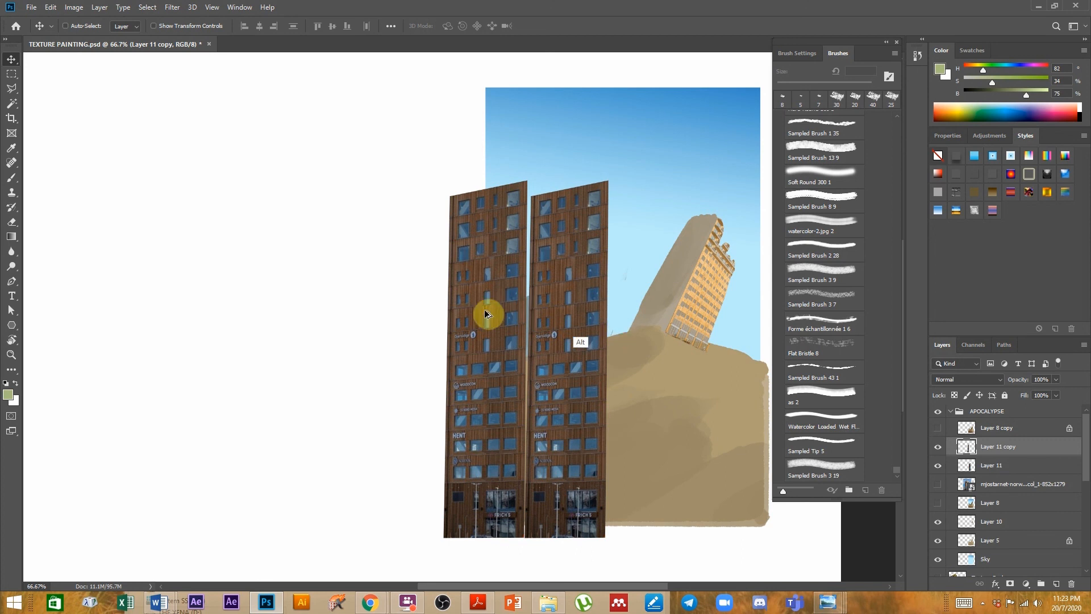
key(ctrl+t)
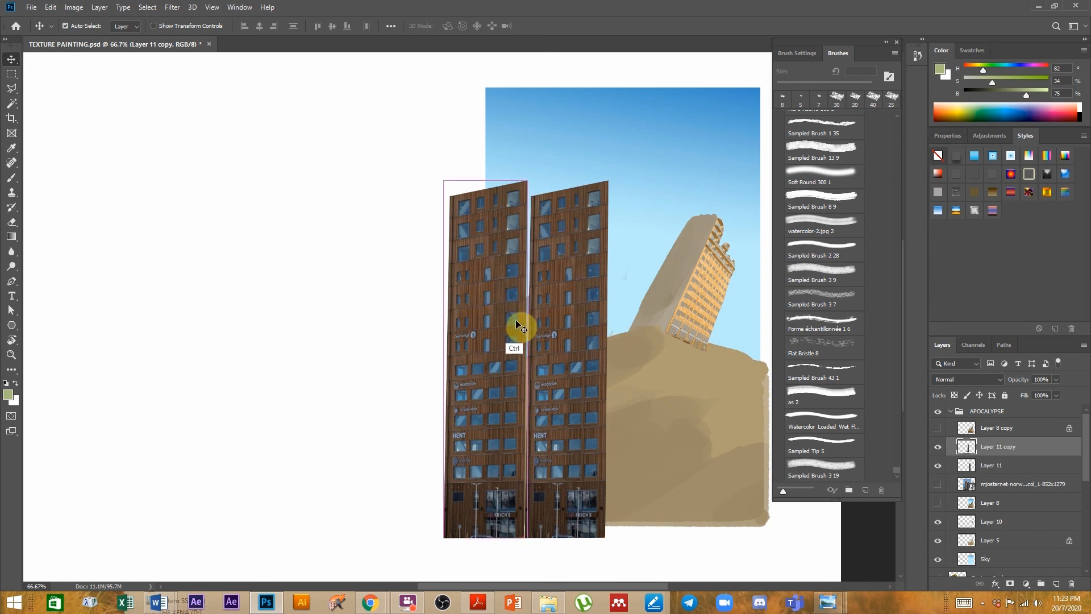
drag(451, 188, 454, 204)
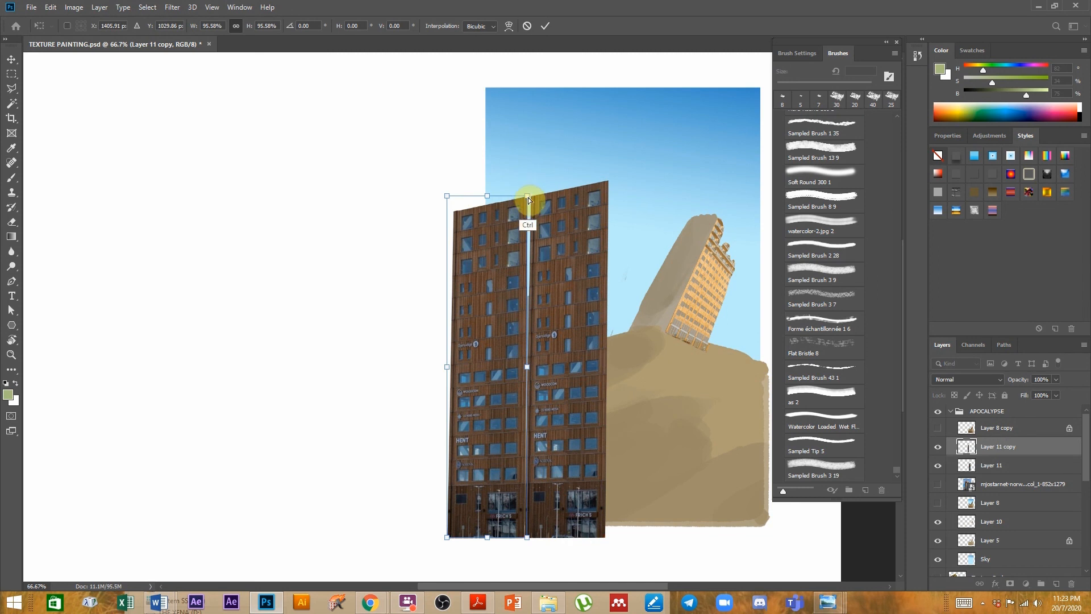
drag(528, 197, 487, 194)
key(ctrl+z)
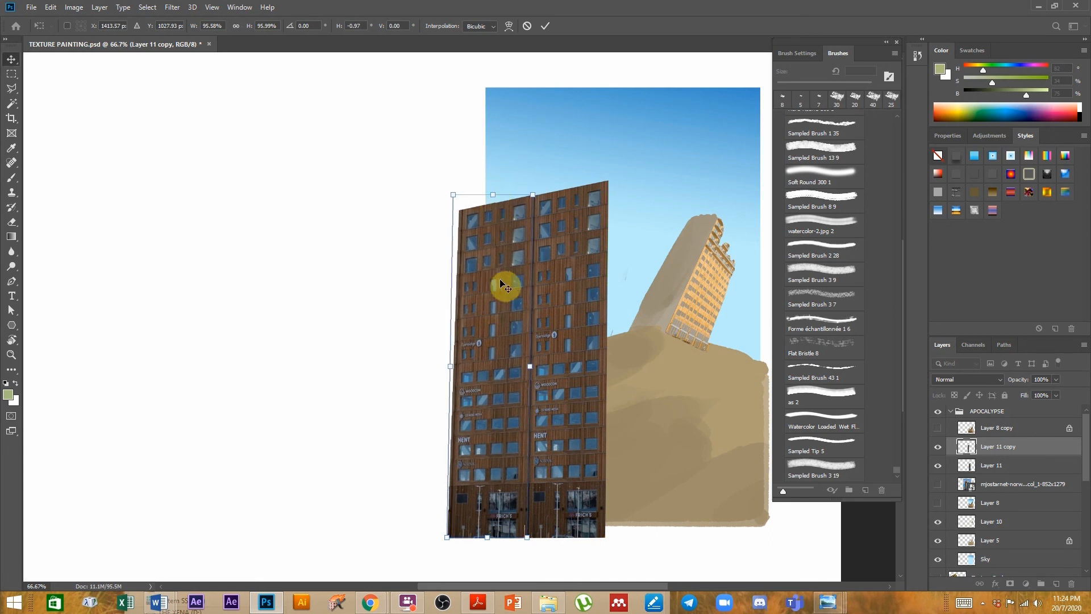
double_click(500, 280)
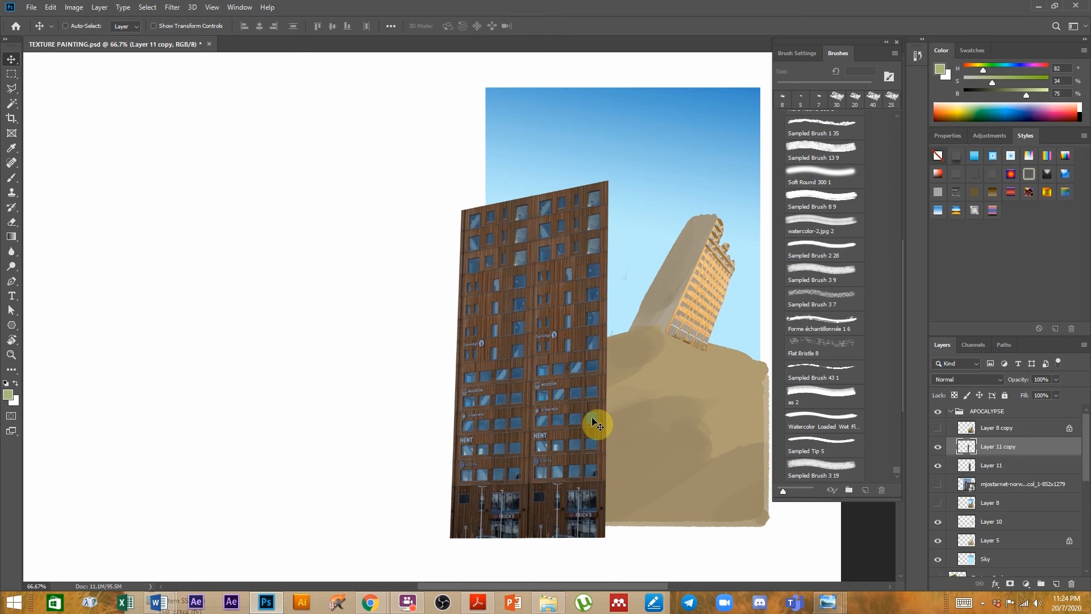
- Merge the two side facade layers, move the merged wall over the leaning building, and set its blending mode to Overlay
shift+click(989, 464)
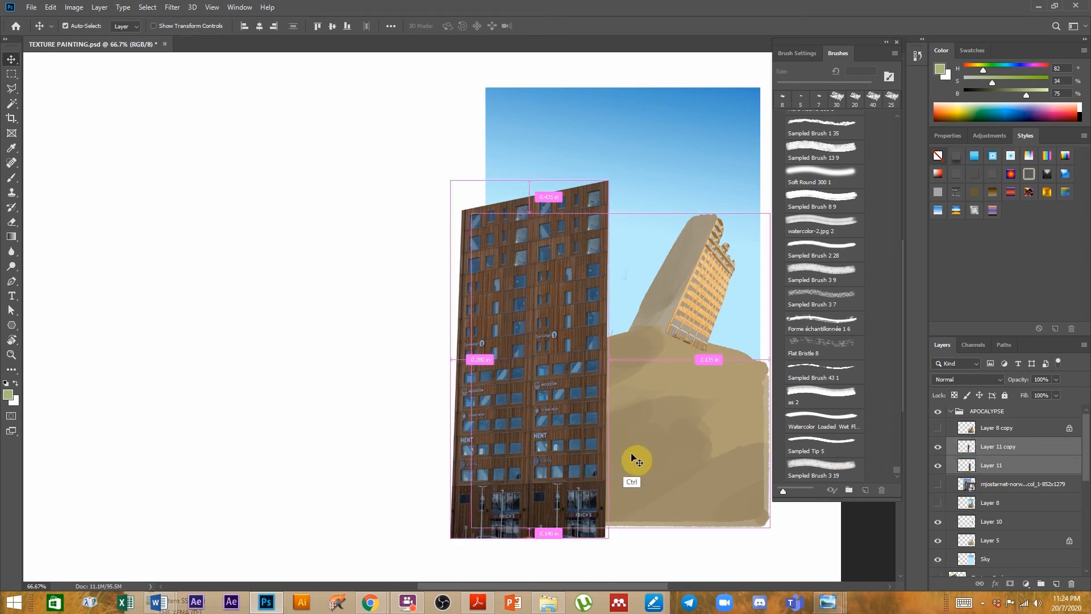
key(ctrl+e)
drag(513, 354, 619, 261)
key(ctrl)
click(953, 379)
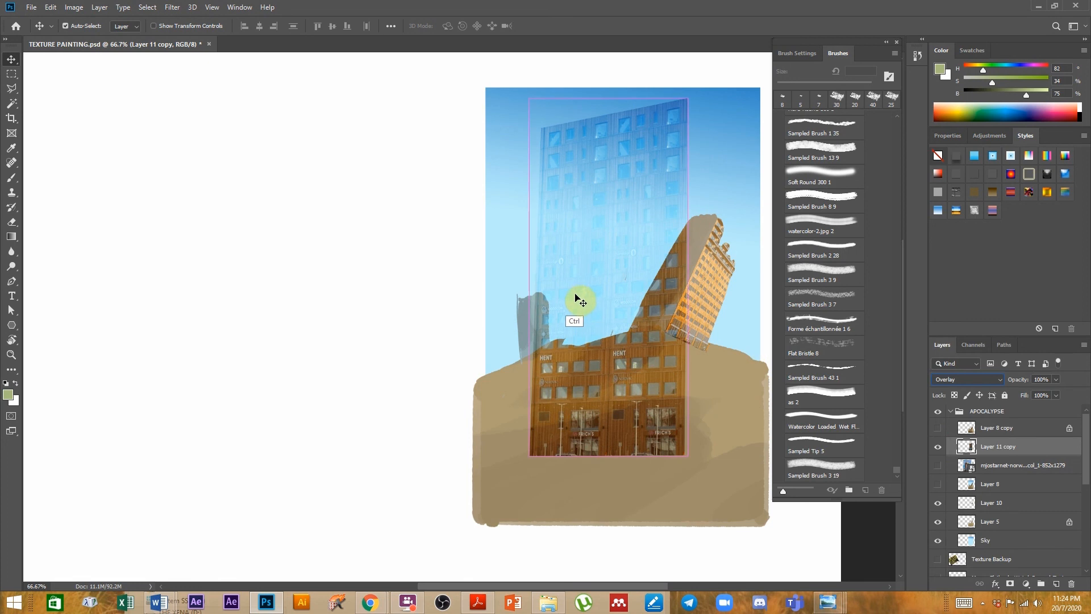
- Scale the merged wall to about 39%, rotate it about 26 degrees, and place it over the leaning building's dark side
key(ctrl+t)
drag(531, 97, 646, 261)
drag(694, 209, 733, 224)
drag(658, 246, 661, 193)
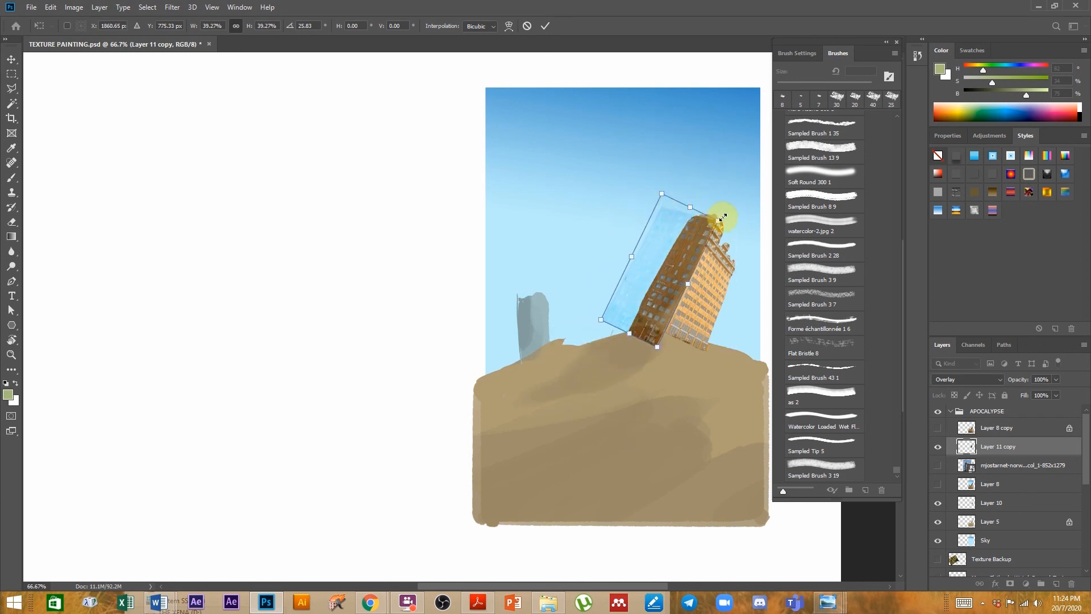
- Distort the wall's corners and edges to follow the perspective of the building's dark side, and apply the transformation
ctrl+click(726, 292)
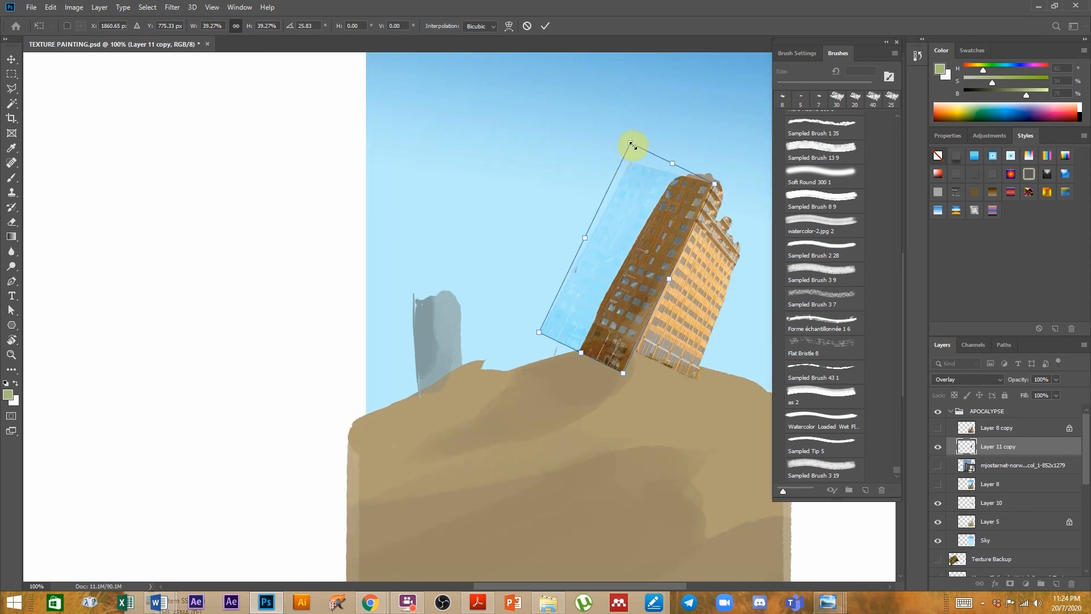
drag(629, 151, 622, 165)
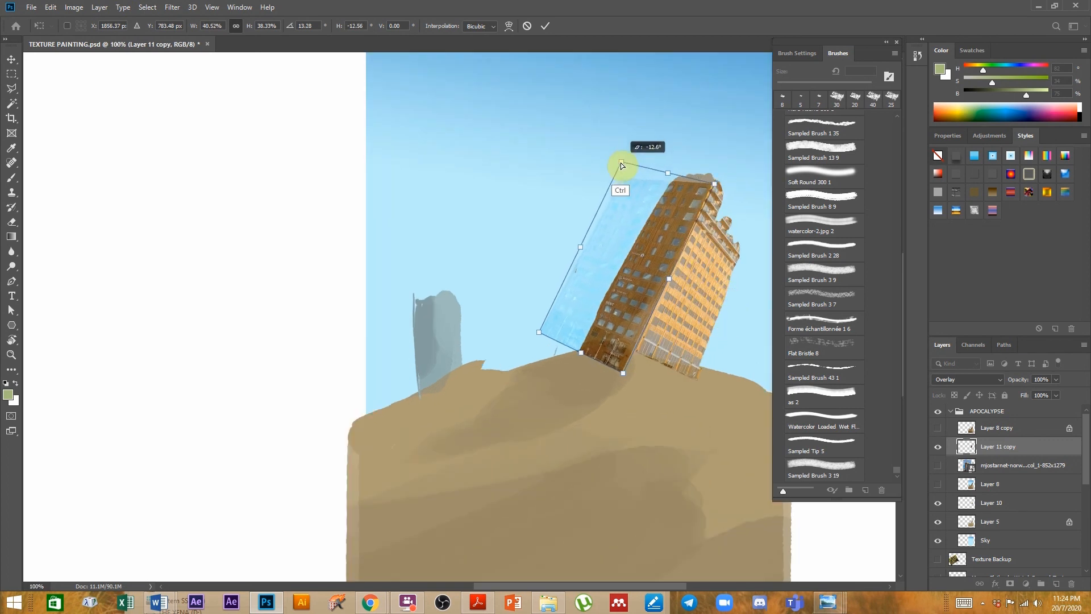
drag(579, 248, 565, 346)
drag(676, 189, 688, 172)
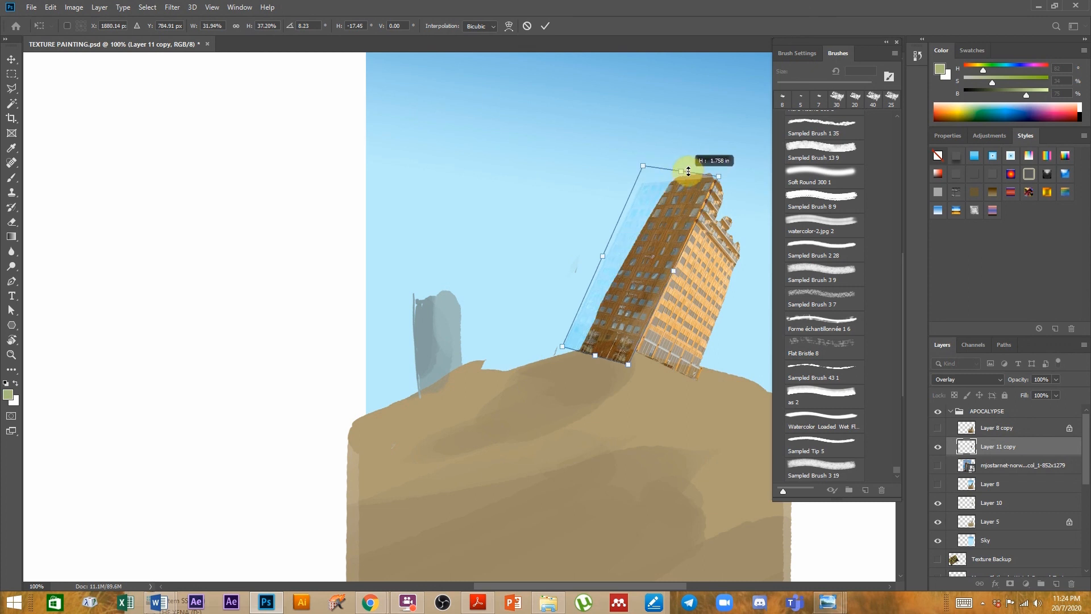
mouse_move(627, 367)
mouse_down()
mouse_move(619, 359)
mouse_move(634, 352)
mouse_up()
drag(604, 262, 607, 249)
drag(568, 339, 555, 347)
drag(649, 161, 690, 164)
key(Return)
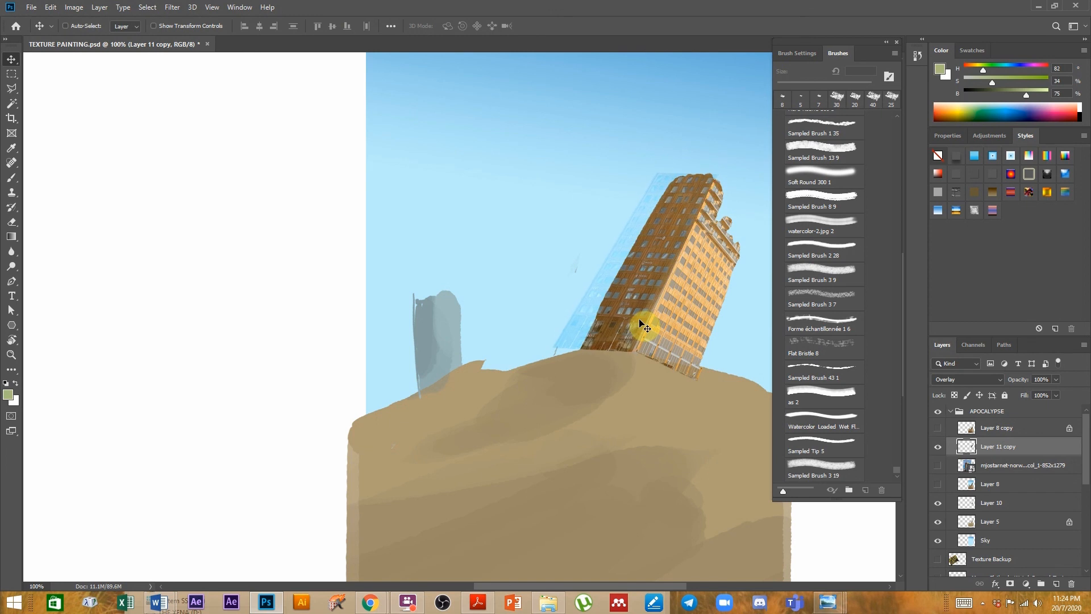
- Load Layer 5's outline as a selection, delete the wall texture spilling outside the building, and deselect
scroll(619, 336, down, 1)
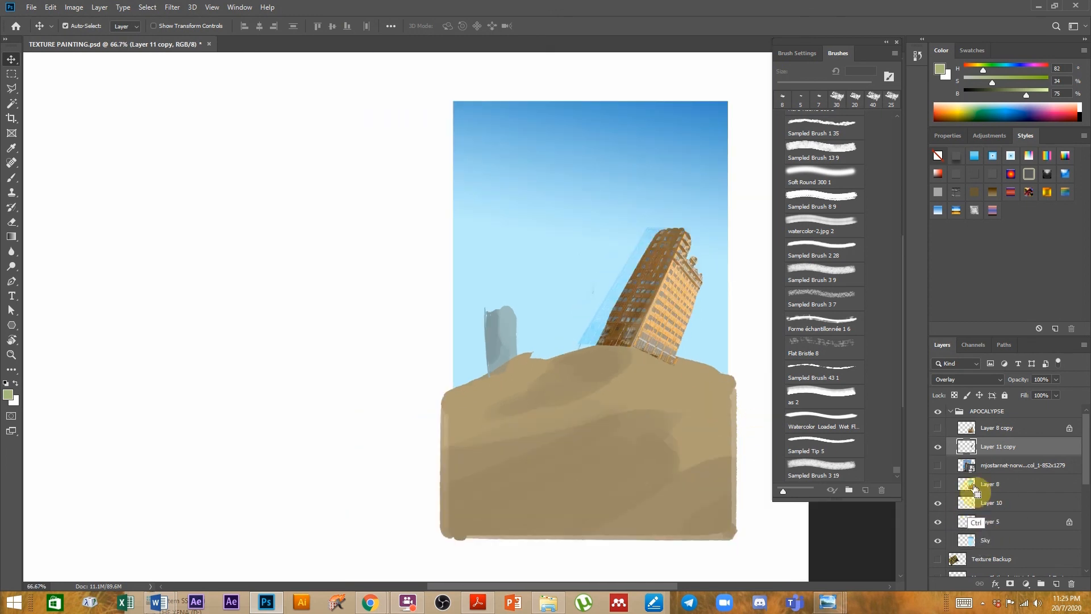
ctrl+click(968, 521)
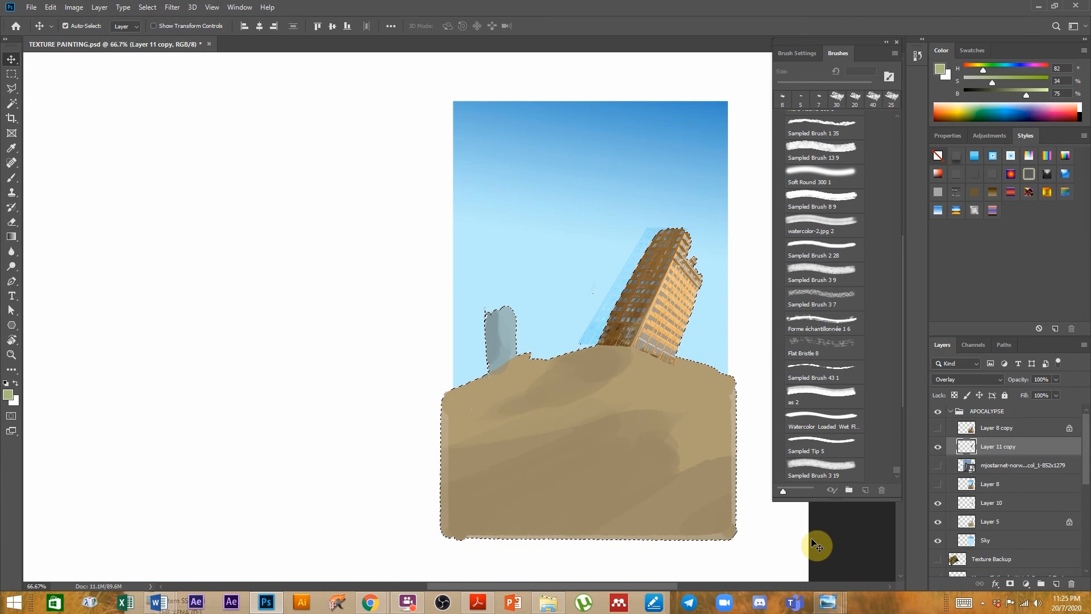
key(ctrl+d)
key(ctrl+minus)
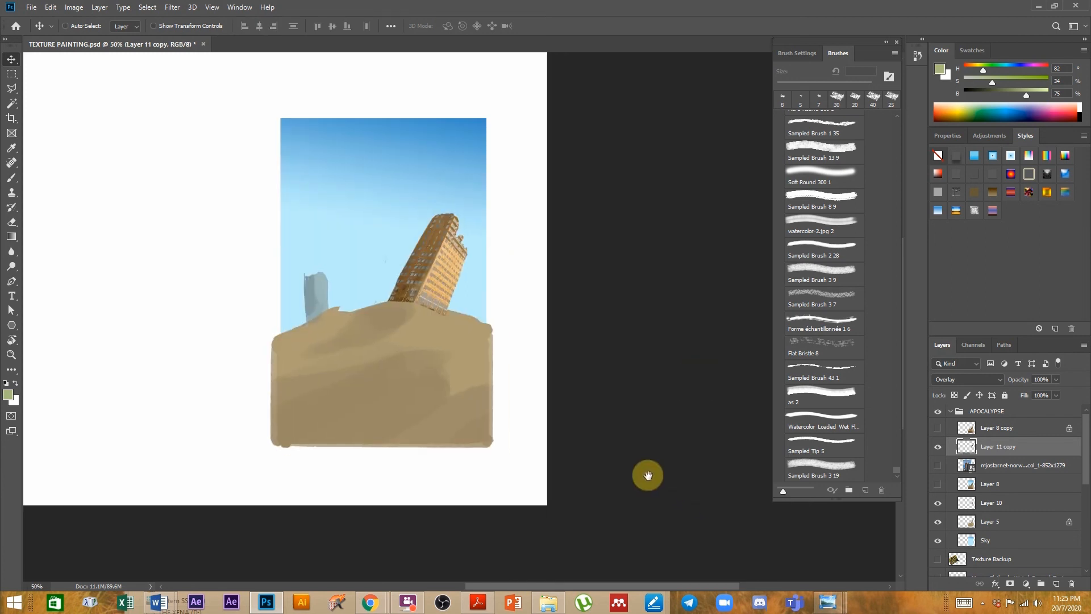
ctrl+click(429, 332)
ctrl+click(432, 335)
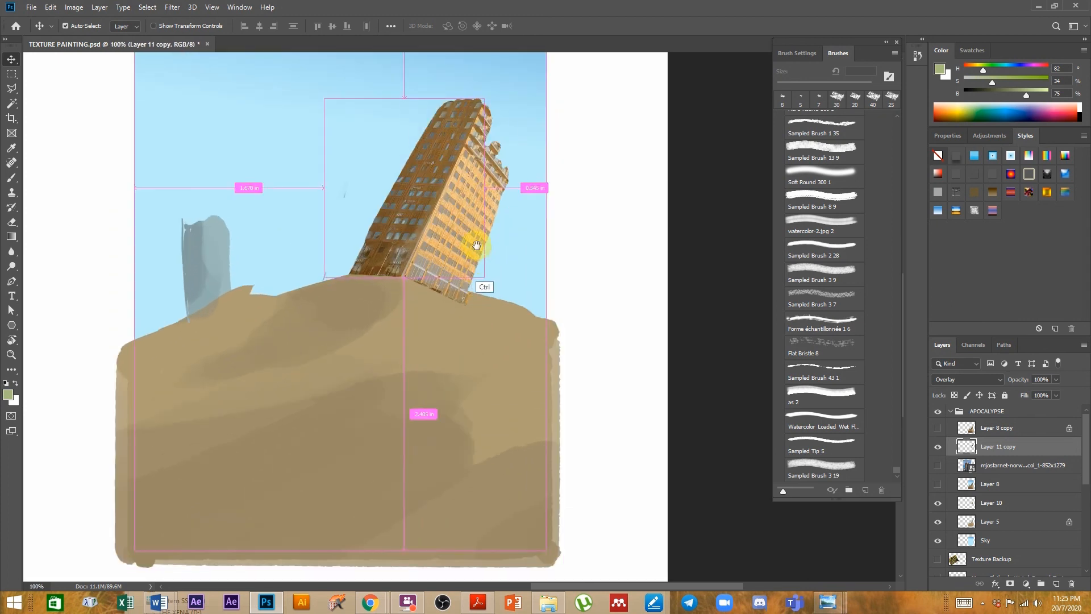
- Collapse the APOCALYPSE group, show the Texture Backup layer to examine its rock photo, and hide it again
drag(485, 257, 487, 288)
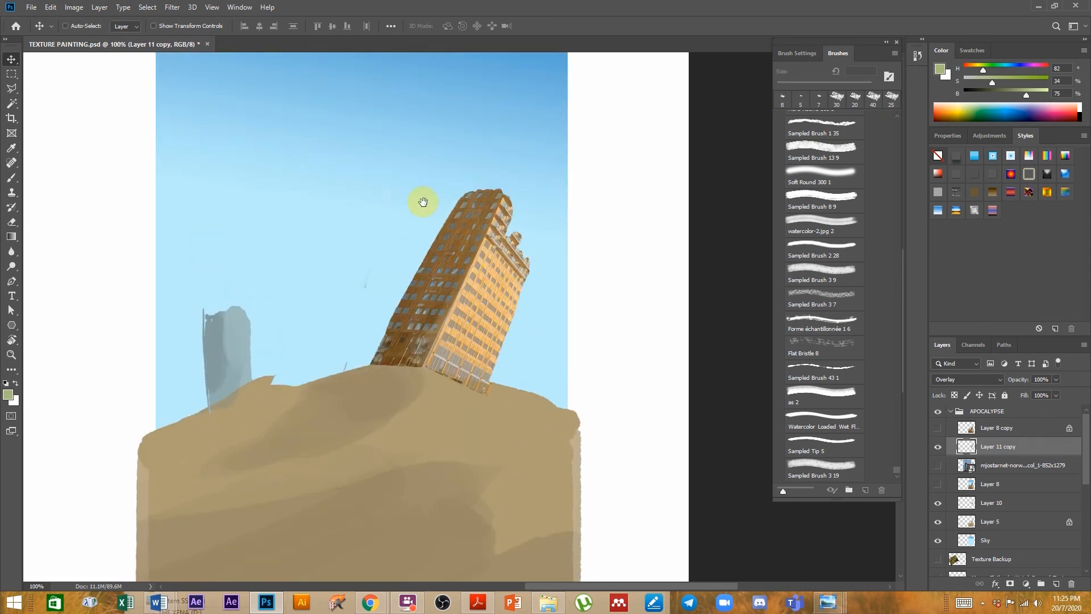
drag(454, 347, 640, 376)
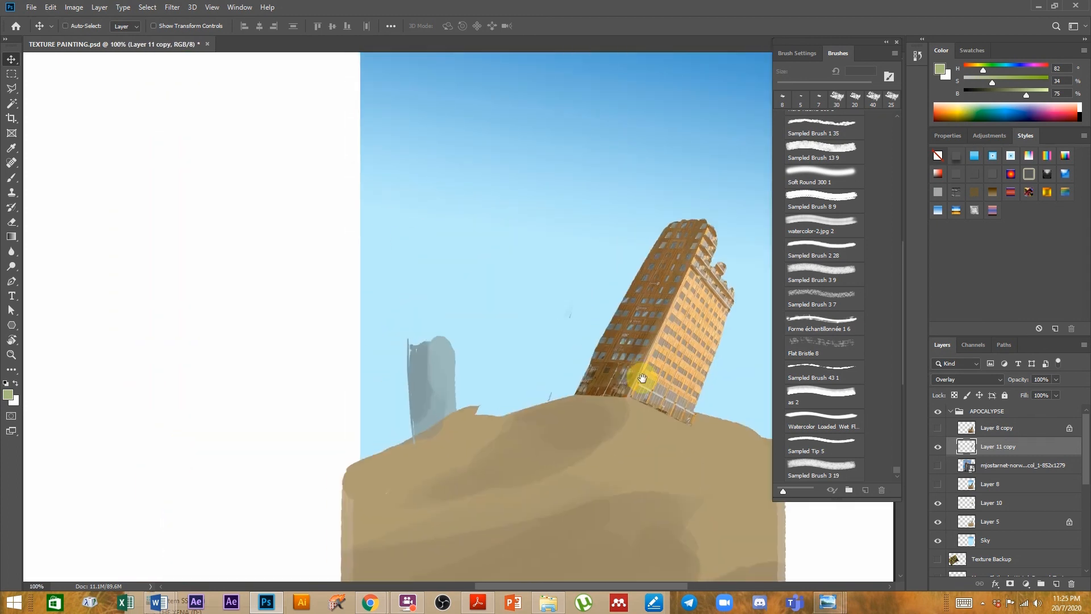
drag(475, 397, 684, 416)
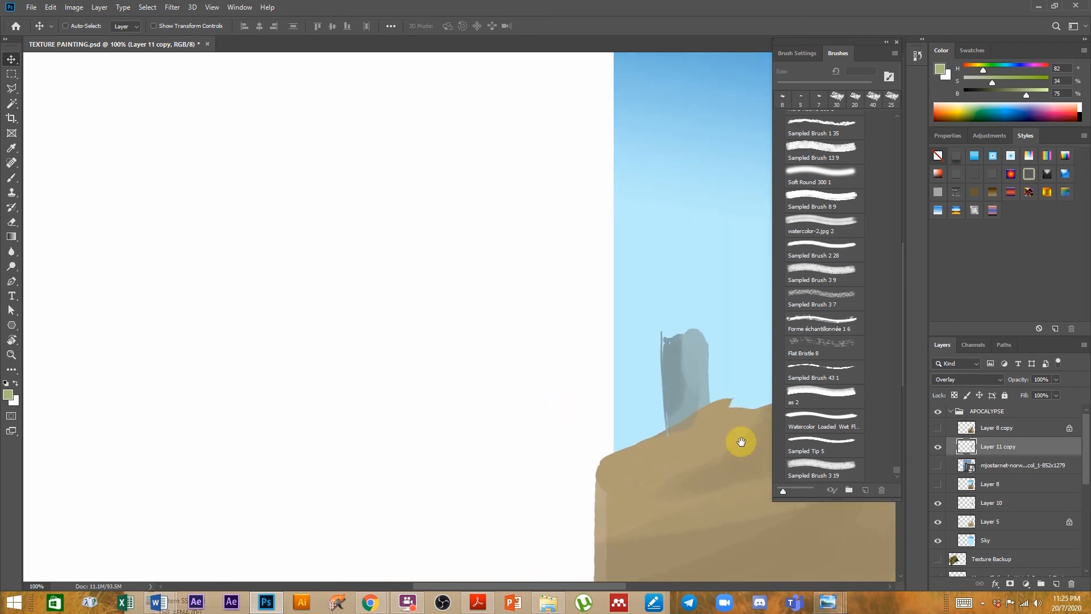
click(951, 414)
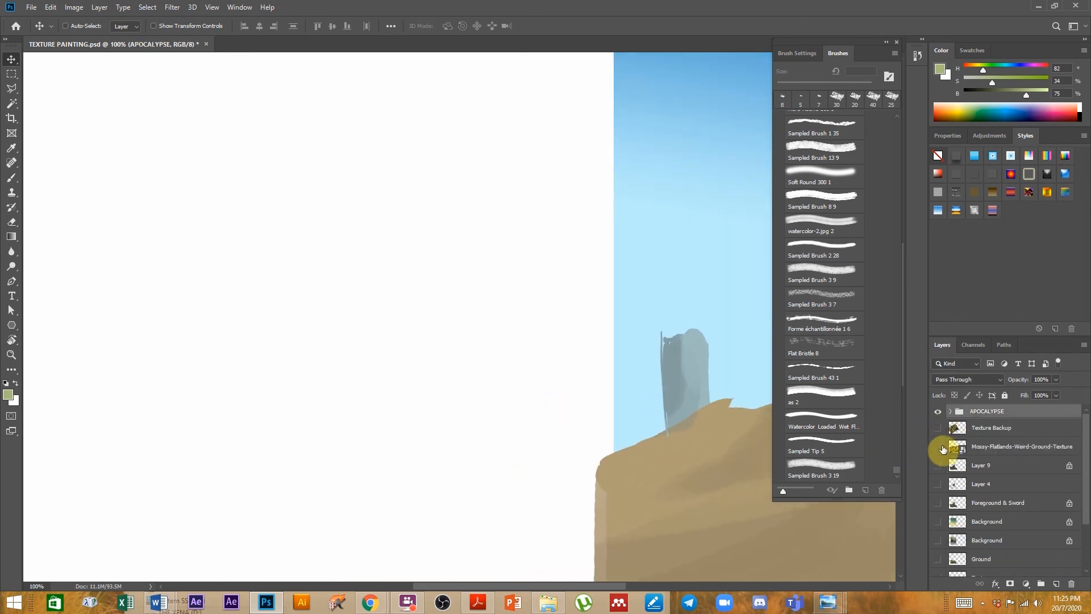
click(938, 429)
click(983, 430)
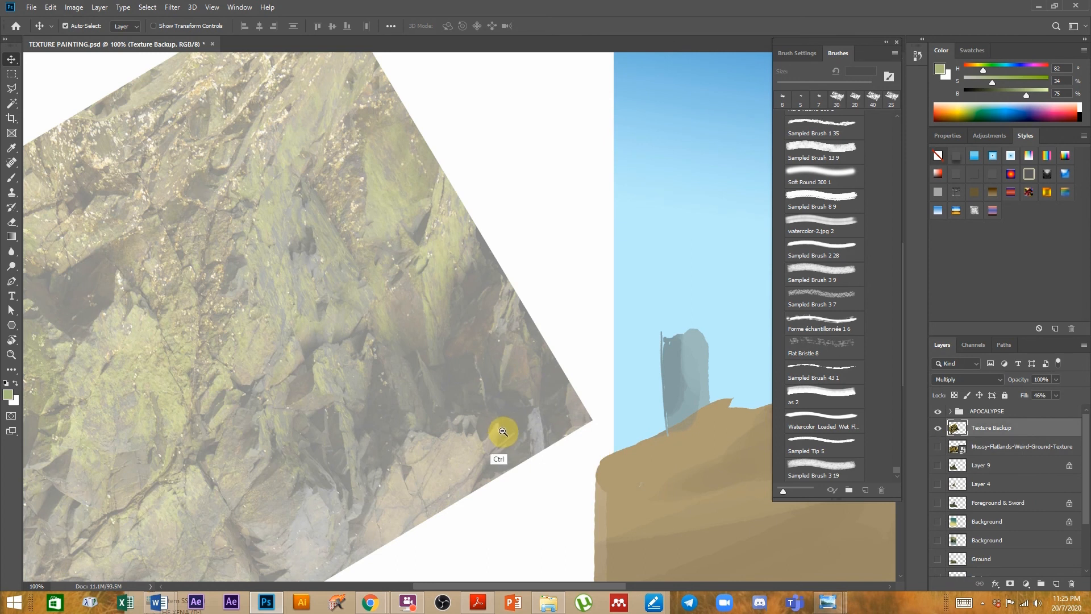
scroll(499, 431, down, 1)
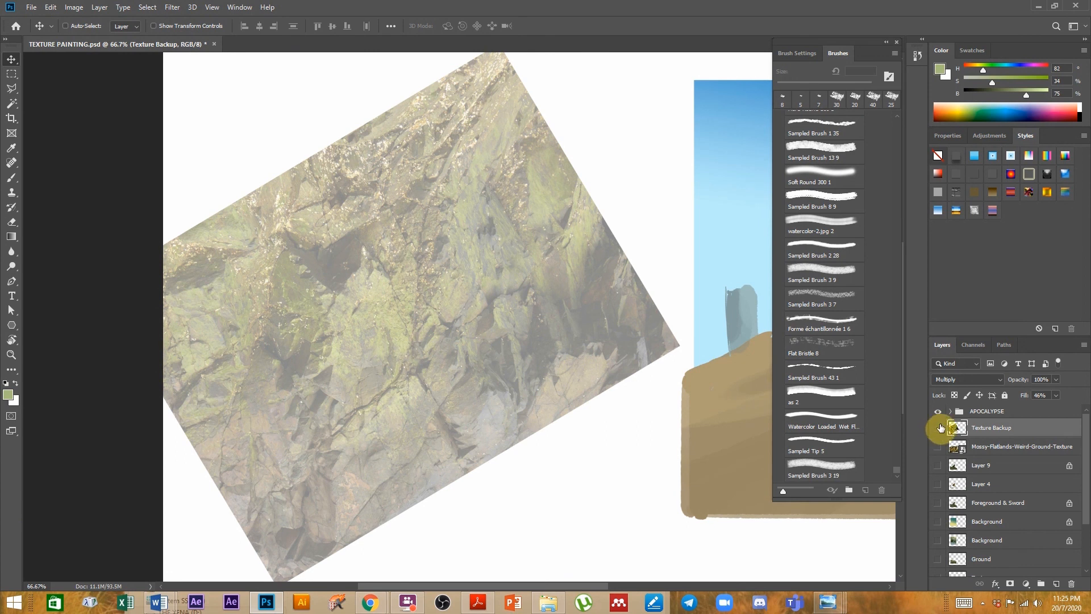
click(938, 428)
drag(500, 361, 353, 398)
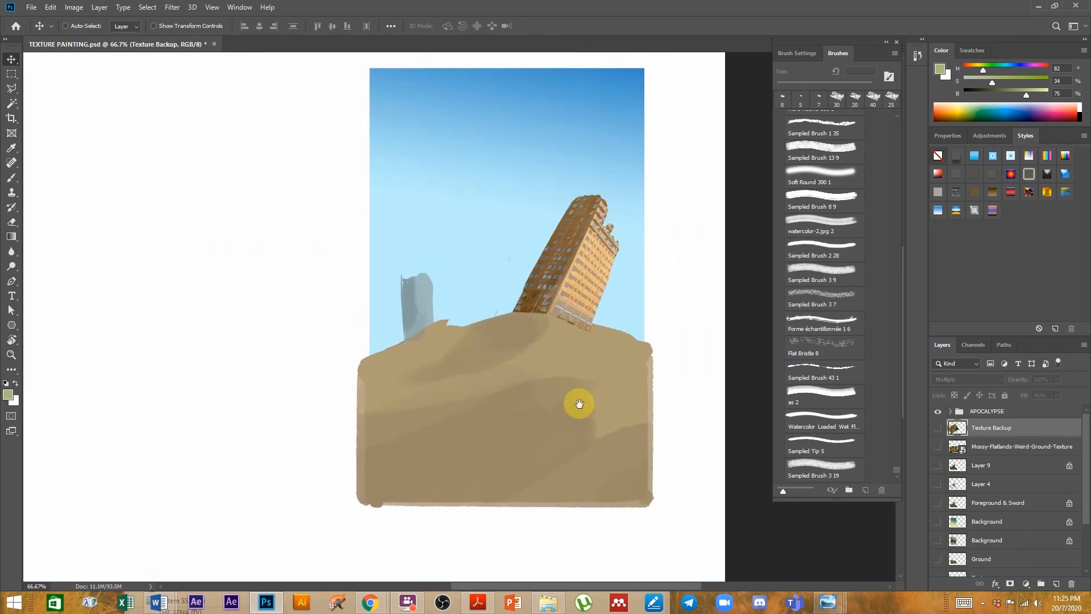
- Place the Morocco sand dune photo from File Explorer into the document at its default size
click(548, 602)
drag(333, 378, 505, 182)
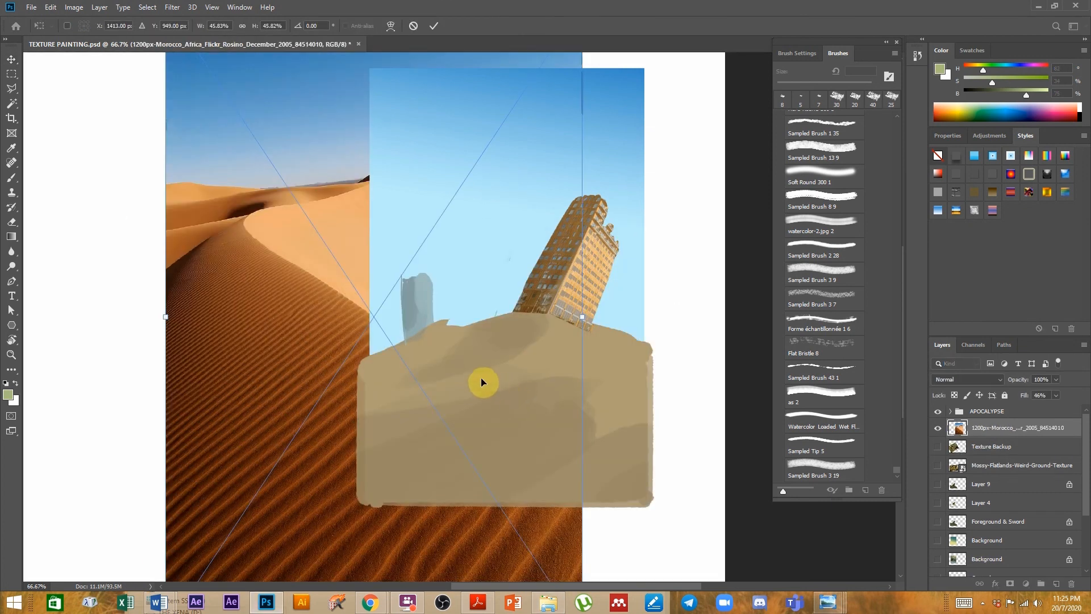
key(Return)
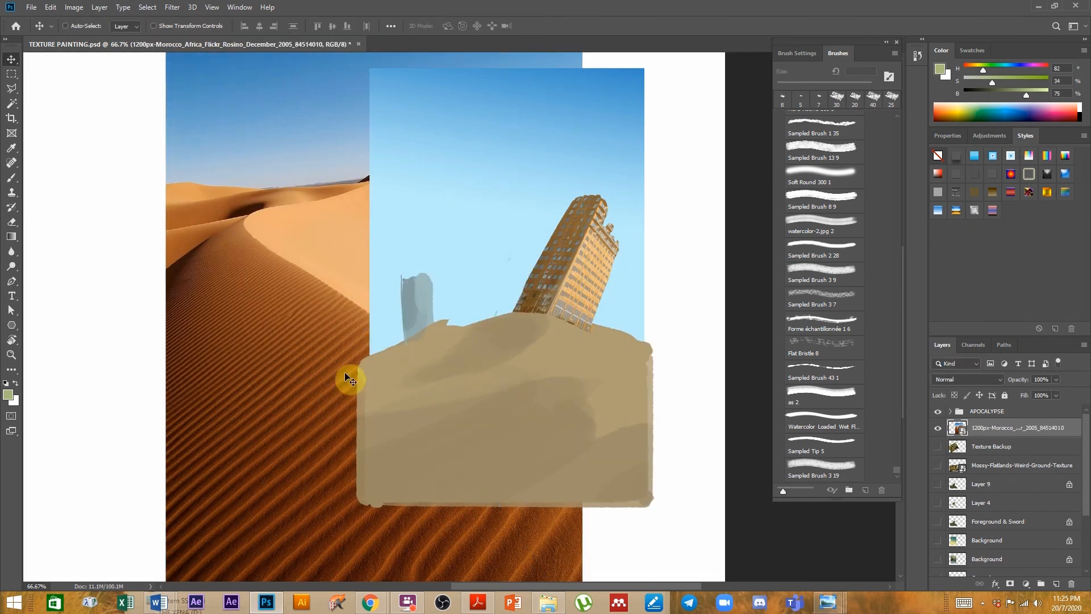
- Move the dune photo's layer to the top of the APOCALYPSE group and select it for use with the Polygonal Lasso
click(11, 74)
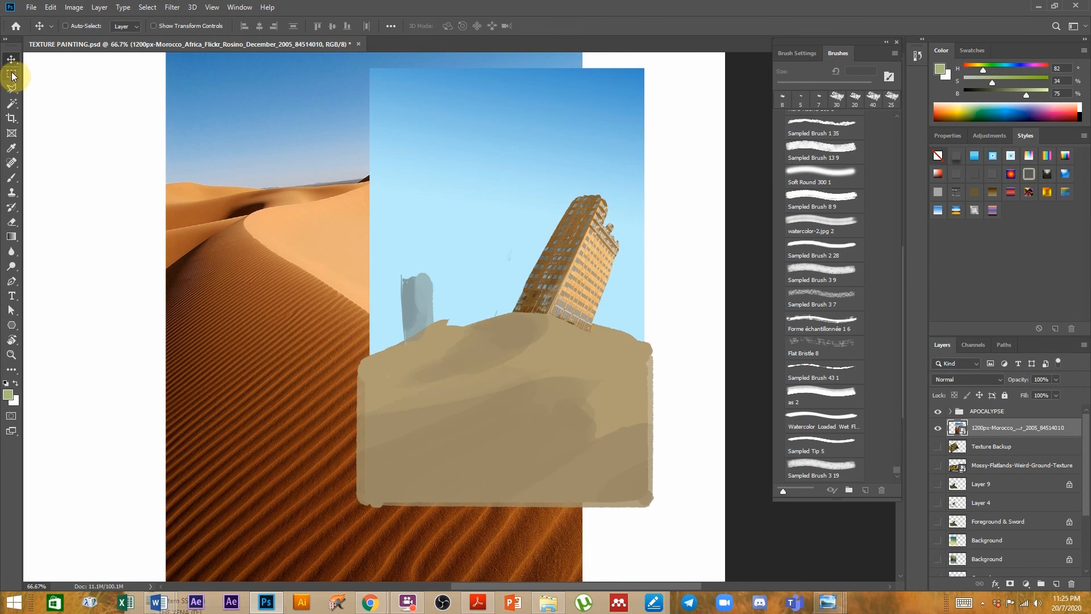
click(11, 89)
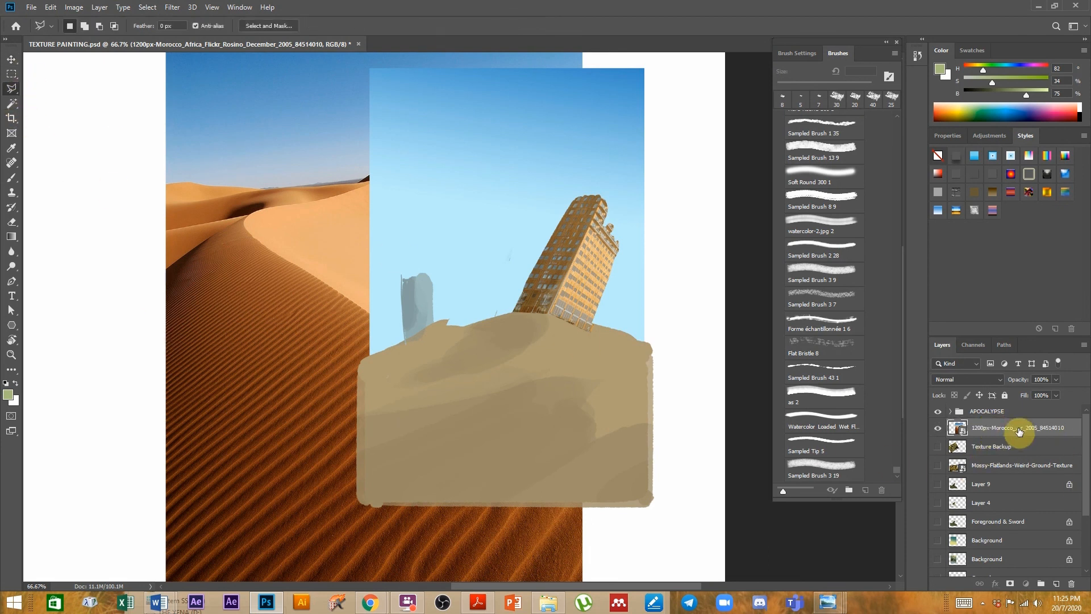
mouse_move(957, 429)
mouse_down()
mouse_move(991, 438)
mouse_move(995, 428)
mouse_move(973, 420)
mouse_up()
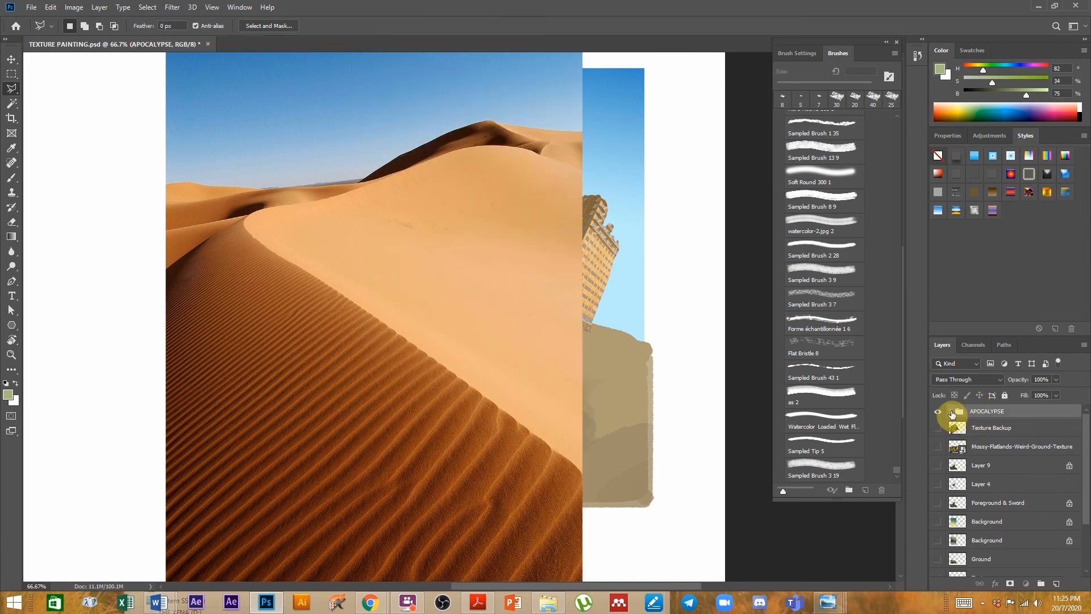
click(951, 411)
click(999, 427)
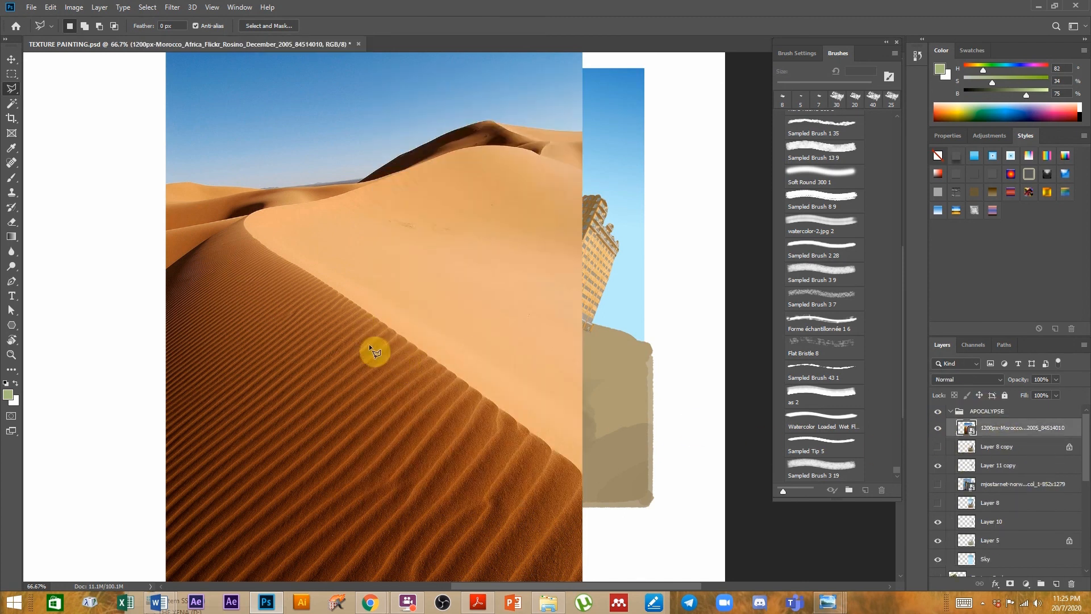
- Outline the dark rippled dune slope below its ridge with the Polygonal Lasso, adding the missed far side to the selection
key(ctrl+minus)
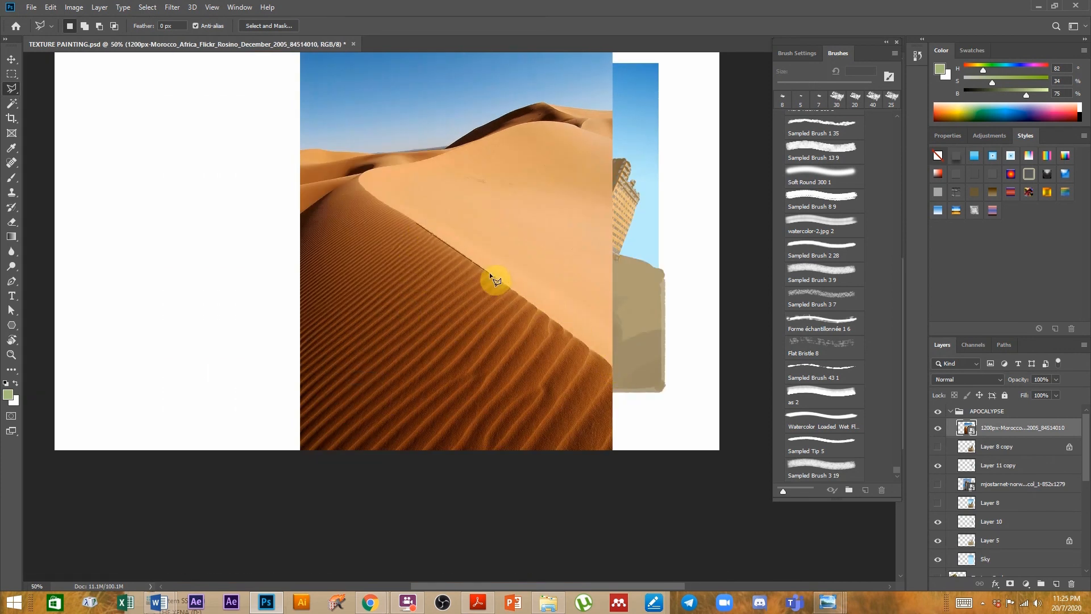
click(612, 365)
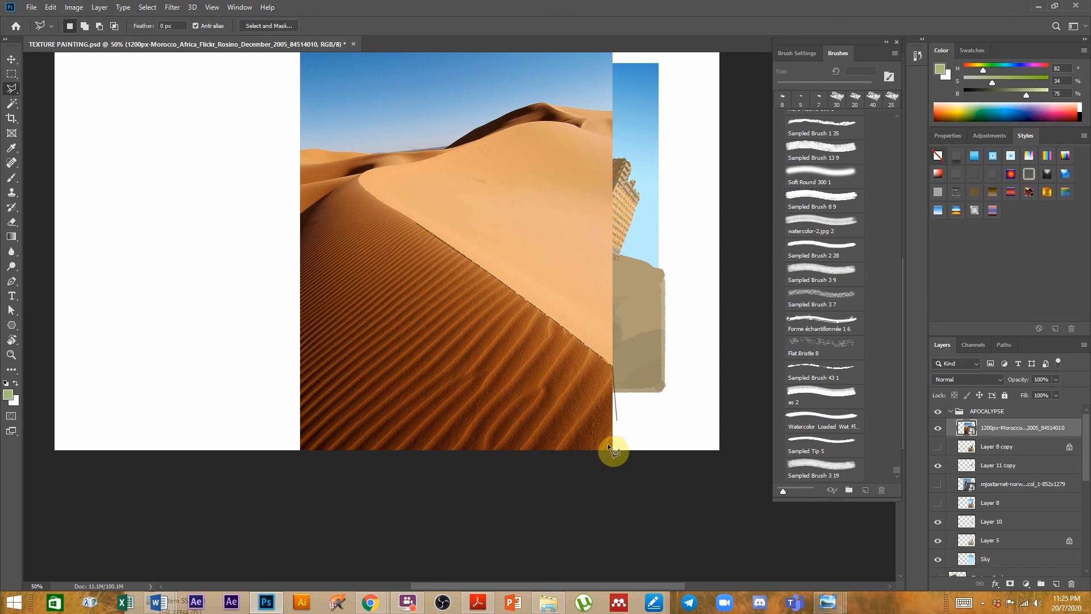
click(622, 462)
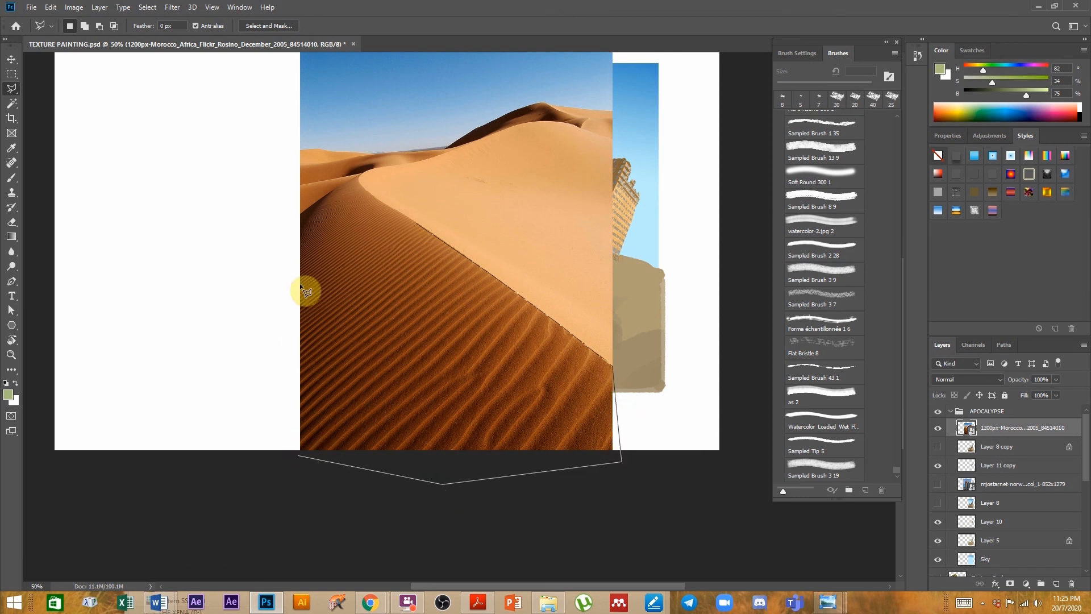
click(415, 225)
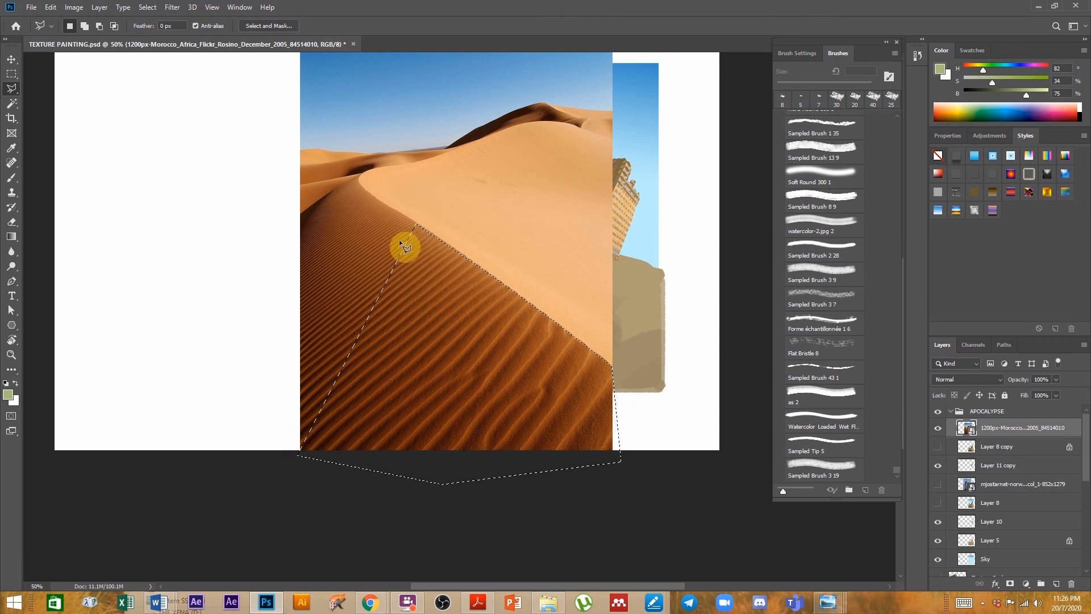
shift+click(415, 224)
click(298, 231)
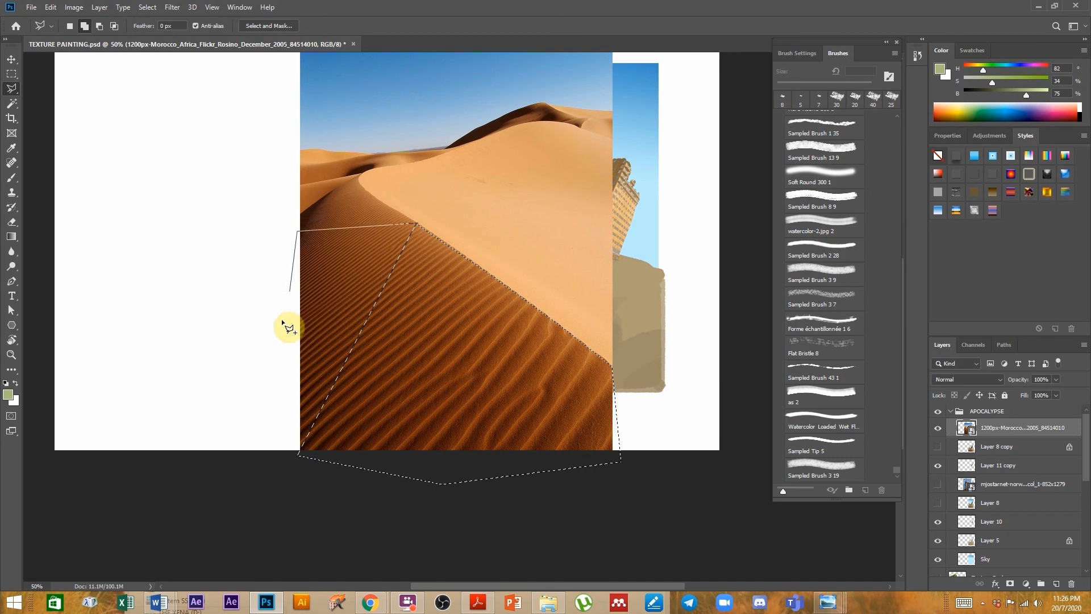
click(298, 455)
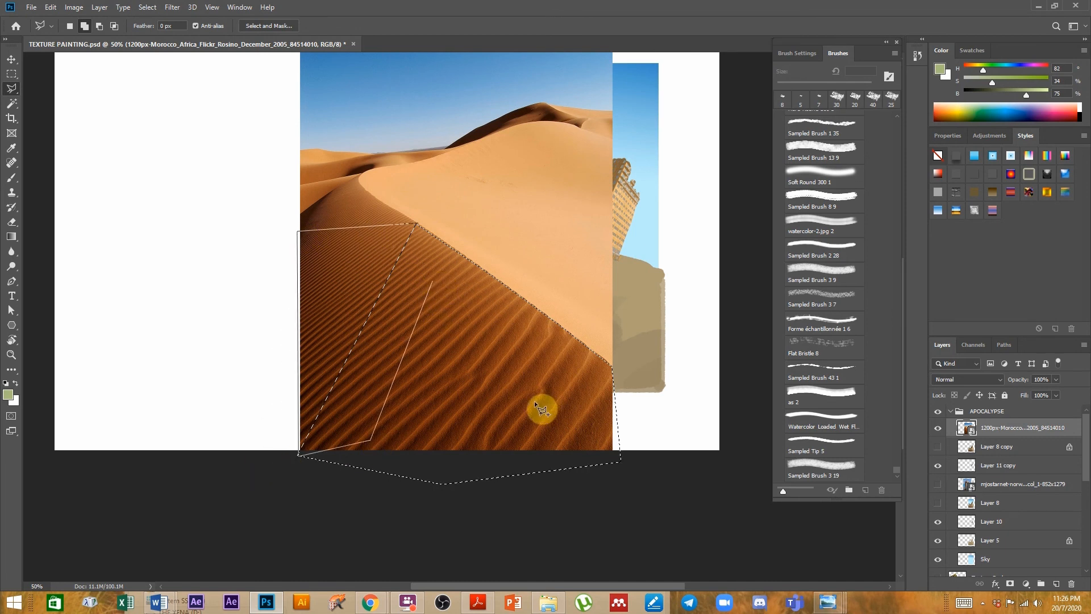
click(424, 237)
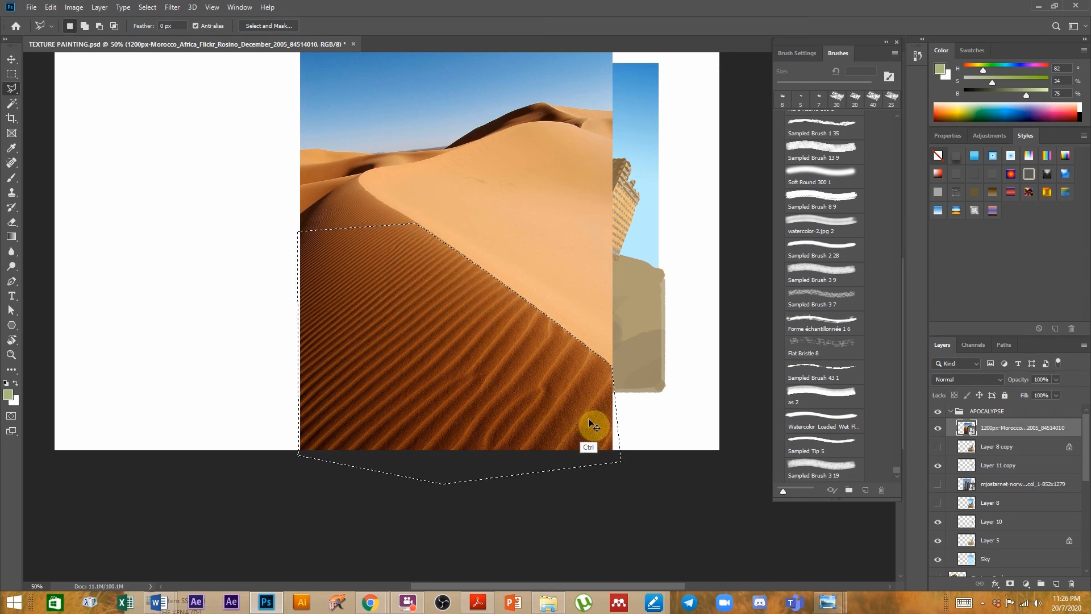
- Copy the selected rippled sand to a new layer and hide the original dune photo
key(ctrl+j)
click(938, 447)
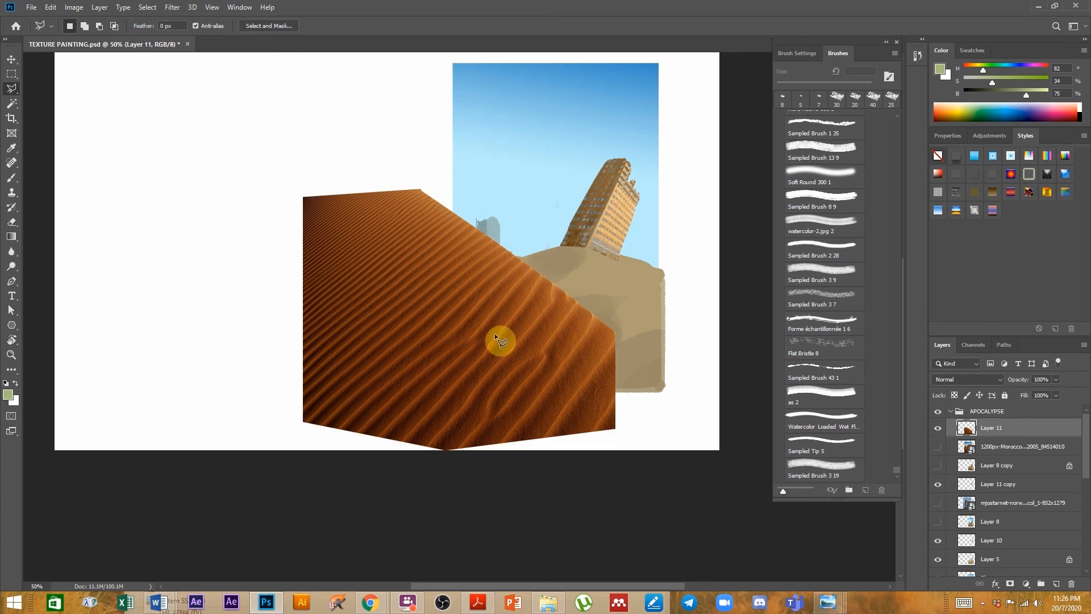
click(10, 60)
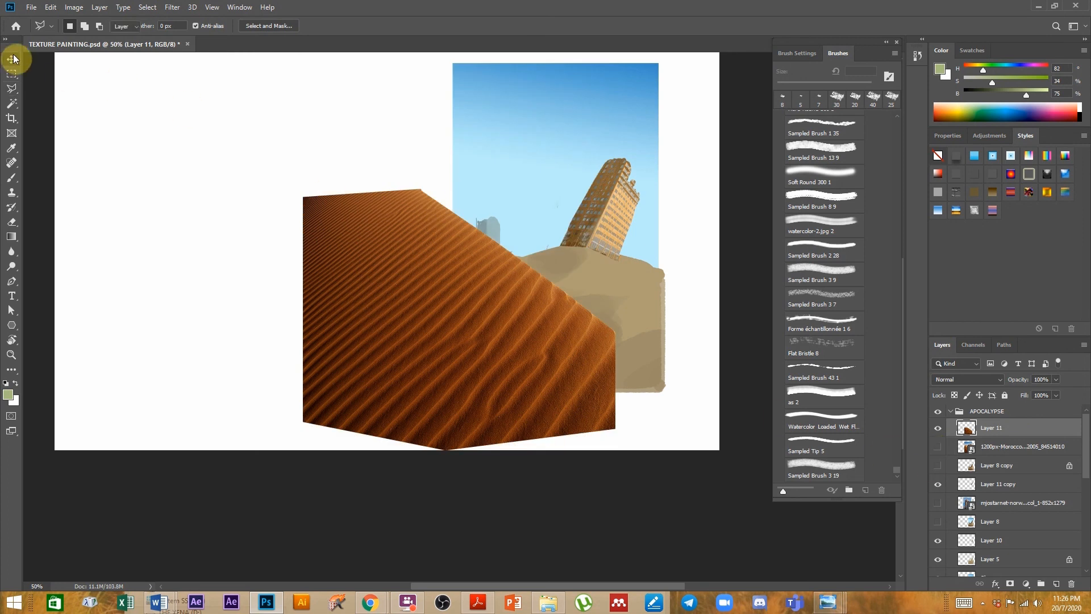
- Shift the rippled sand layer over the painted ground and blend it in with Multiply at 45% fill
click(949, 379)
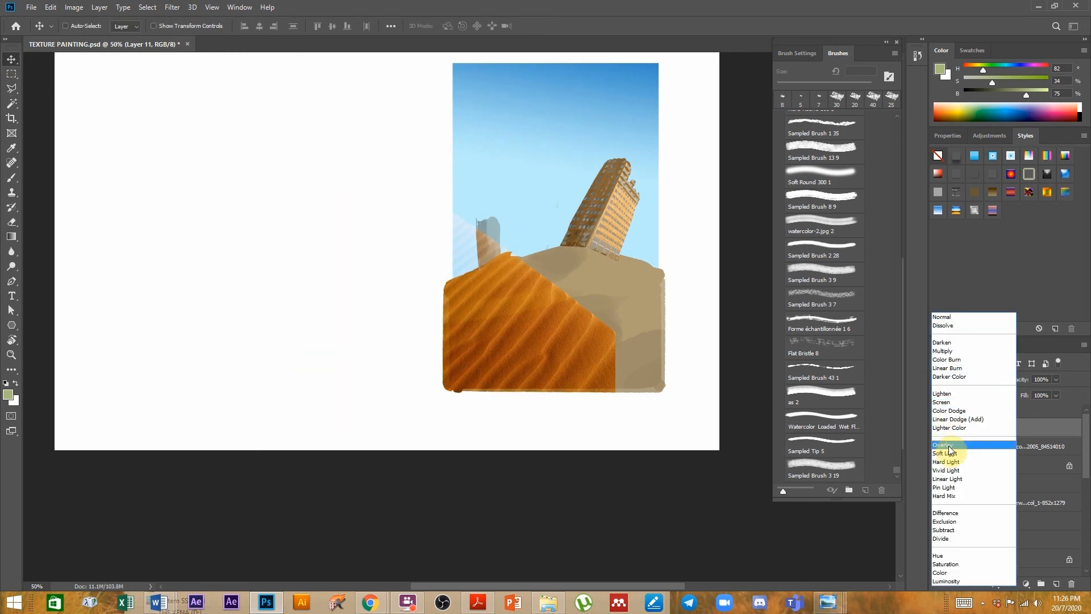
click(943, 445)
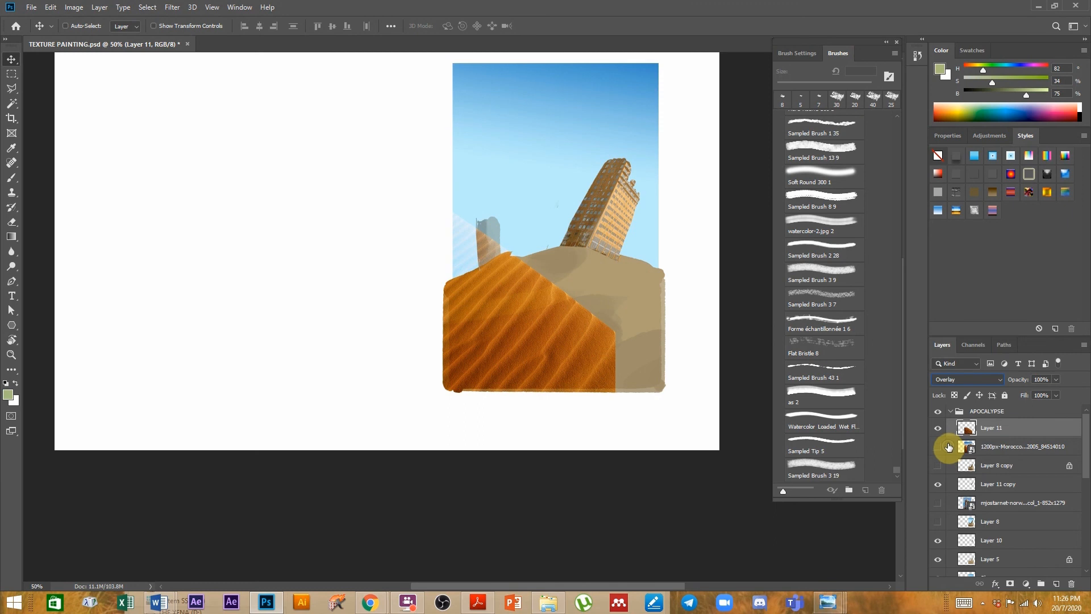
click(974, 377)
click(955, 349)
drag(541, 350, 613, 363)
click(1025, 407)
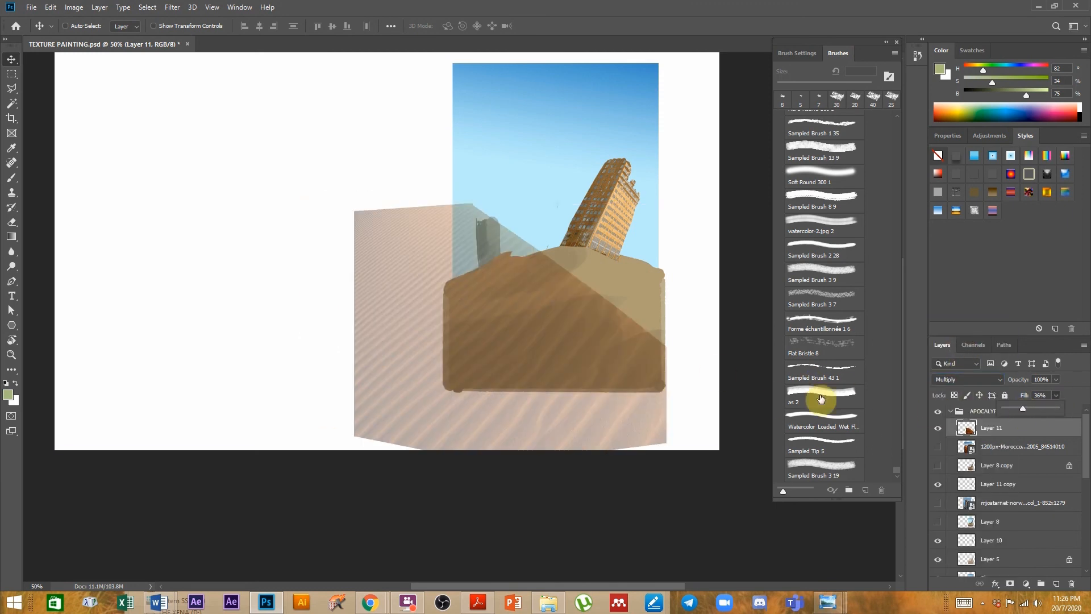
drag(1028, 407, 1029, 408)
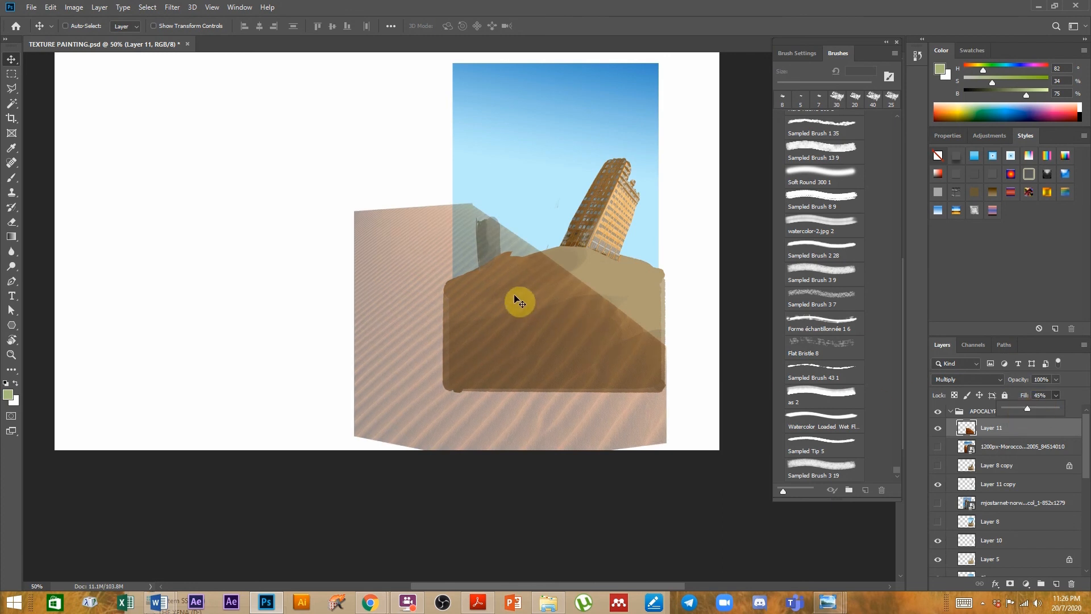
- Distort the rippled sand layer into perspective, narrowing its far edge and raising the far corner beneath the tower
key(ctrl+t)
drag(349, 199, 469, 287)
drag(470, 466, 391, 454)
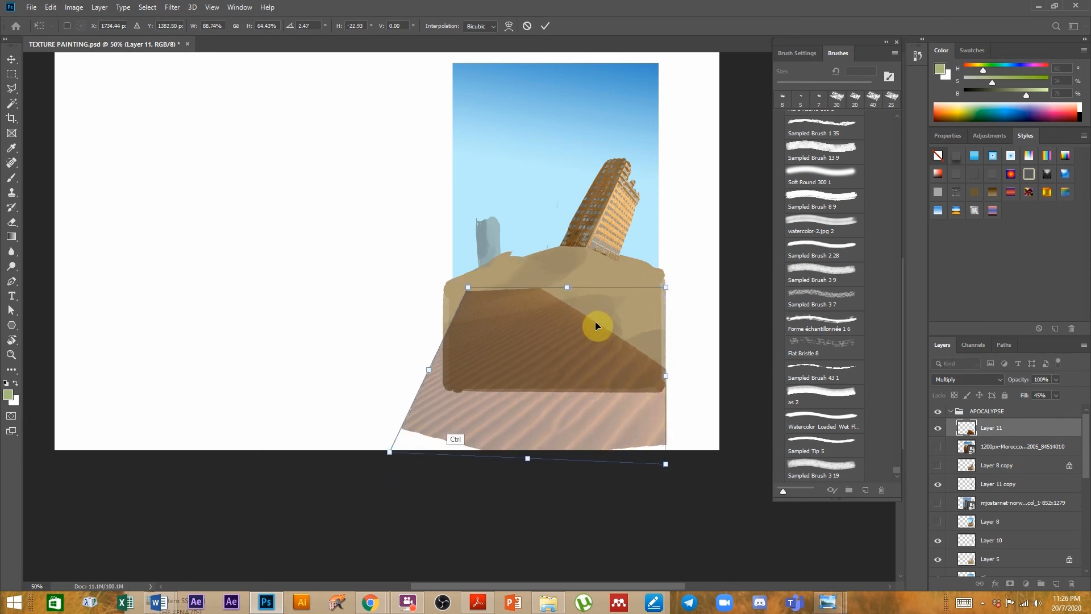
drag(666, 287, 699, 260)
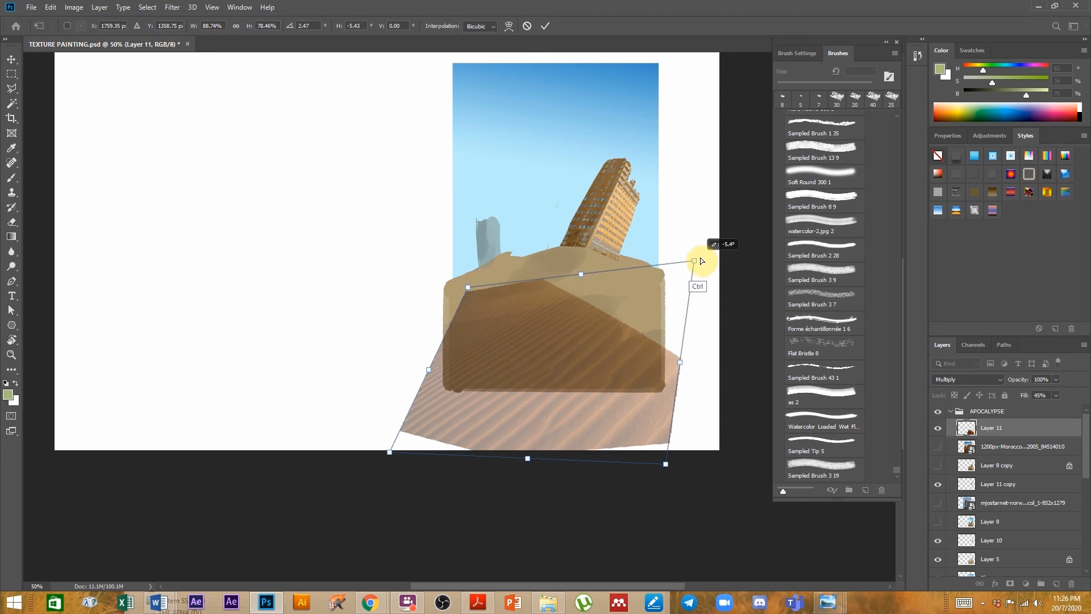
double_click(513, 356)
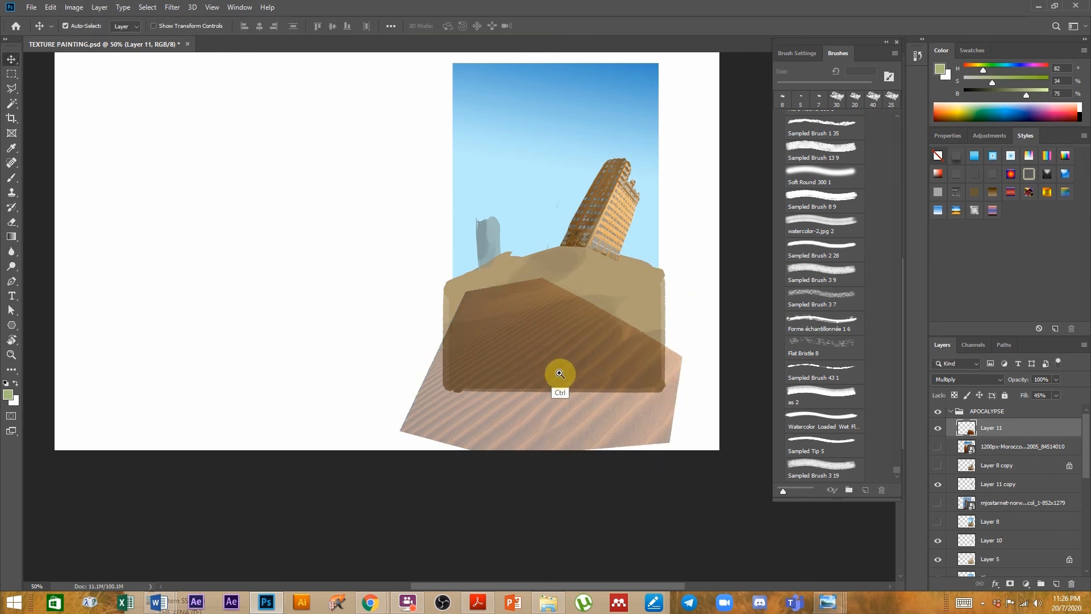
- Warp the rippled sand layer so its sides bulge outward and its far corner rises near the tower base
scroll(563, 370, up, 1)
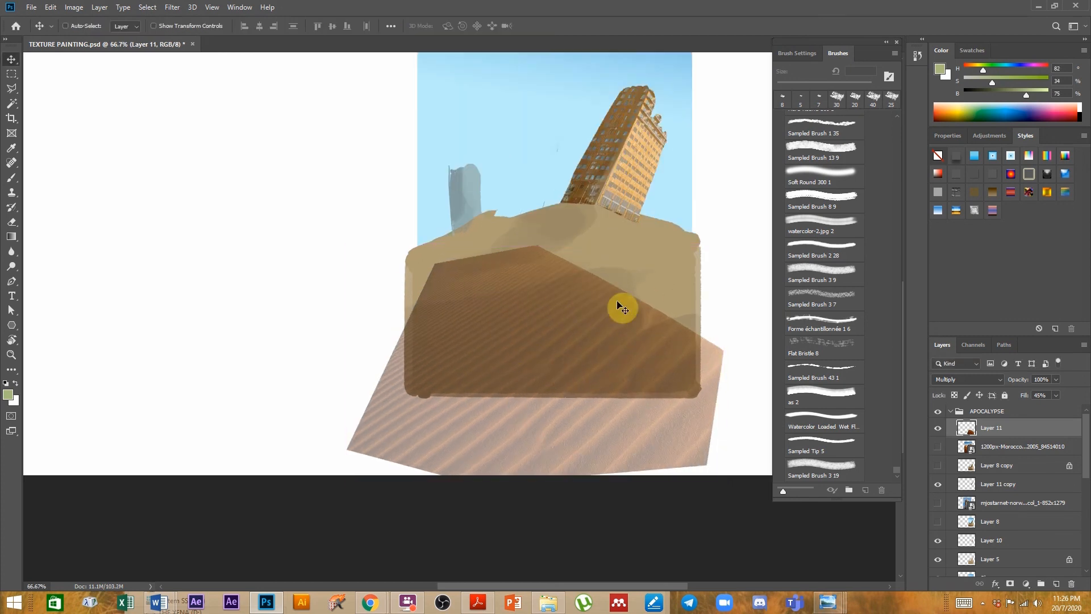
key(ctrl+t)
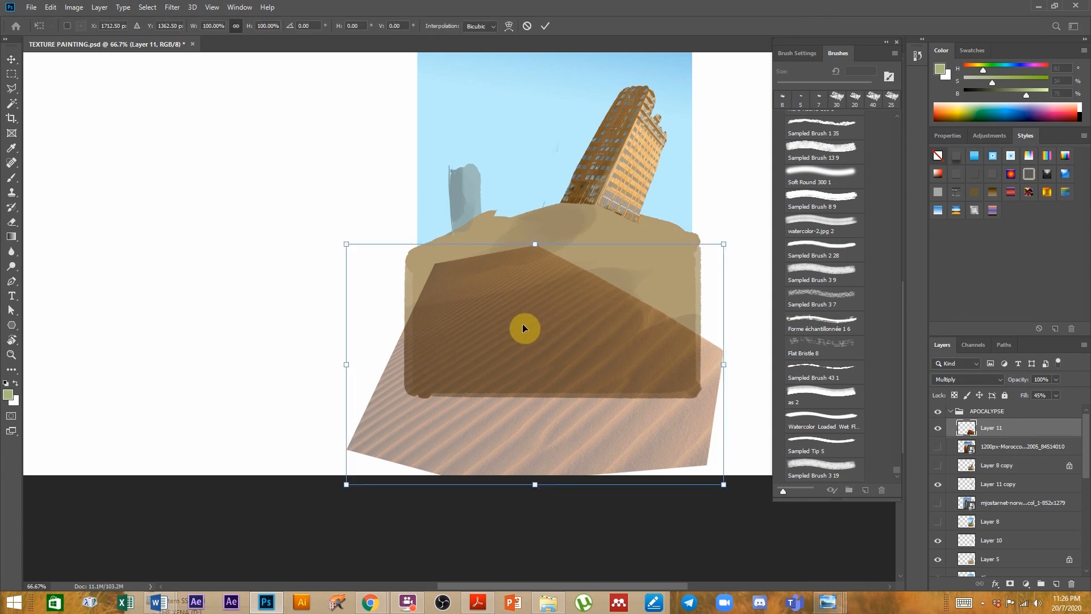
right_click(527, 328)
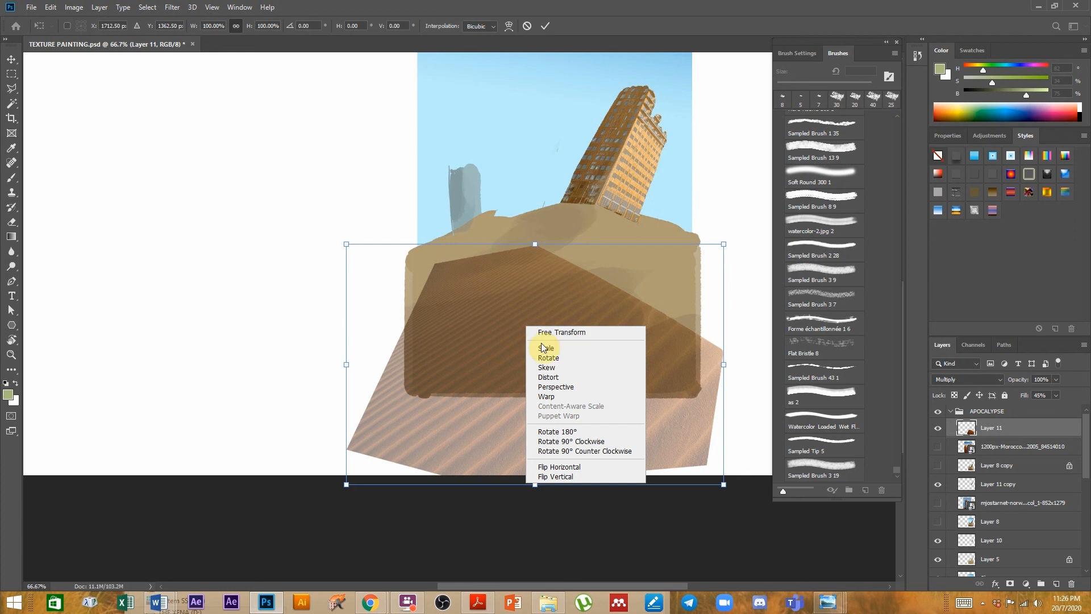
click(546, 397)
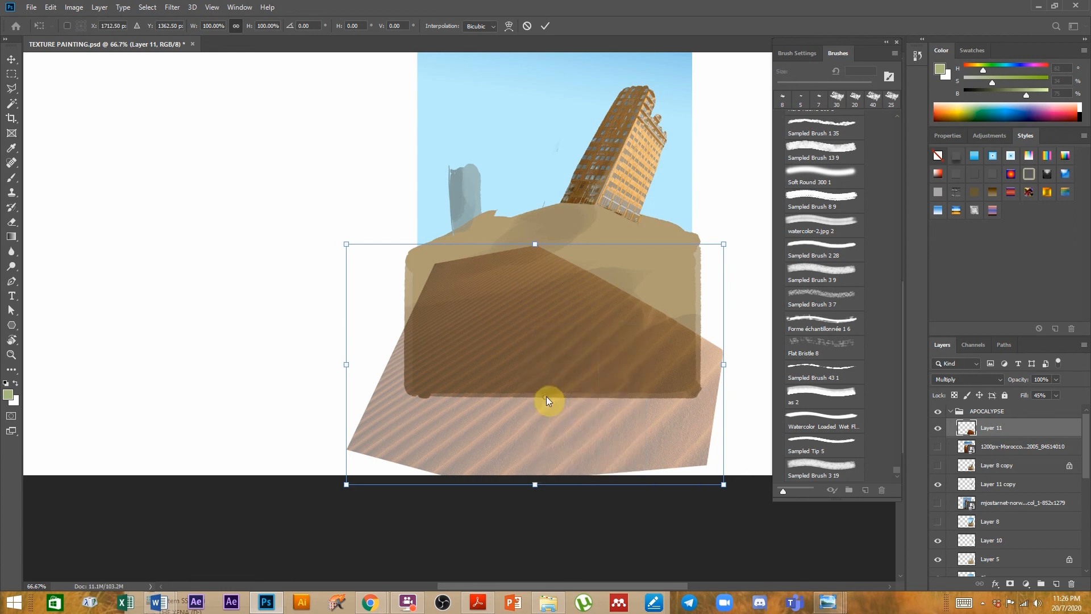
drag(476, 329, 485, 339)
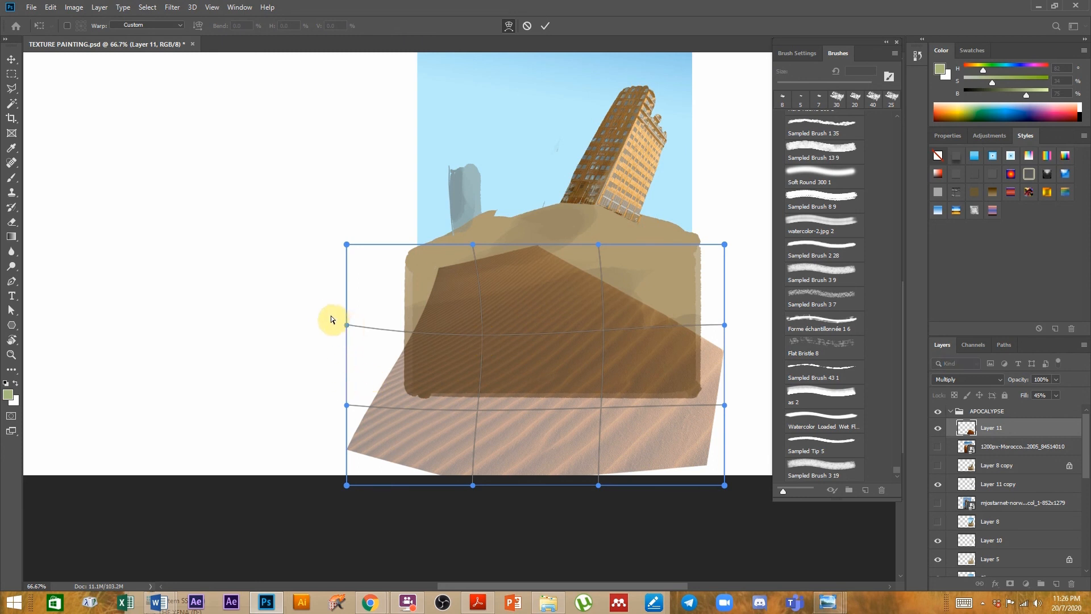
drag(348, 325, 314, 299)
drag(317, 394, 298, 385)
drag(602, 330, 611, 340)
drag(598, 245, 604, 220)
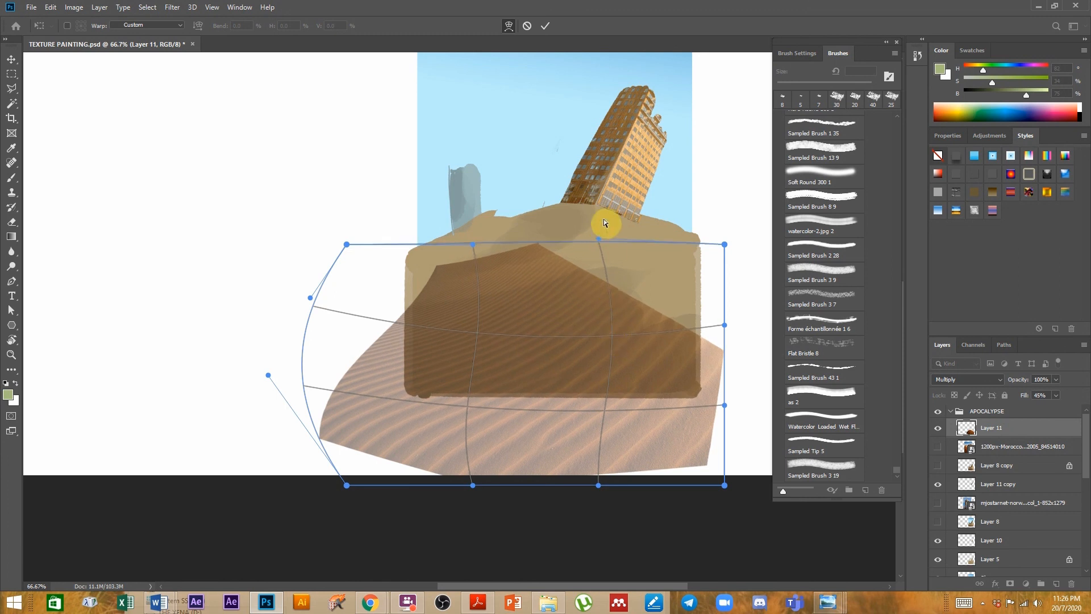
drag(726, 328, 752, 323)
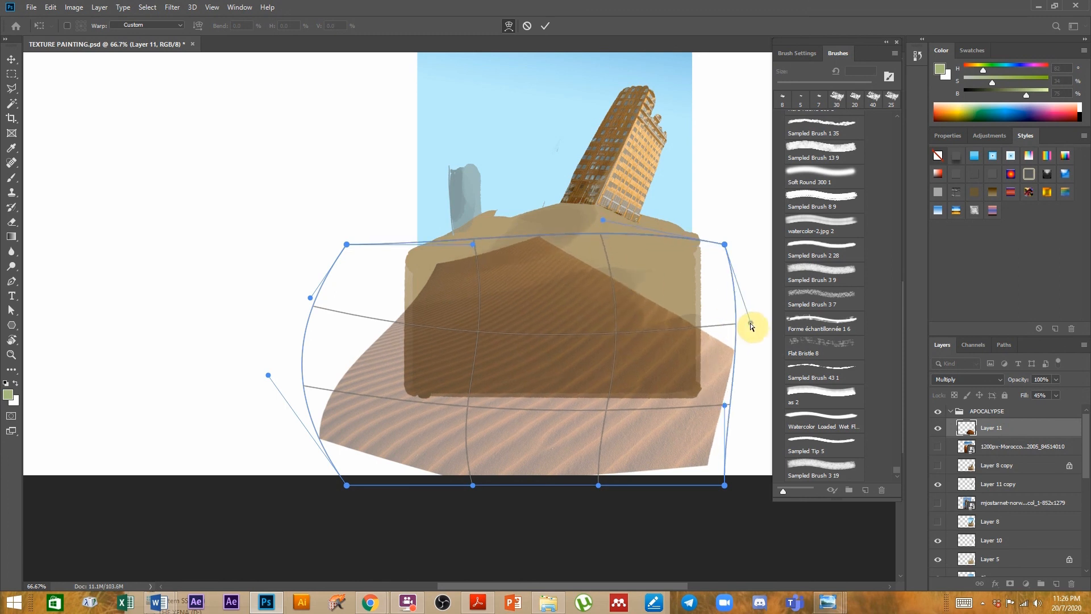
drag(729, 233, 749, 196)
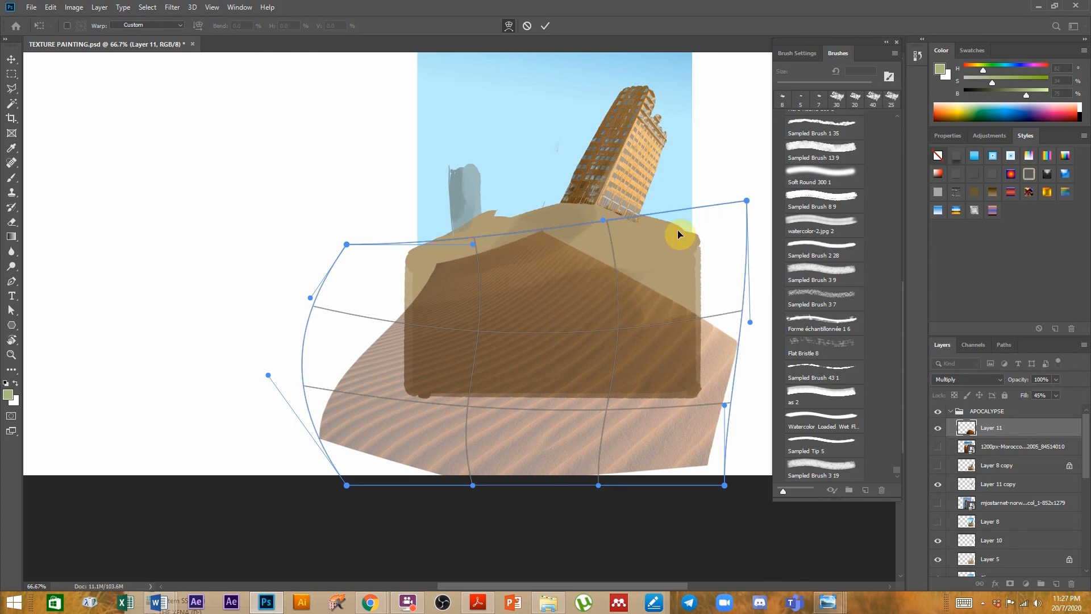
- Refine the warp by raising the near-left corner and shifting the ridge sideways, and apply the transformation
drag(351, 487, 312, 421)
drag(320, 298, 321, 261)
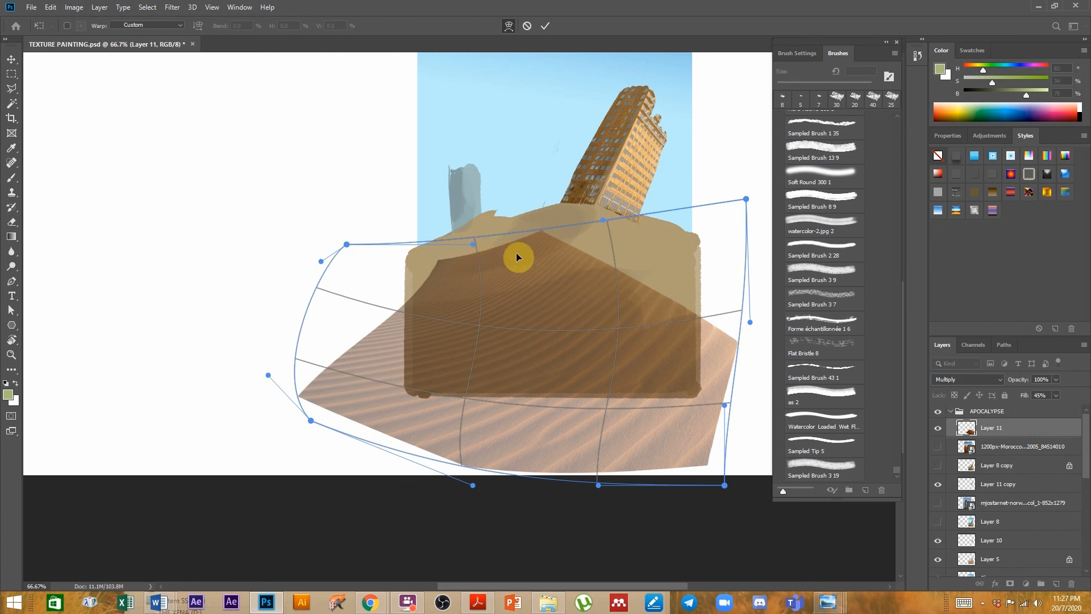
drag(484, 337, 485, 336)
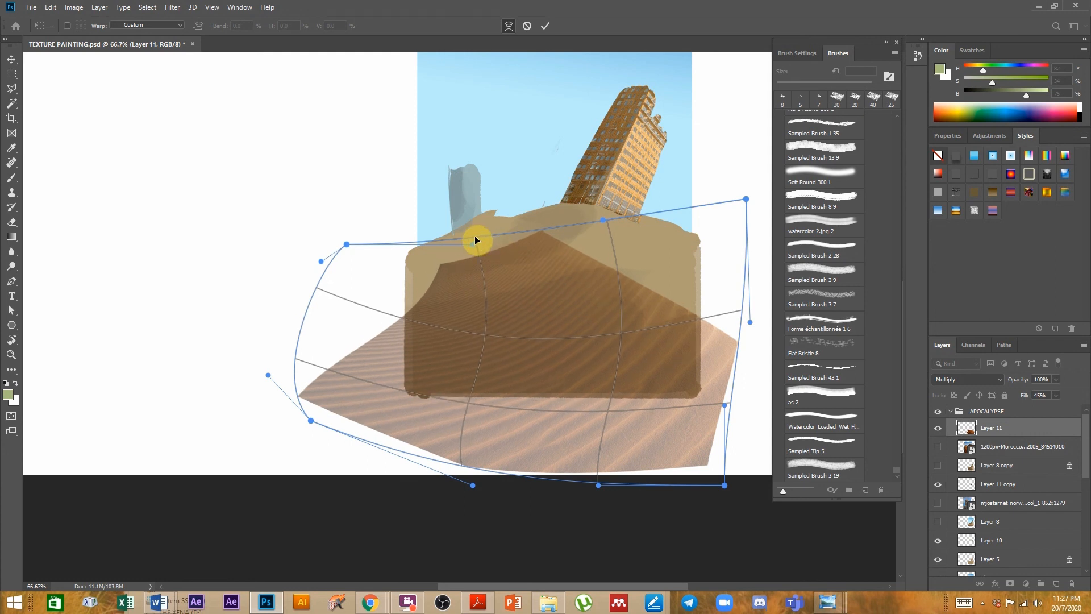
drag(473, 242, 524, 245)
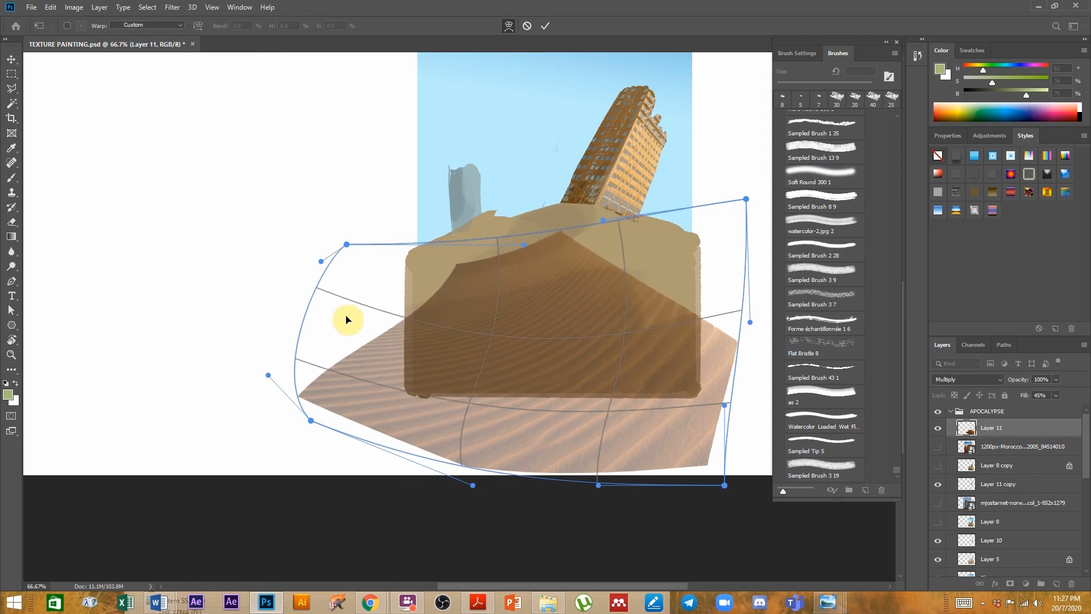
drag(319, 289, 318, 276)
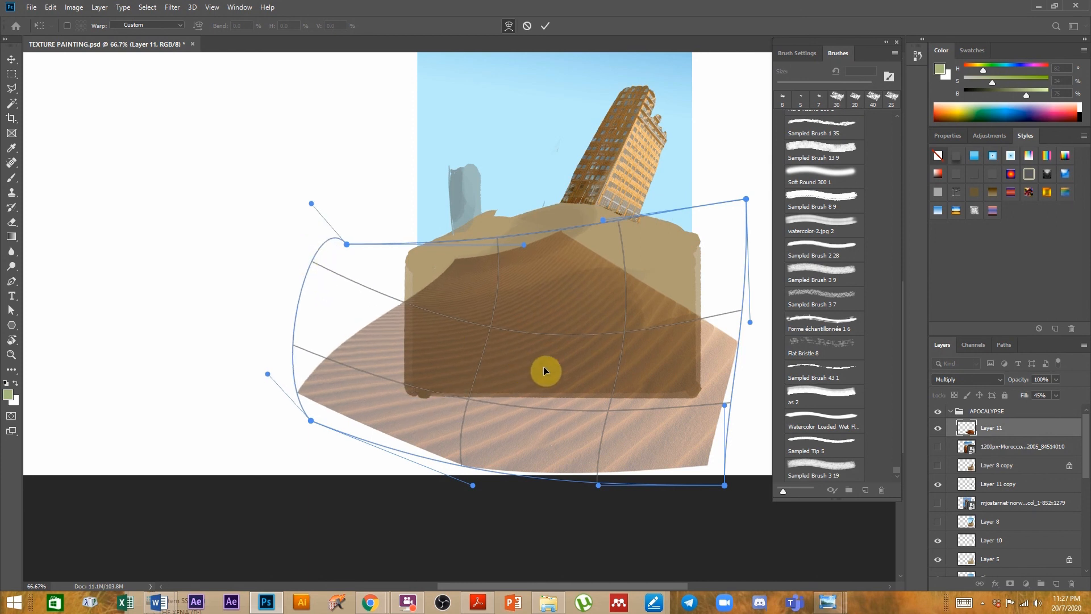
key(Return)
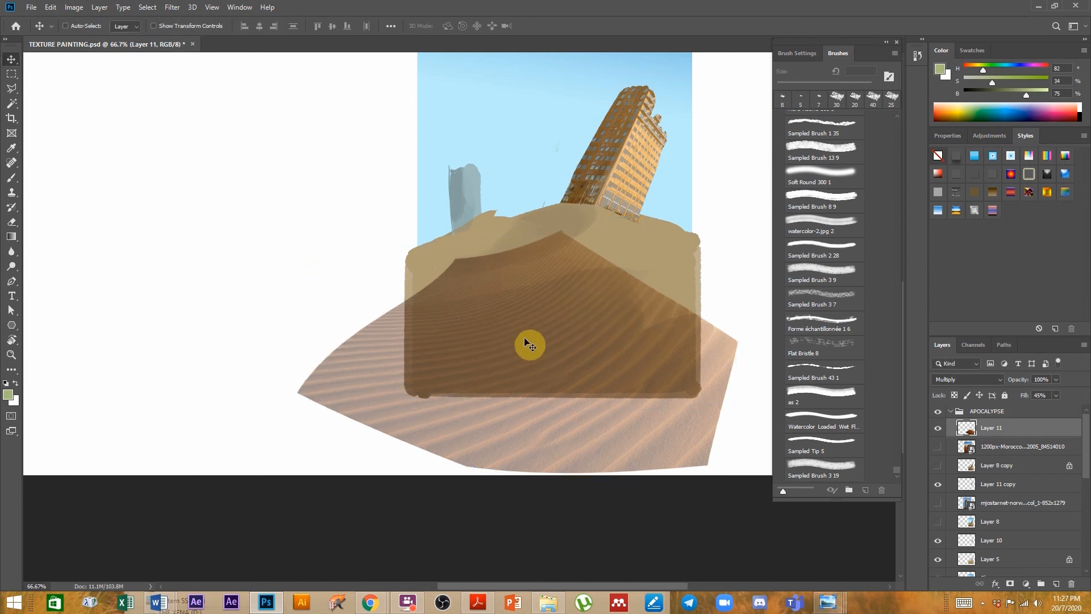
- Erase the upper part of the rippled sand with a 100 px Sampled Tip 5 eraser, lowering its ridge
key(e)
key(bracketright)
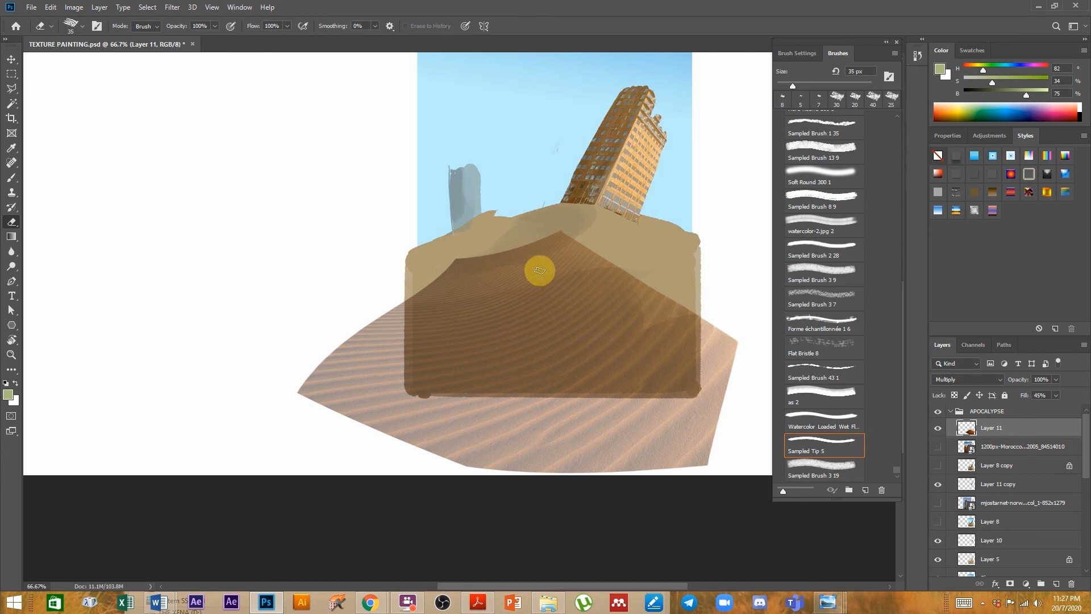
key(bracketright)
key(bracketright)
key(bracketright)
key(bracketright)
key(bracketright)
key(bracketright)
key(bracketright)
key(bracketright)
mouse_move(543, 270)
mouse_down()
mouse_move(455, 268)
mouse_move(568, 237)
mouse_move(404, 275)
mouse_move(554, 254)
mouse_move(490, 276)
mouse_up()
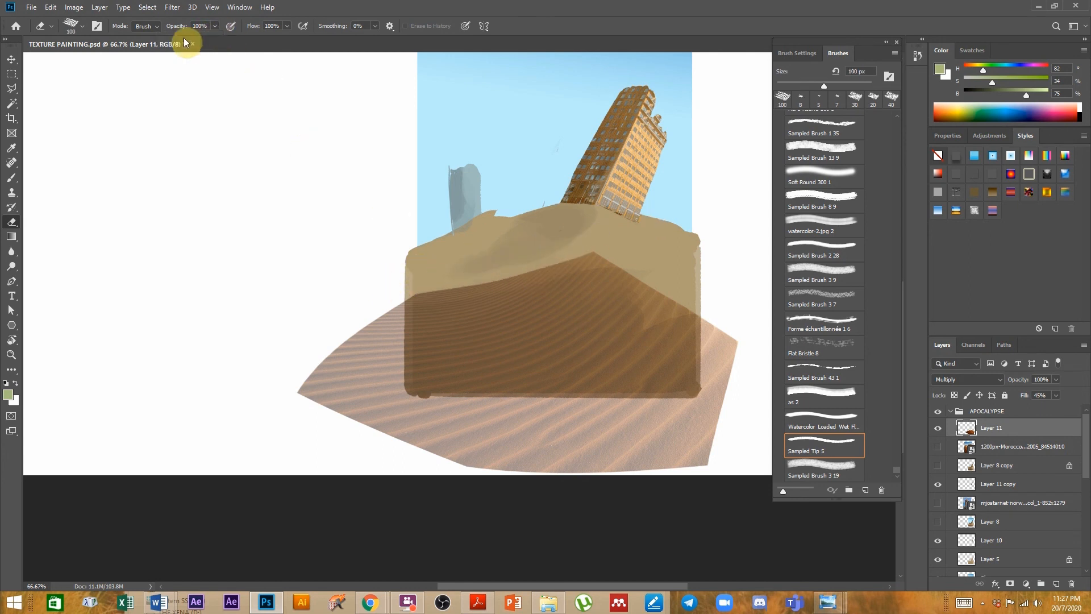
- Set the eraser opacity to 77% and erase the sand along the ridge, the right slope and beyond the ground's left side
drag(215, 27, 207, 36)
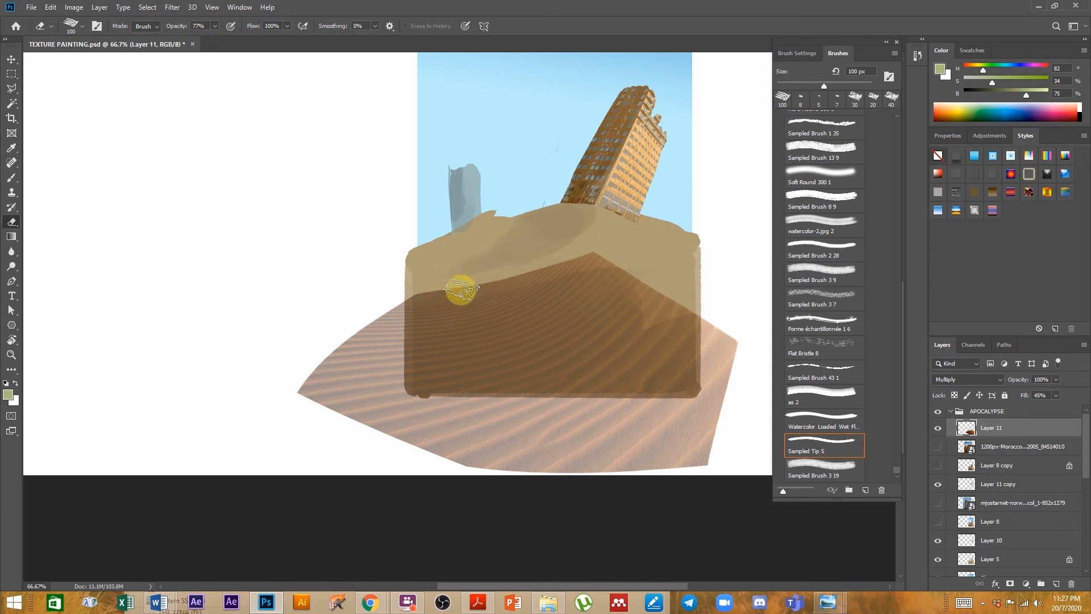
mouse_move(405, 287)
mouse_down()
mouse_move(462, 285)
mouse_move(568, 253)
mouse_move(545, 239)
mouse_move(404, 290)
mouse_move(482, 281)
mouse_move(539, 248)
mouse_move(387, 296)
mouse_move(620, 254)
mouse_move(575, 255)
mouse_move(593, 260)
mouse_move(588, 276)
mouse_move(658, 275)
mouse_move(655, 291)
mouse_move(667, 291)
mouse_move(641, 308)
mouse_move(655, 285)
mouse_move(636, 295)
mouse_move(645, 285)
mouse_move(678, 290)
mouse_move(660, 329)
mouse_move(667, 312)
mouse_move(720, 353)
mouse_move(663, 308)
mouse_move(718, 322)
mouse_move(647, 270)
mouse_move(565, 273)
mouse_up()
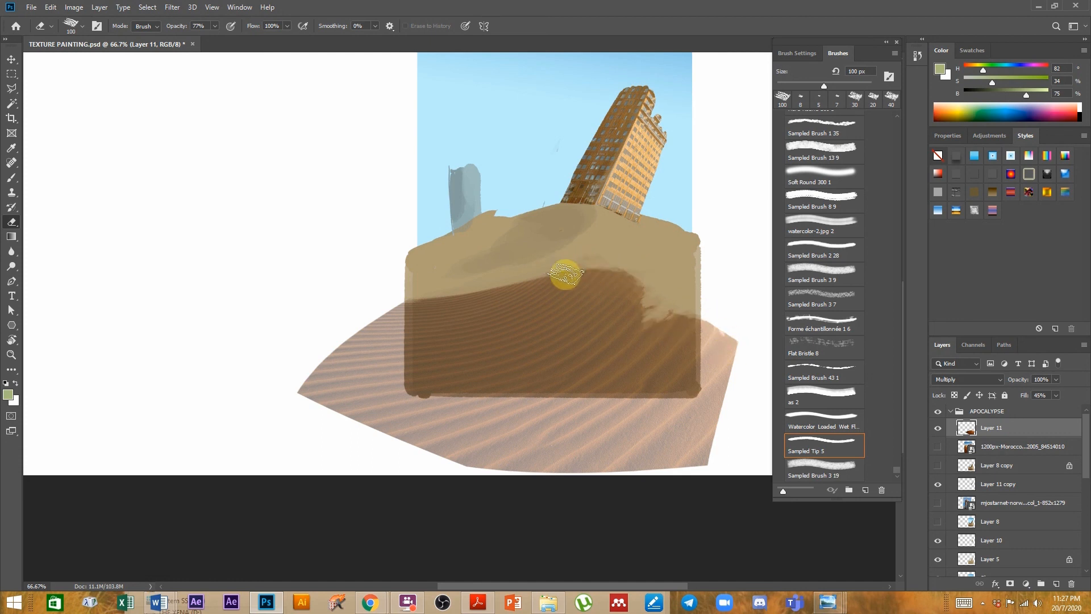
drag(394, 280, 392, 378)
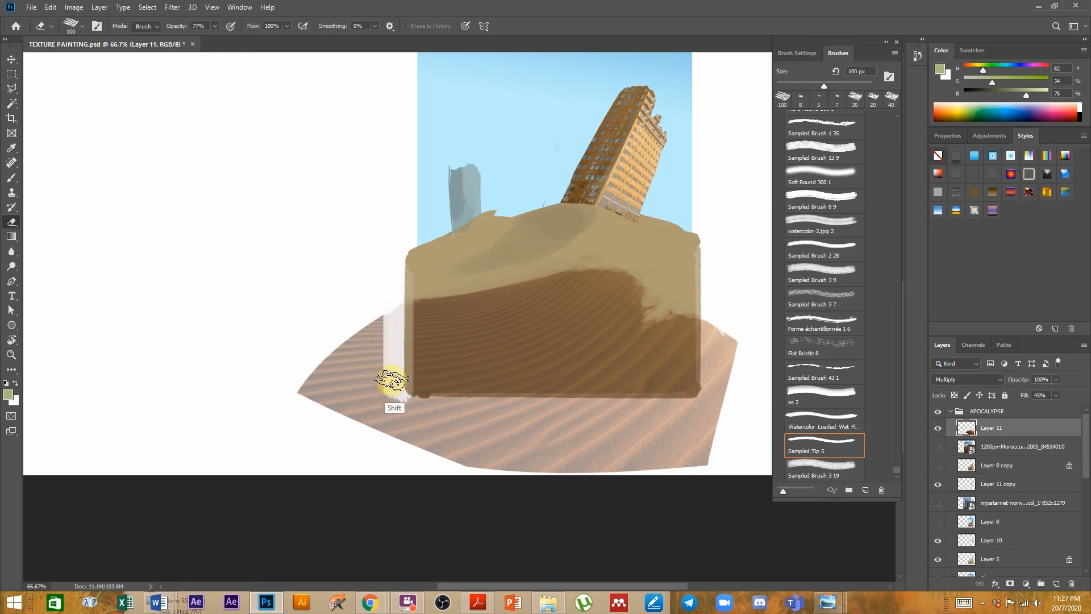
mouse_move(356, 338)
mouse_down()
mouse_move(325, 349)
mouse_move(280, 402)
mouse_up()
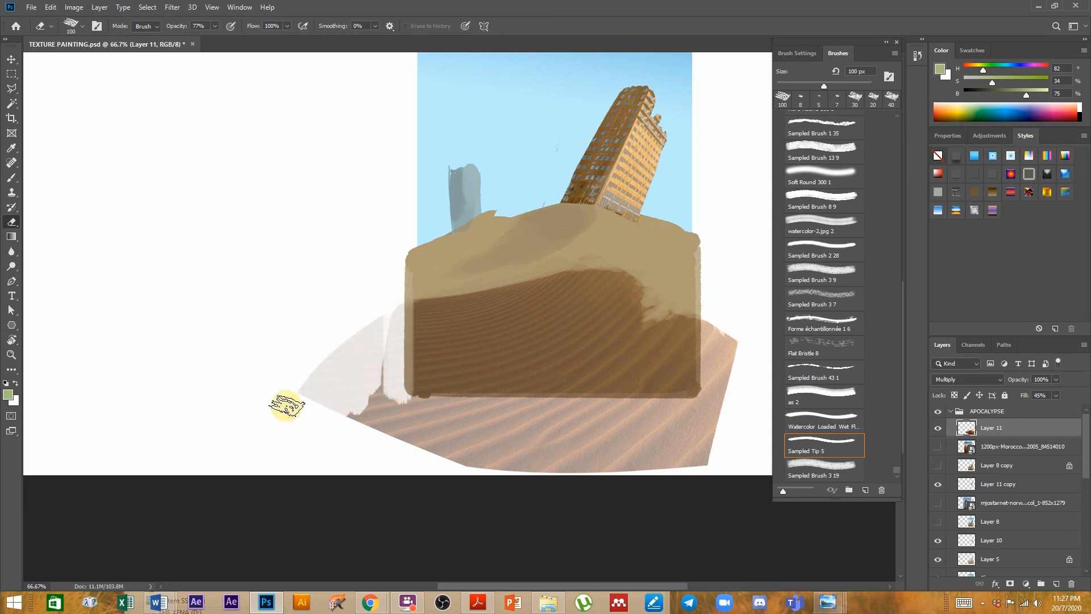
- Delete the sand overhanging the painted ground using rectangular marquee selections, deselect, and lower the layer's fill to 29%
click(12, 74)
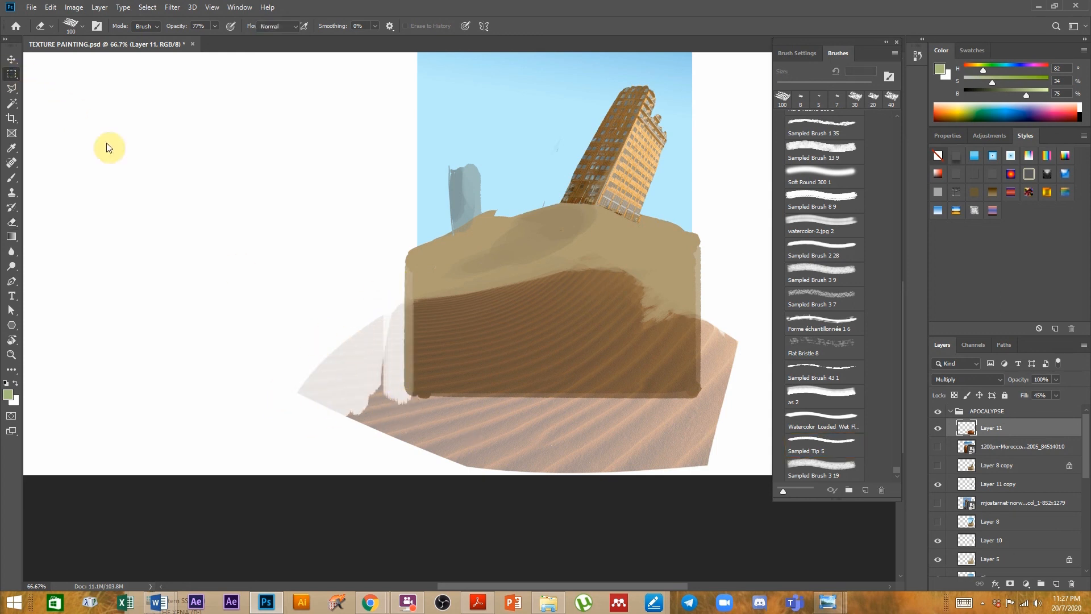
drag(245, 511, 769, 392)
drag(760, 256, 694, 499)
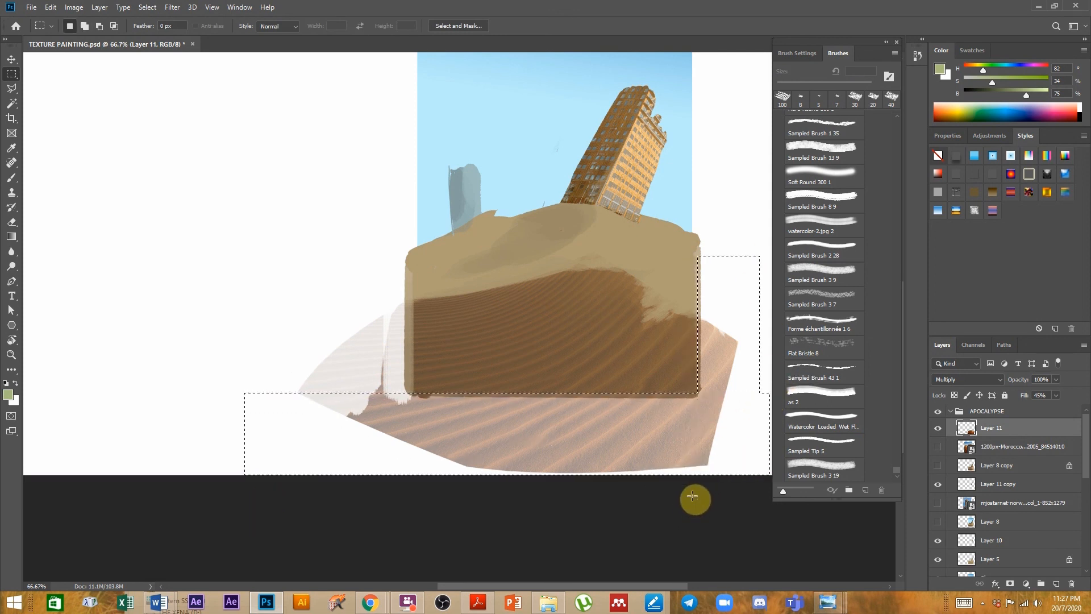
key(Delete)
drag(203, 217, 405, 475)
key(Delete)
key(ctrl+d)
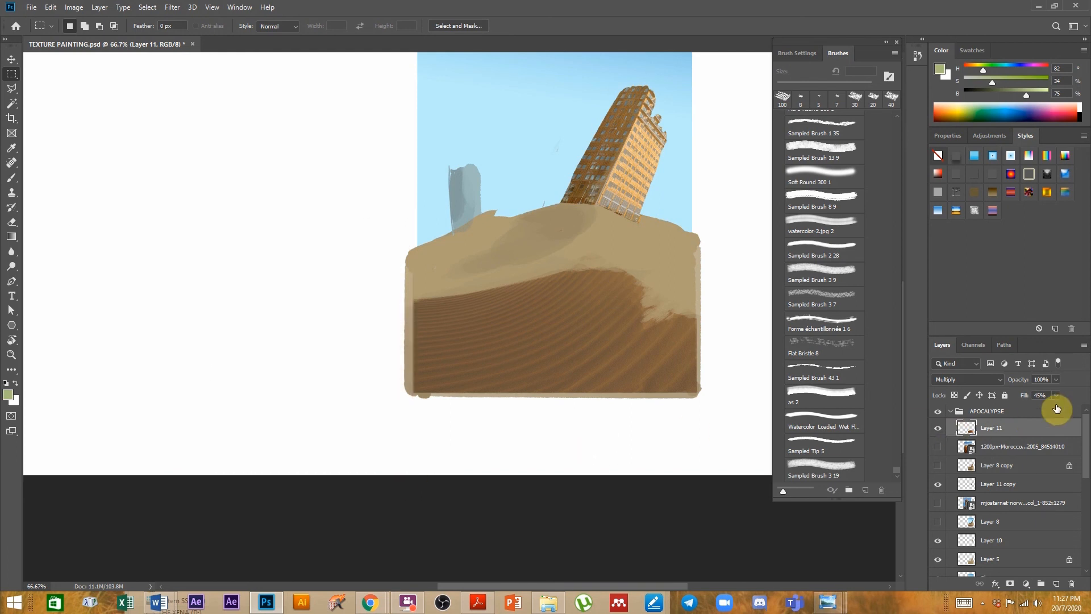
drag(1044, 407, 1044, 407)
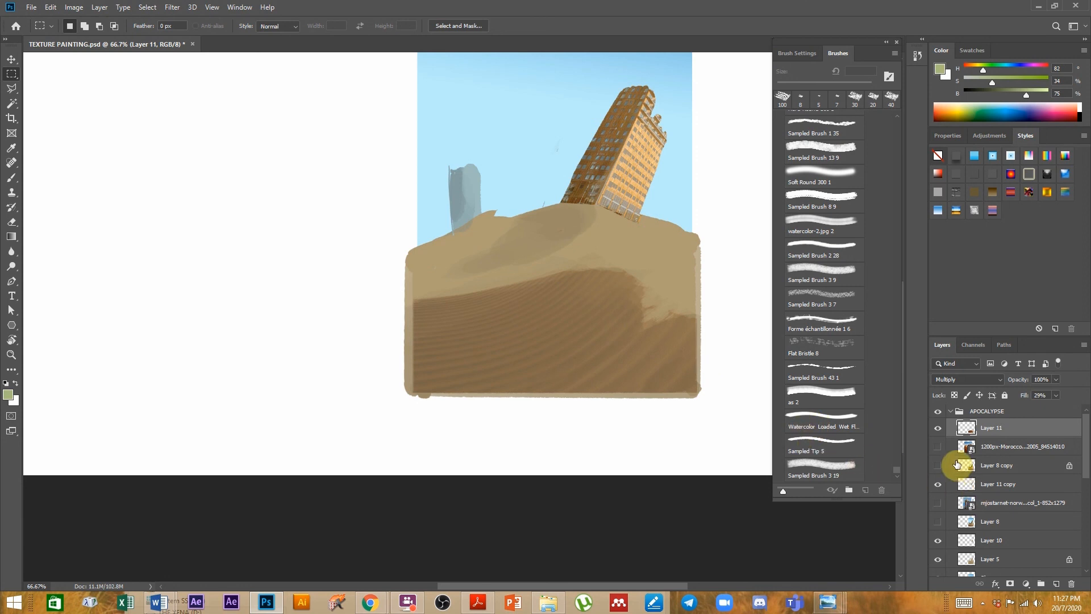
- Hide Layer 11 and Layer 11 copy and show Layer 8 copy to display the finished desert painting
scroll(528, 341, down, 1)
drag(617, 362, 685, 409)
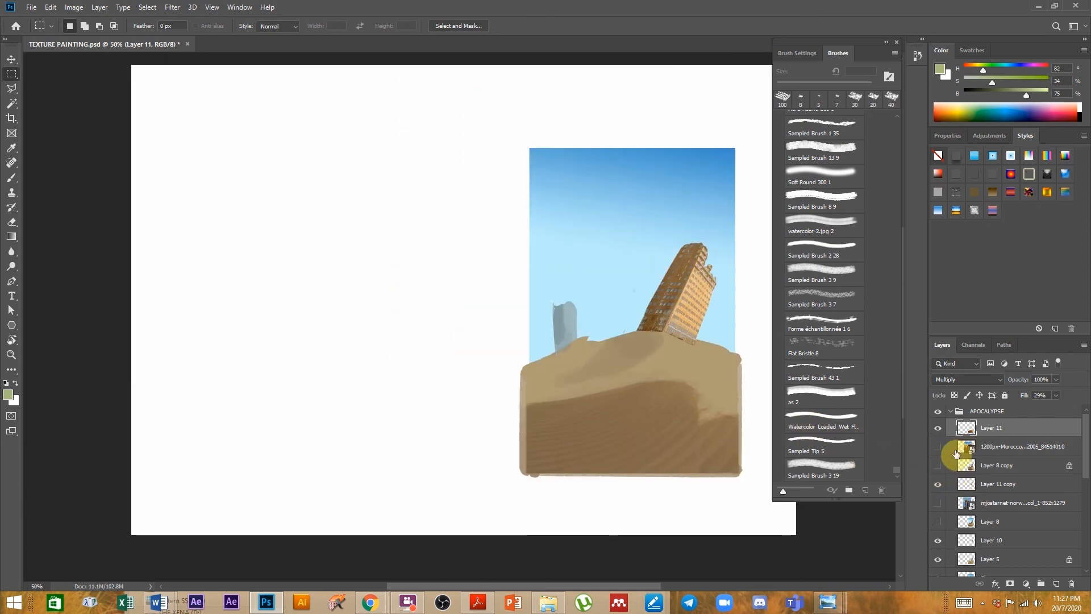
drag(939, 432, 938, 489)
click(938, 466)
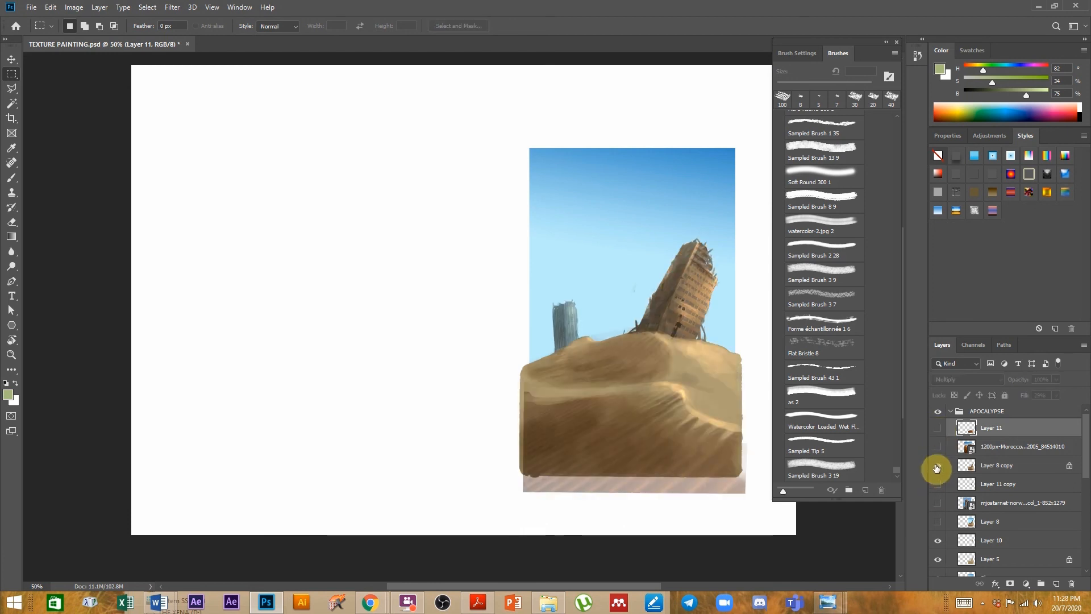
scroll(643, 419, up, 1)
drag(681, 495, 573, 410)
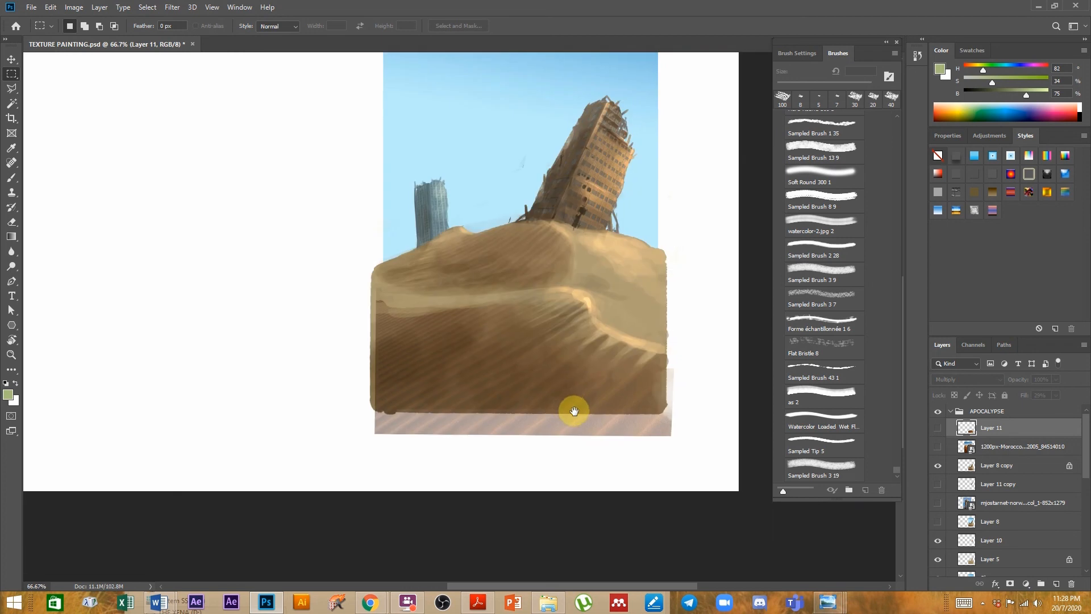
- Compare the textured stage with the final painting by showing Layer 8 without Layer 8 copy, restore Layer 8 copy, and examine the tower
drag(939, 468, 938, 524)
click(938, 524)
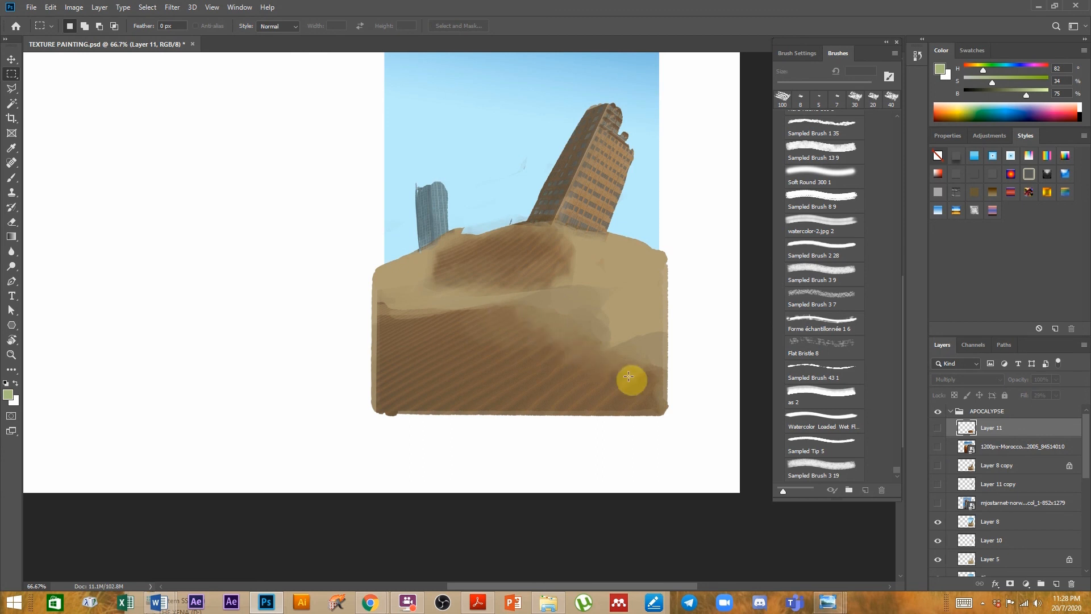
click(938, 467)
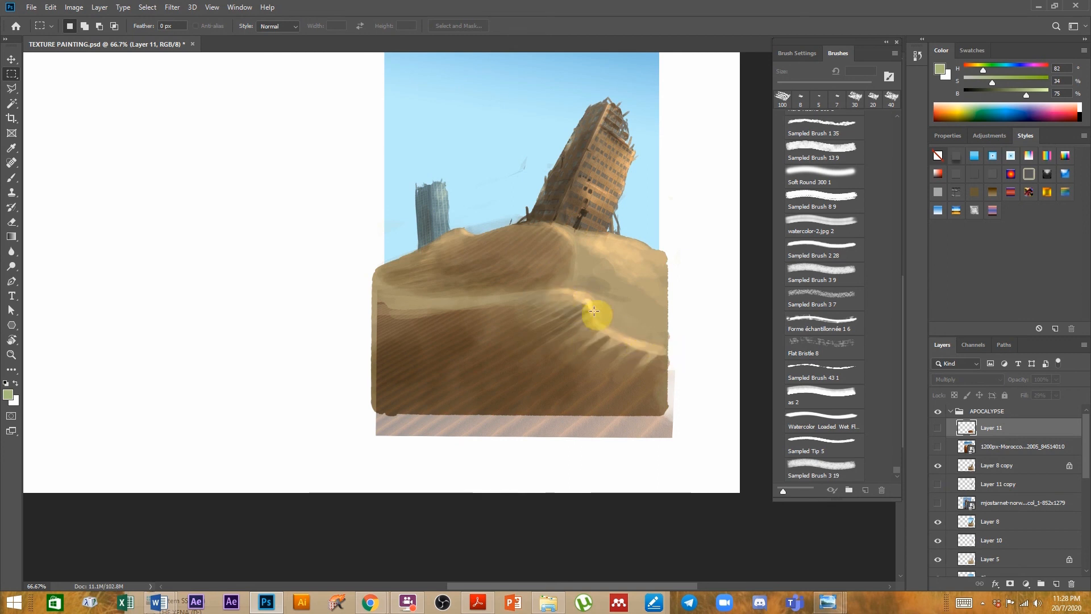
drag(566, 276, 560, 396)
key(ctrl+plus)
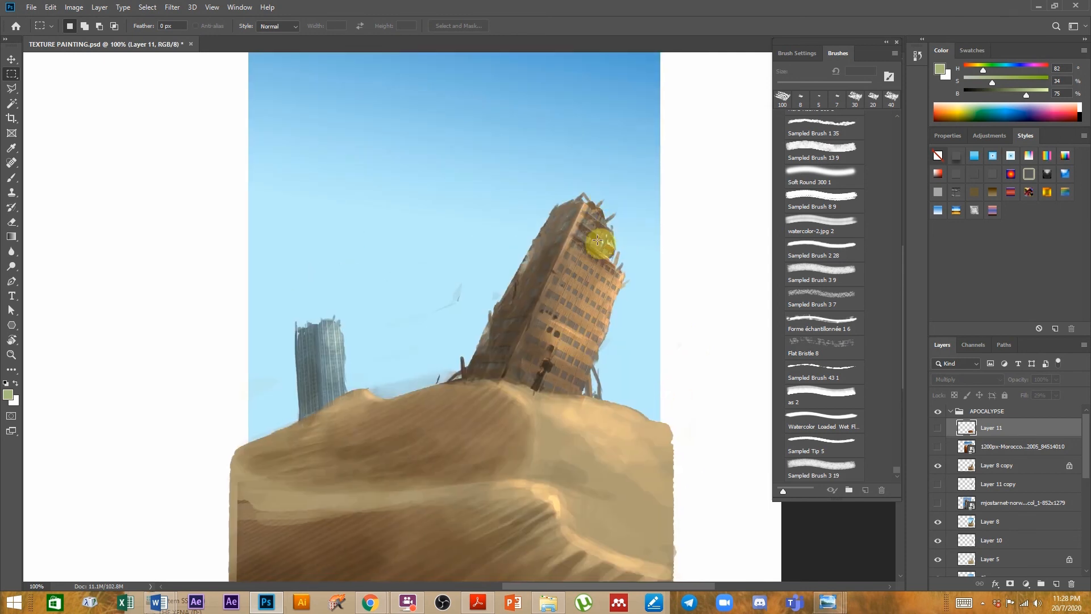
- Switch to the TEXTURES folder, view the demolished-building stock photo as reference for the tower's ruined edges, and return to the painting
click(539, 593)
double_click(457, 459)
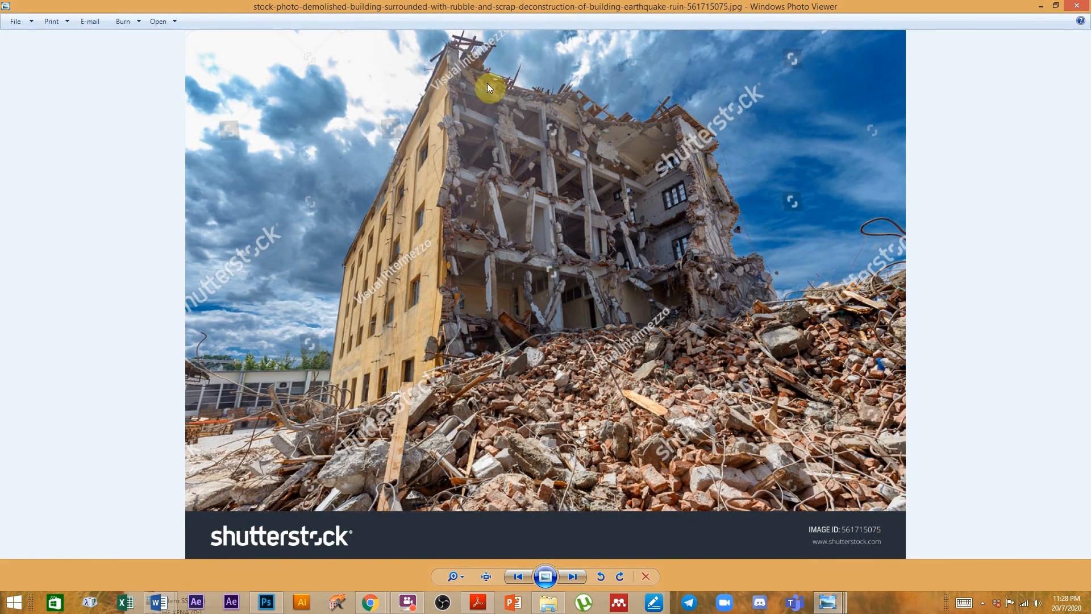
click(1074, 6)
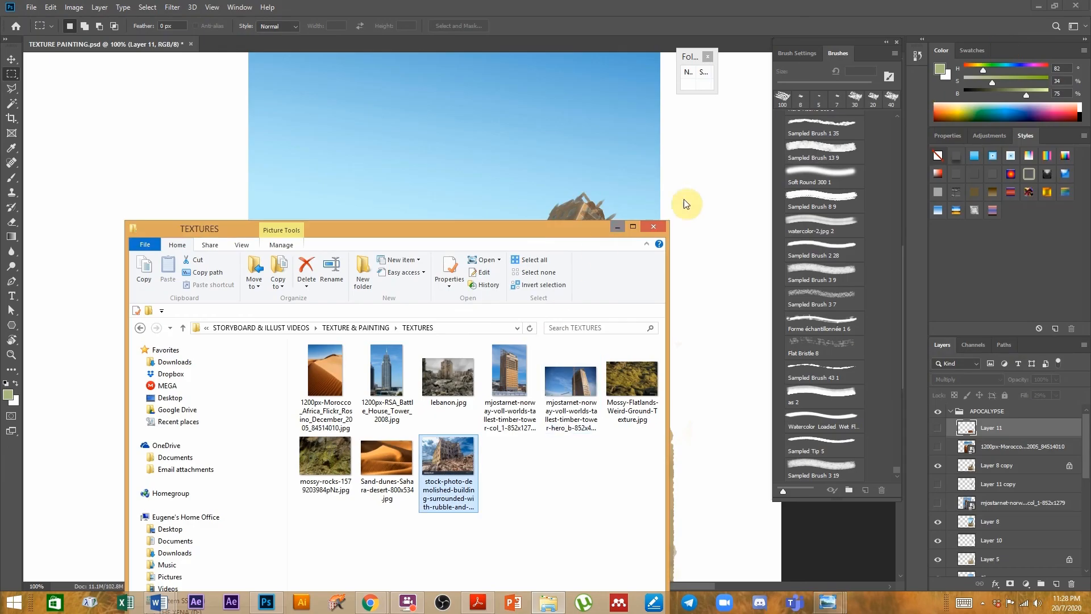
click(661, 222)
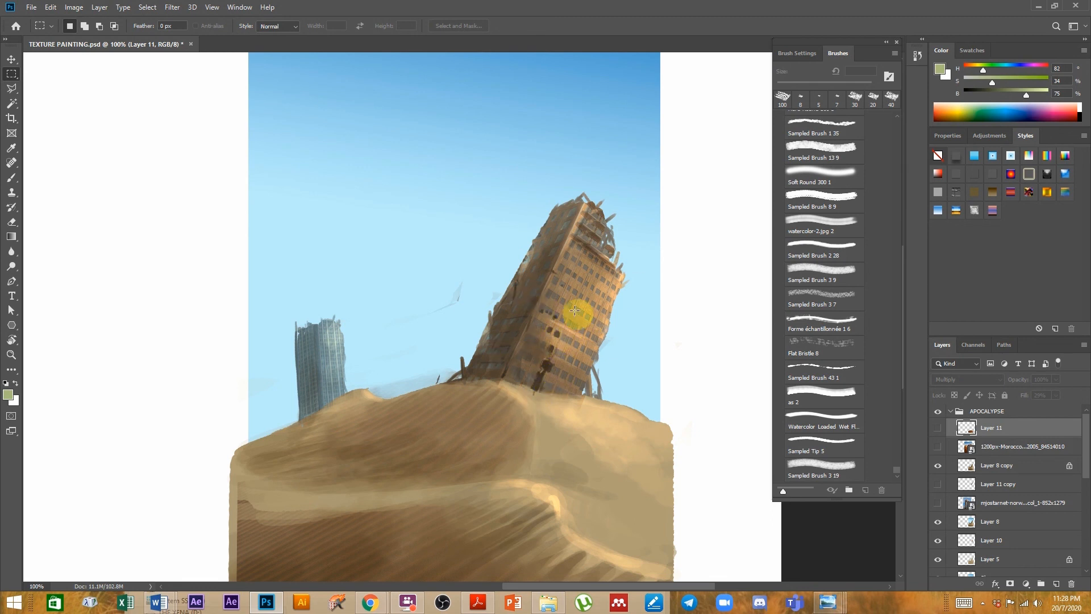
- Collapse the APOCALYPSE layer group while keeping the desert painting shown
scroll(530, 446, down, 1)
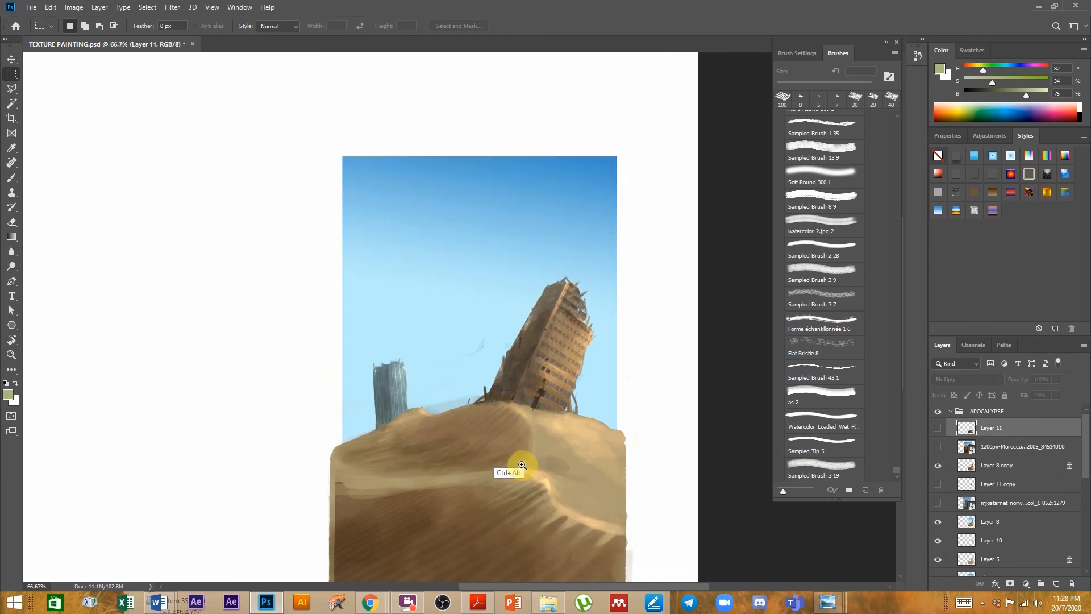
drag(474, 504, 603, 366)
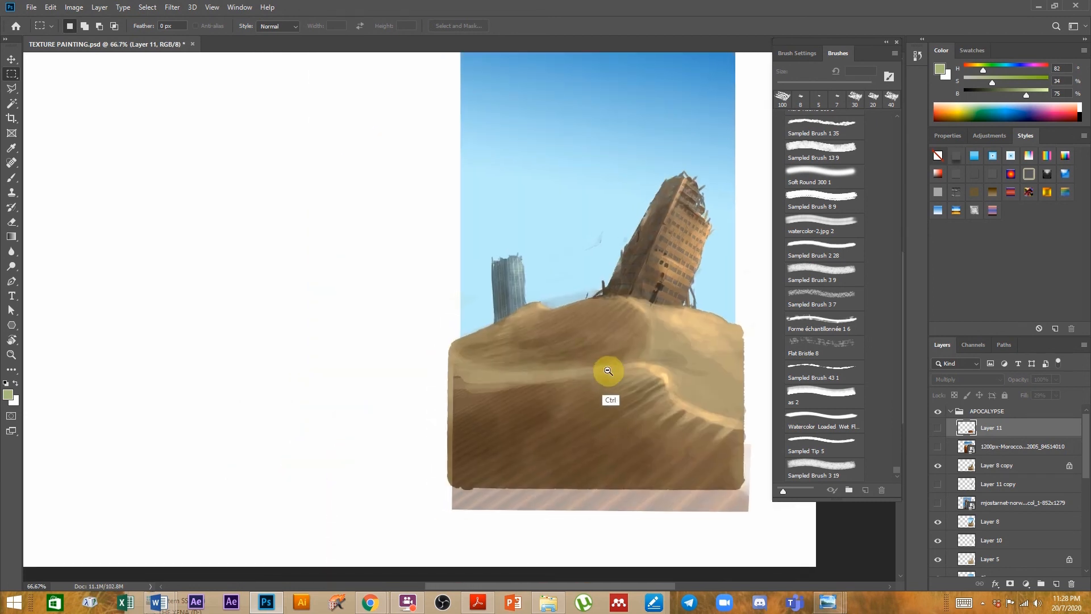
scroll(600, 362, down, 1)
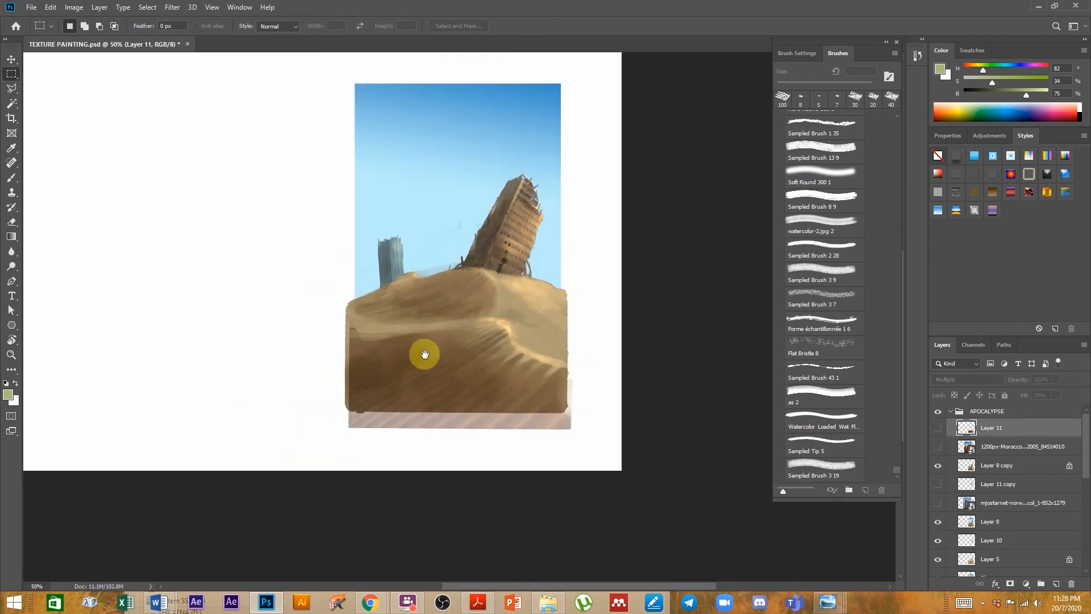
drag(424, 371, 659, 426)
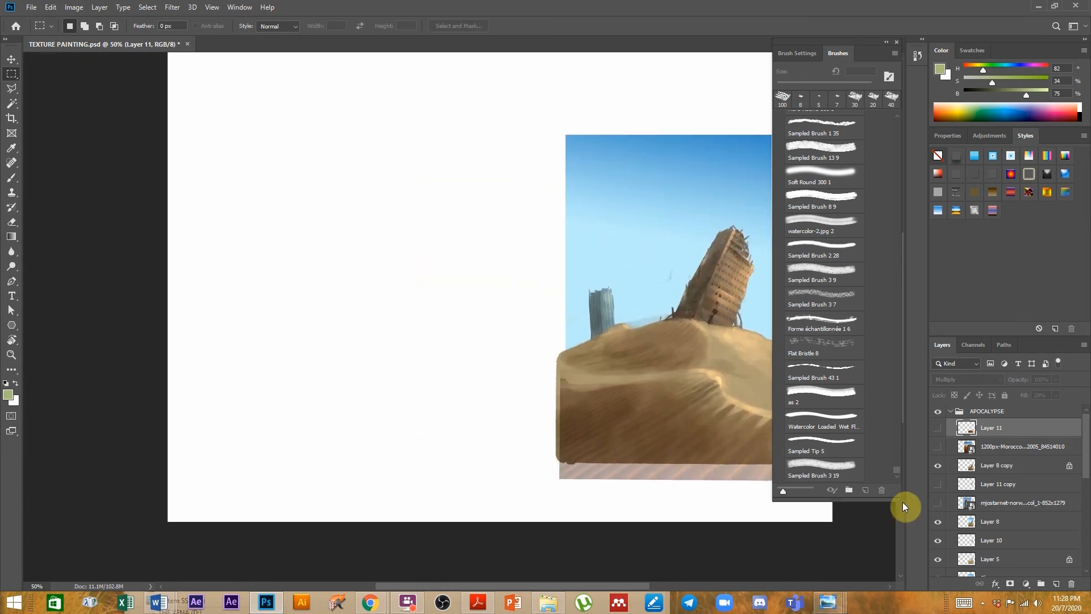
click(951, 411)
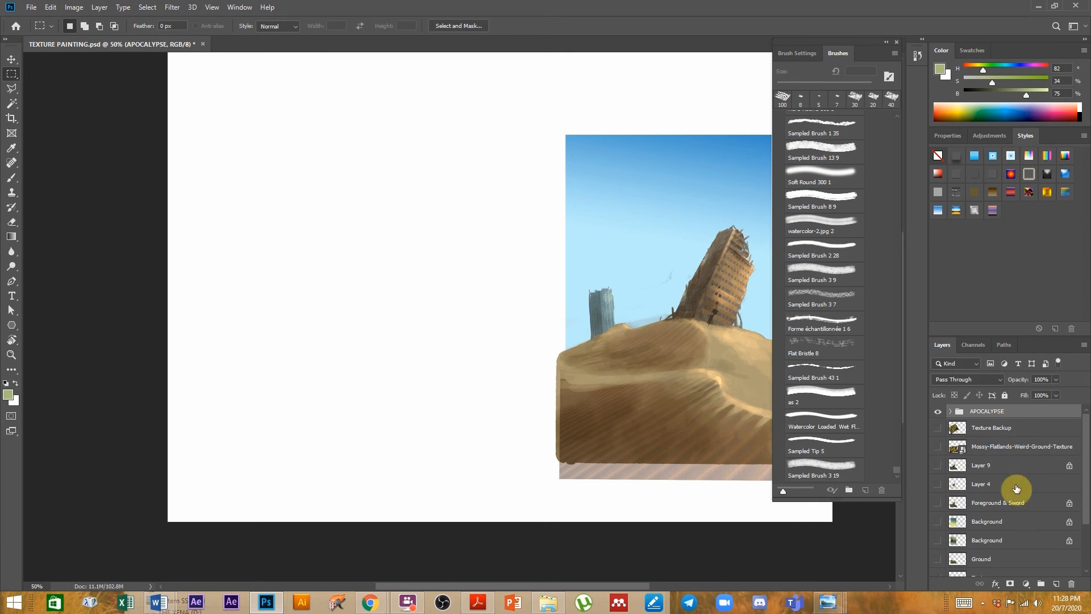
- Show the lower Background layer and Layer 9, leaving Foreground & Sword hidden, to display the finished sword-in-stone painting beside the desert scene
drag(936, 543, 936, 523)
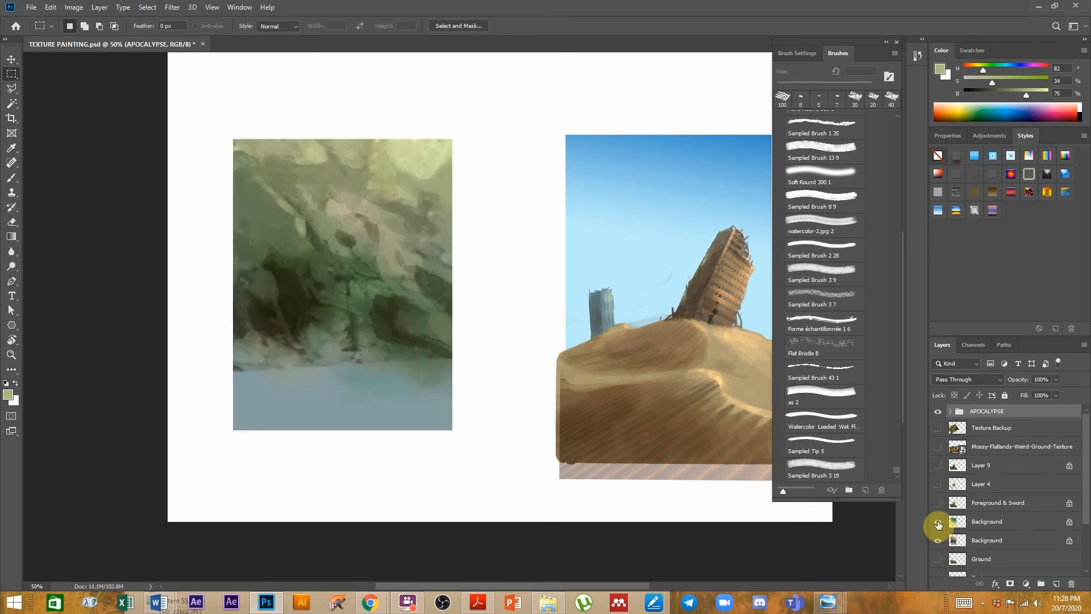
click(939, 502)
click(939, 497)
click(938, 467)
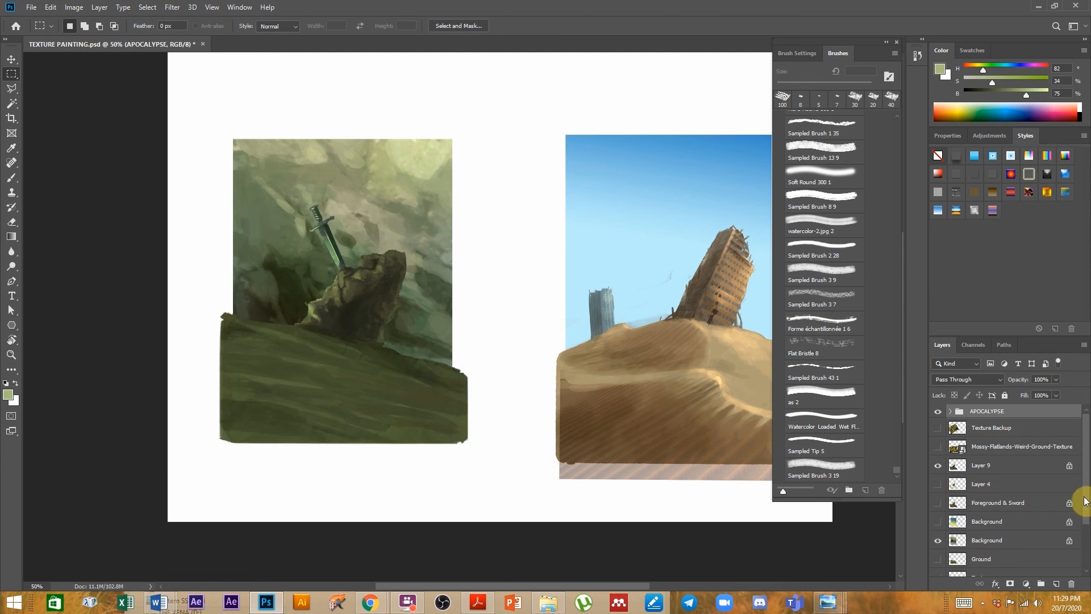
key(ctrl+minus)
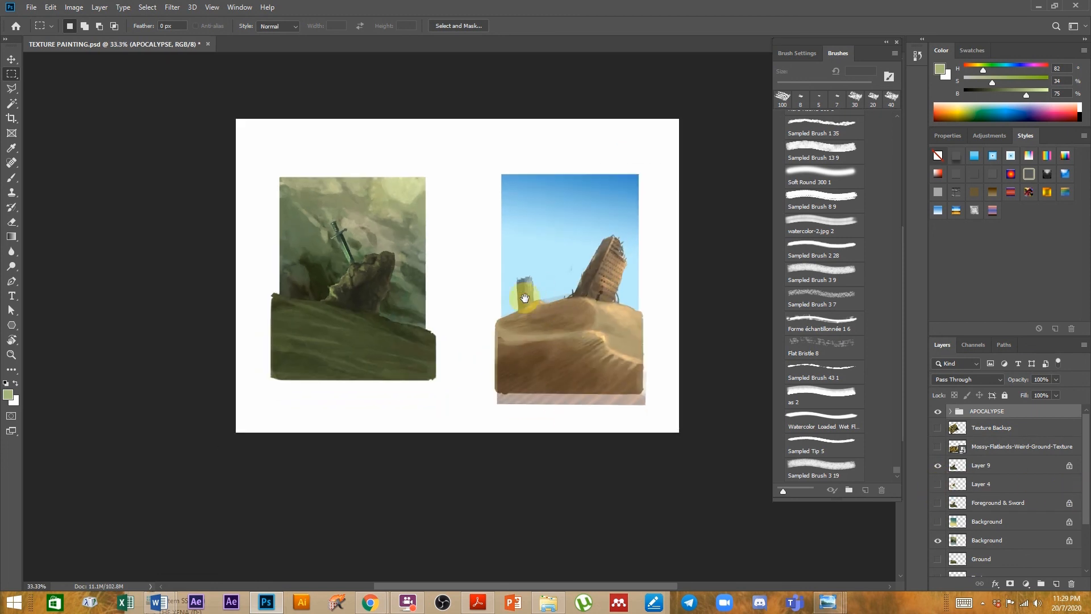